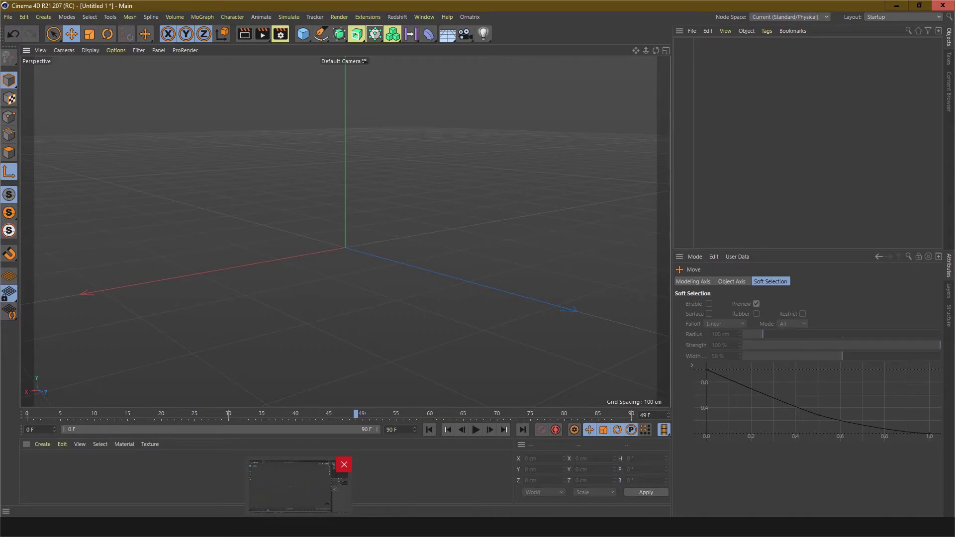
# - Switch back and forth between Cinema 4D and Blender to compare the layout of their empty default scenes
pyautogui.click(298, 489)
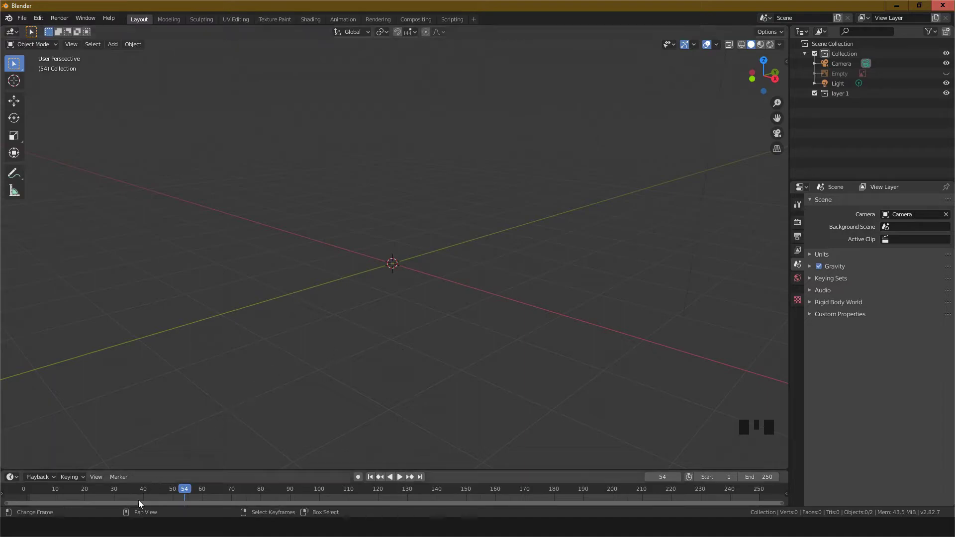
pyautogui.click(124, 528)
pyautogui.hotkey('alt', 'Tab')
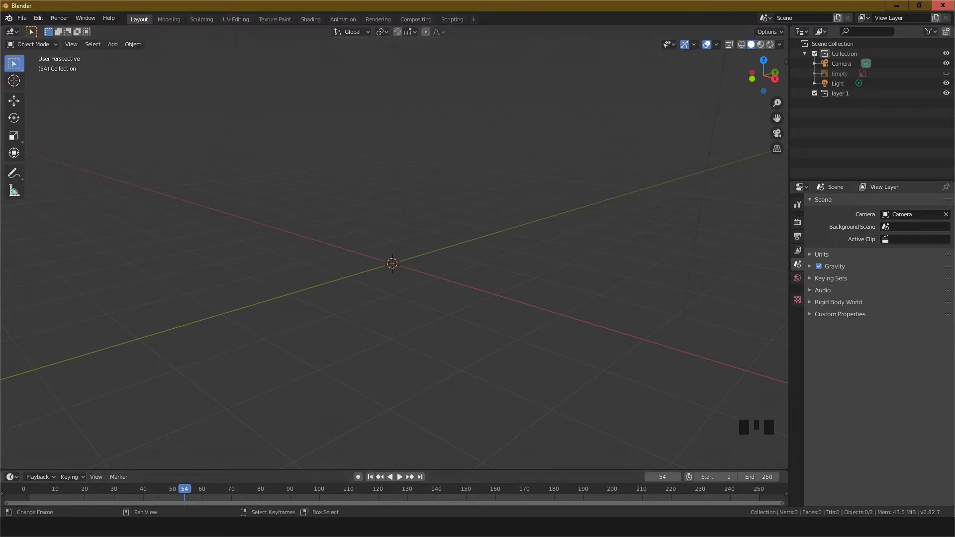
pyautogui.moveTo(299, 527)
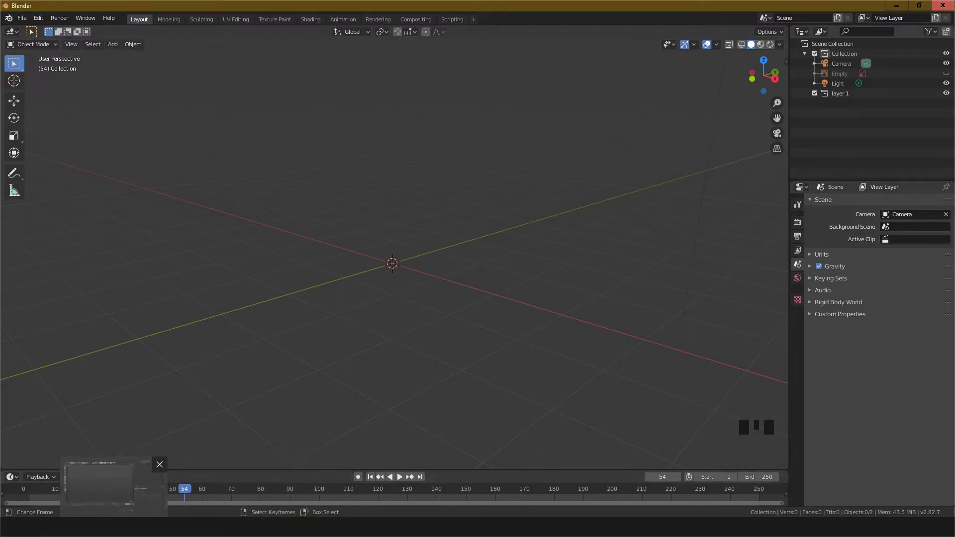
pyautogui.click(100, 481)
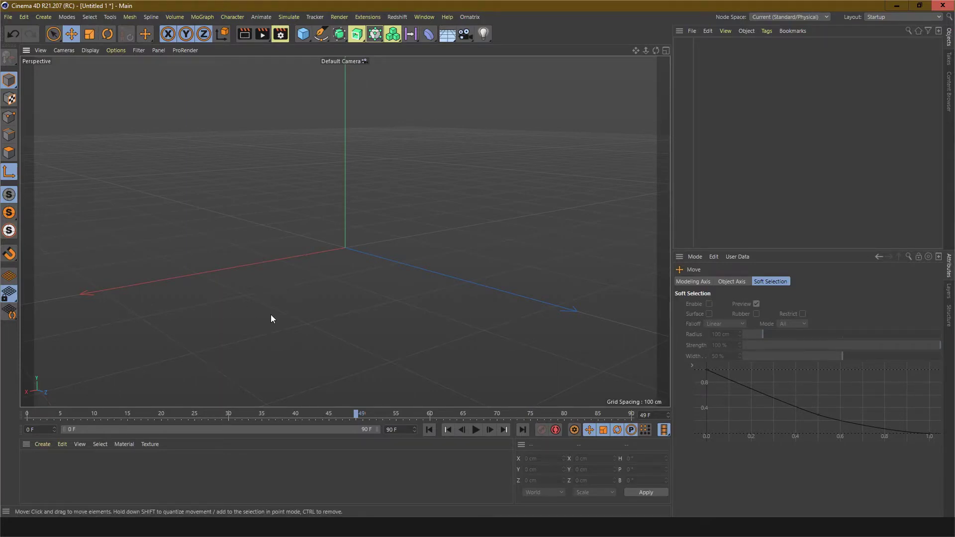
pyautogui.click(298, 528)
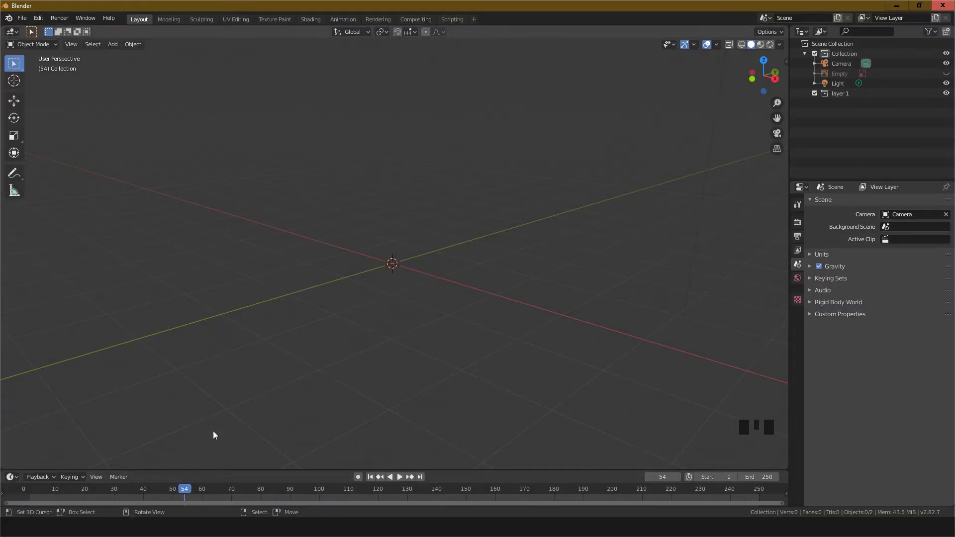
pyautogui.click(279, 528)
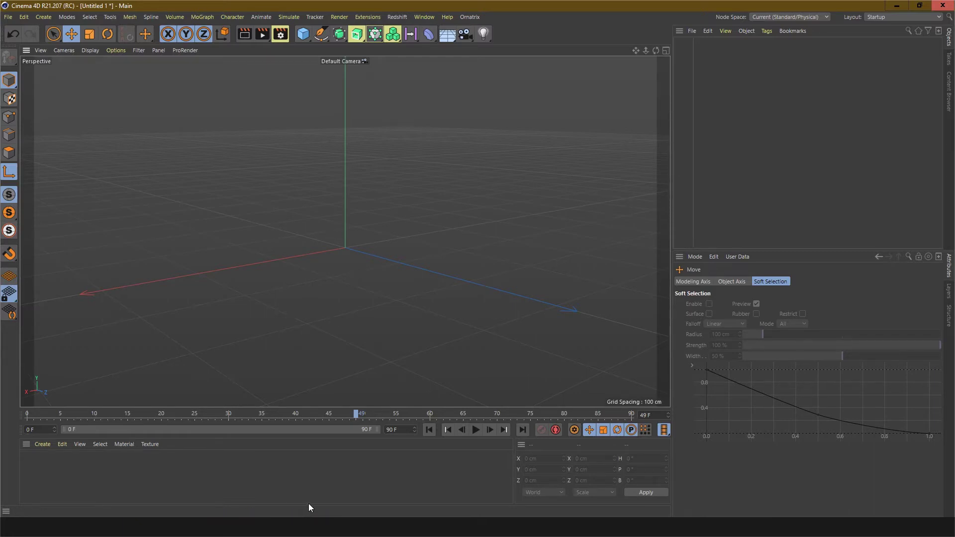
pyautogui.click(300, 527)
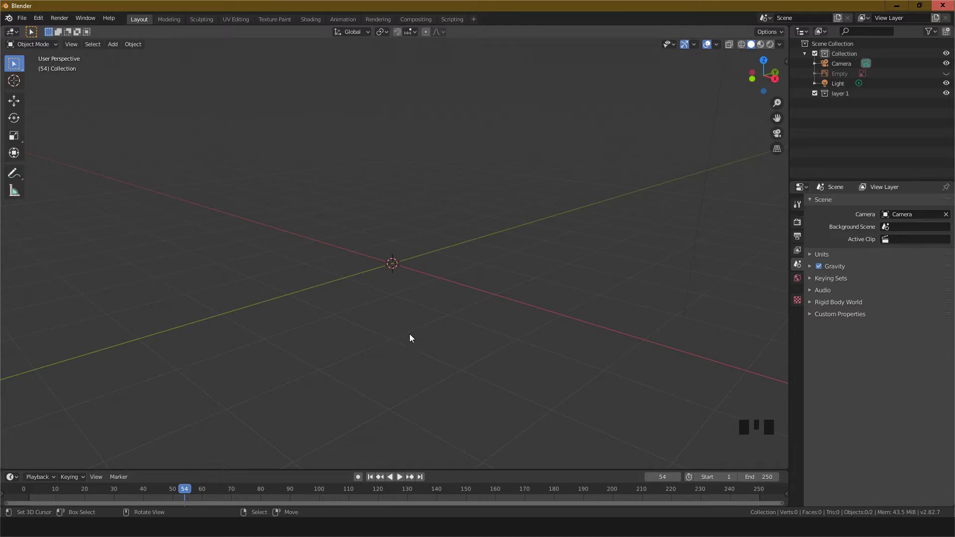
pyautogui.scroll(2, 404, 307)
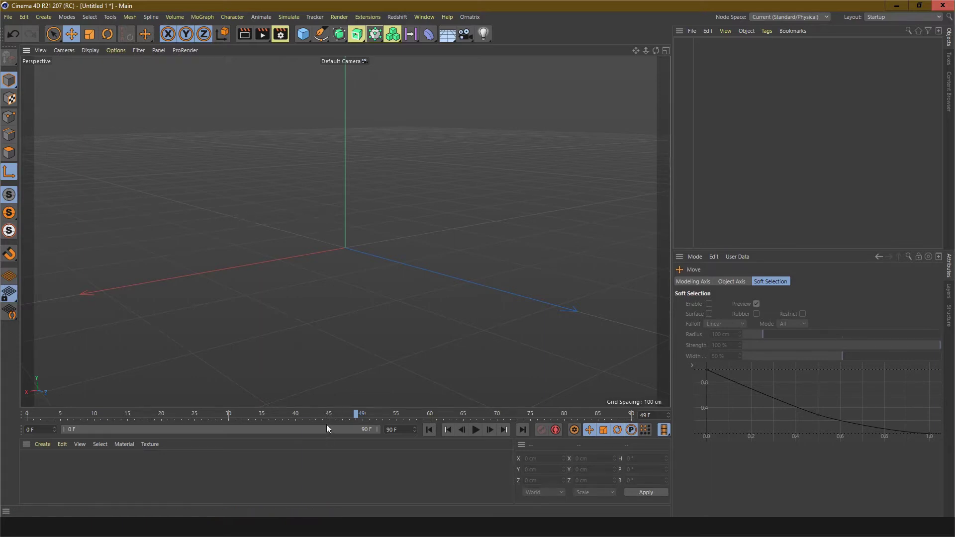
pyautogui.moveTo(301, 527)
pyautogui.click(320, 490)
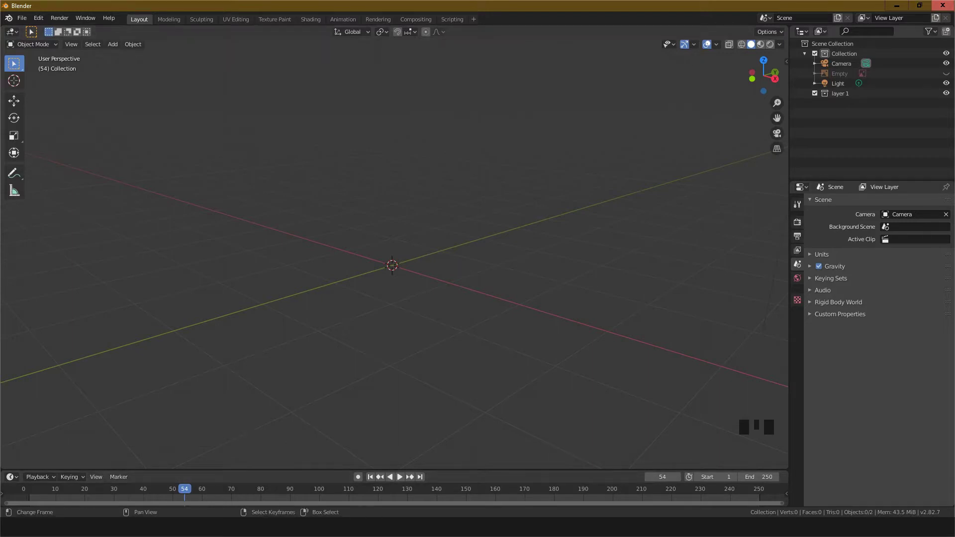
pyautogui.moveTo(300, 528)
pyautogui.moveTo(113, 528)
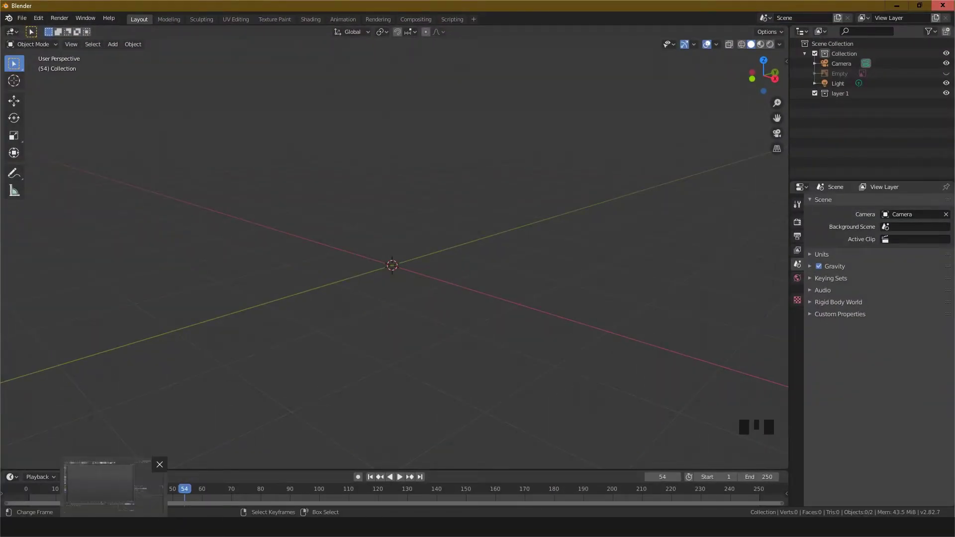
pyautogui.click(113, 486)
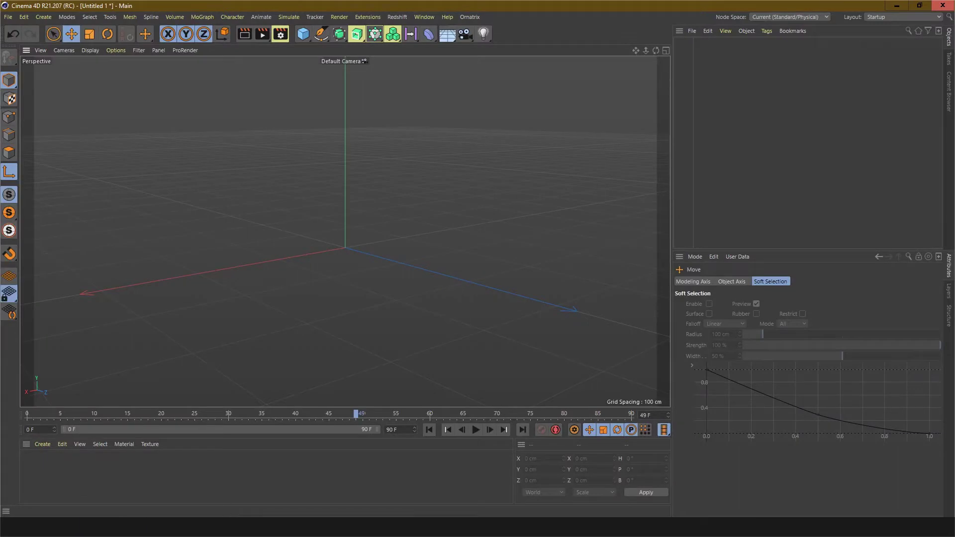
pyautogui.moveTo(301, 527)
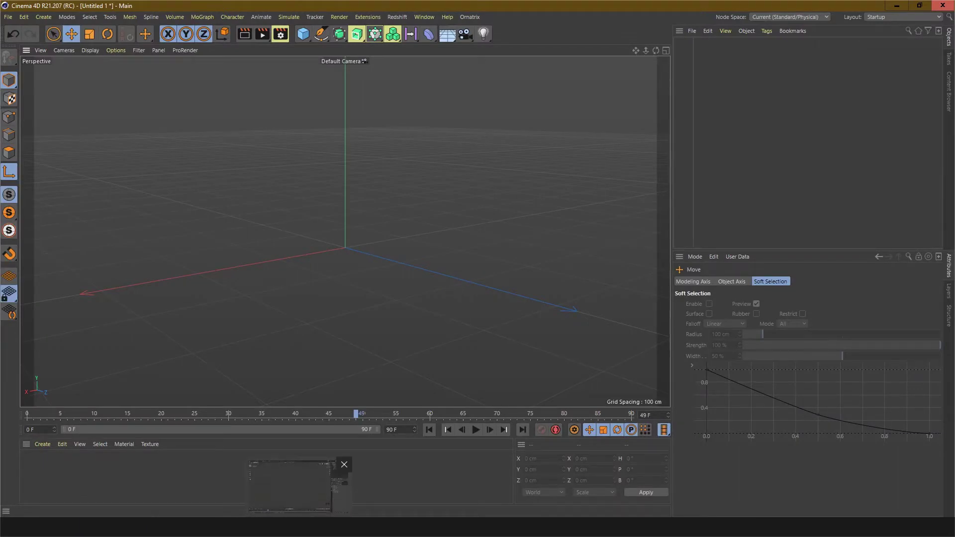
pyautogui.click(291, 486)
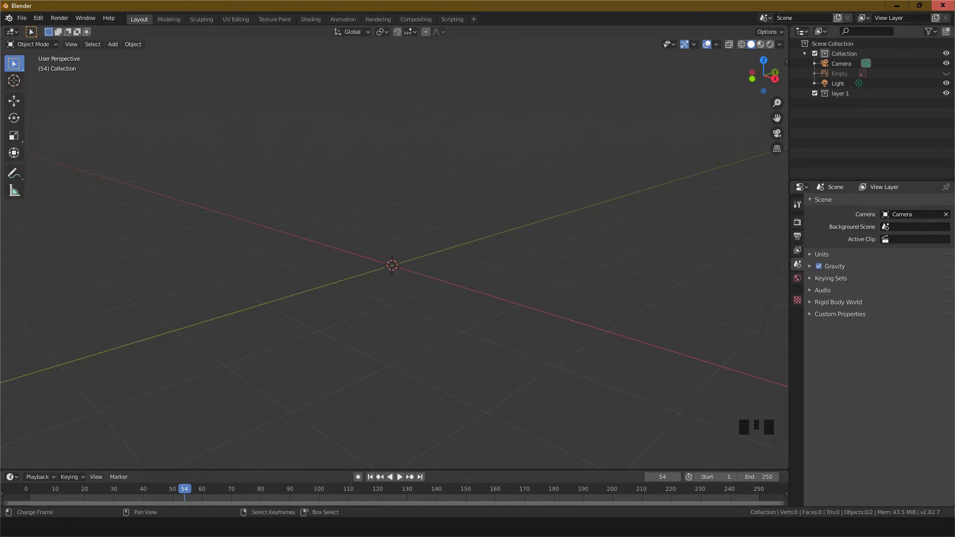
pyautogui.moveTo(299, 528)
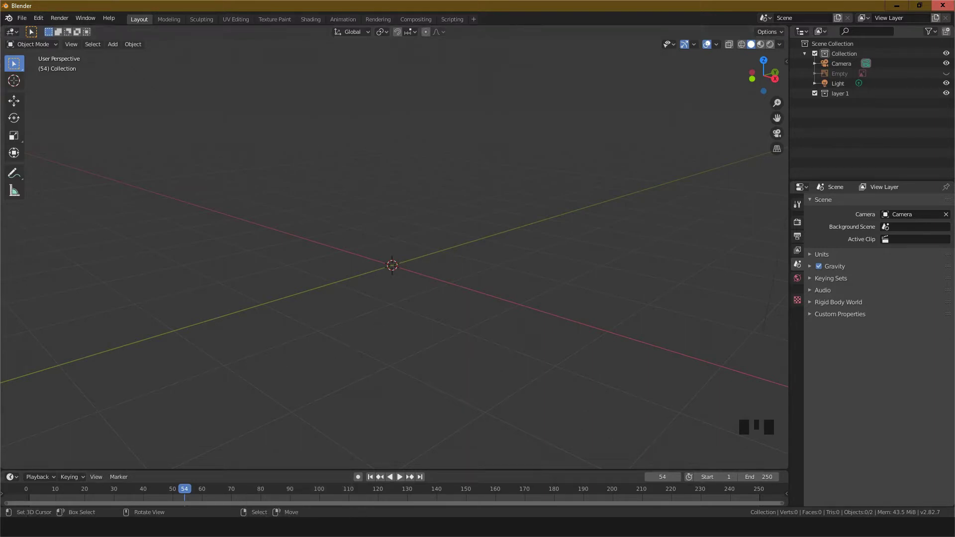
pyautogui.click(103, 527)
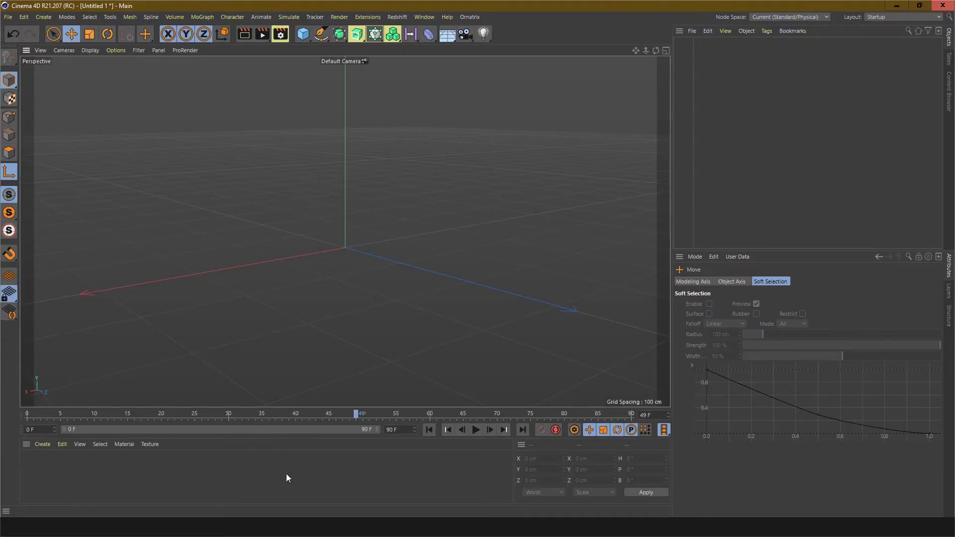
# - Switch to Blender and select all visible objects in the scene
pyautogui.click(125, 528)
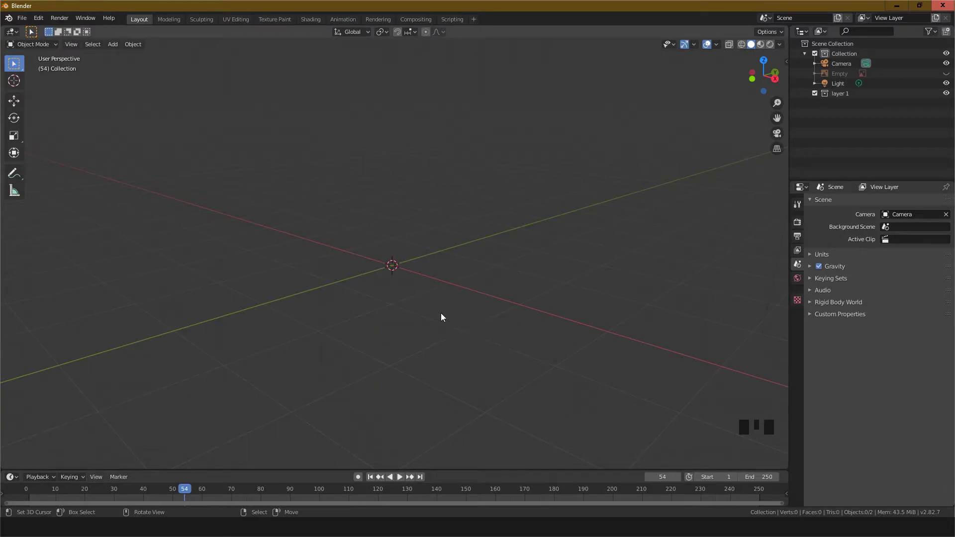
pyautogui.moveTo(441, 316); pyautogui.dragTo(448, 348, button='middle')
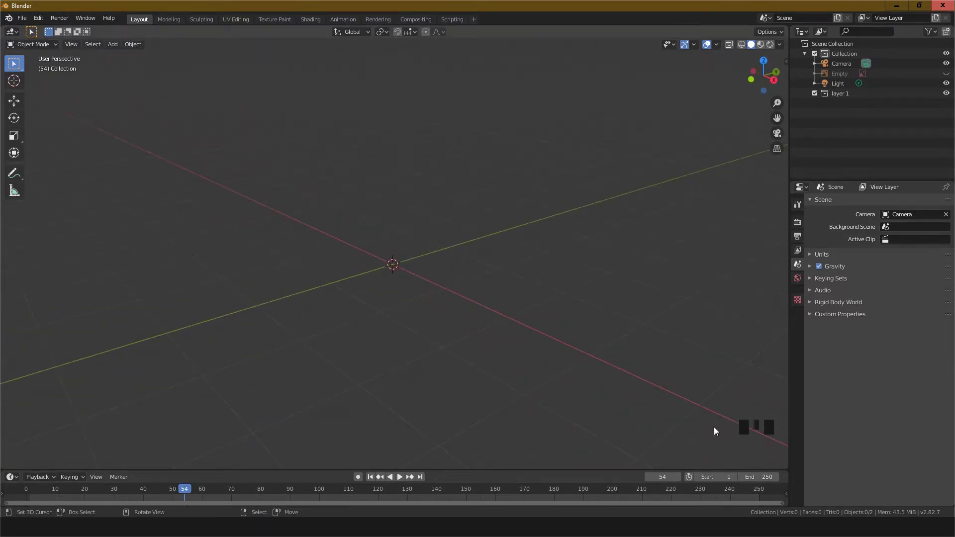
pyautogui.moveTo(714, 427); pyautogui.dragTo(671, 420, button='middle')
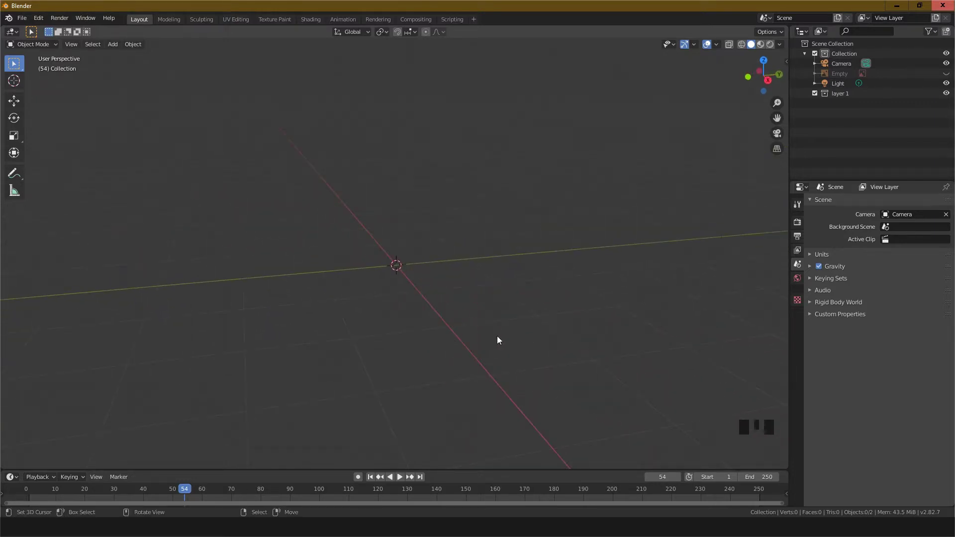
pyautogui.press('a')
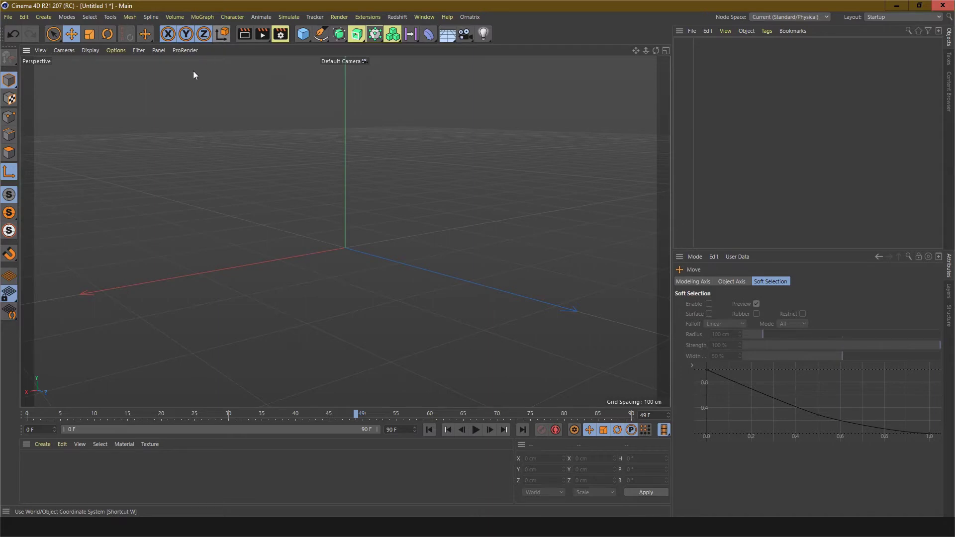
# - Switch to Cinema 4D and activate the Live Selection, Move, Scale and Rotate tools one after another
pyautogui.click(54, 36)
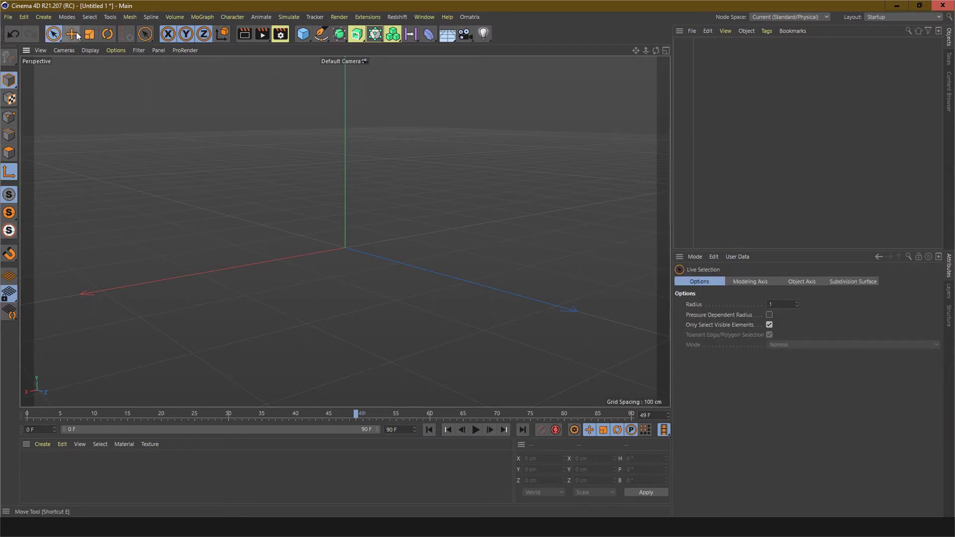
pyautogui.click(76, 33)
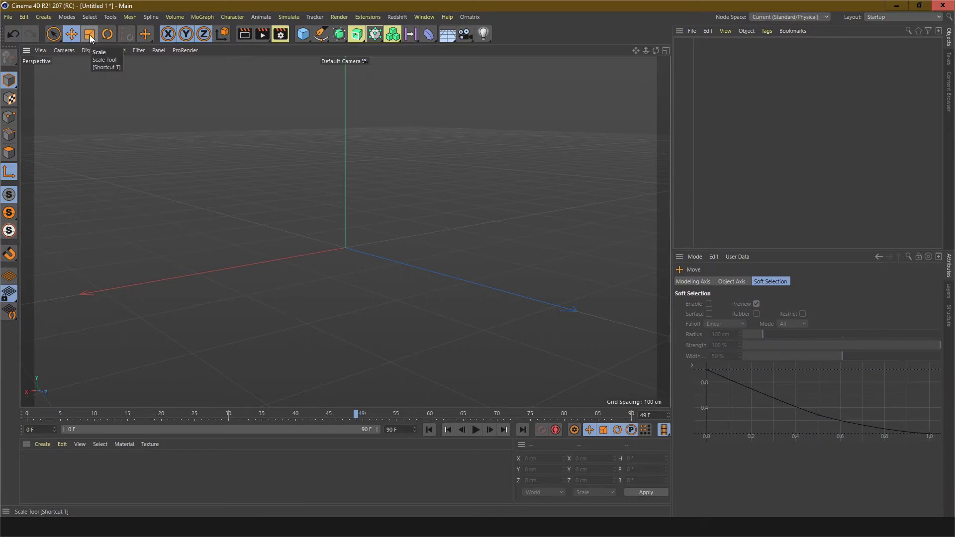
pyautogui.click(90, 35)
pyautogui.click(107, 35)
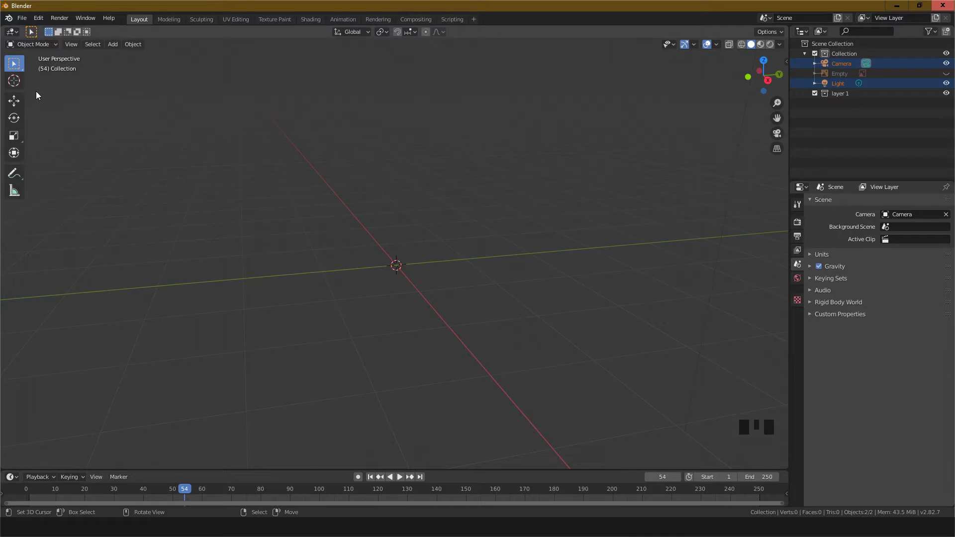
# - Switch to Blender, hide the viewport's tool shelf and show it again
pyautogui.press('t')
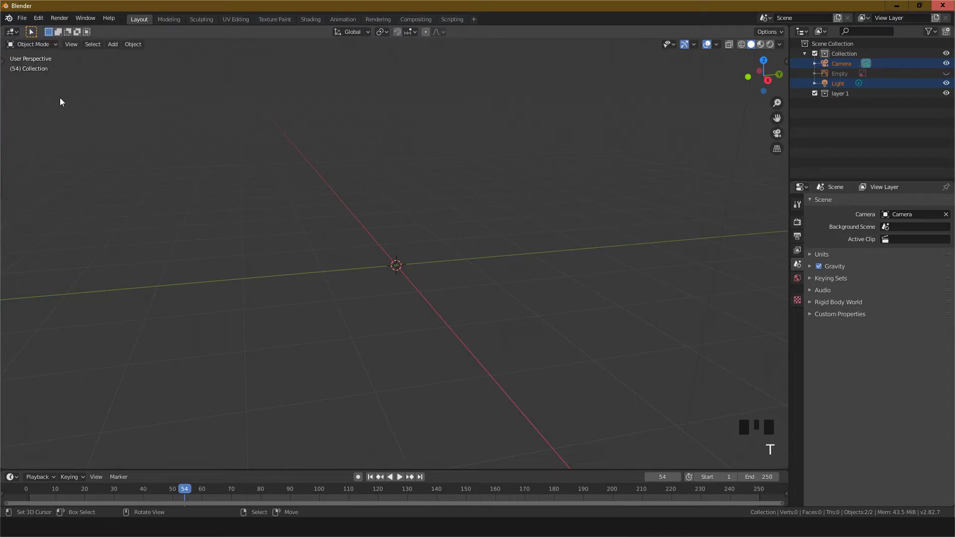
pyautogui.press('t')
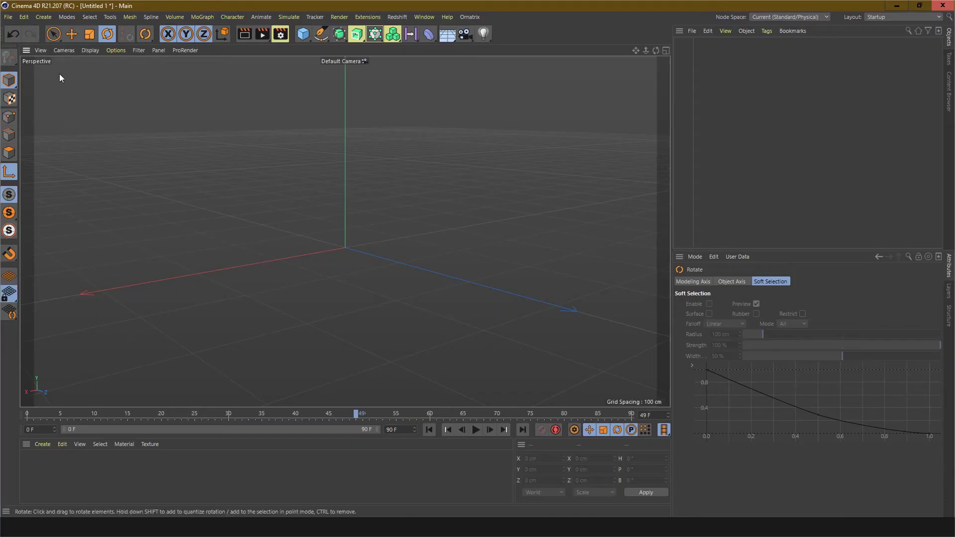
# - Return to Cinema 4D and go through the Live Selection and Move tools, ending with the Rotate tool active
pyautogui.click(54, 35)
pyautogui.click(71, 34)
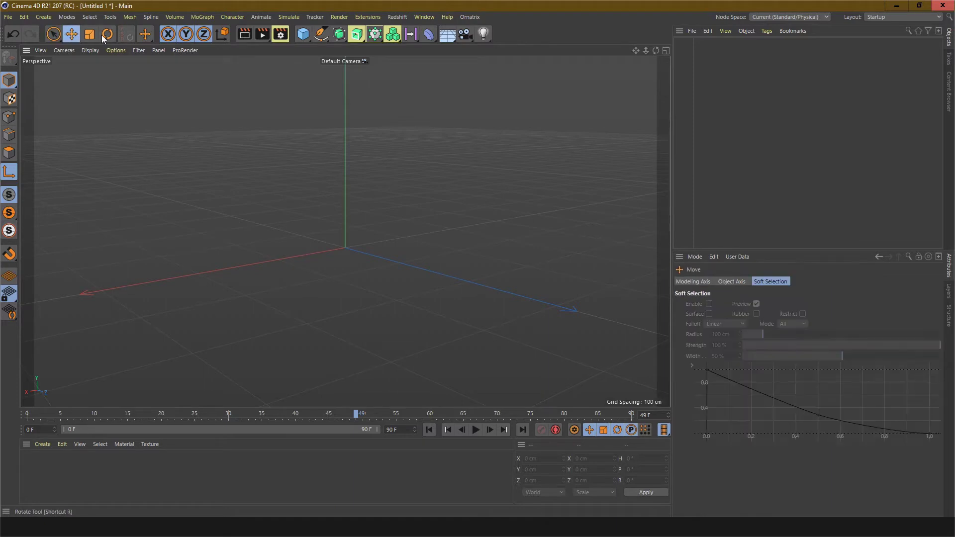
pyautogui.click(106, 34)
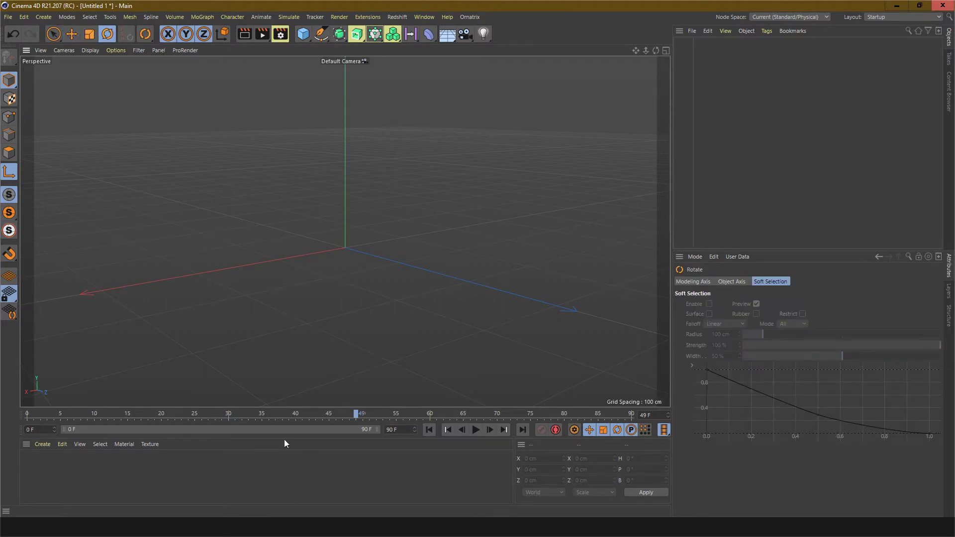
# - Add a cube primitive to the Cinema 4D scene and delete it again
pyautogui.click(305, 37)
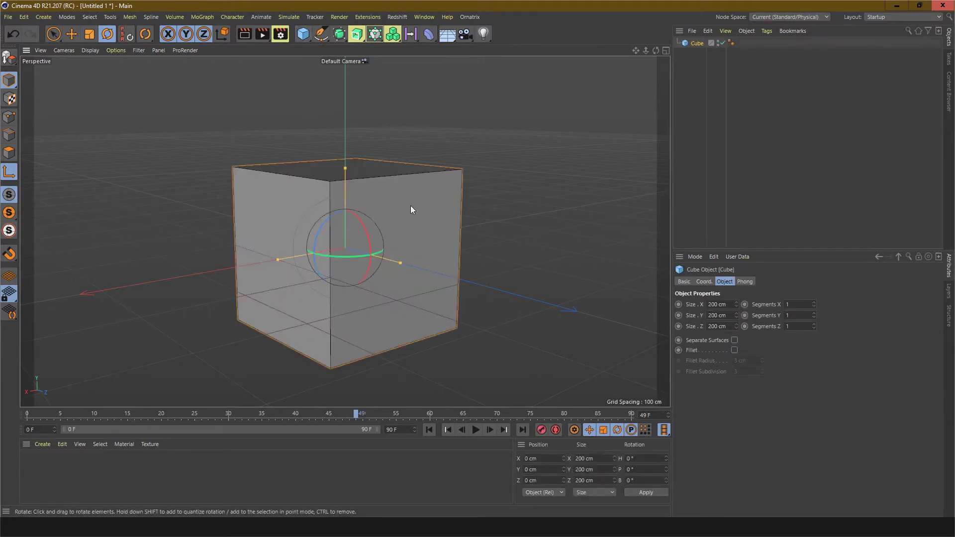
pyautogui.press('Delete')
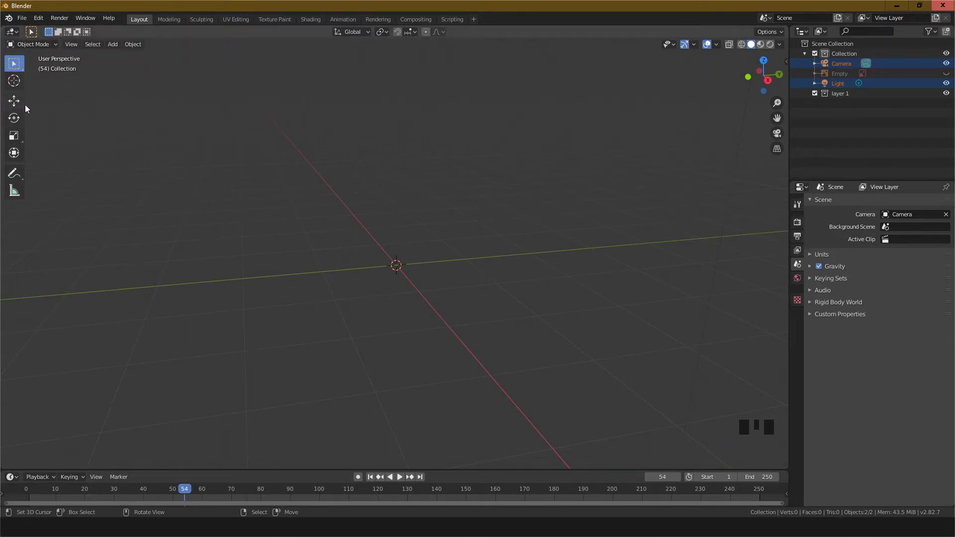
# - Switch to Blender and look through the object types available for adding, including the mesh category
pyautogui.click(113, 46)
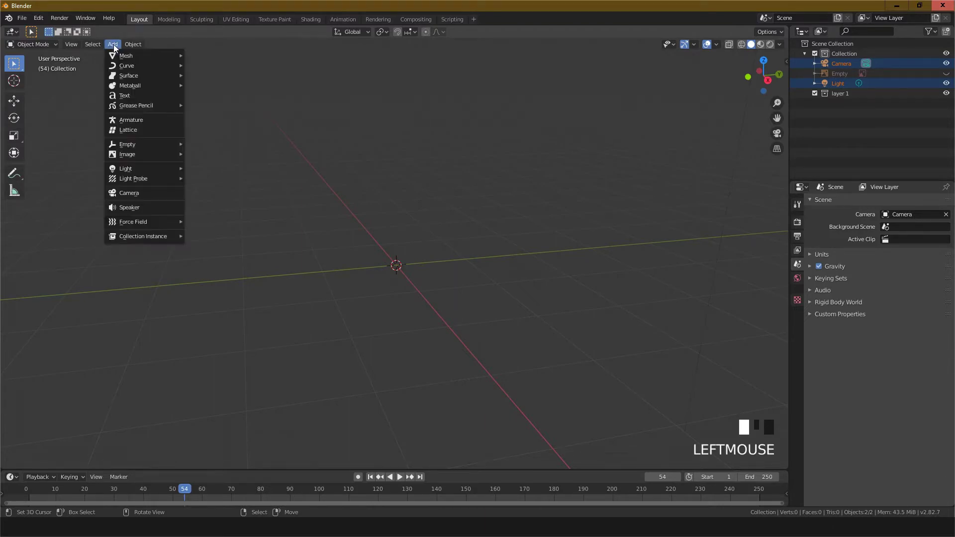
pyautogui.moveTo(122, 54)
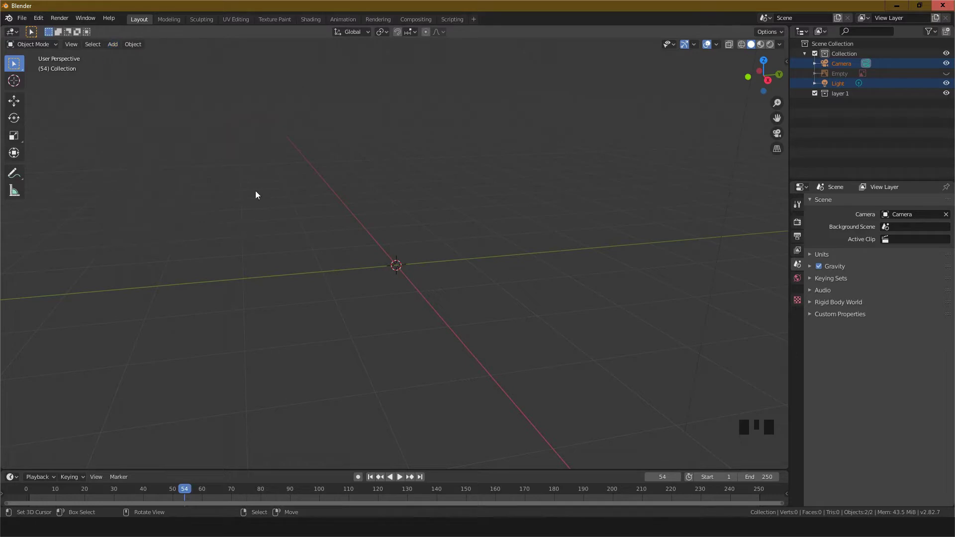
# - Place the 3D cursor away from the origin in the Blender viewport and snap it back to the world origin
pyautogui.click(299, 178)
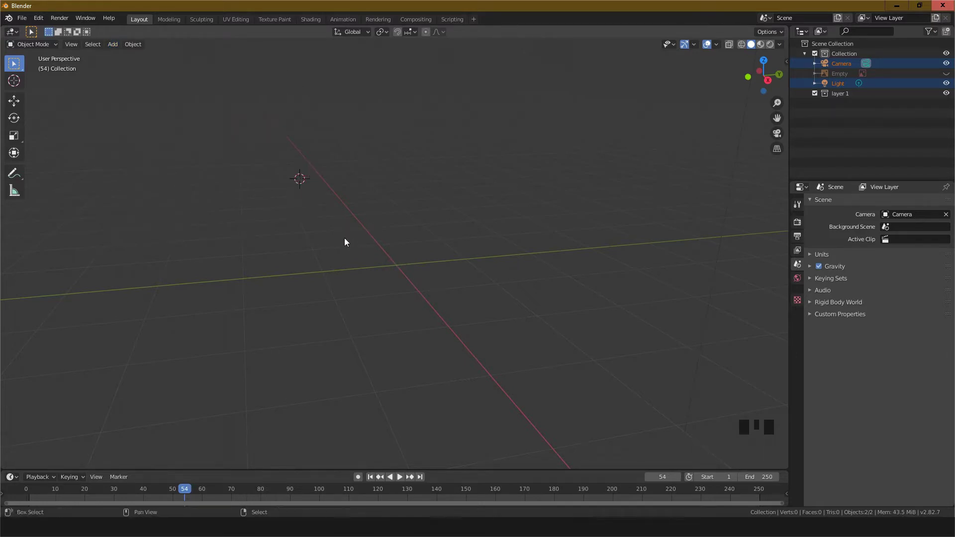
pyautogui.hotkey('shift', 's')
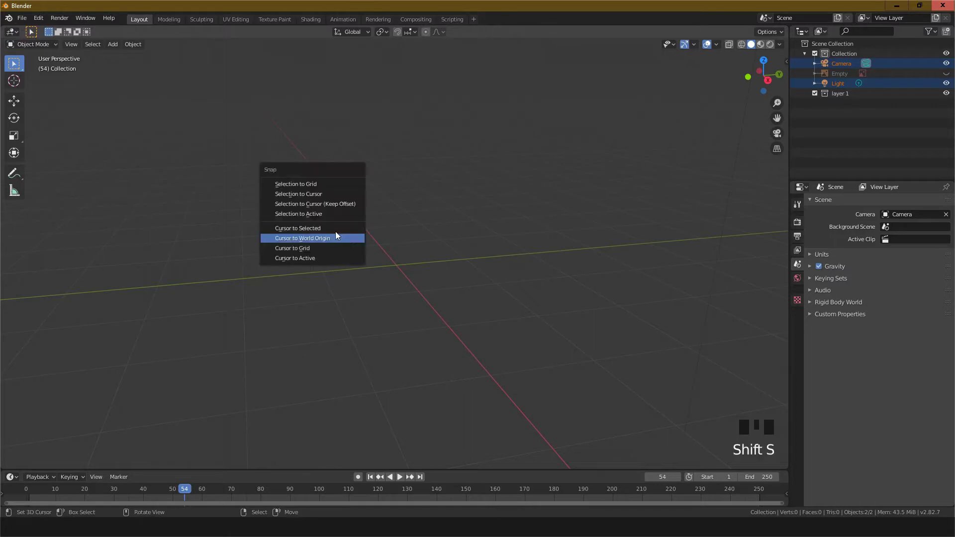
pyautogui.click(311, 241)
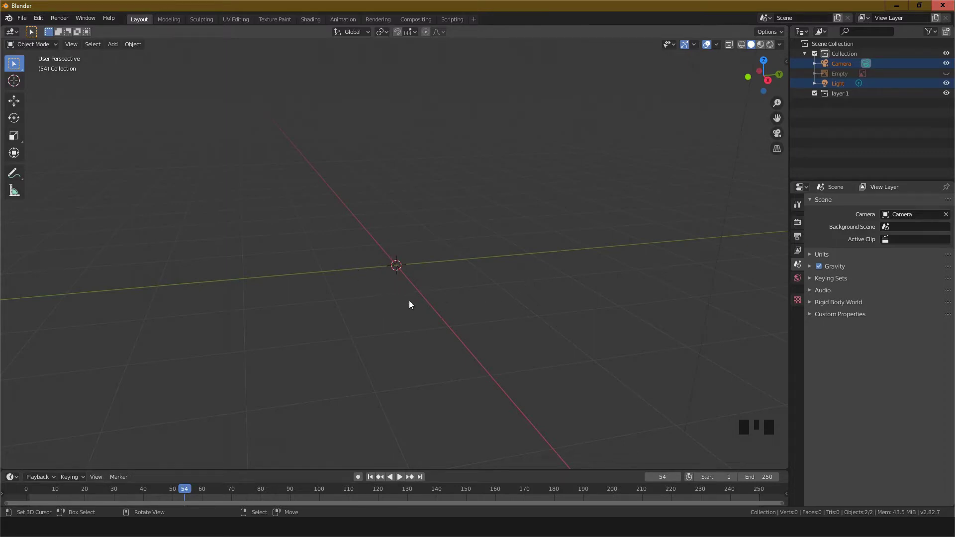
pyautogui.scroll(2, 407, 284)
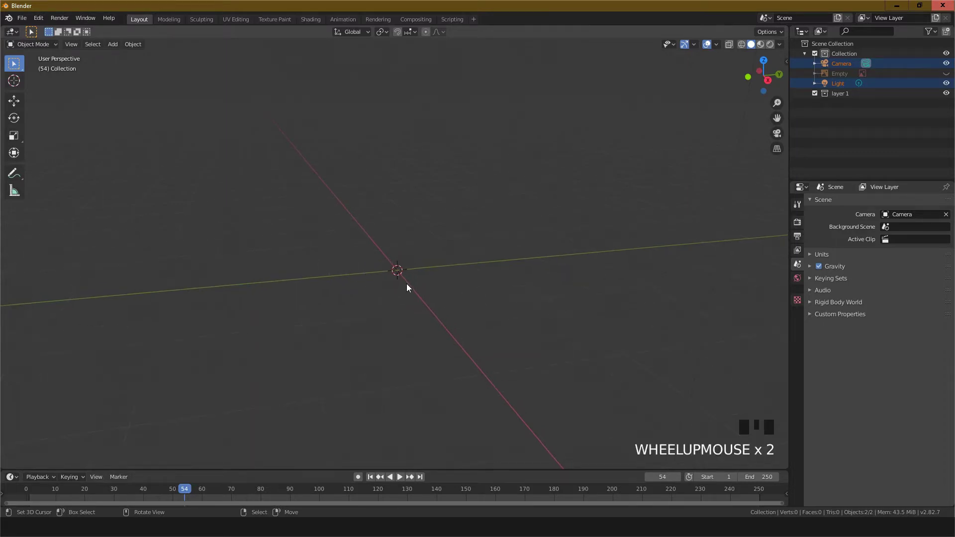
pyautogui.scroll(-1, 407, 284)
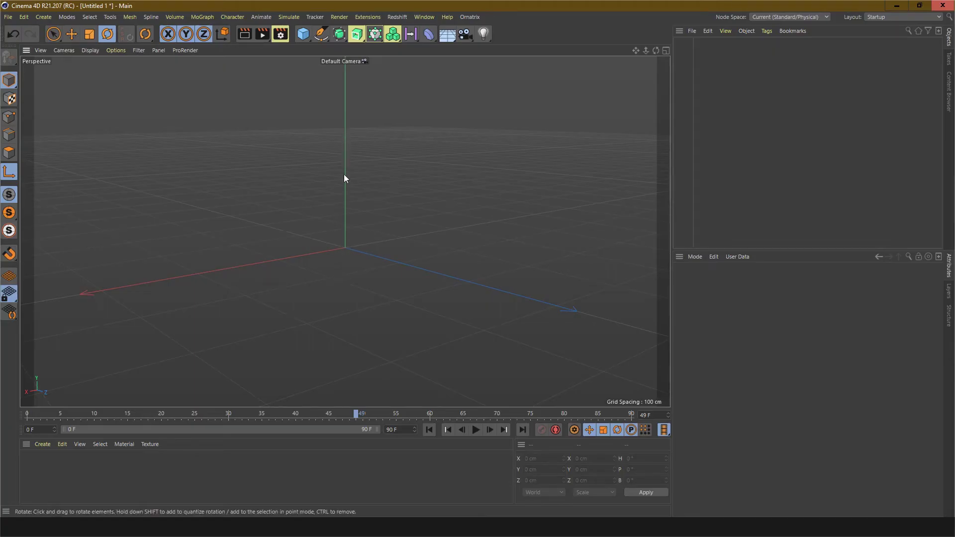
pyautogui.scroll(-2, 344, 174)
pyautogui.scroll(2, 345, 201)
pyautogui.scroll(-2, 359, 190)
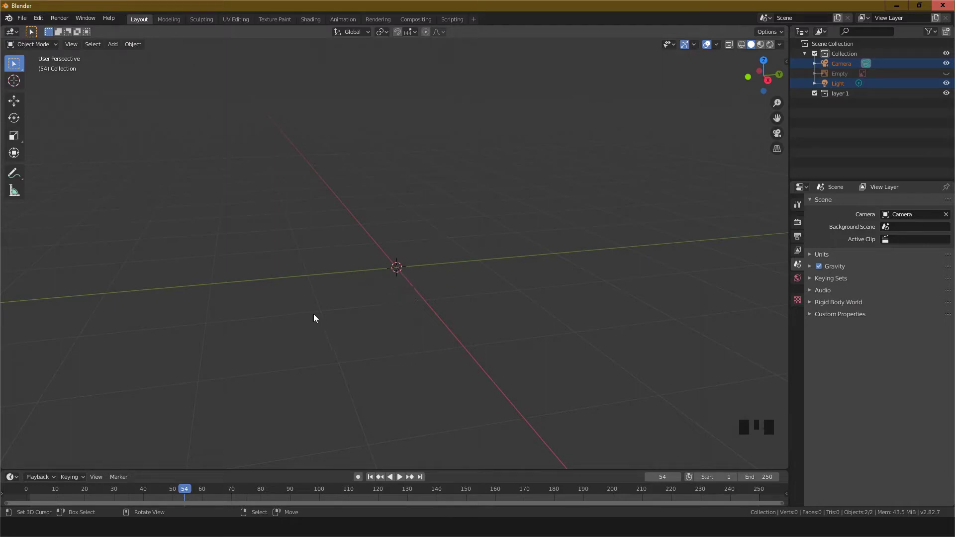
# - Switch to Blender and review the categories of objects that can be added, from meshes and curves to empties and lights
pyautogui.click(112, 44)
pyautogui.moveTo(118, 59)
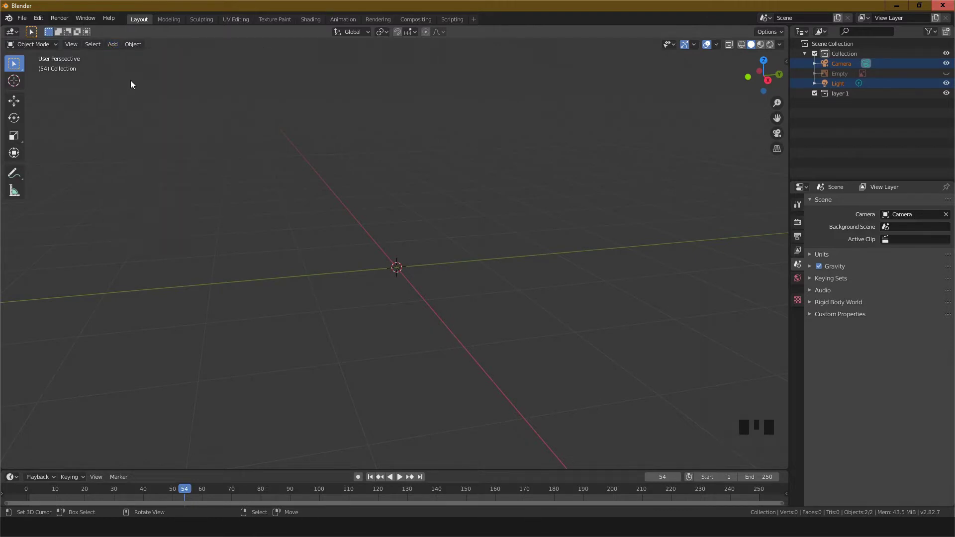
pyautogui.click(116, 43)
pyautogui.moveTo(121, 53)
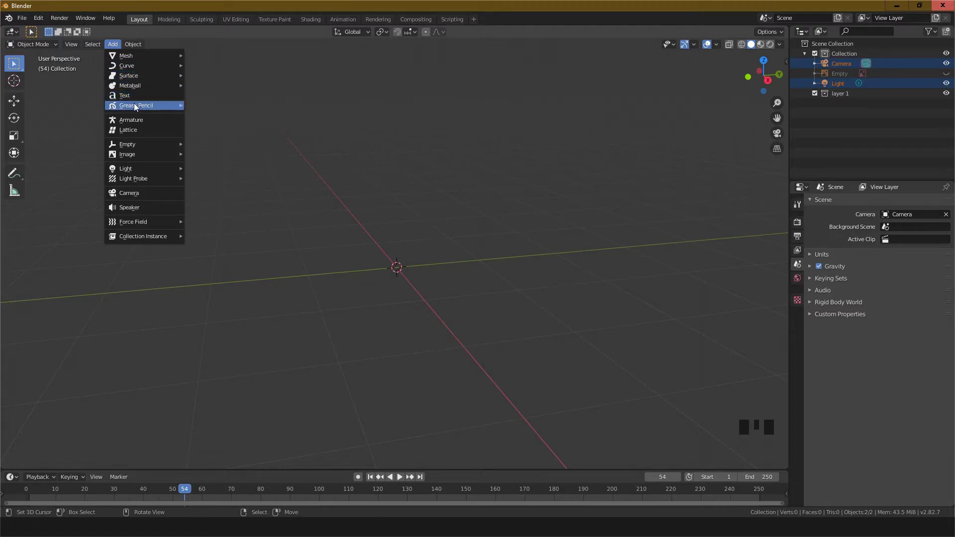
pyautogui.moveTo(139, 158)
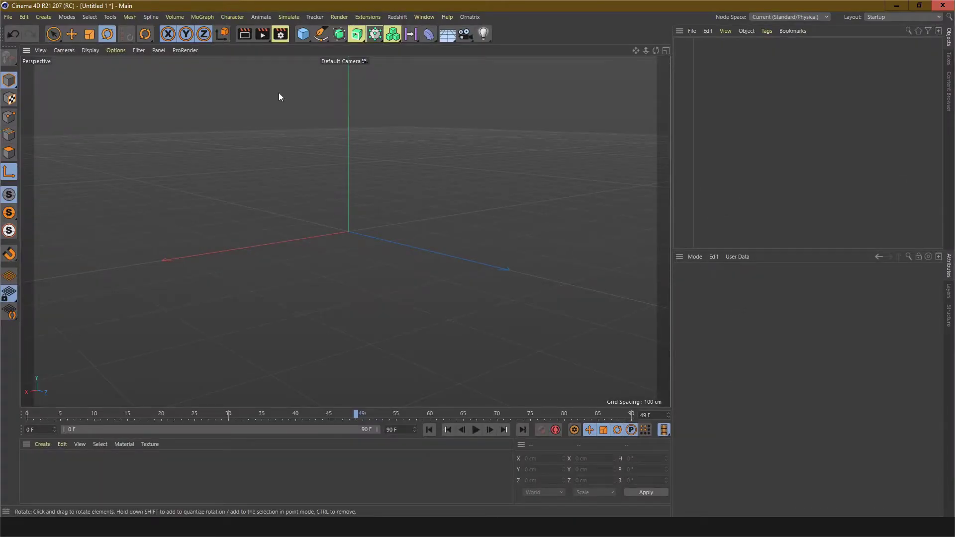
# - Switch to Cinema 4D and look through the available primitives, the Spline Pen and its options, and the camera types
pyautogui.click(311, 44)
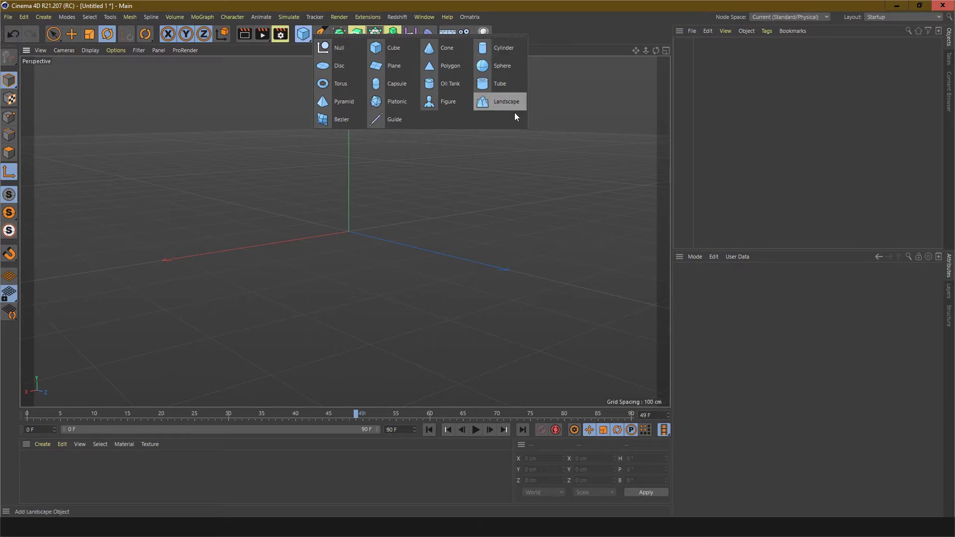
pyautogui.click(277, 72)
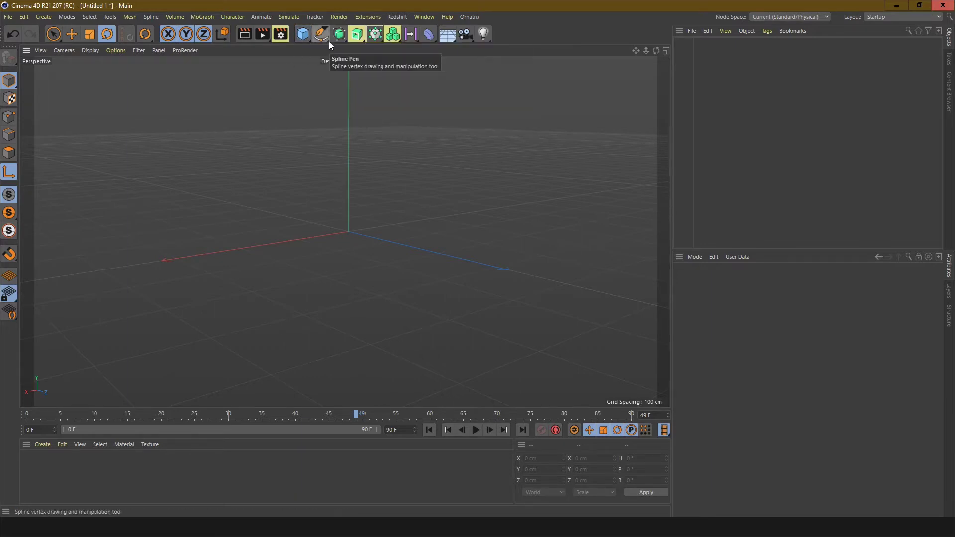
pyautogui.click(329, 41)
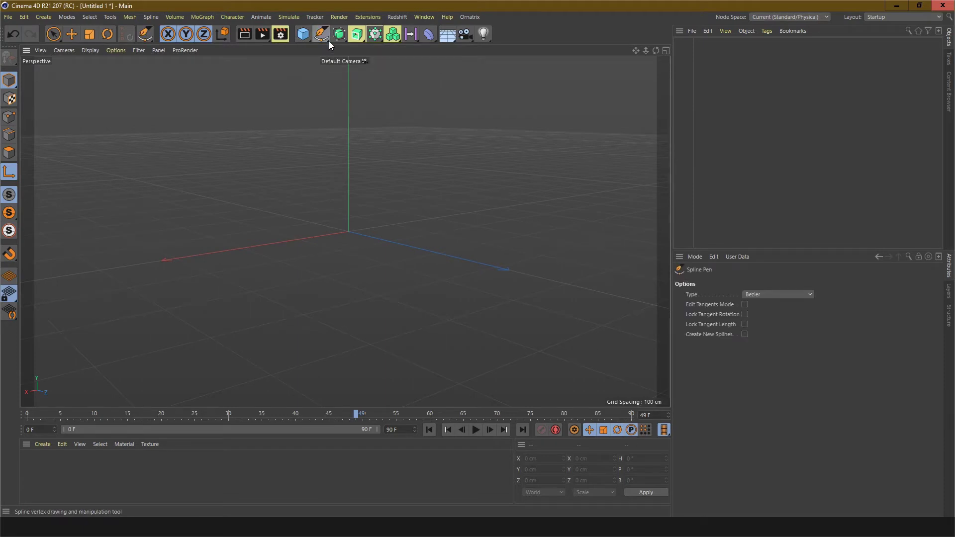
pyautogui.click(329, 40)
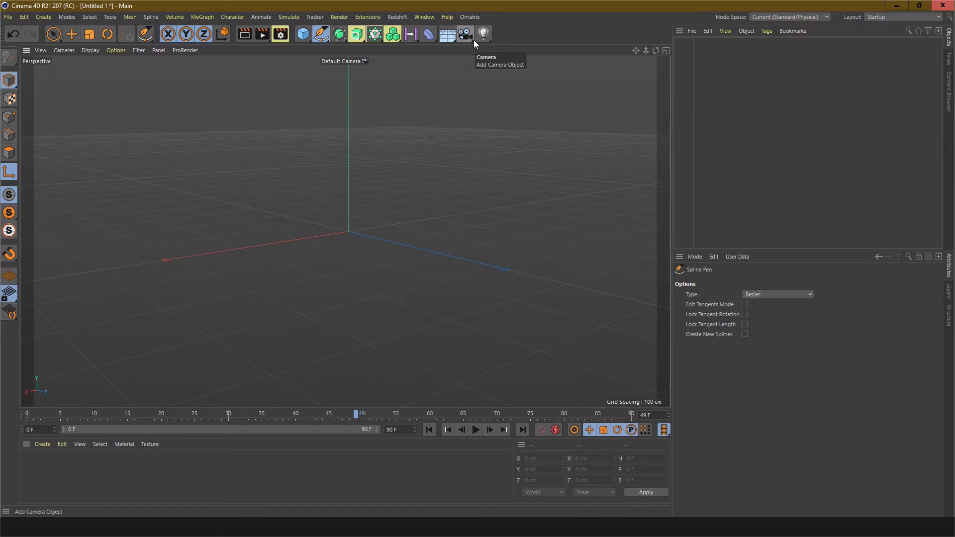
pyautogui.click(473, 40)
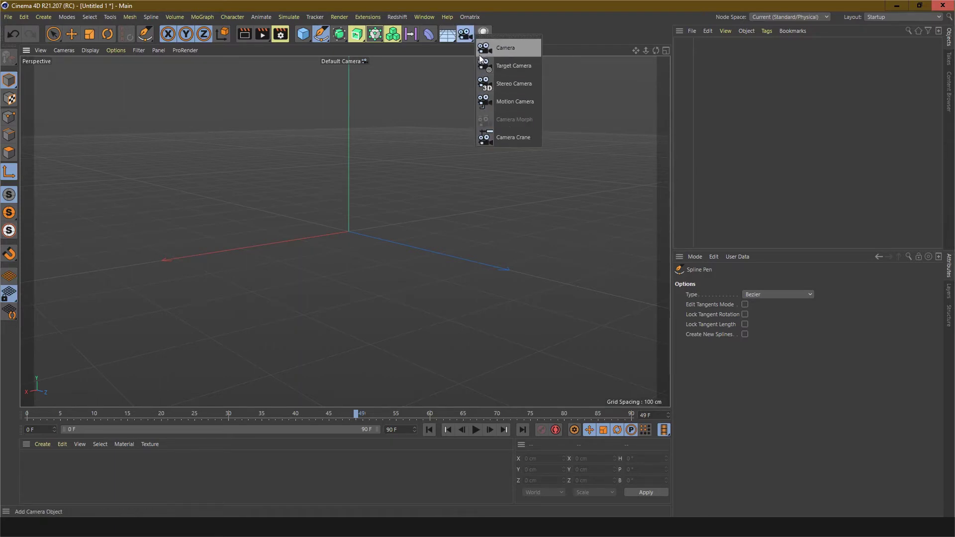
pyautogui.click(461, 65)
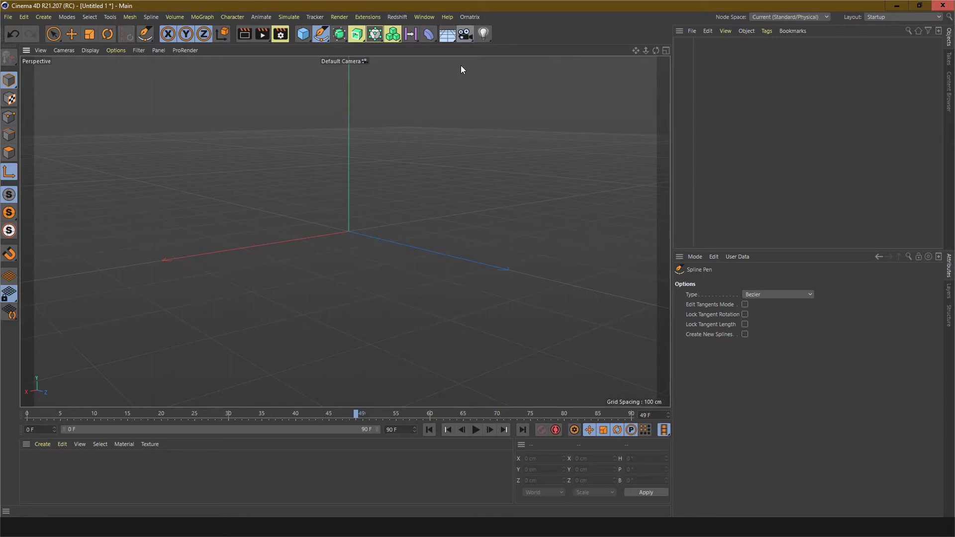
# - Add a default light to the Cinema 4D scene and delete it again, repeating the demonstration
pyautogui.click(484, 35)
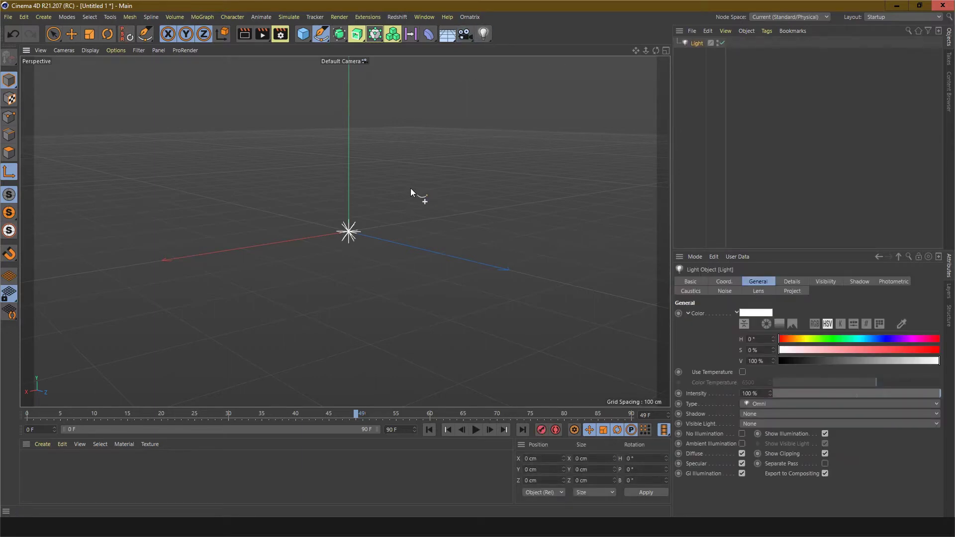
pyautogui.press('Delete')
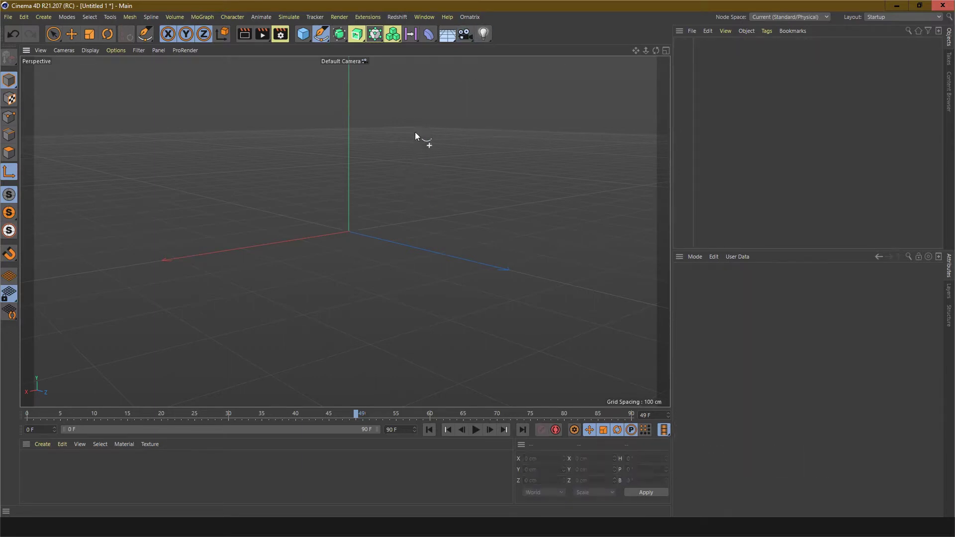
pyautogui.click(491, 41)
pyautogui.click(484, 34)
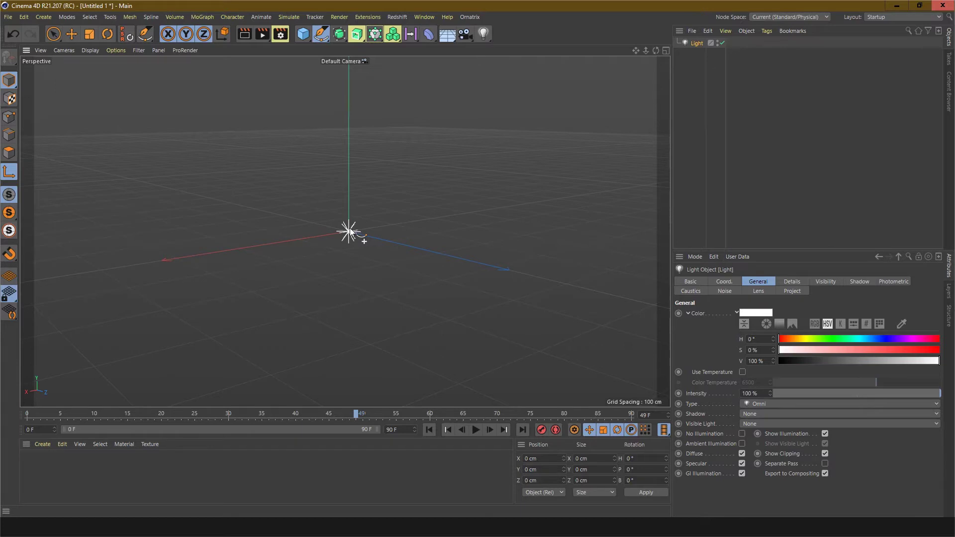
pyautogui.press('Delete')
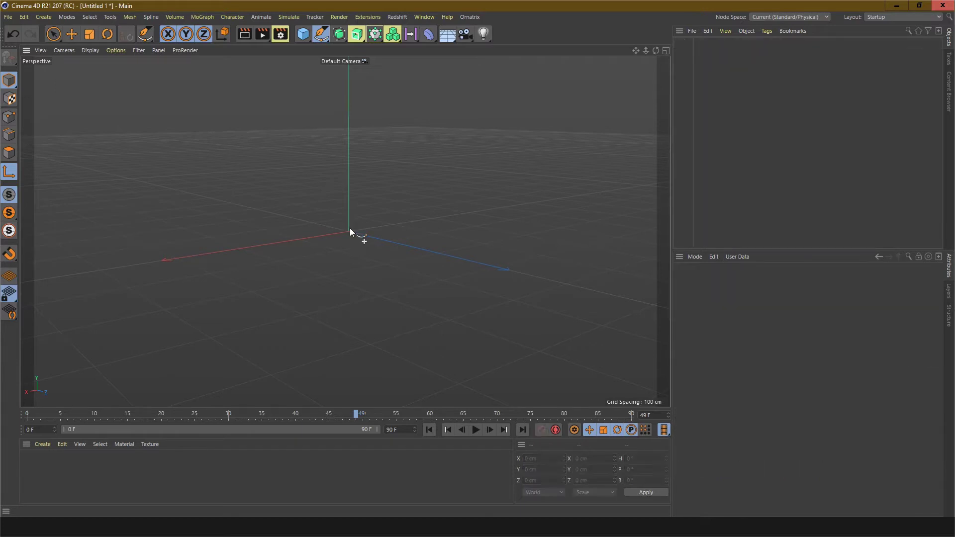
pyautogui.click(490, 40)
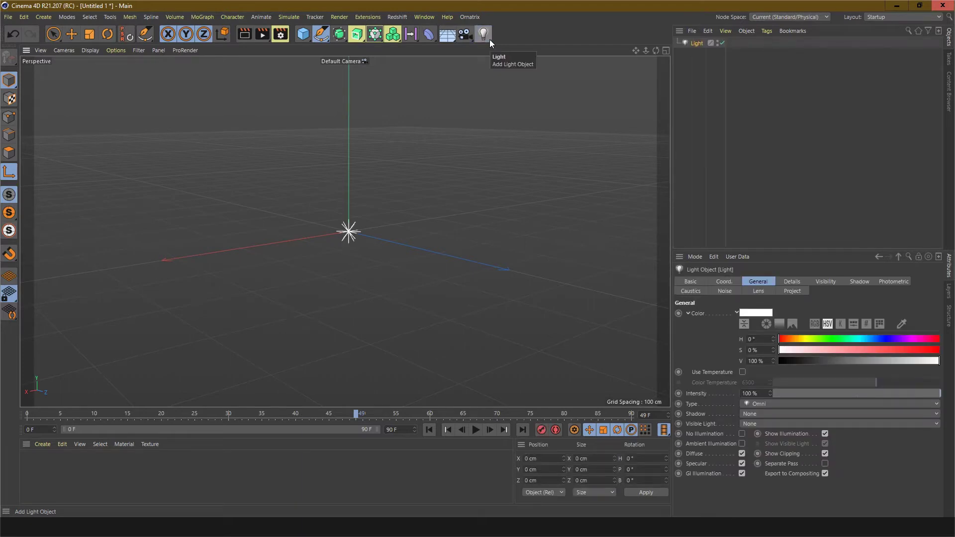
pyautogui.press('Delete')
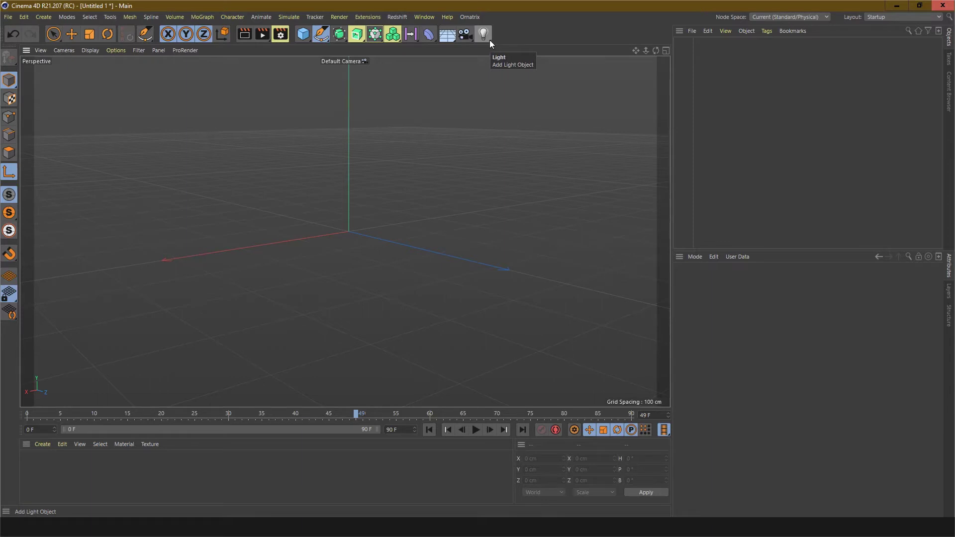
# - Look through the available light types and the environment objects such as Floor, Sky and Stage
pyautogui.click(490, 40)
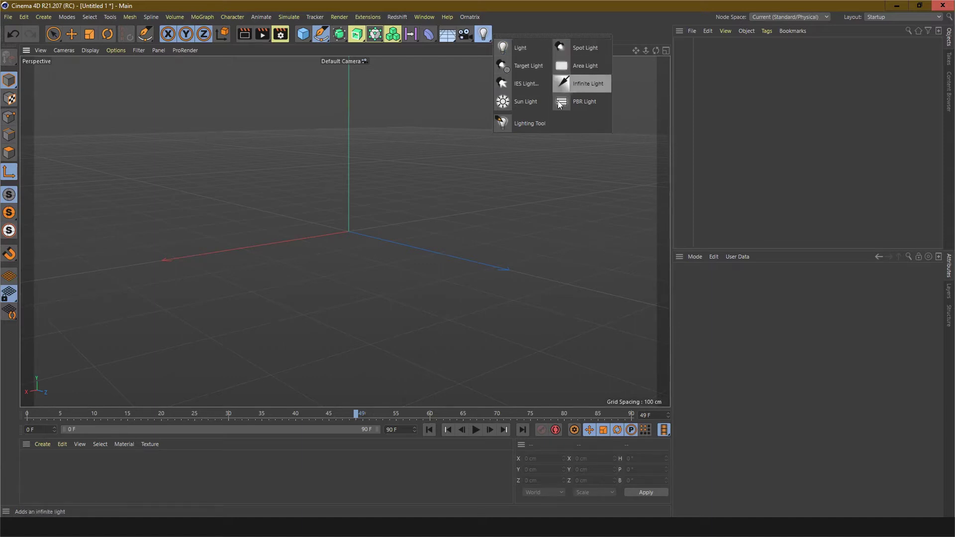
pyautogui.click(417, 99)
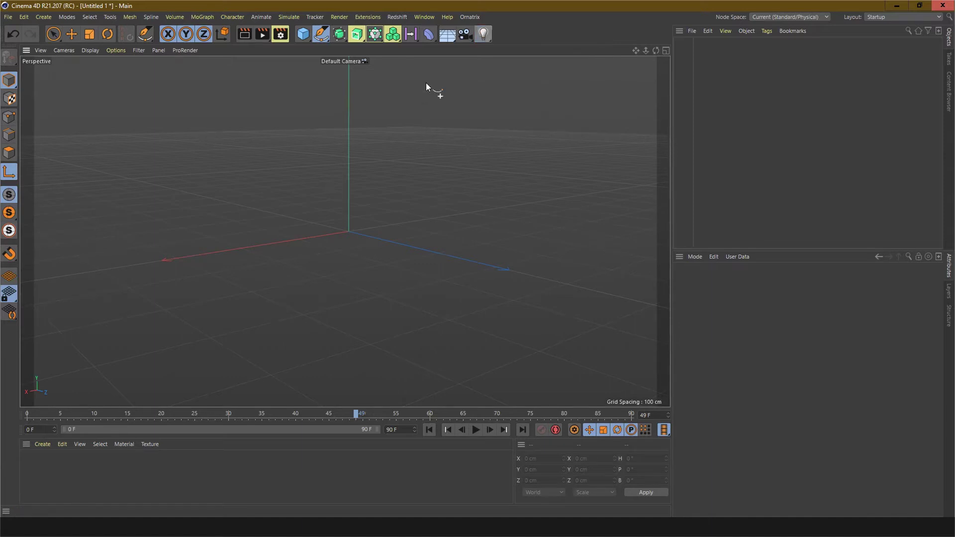
pyautogui.click(454, 40)
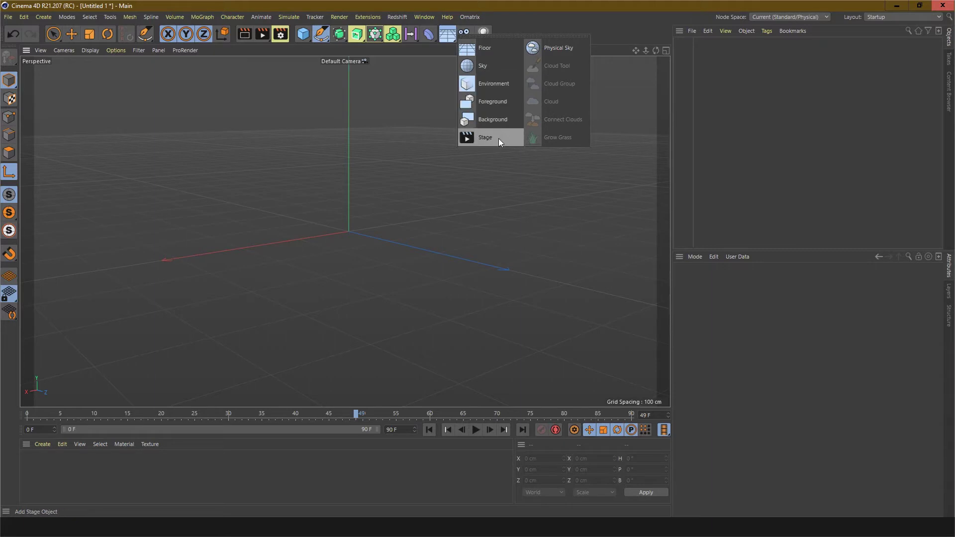
pyautogui.click(398, 78)
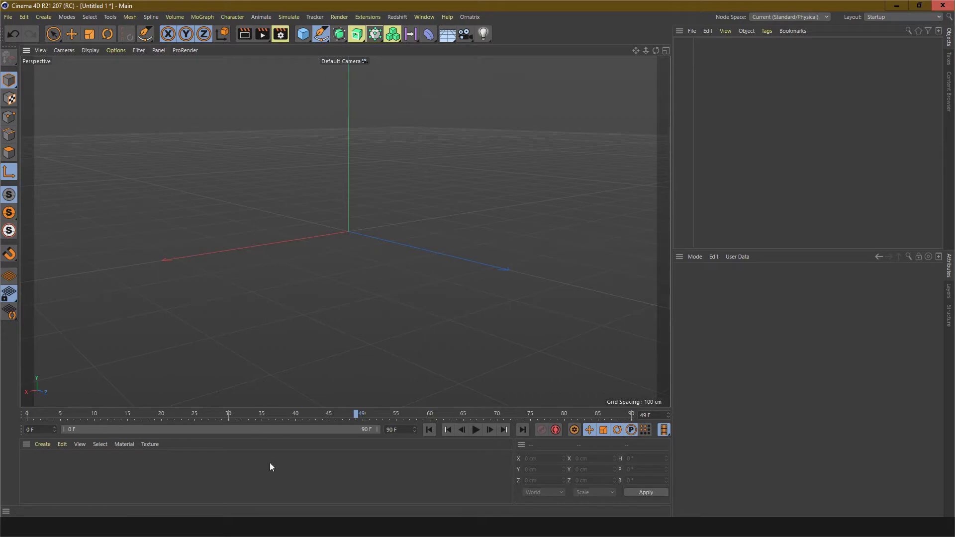
# - Switch to Blender and check its single list of addable objects against the Cinema 4D object palettes
pyautogui.click(269, 528)
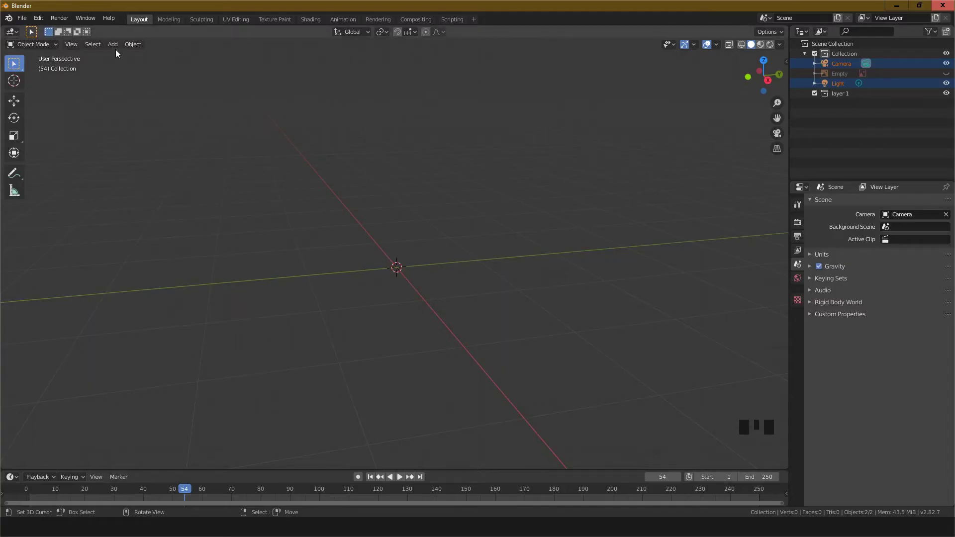
pyautogui.click(114, 46)
pyautogui.click(114, 45)
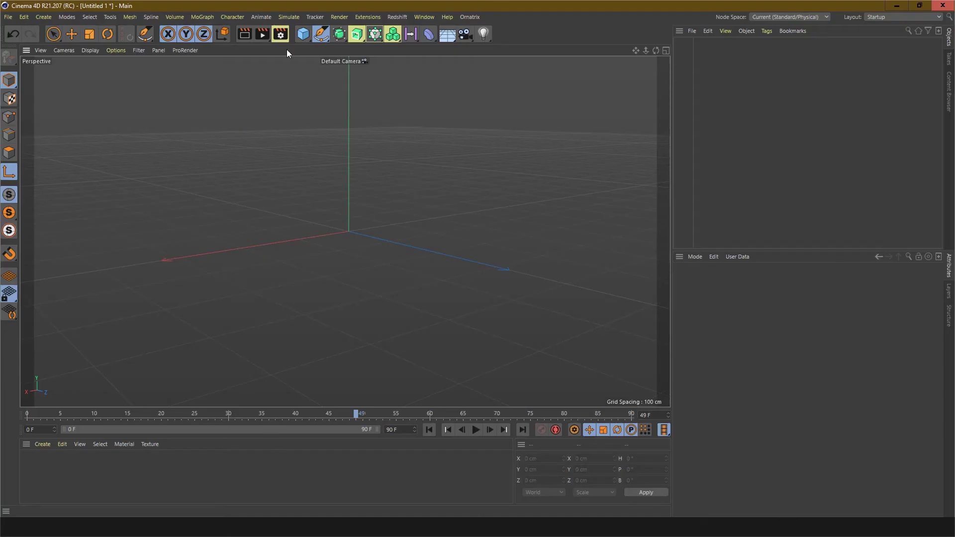
# - Return to Cinema 4D, add a cube primitive and select it with the Live Selection tool active
pyautogui.click(309, 38)
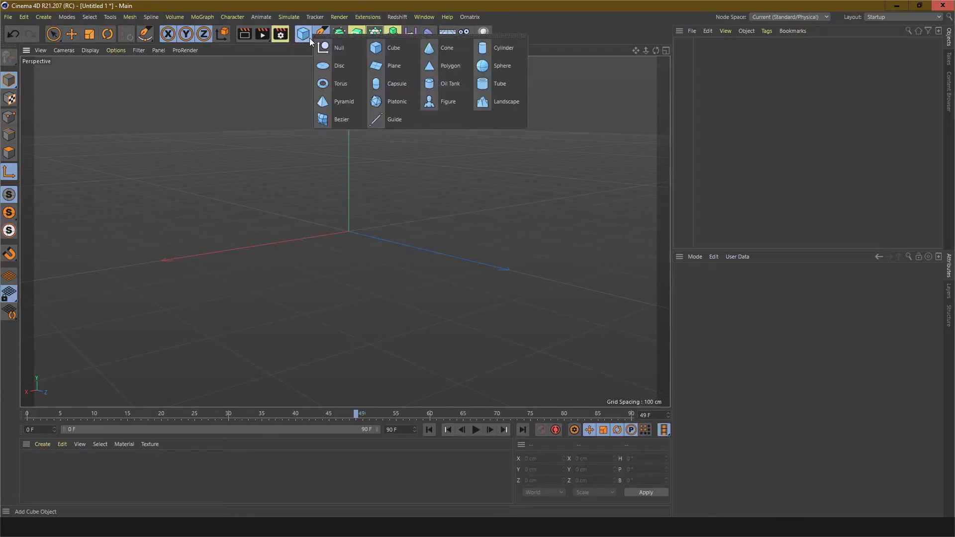
pyautogui.click(393, 47)
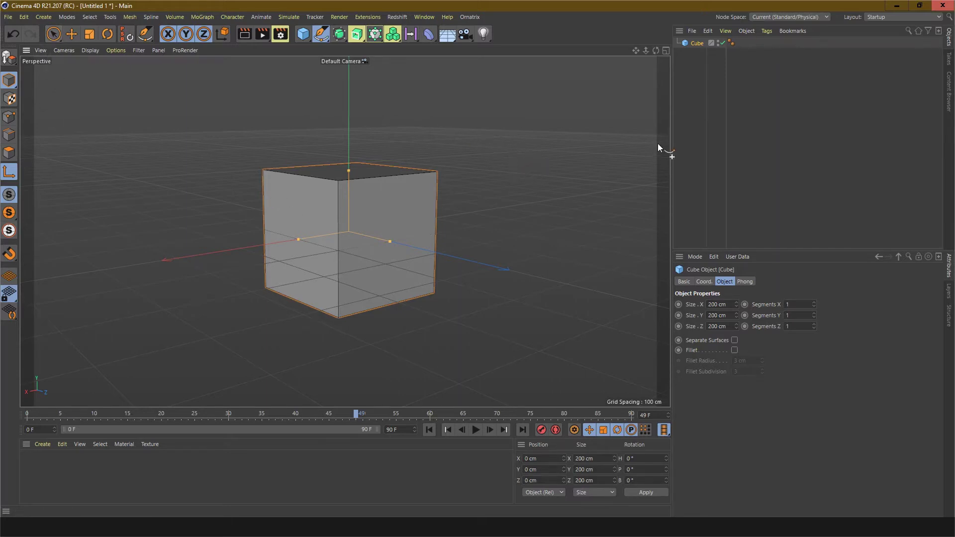
pyautogui.click(53, 33)
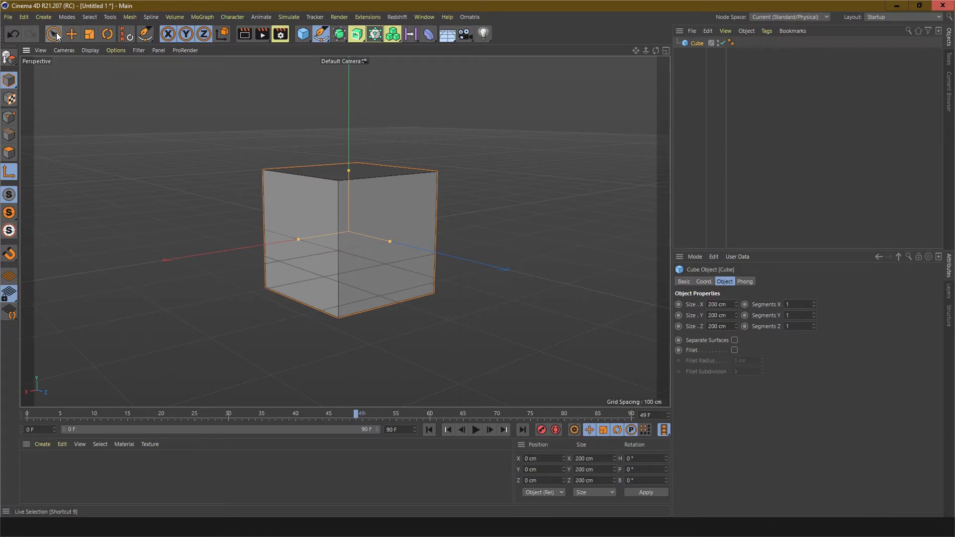
pyautogui.click(694, 44)
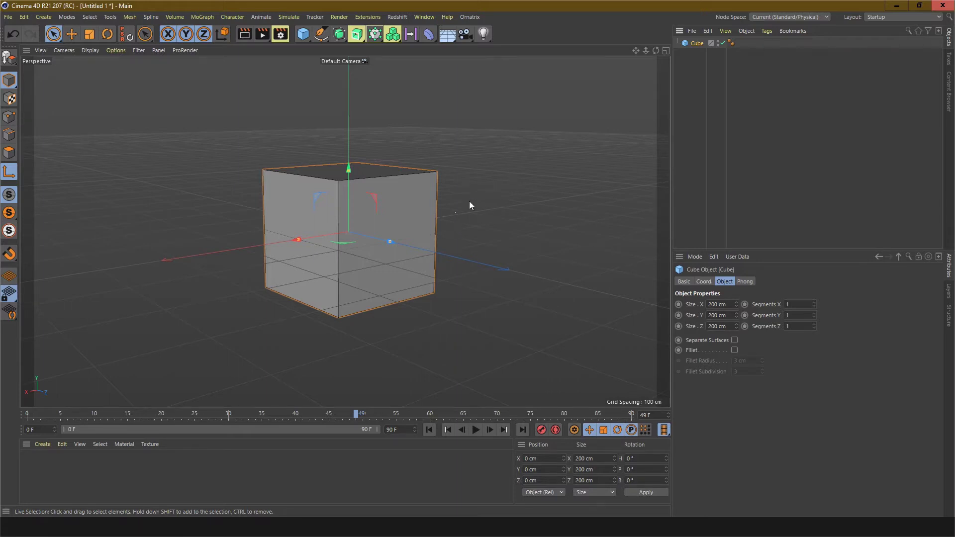
pyautogui.keyDown('alt'); pyautogui.moveTo(497, 184); pyautogui.dragTo(518, 180); pyautogui.keyUp('alt')
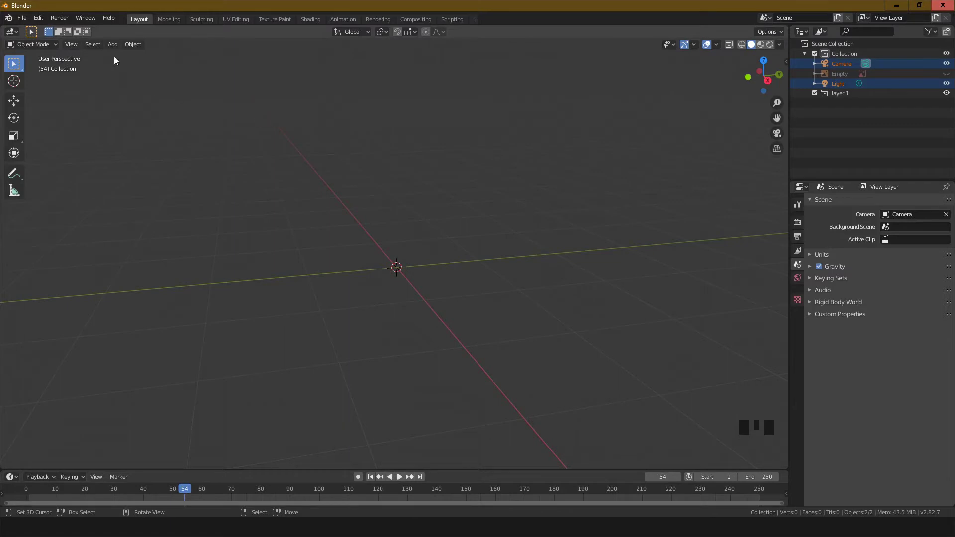
# - Switch to Blender and add a mesh cube at the world origin
pyautogui.click(114, 44)
pyautogui.moveTo(122, 55)
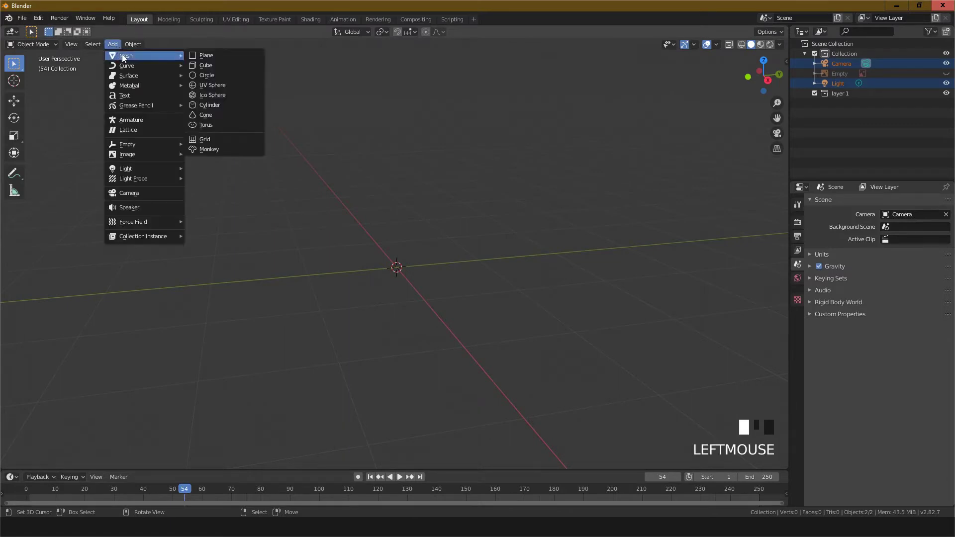
pyautogui.click(226, 65)
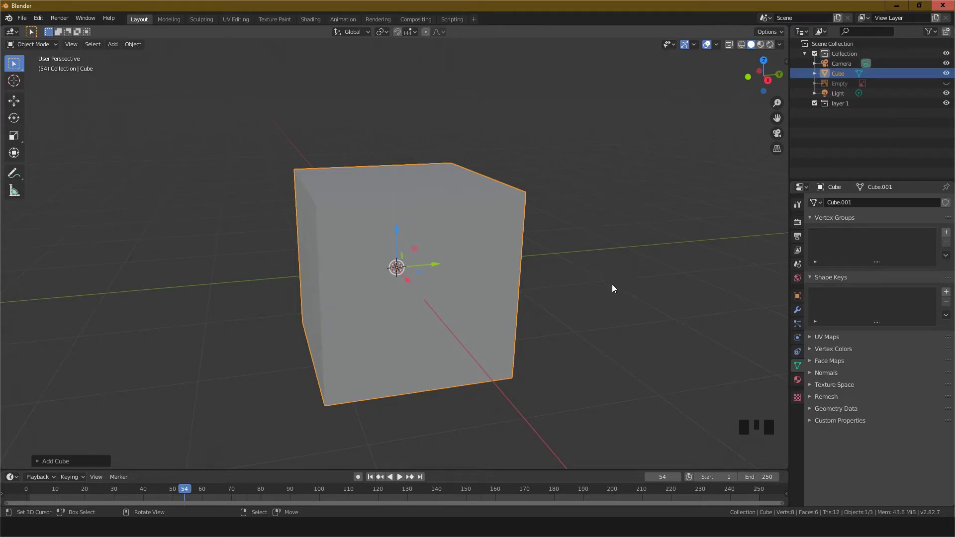
pyautogui.moveTo(613, 285); pyautogui.dragTo(583, 287, button='middle')
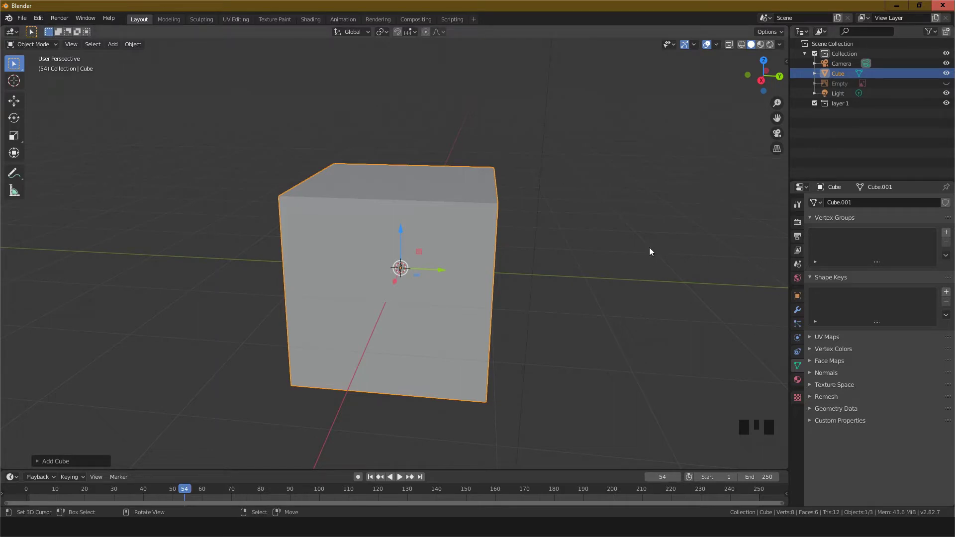
# - Show the viewport sidebar, look through its Shortcut VUr, Tool and View settings, hide it again and view the cube from another side
pyautogui.press('n')
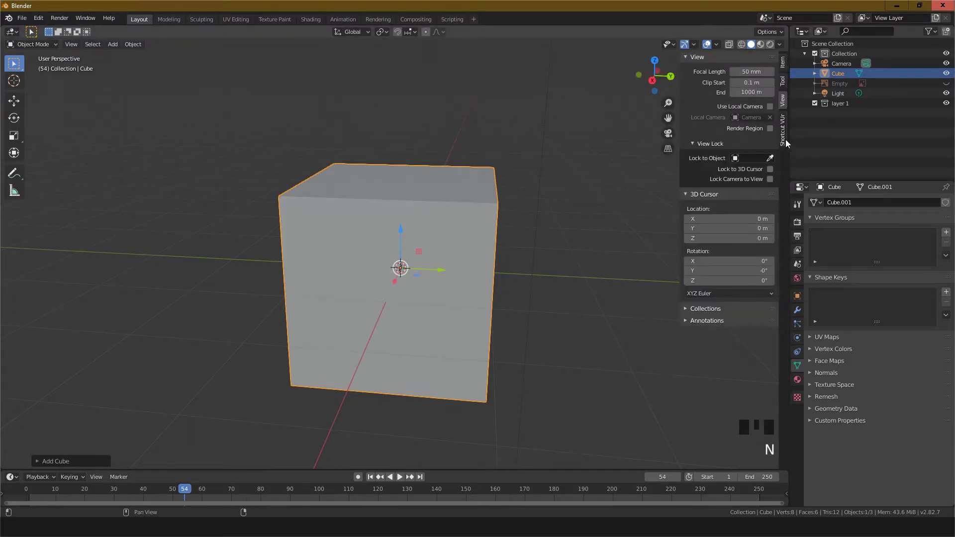
pyautogui.click(784, 139)
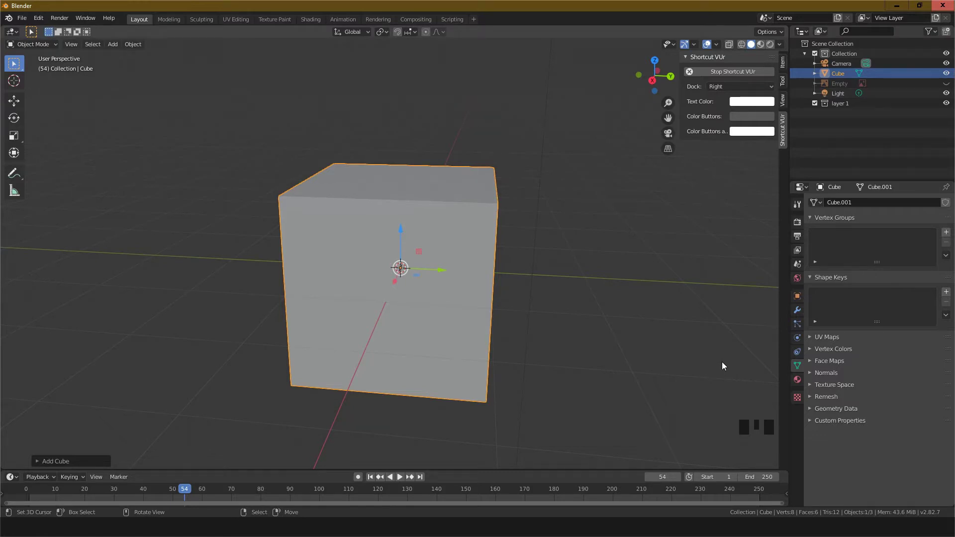
pyautogui.click(784, 81)
pyautogui.click(784, 100)
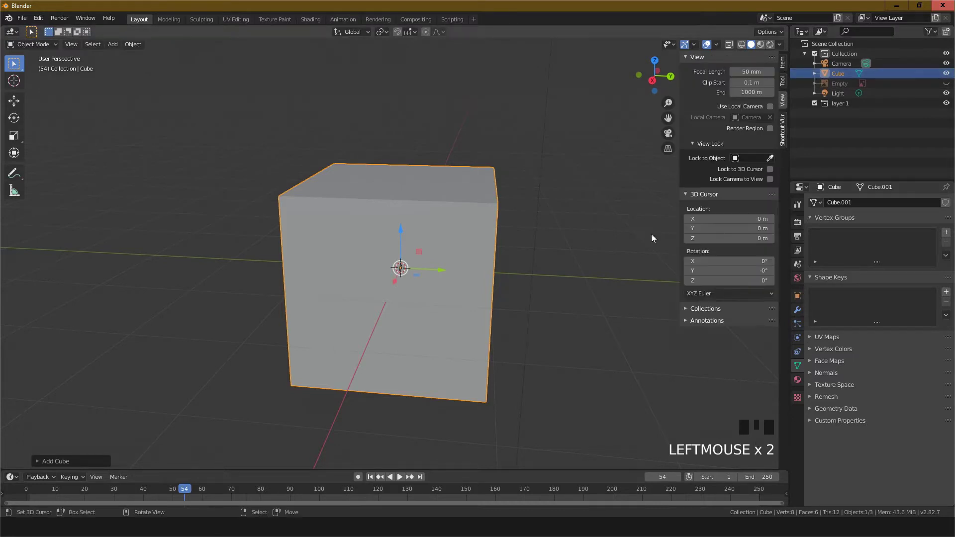
pyautogui.press('n')
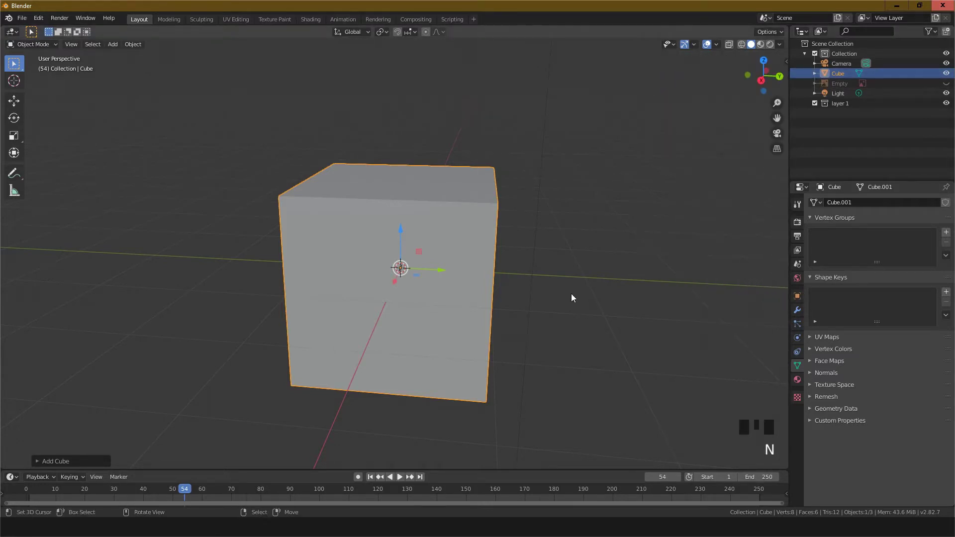
pyautogui.moveTo(572, 297); pyautogui.dragTo(521, 306, button='middle')
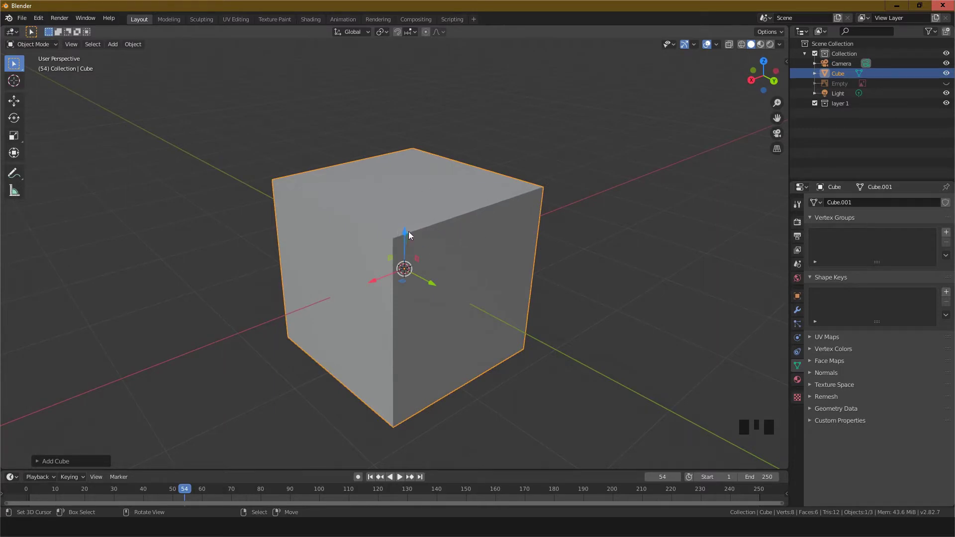
# - Try a free move of the cube in Blender, and switch to Cinema 4D to try its Move tool on the cube, reverting both moves
pyautogui.press('g')
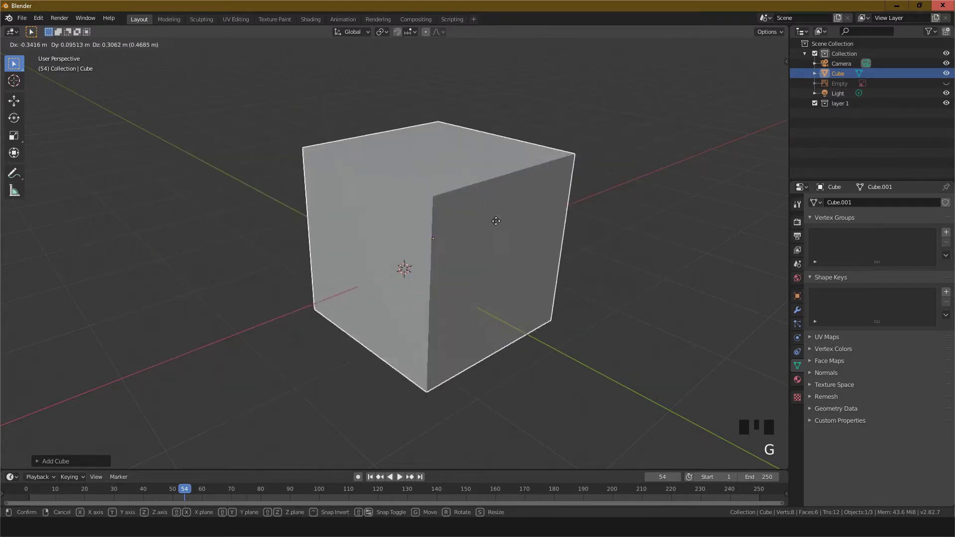
pyautogui.press('Escape')
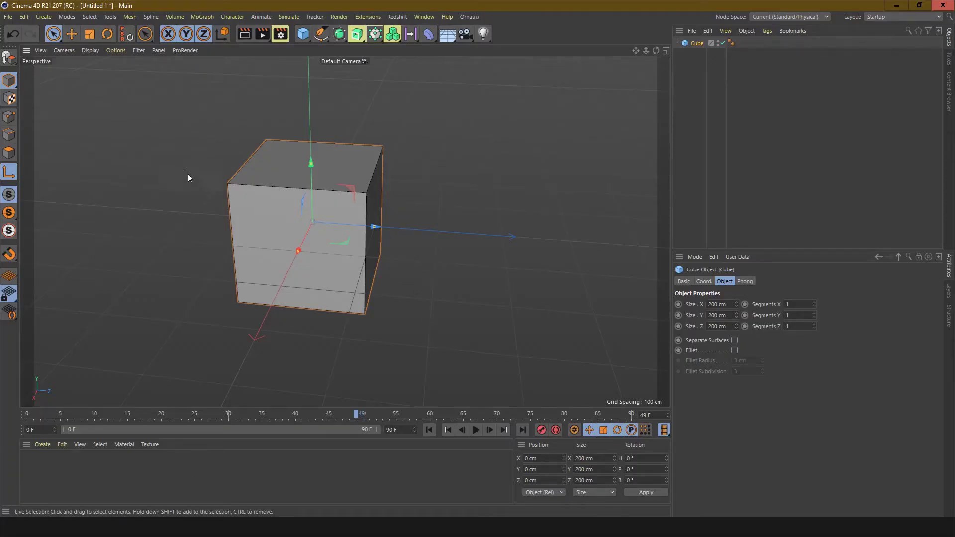
pyautogui.press('e')
pyautogui.moveTo(438, 178); pyautogui.dragTo(413, 204)
pyautogui.hotkey('ctrl', 'z')
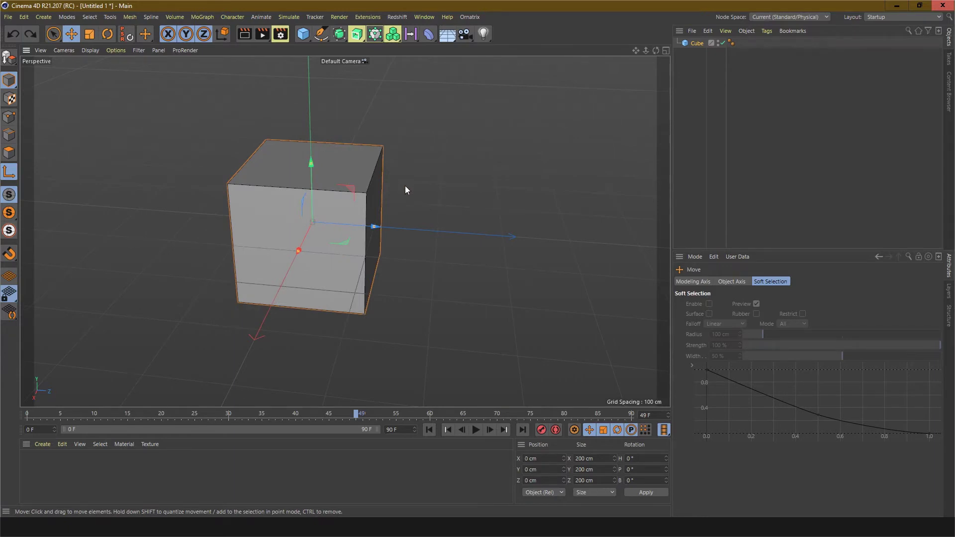
# - Try the Scale and Rotate tools on the Cinema 4D cube, undoing each change
pyautogui.press('t')
pyautogui.moveTo(491, 132); pyautogui.dragTo(362, 144)
pyautogui.hotkey('ctrl', 'z')
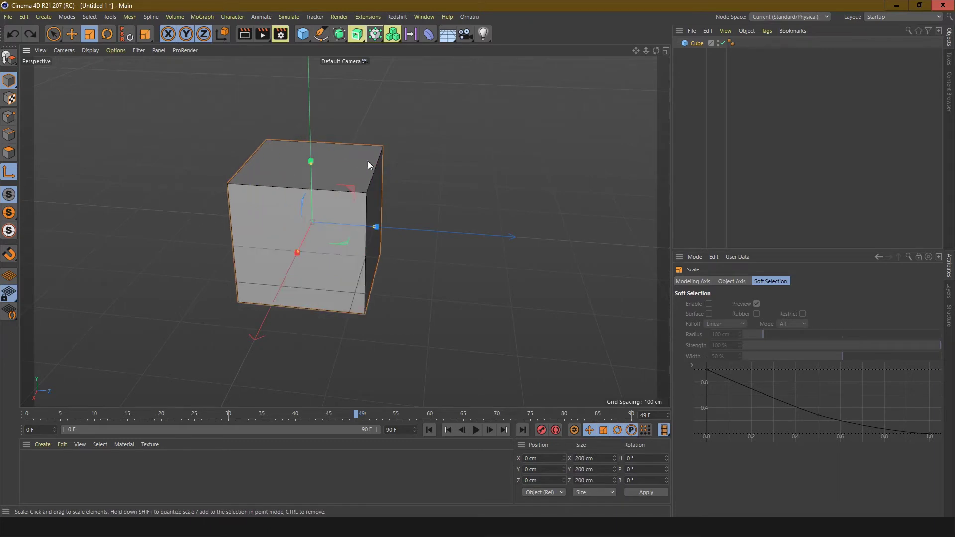
pyautogui.press('r')
pyautogui.moveTo(495, 232); pyautogui.dragTo(389, 180)
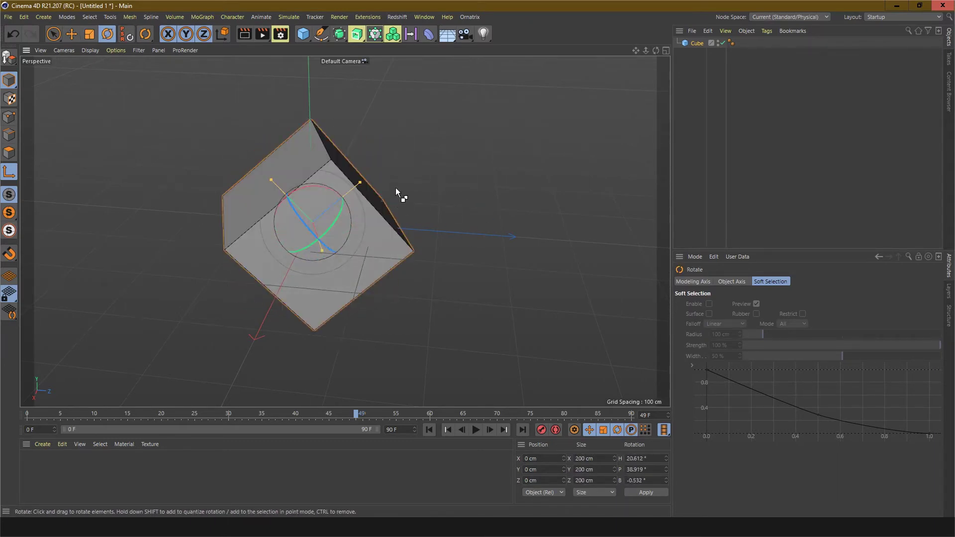
pyautogui.hotkey('ctrl', 'z')
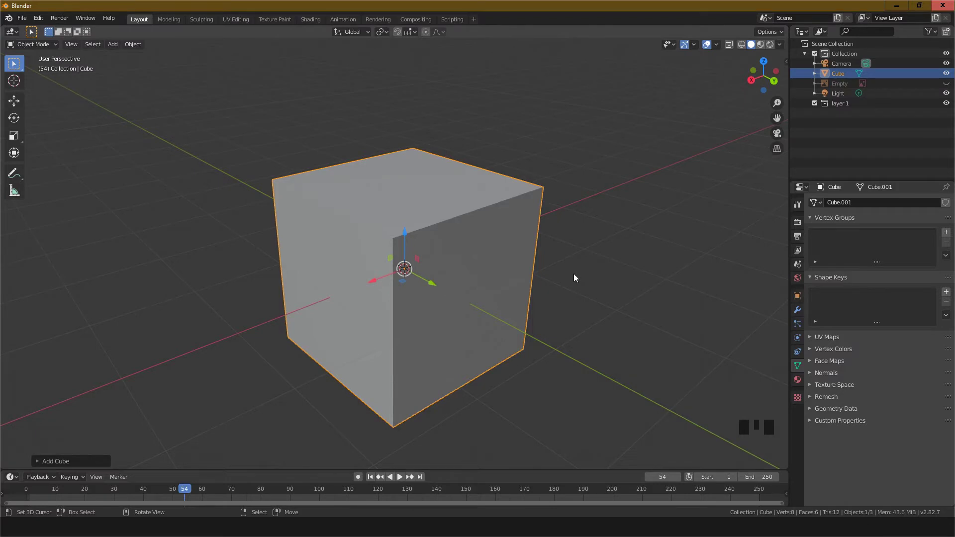
# - Switch to Blender and try moving, rotating and scaling the cube freely, cancelling each transform
pyautogui.press('g')
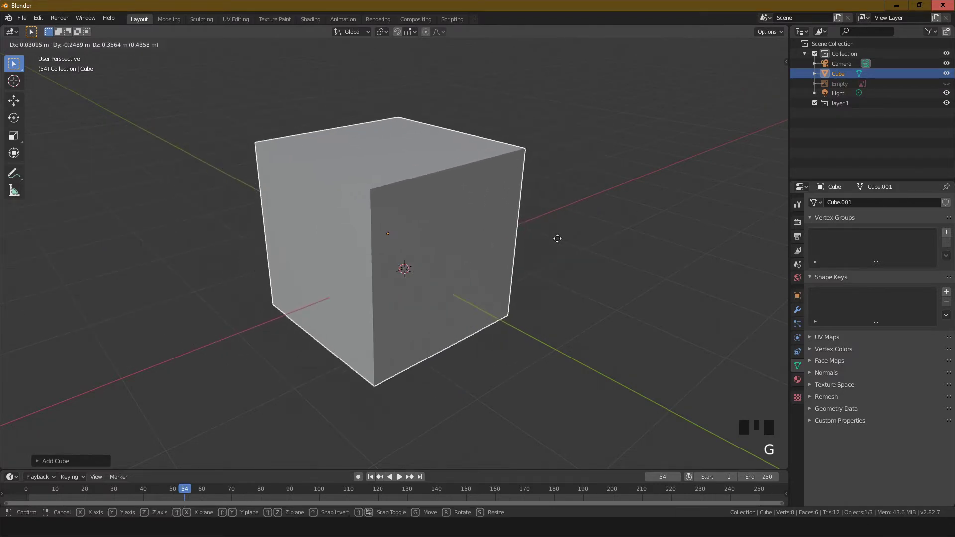
pyautogui.rightClick(554, 237)
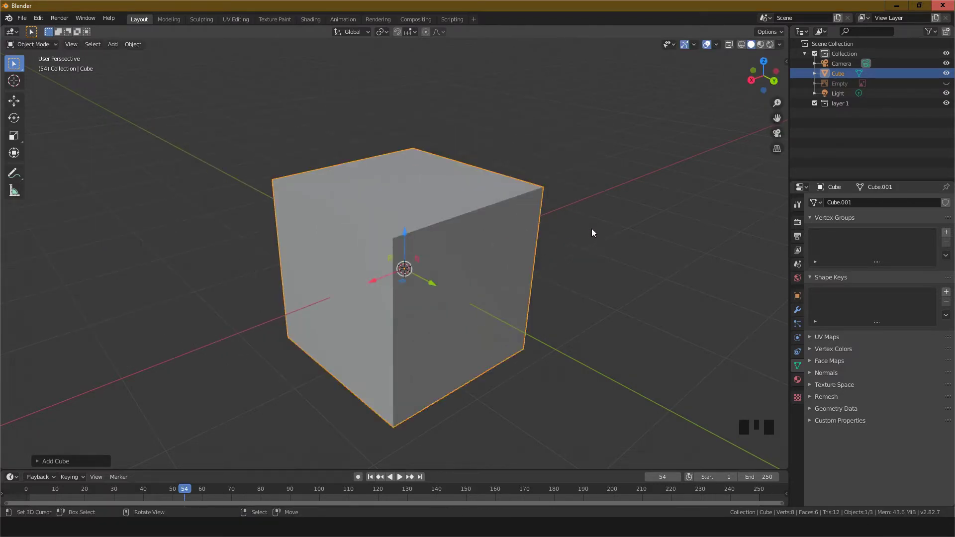
pyautogui.press('r')
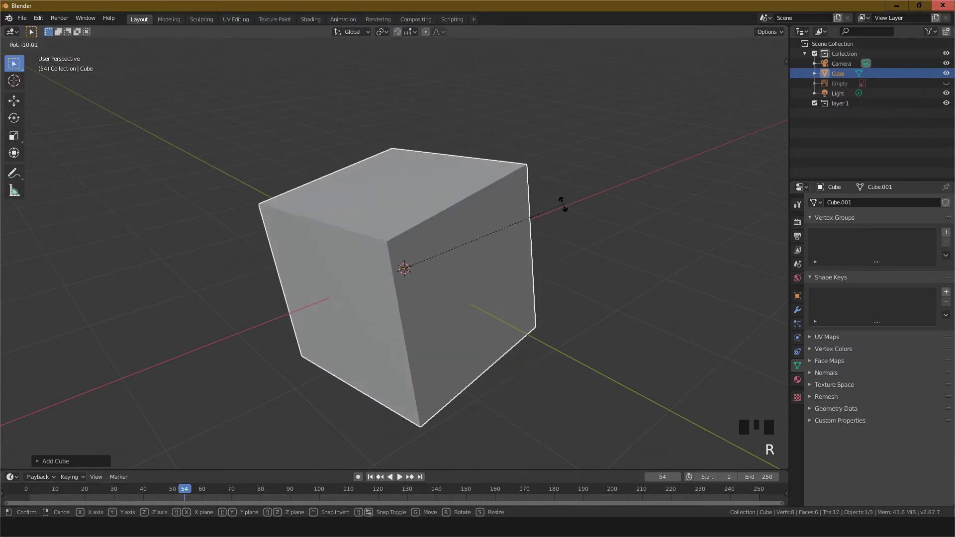
pyautogui.rightClick(561, 206)
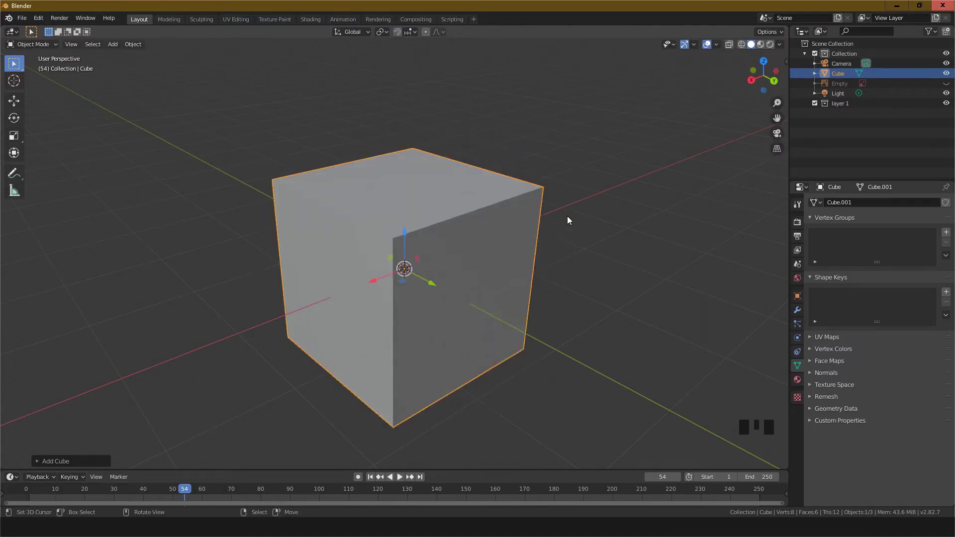
pyautogui.press('s')
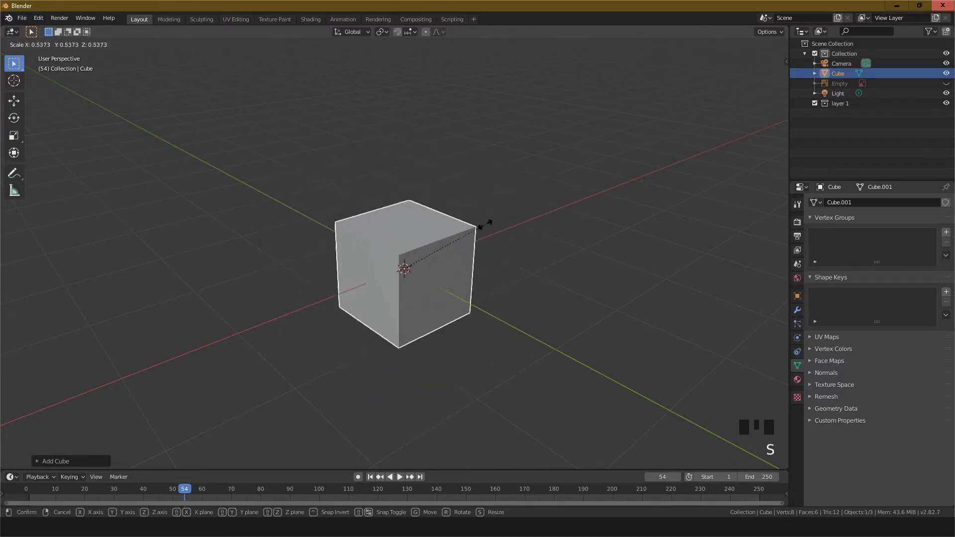
pyautogui.rightClick(462, 228)
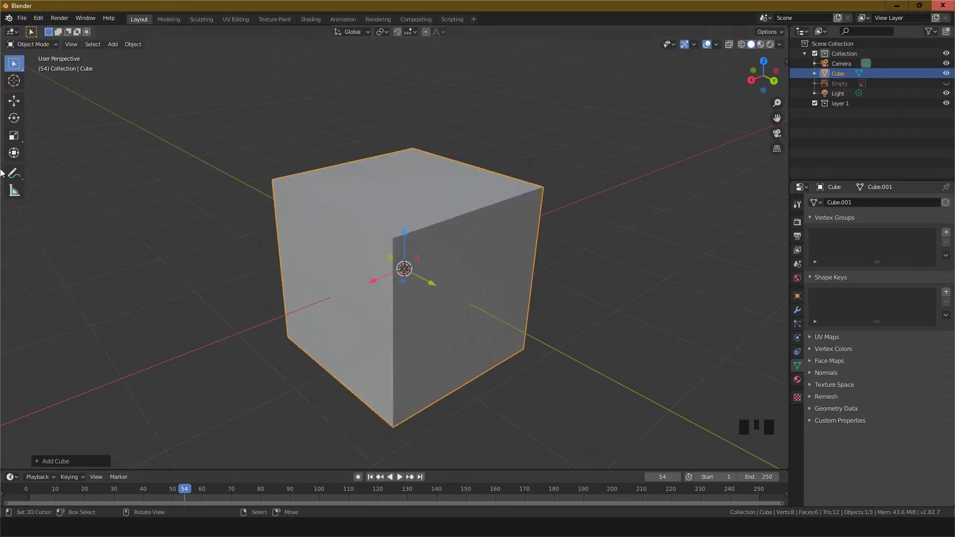
# - Try the Move tool along the cube's X axis and the Rotate tool's gizmo on the cube, undoing each change
pyautogui.click(14, 100)
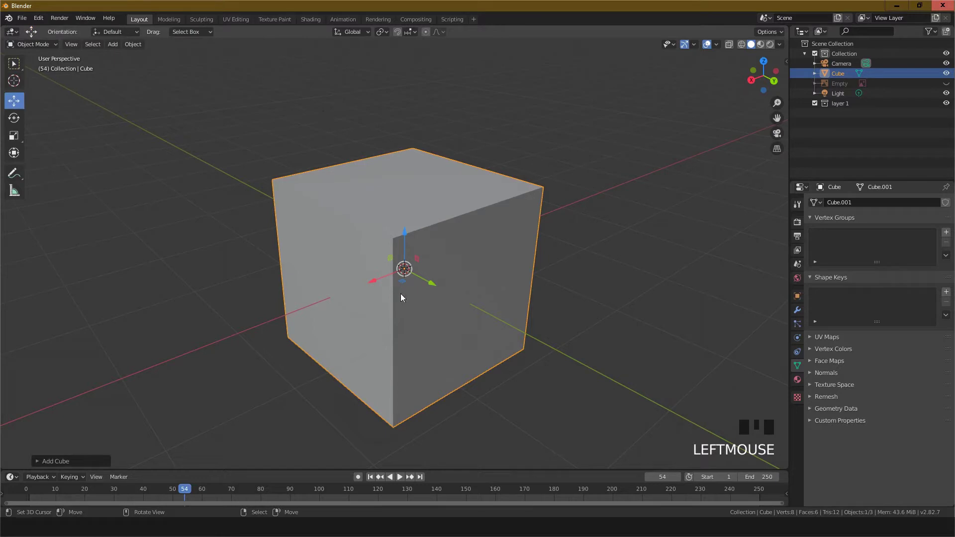
pyautogui.moveTo(381, 281); pyautogui.dragTo(339, 302)
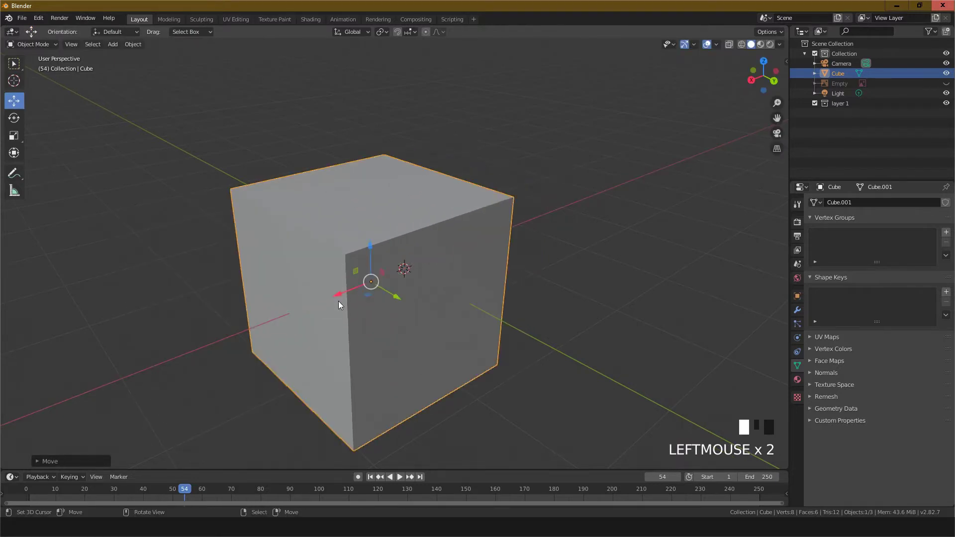
pyautogui.hotkey('ctrl', 'z')
pyautogui.click(14, 118)
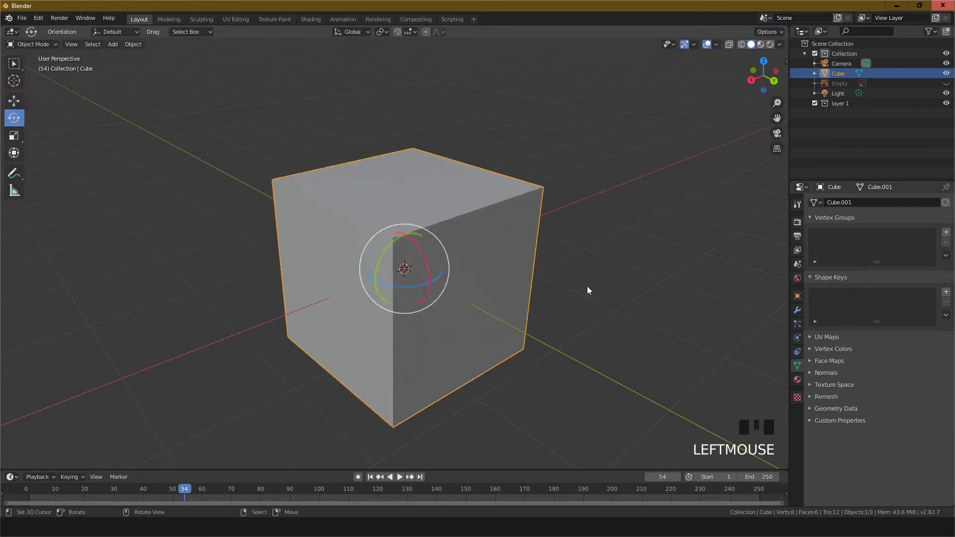
pyautogui.moveTo(427, 266); pyautogui.dragTo(404, 254)
pyautogui.hotkey('ctrl', 'z')
# - Activate the Scale tool, reselect the cube and place the 3D cursor near its upper edge
pyautogui.click(14, 135)
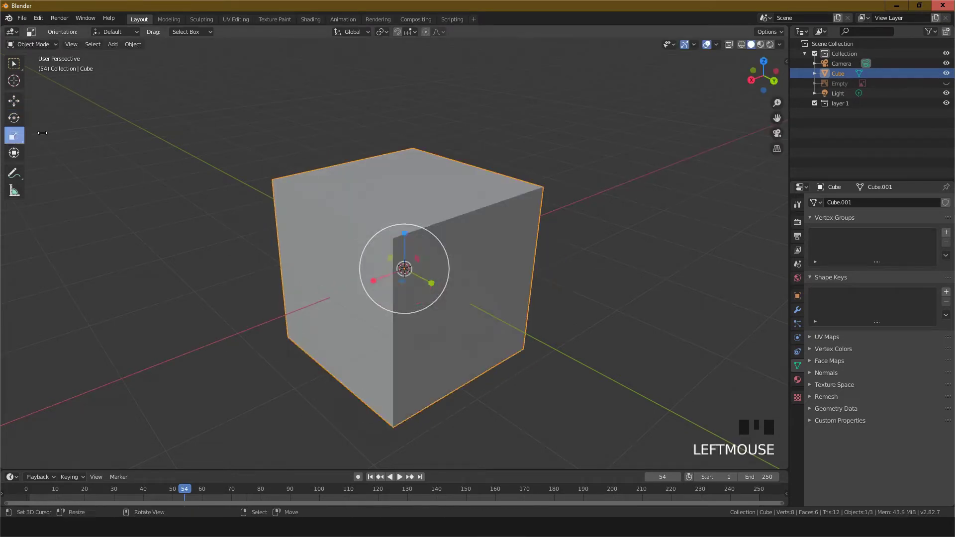
pyautogui.moveTo(567, 111); pyautogui.dragTo(547, 118)
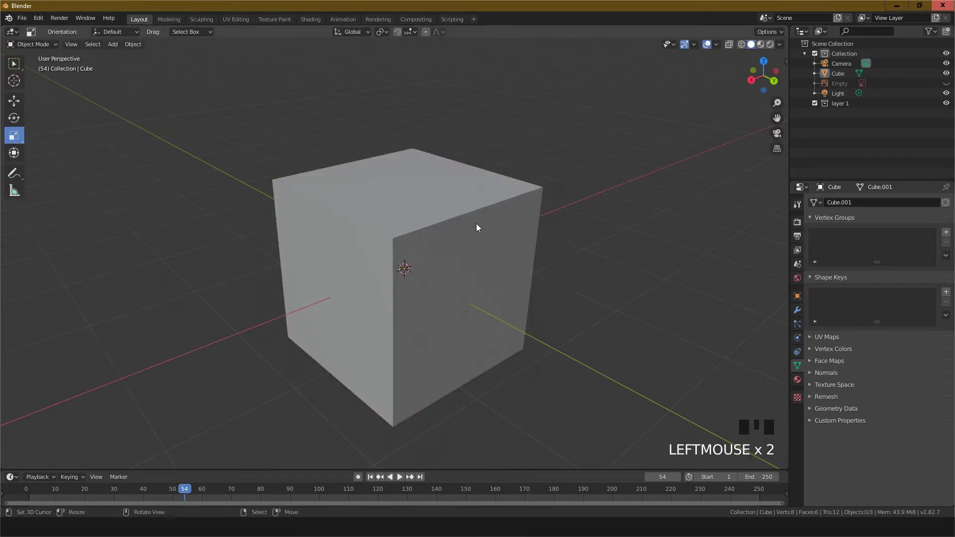
pyautogui.click(426, 228)
pyautogui.rightClick(426, 227)
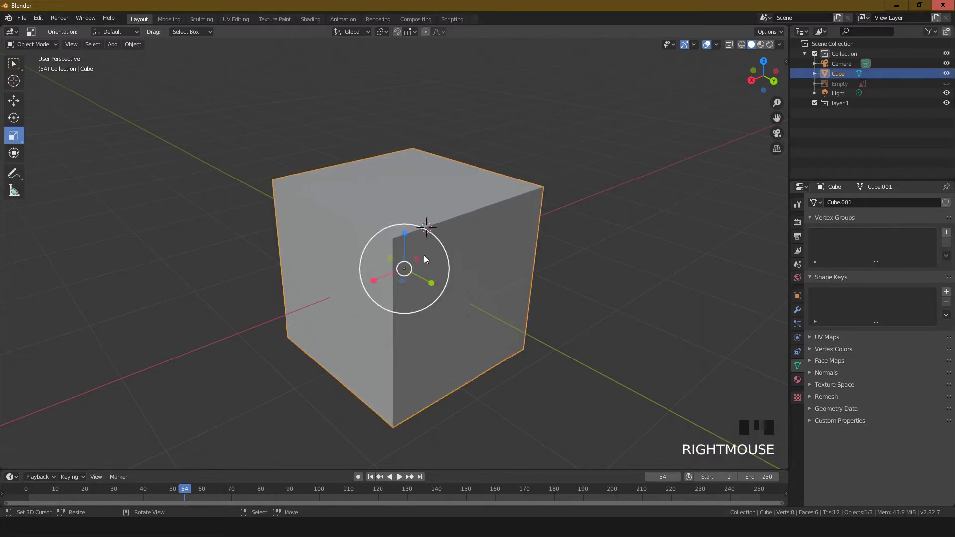
# - Try scaling the cube with the Scale gizmo, including along its X axis, undoing each change
pyautogui.moveTo(571, 308); pyautogui.dragTo(614, 288, button='middle')
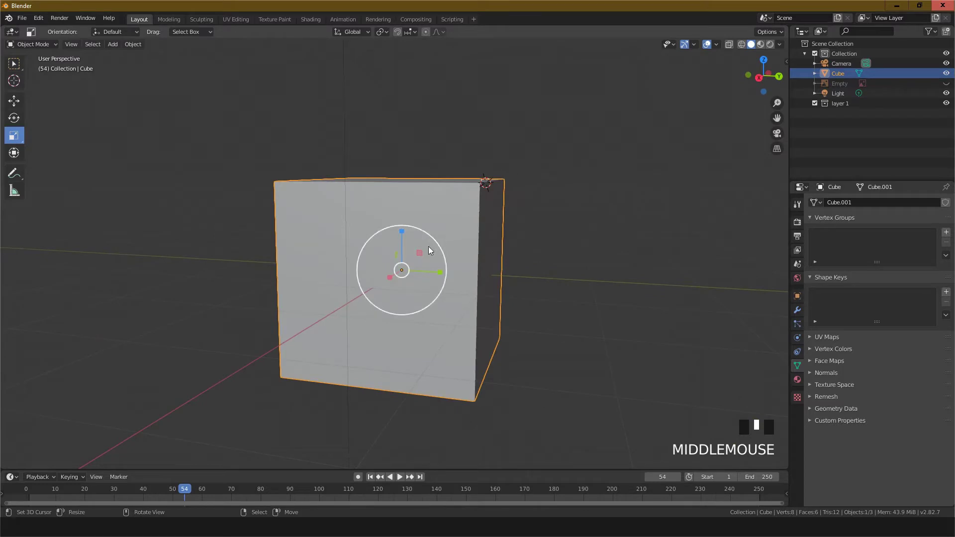
pyautogui.moveTo(431, 250)
pyautogui.mouseDown()
pyautogui.moveTo(401, 263)
pyautogui.moveTo(415, 255)
pyautogui.mouseUp()
pyautogui.hotkey('ctrl', 'z')
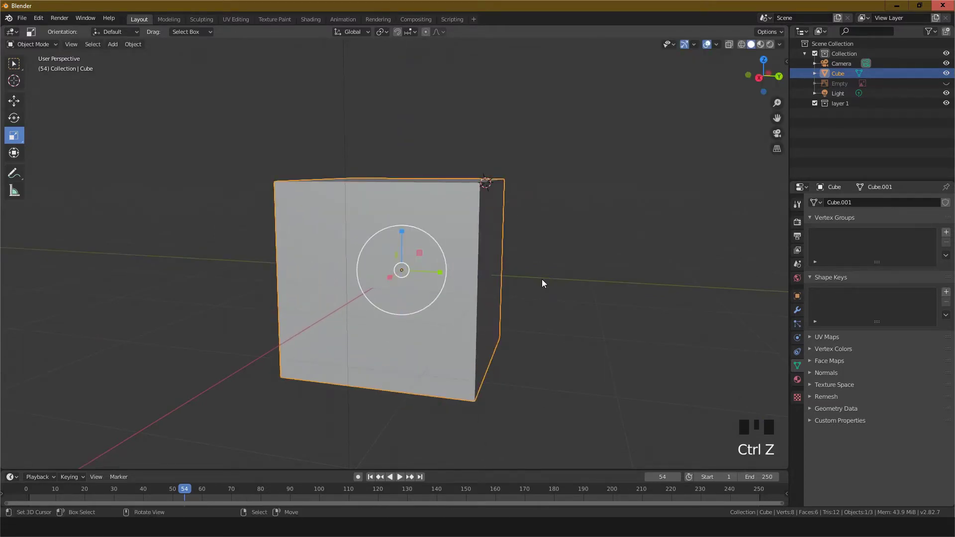
pyautogui.moveTo(543, 281); pyautogui.dragTo(440, 291, button='middle')
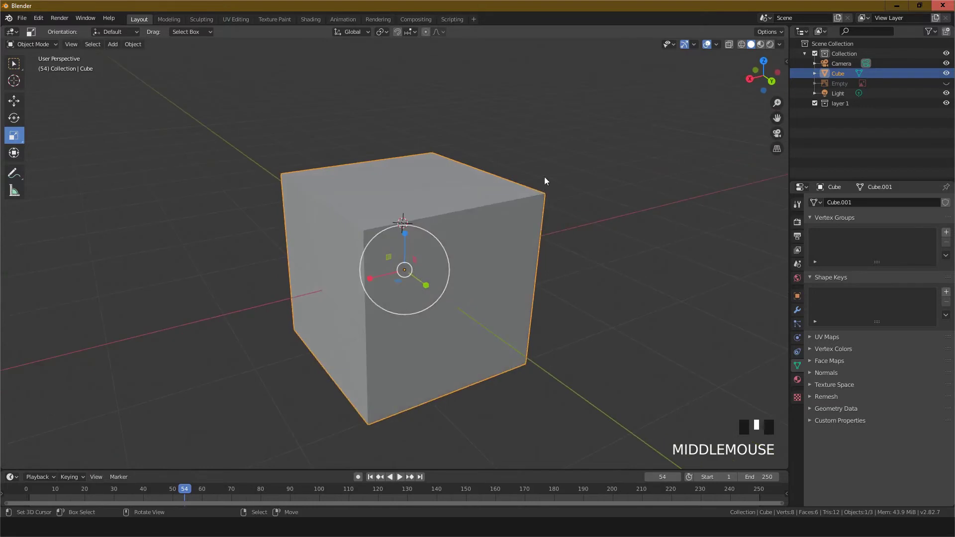
pyautogui.moveTo(369, 279); pyautogui.dragTo(407, 278)
pyautogui.hotkey('ctrl', 'z')
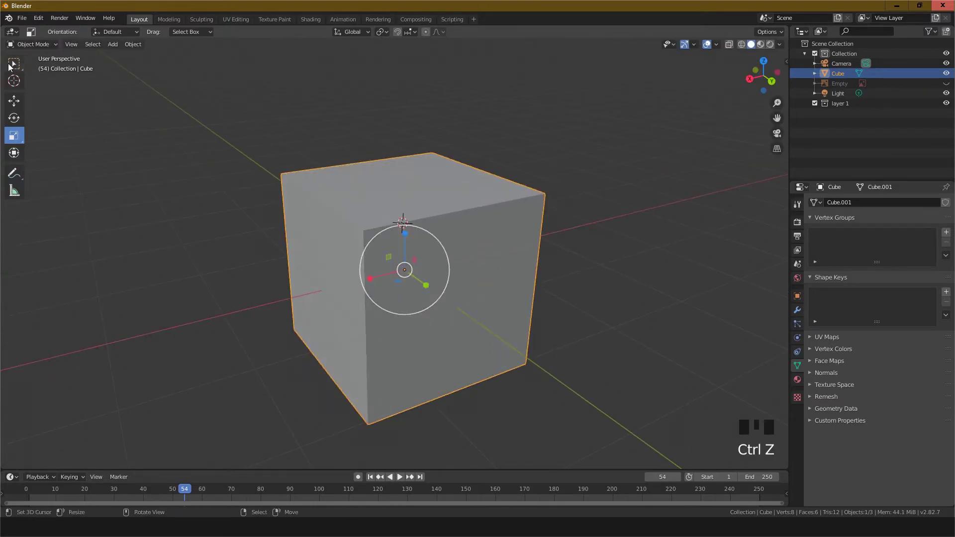
# - Activate the Move tool for the Blender cube, and switch to Cinema 4D to show all four views at once
pyautogui.click(14, 101)
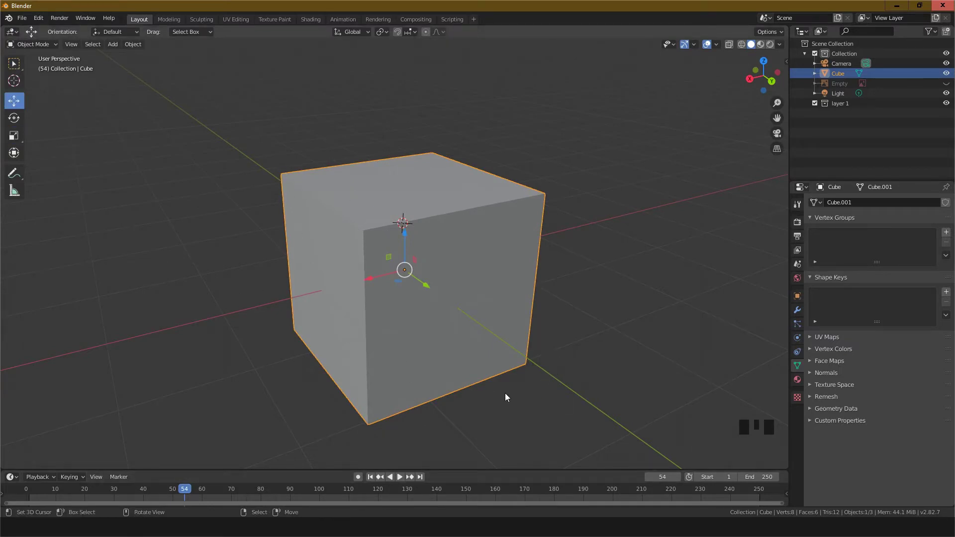
pyautogui.moveTo(506, 395); pyautogui.dragTo(400, 366, button='middle')
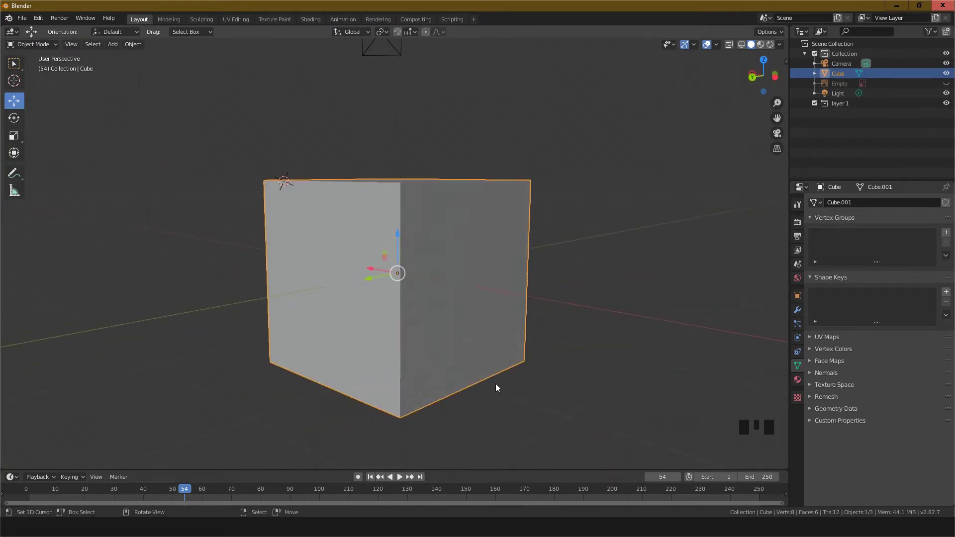
pyautogui.moveTo(496, 387); pyautogui.dragTo(472, 406, button='middle')
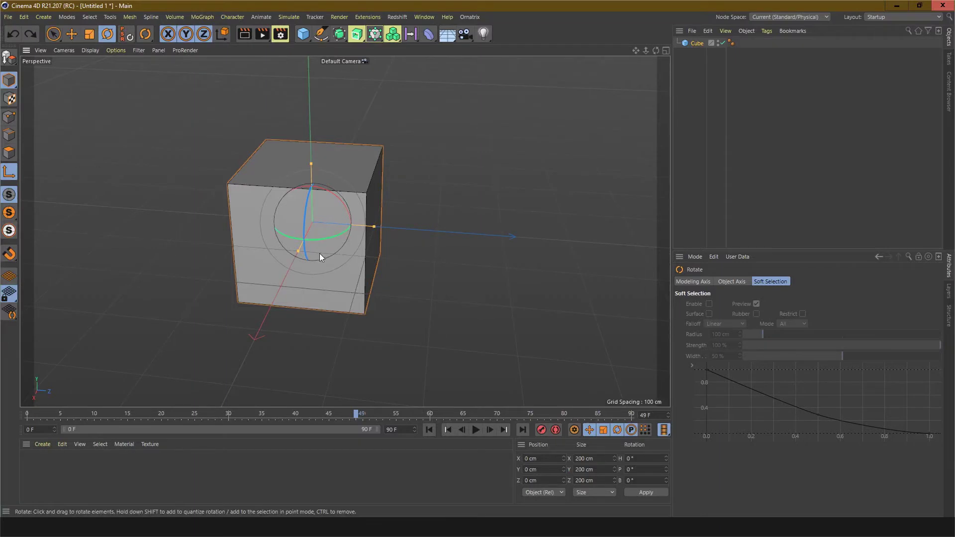
pyautogui.middleClick(428, 286)
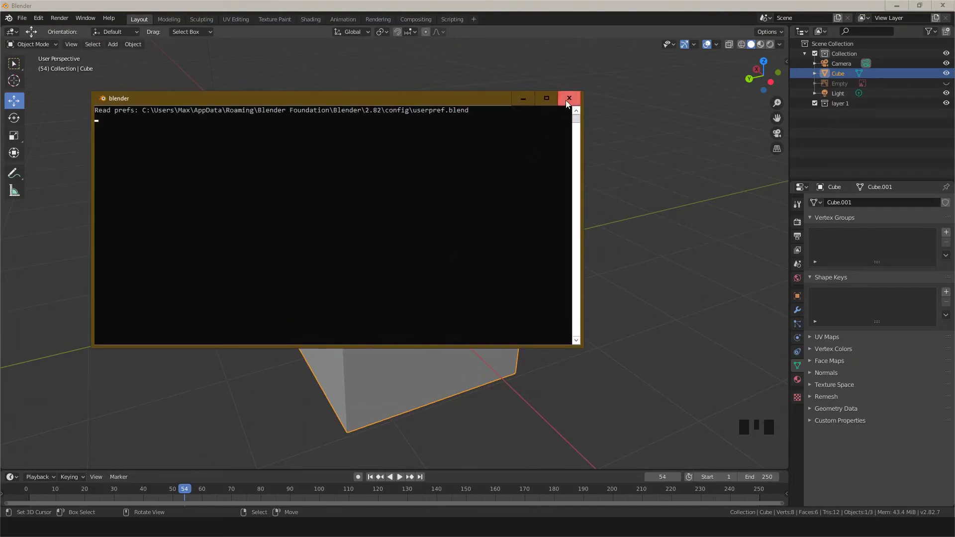
# - Switch to Blender, end the session by closing its console window, and restart it with the splash screen dismissed
pyautogui.click(568, 99)
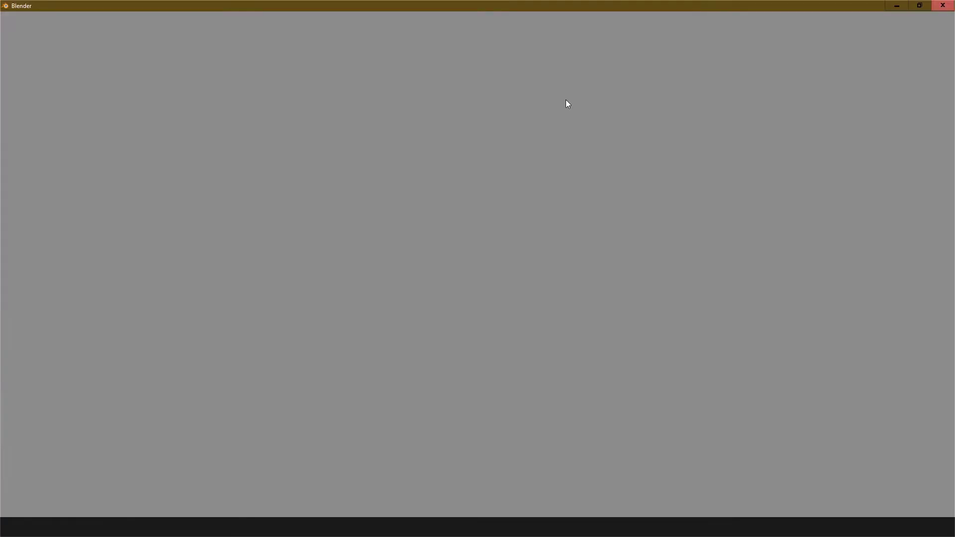
pyautogui.click(949, 7)
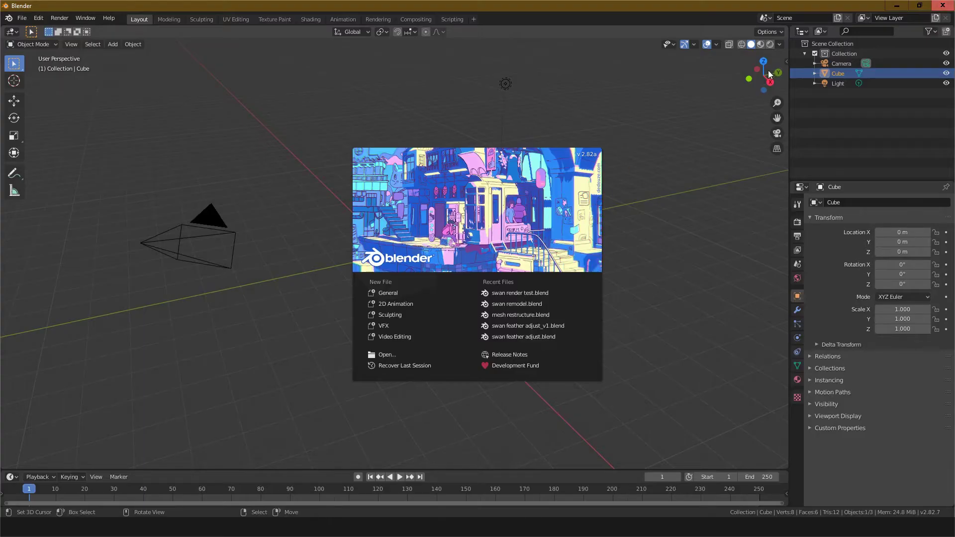
pyautogui.click(716, 94)
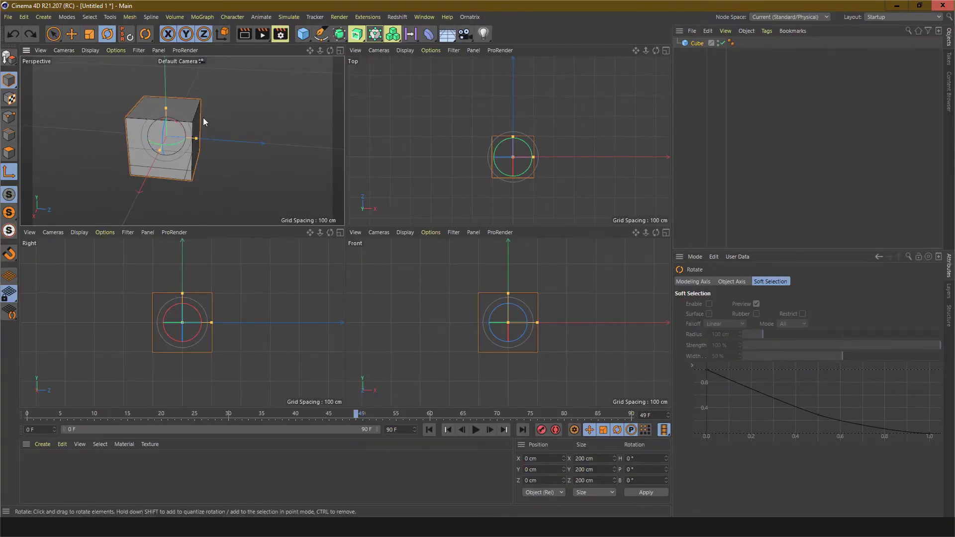
# - Switch to Cinema 4D and check the Perspective and Top views at full size, returning to the four-view layout each time
pyautogui.middleClick(239, 97)
pyautogui.middleClick(222, 121)
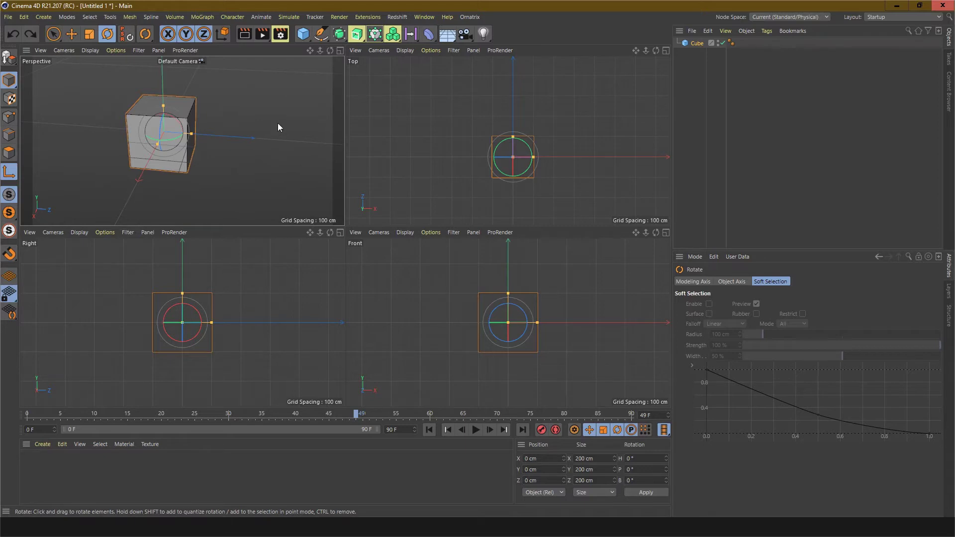
pyautogui.middleClick(432, 119)
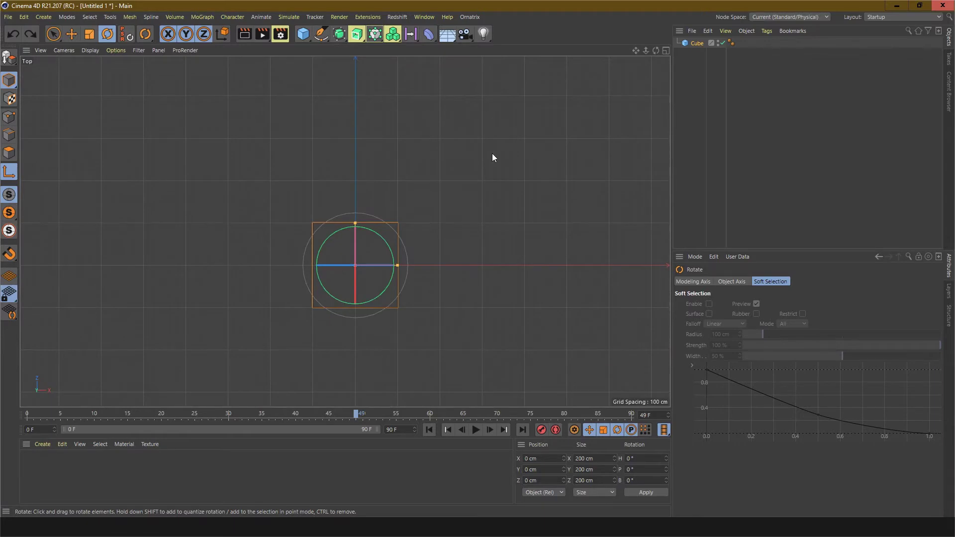
pyautogui.middleClick(493, 157)
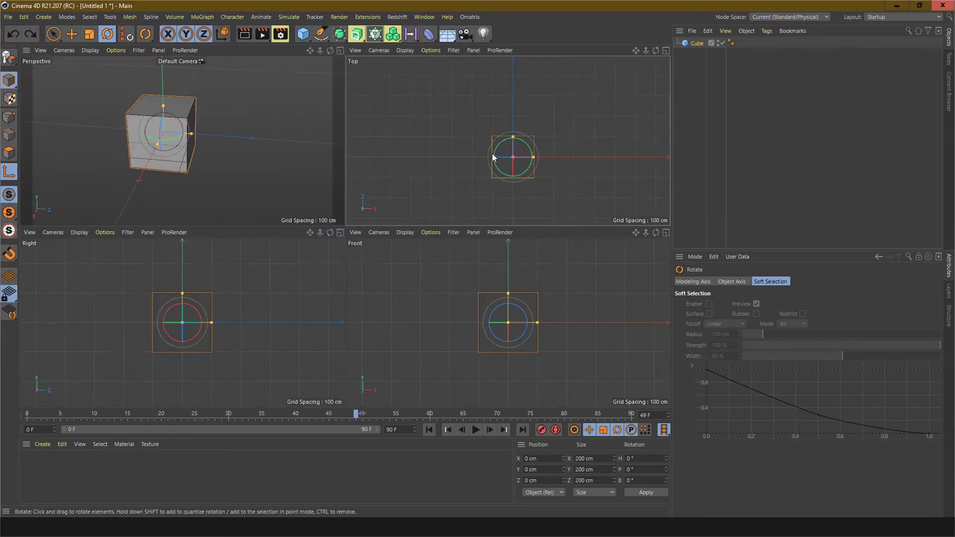
# - Activate the Move tool, switch the Right view to full size and back, and maximize the Front view
pyautogui.press('e')
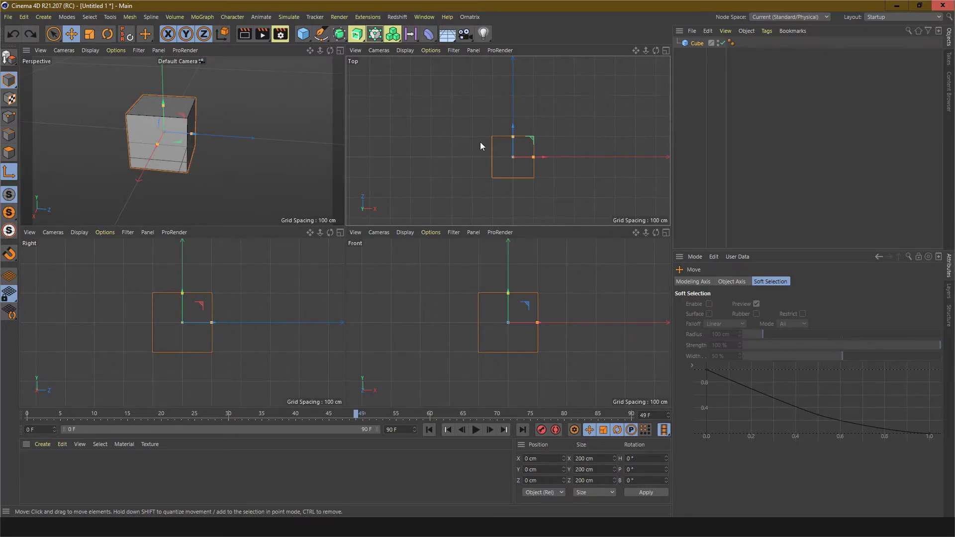
pyautogui.middleClick(240, 285)
pyautogui.middleClick(241, 286)
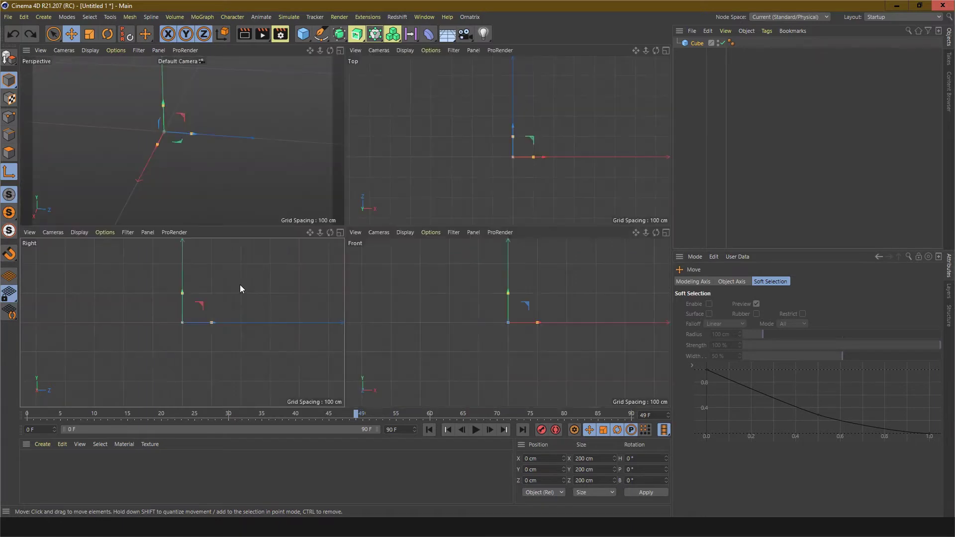
pyautogui.middleClick(401, 294)
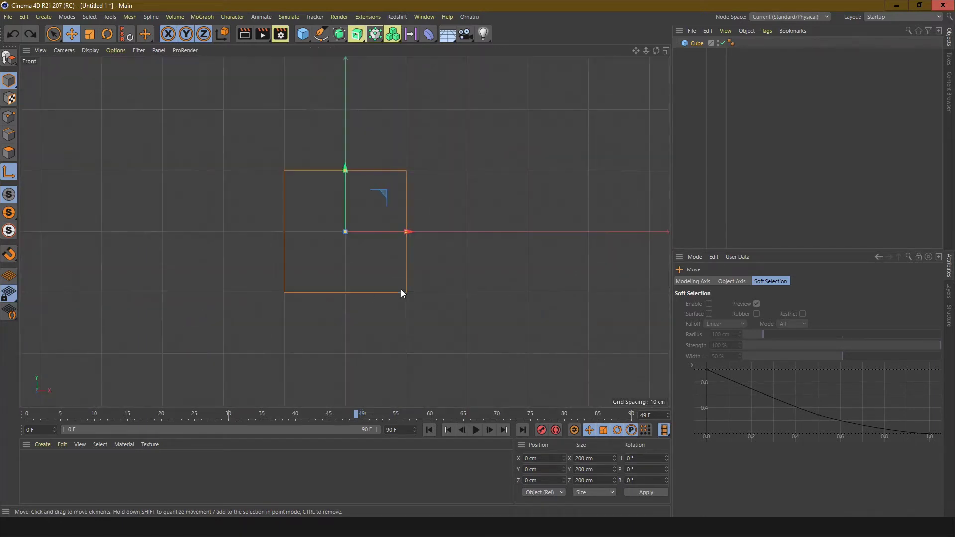
# - Return from the full-size Front view to the four-view layout, and maximize the Perspective view
pyautogui.middleClick(443, 271)
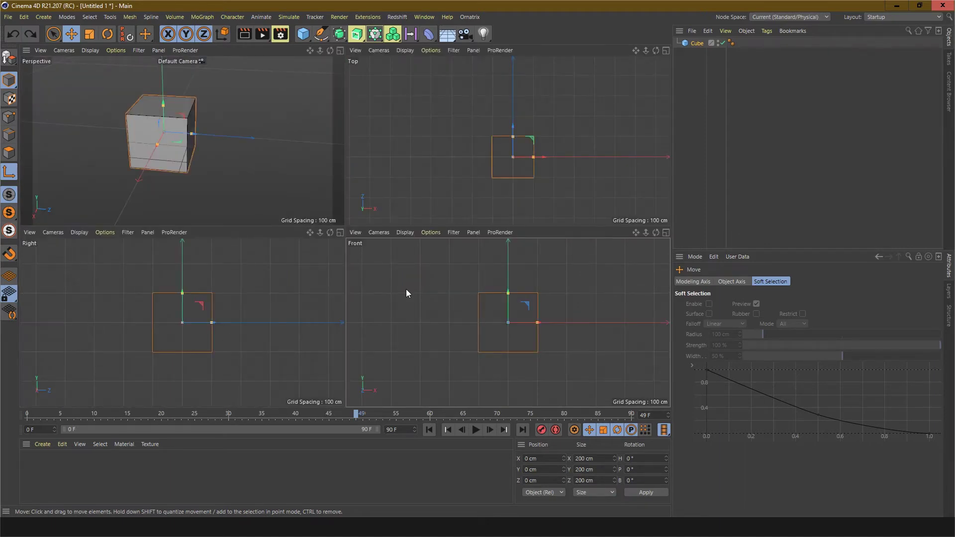
pyautogui.middleClick(222, 203)
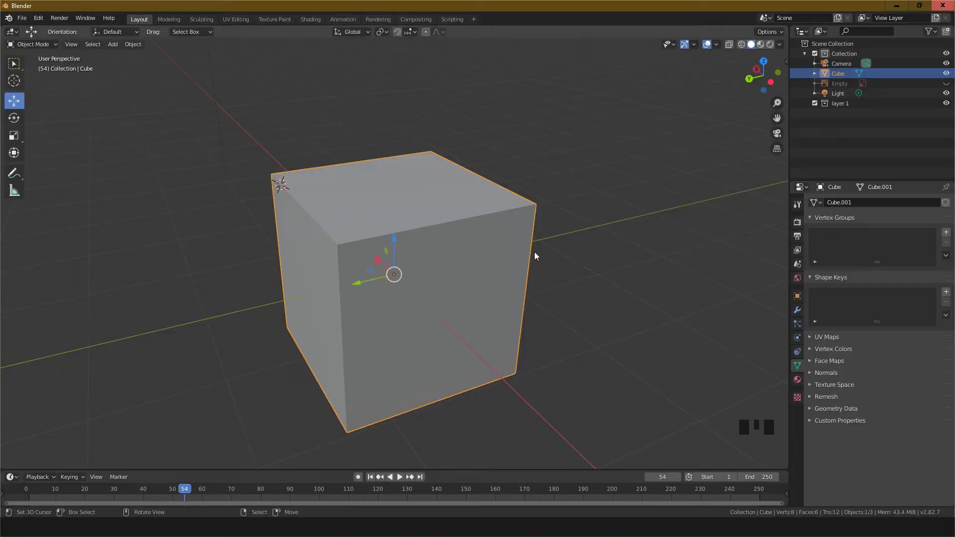
# - Switch to Blender and view the cube from the front, right, left, top and bottom in turn
pyautogui.press('KP_1')
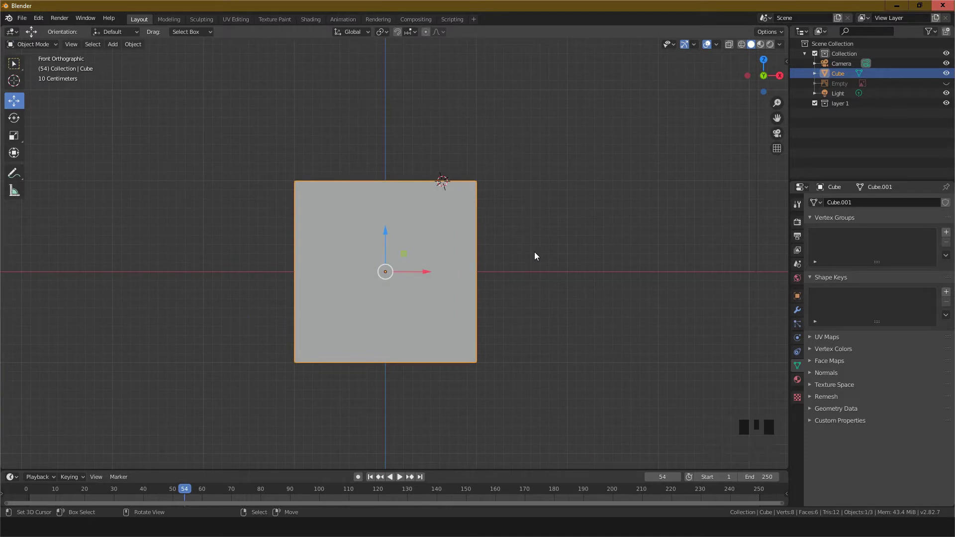
pyautogui.press('KP_3')
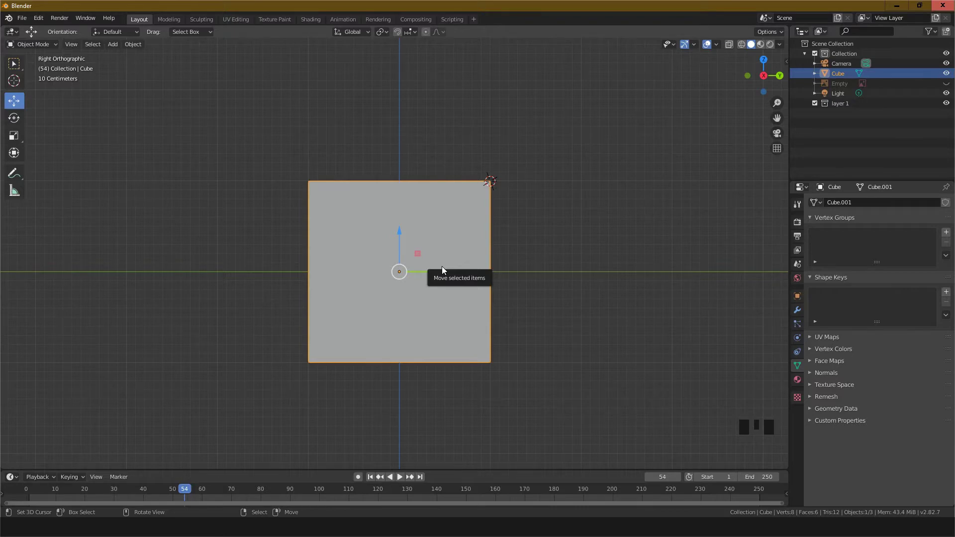
pyautogui.press('ctrl')
pyautogui.press('ctrl+KP_3')
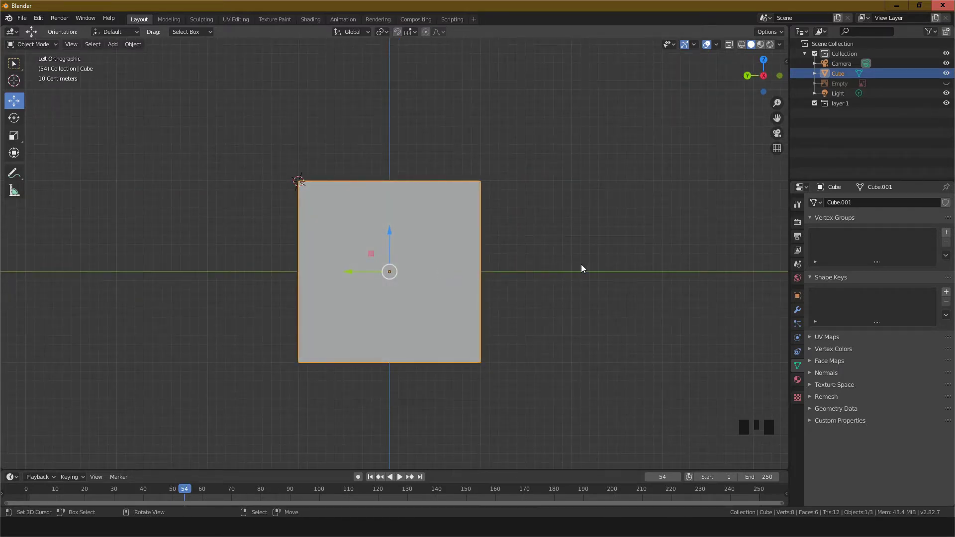
pyautogui.press('KP_7')
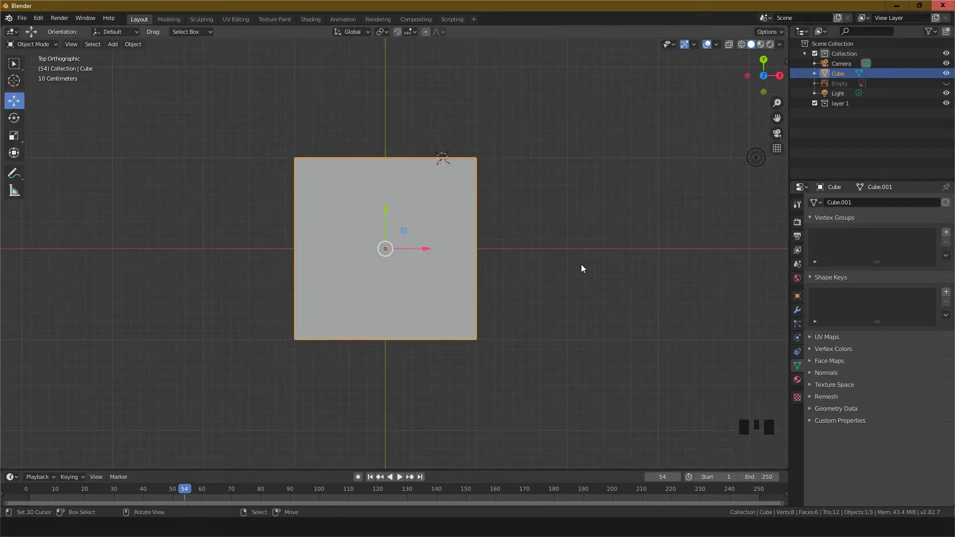
pyautogui.press('ctrl+KP_7')
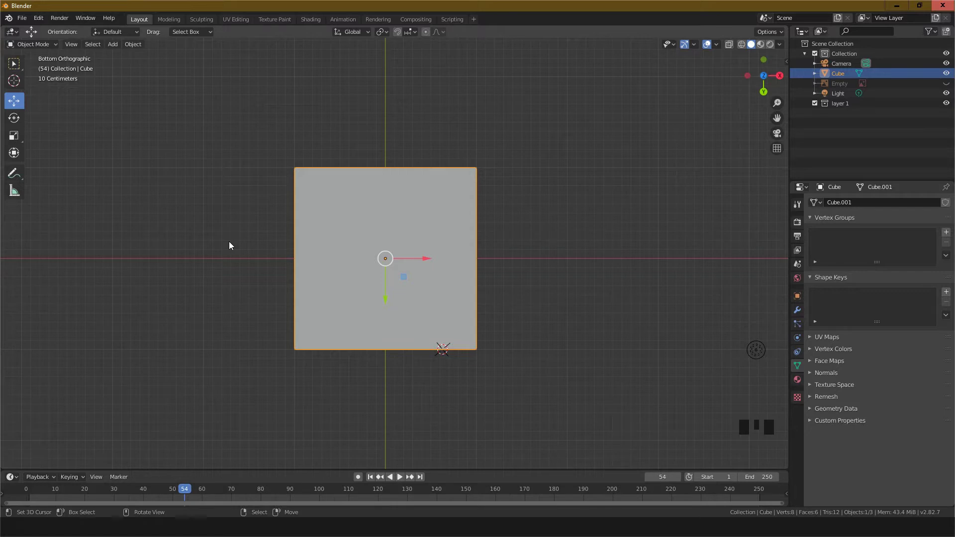
# - Toggle between perspective and orthographic projection in the bottom view and the front view, ending with the front view in perspective
pyautogui.press('KP_5')
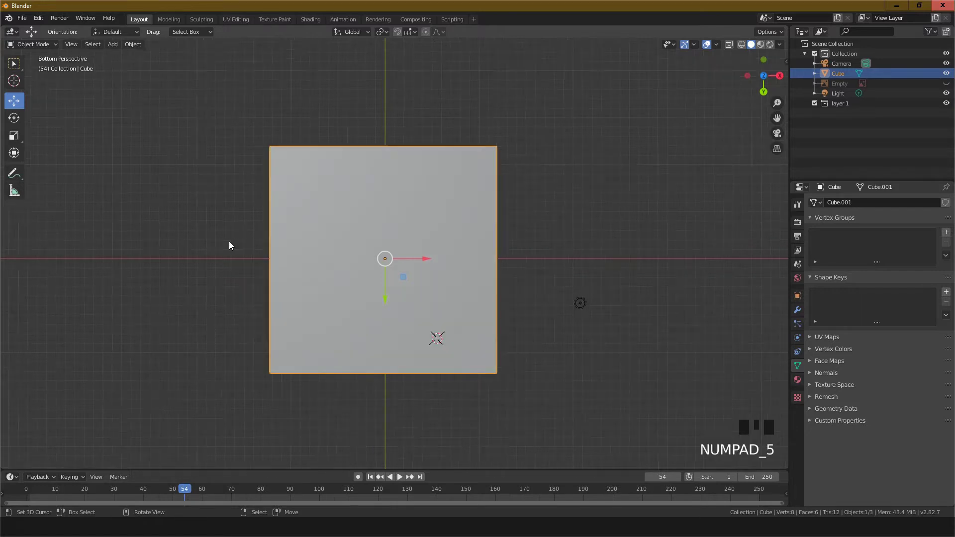
pyautogui.press('KP_5')
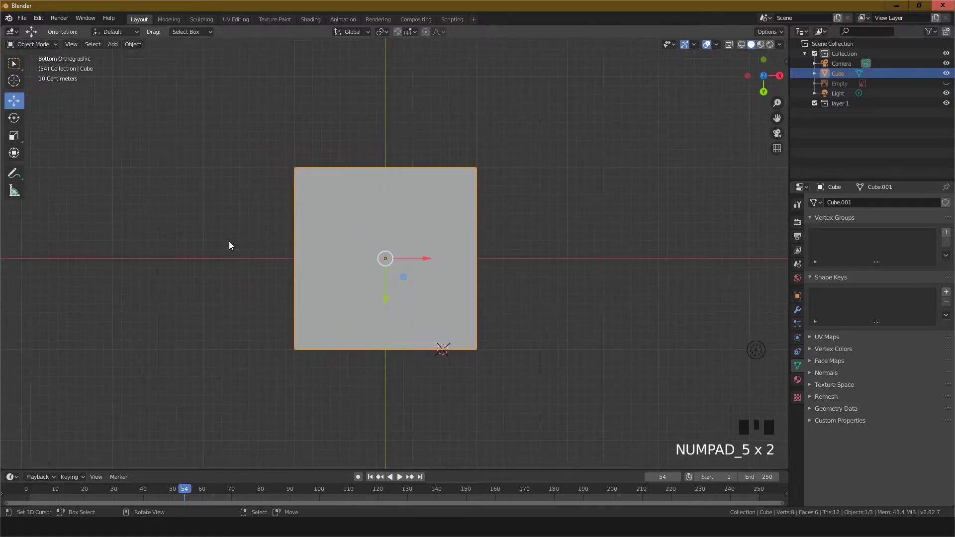
pyautogui.press('KP_1')
pyautogui.press('KP_5')
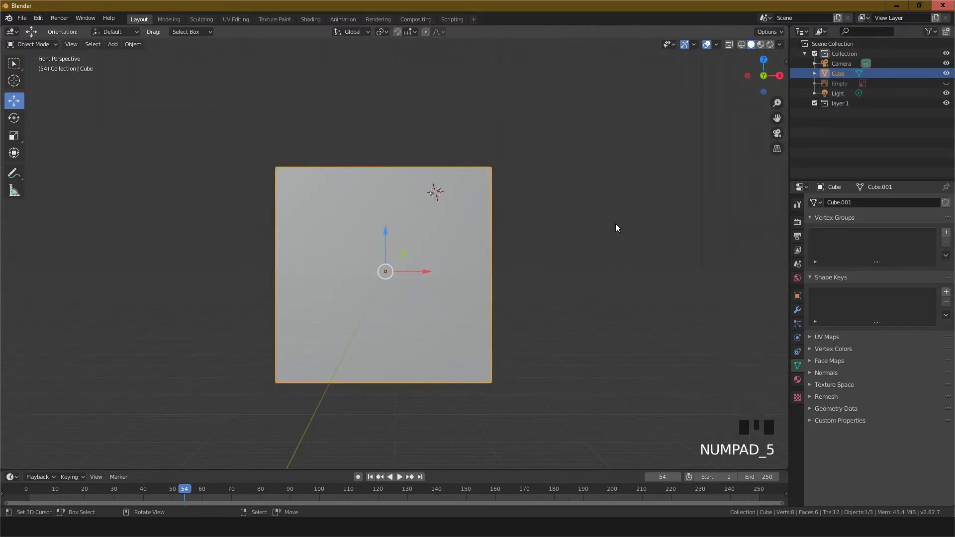
pyautogui.press('KP_5')
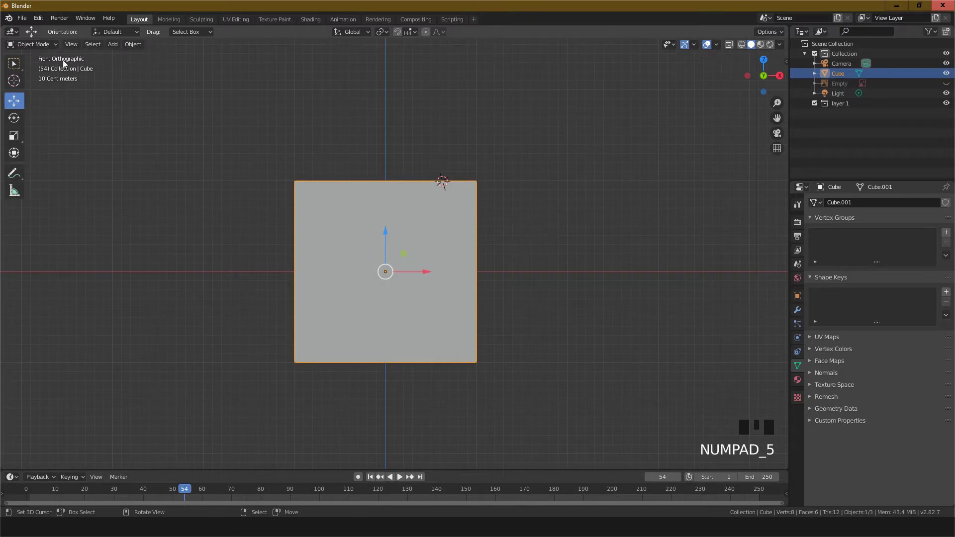
pyautogui.press('KP_5')
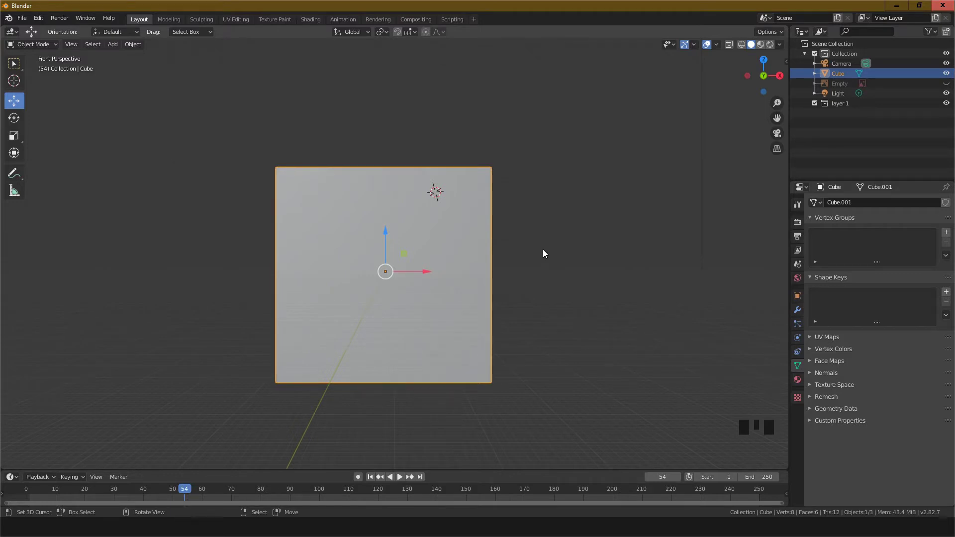
# - Compare orbiting and panning around the cube in Blender and Cinema 4D, ending with a closer view of the Cinema 4D cube
pyautogui.moveTo(543, 253); pyautogui.dragTo(487, 274, button='middle')
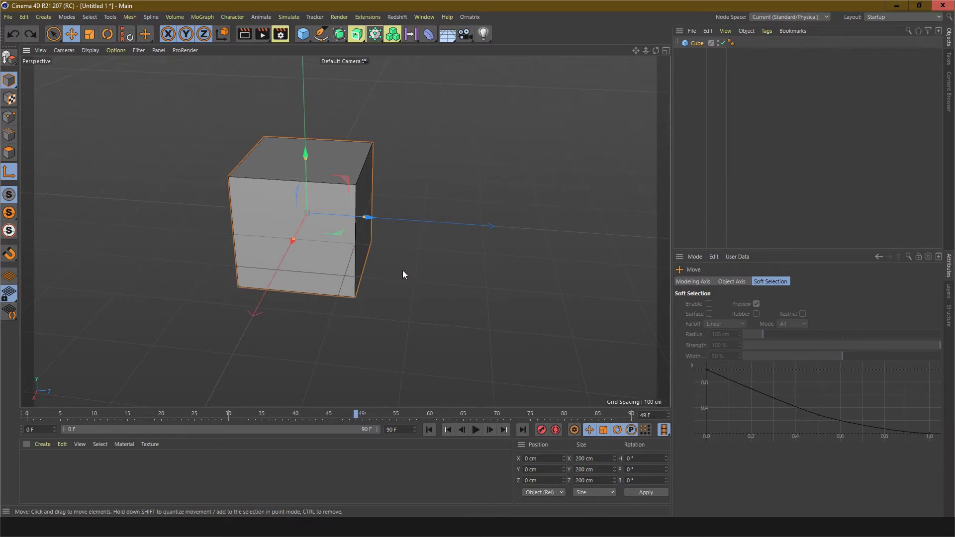
pyautogui.keyDown('alt'); pyautogui.moveTo(402, 270); pyautogui.dragTo(424, 277); pyautogui.keyUp('alt')
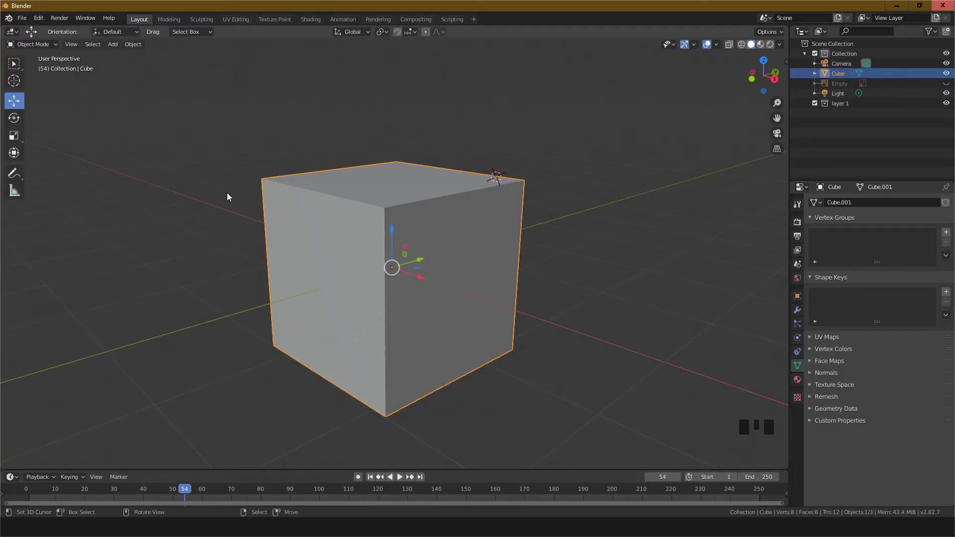
pyautogui.keyDown('shift'); pyautogui.click(192, 224); pyautogui.keyUp('shift')
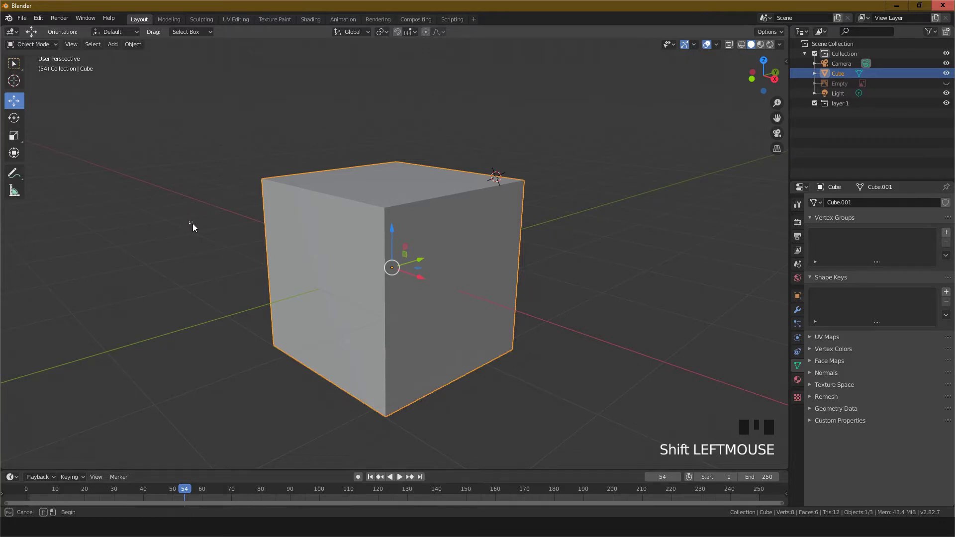
pyautogui.keyDown('shift'); pyautogui.moveTo(214, 224); pyautogui.dragTo(293, 194, button='middle'); pyautogui.keyUp('shift')
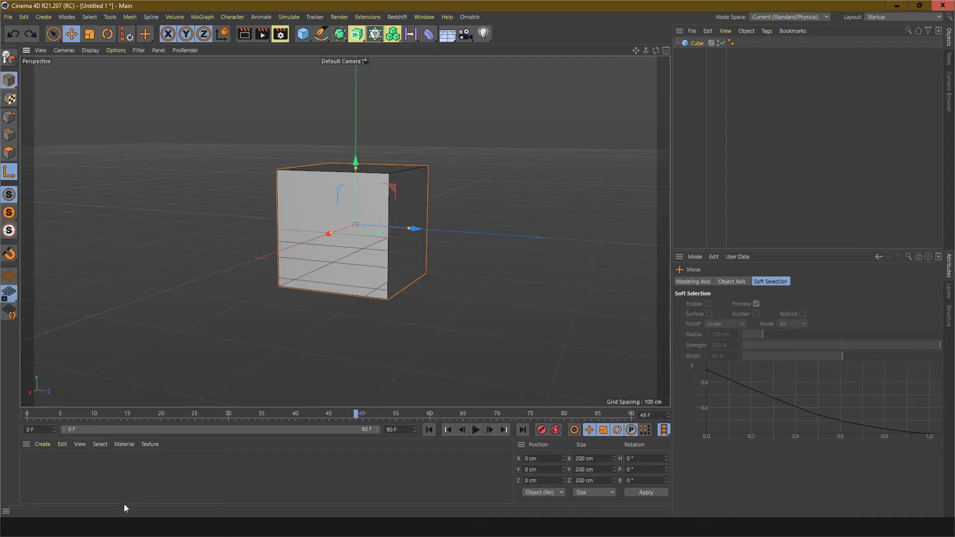
pyautogui.keyDown('alt'); pyautogui.moveTo(296, 363); pyautogui.dragTo(280, 325); pyautogui.keyUp('alt')
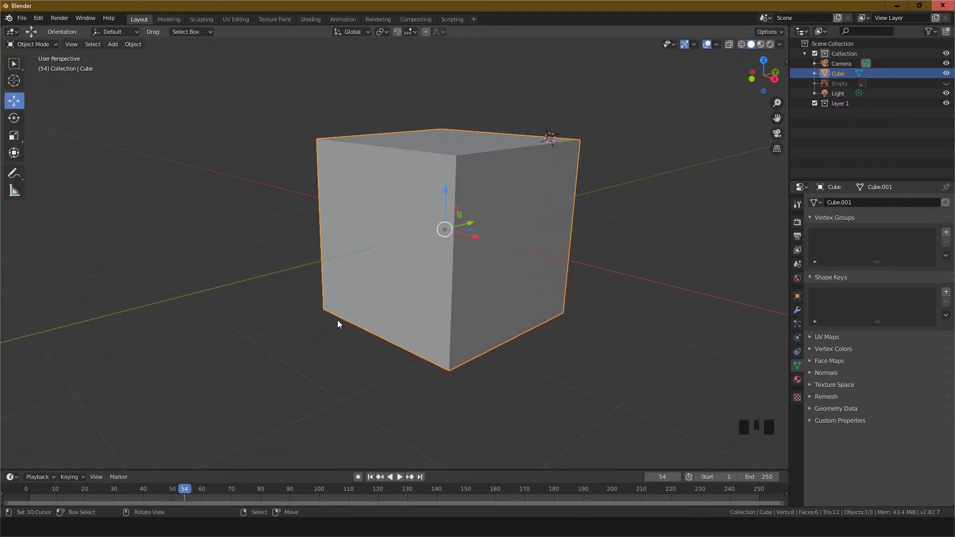
pyautogui.keyDown('shift'); pyautogui.moveTo(337, 324); pyautogui.dragTo(233, 304, button='middle'); pyautogui.keyUp('shift')
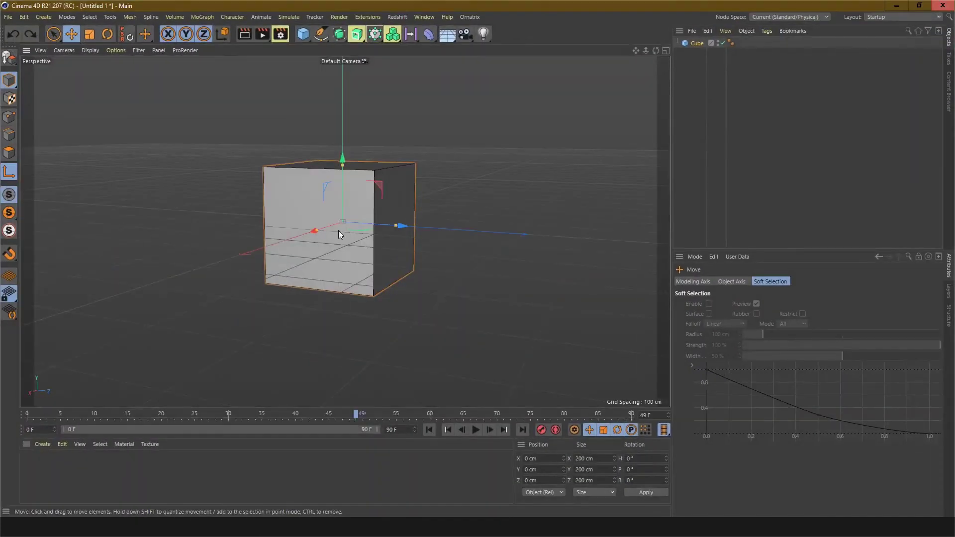
pyautogui.scroll(4, 339, 231)
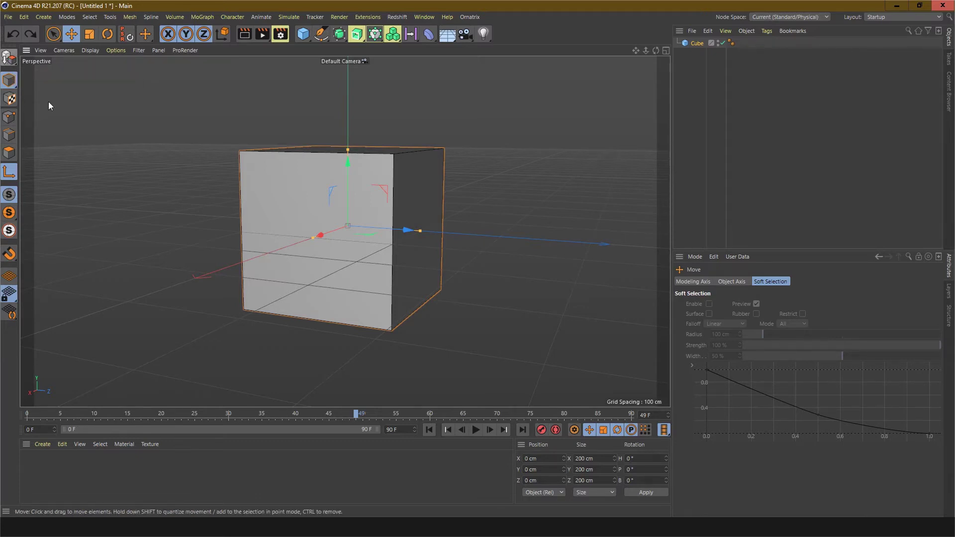
# - Make the parametric cube editable, and show the four-view layout briefly before restoring the full-size Perspective view
pyautogui.click(5, 61)
pyautogui.middleClick(494, 158)
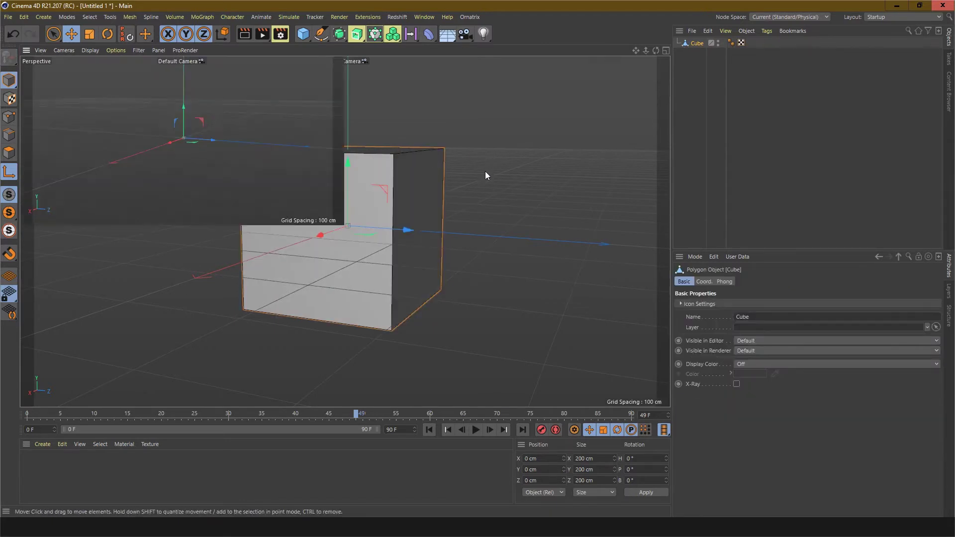
pyautogui.middleClick(275, 167)
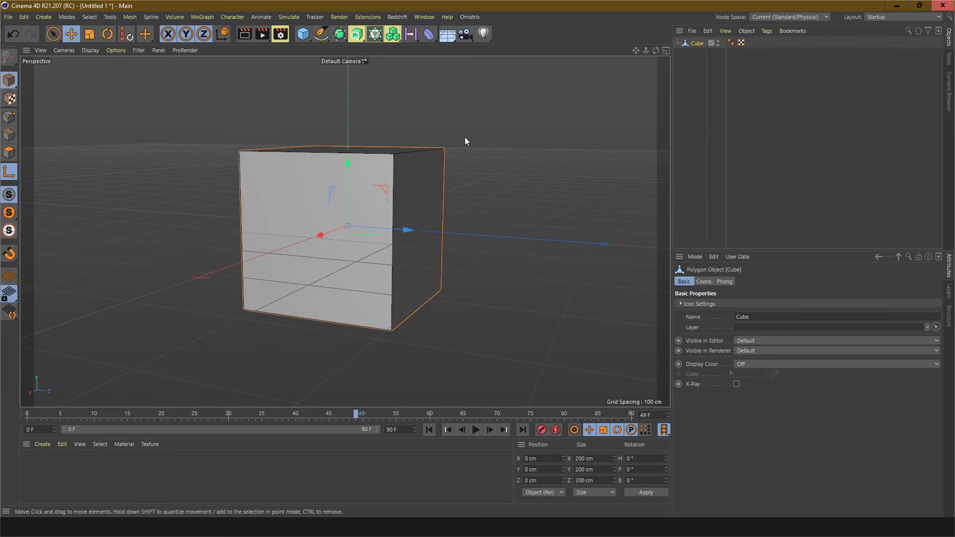
pyautogui.keyDown('alt'); pyautogui.moveTo(465, 136); pyautogui.dragTo(452, 165); pyautogui.keyUp('alt')
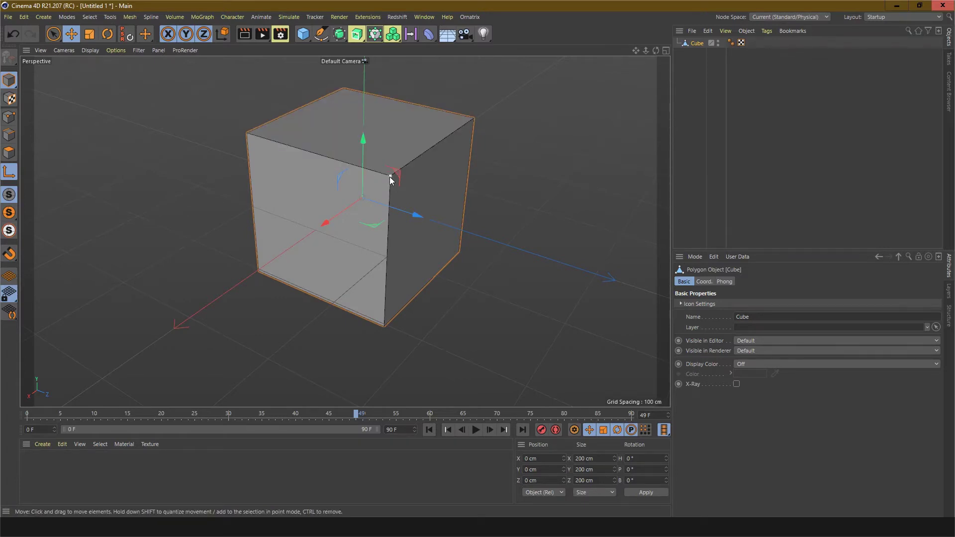
# - Go through Points and Edges modes to Polygons mode, and select the cube's top face
pyautogui.click(10, 117)
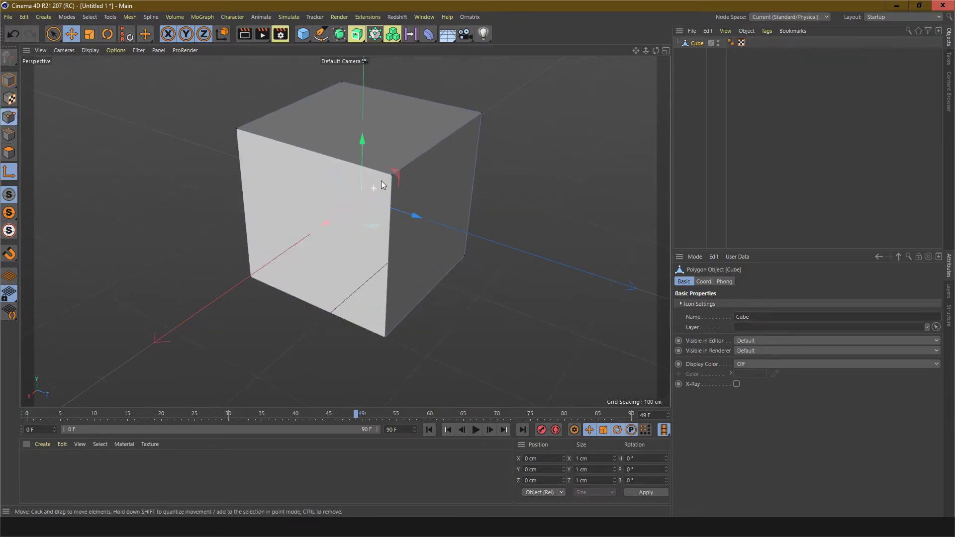
pyautogui.scroll(2, 386, 178)
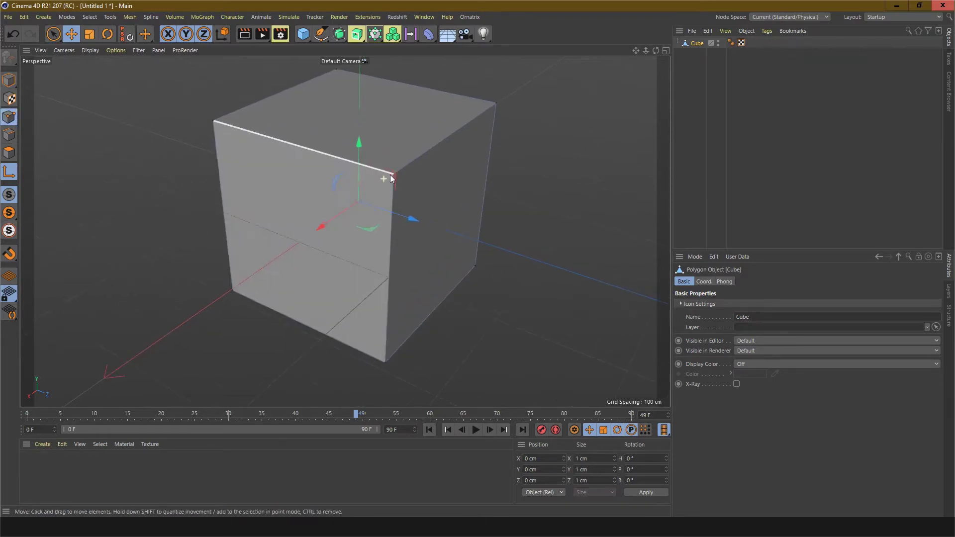
pyautogui.click(9, 134)
pyautogui.click(9, 153)
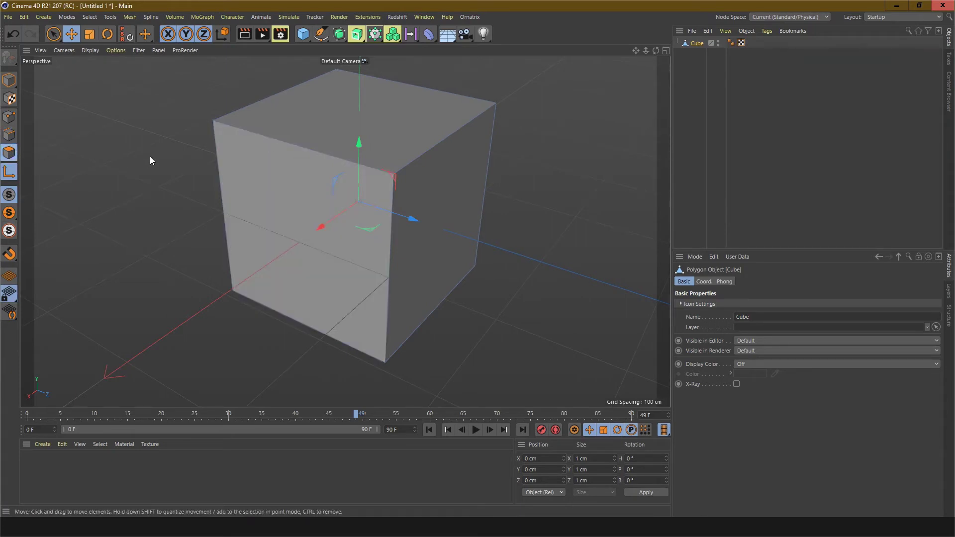
pyautogui.click(308, 131)
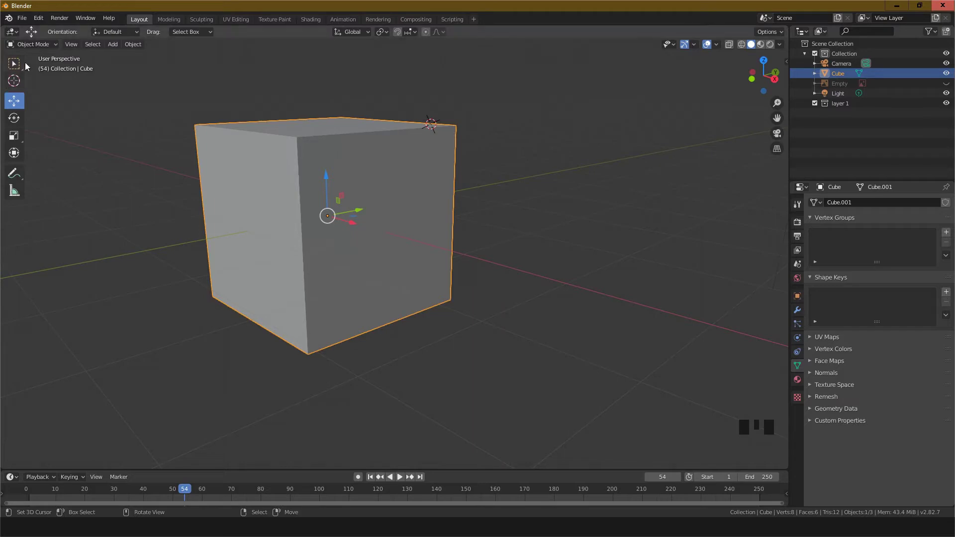
# - Switch to Blender, put the cube in Edit Mode, and toggle the selection of all its geometry
pyautogui.click(55, 43)
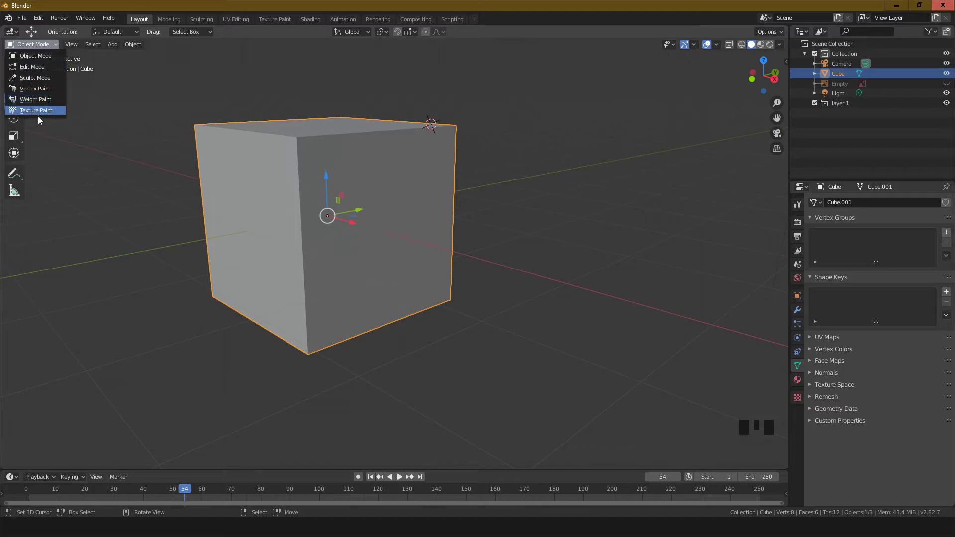
pyautogui.click(30, 68)
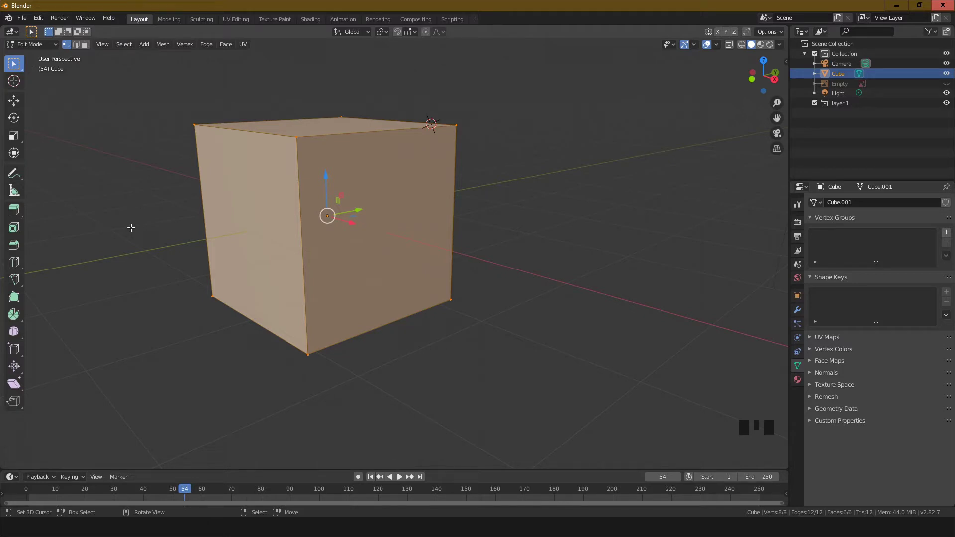
pyautogui.moveTo(131, 227); pyautogui.dragTo(222, 264, button='middle')
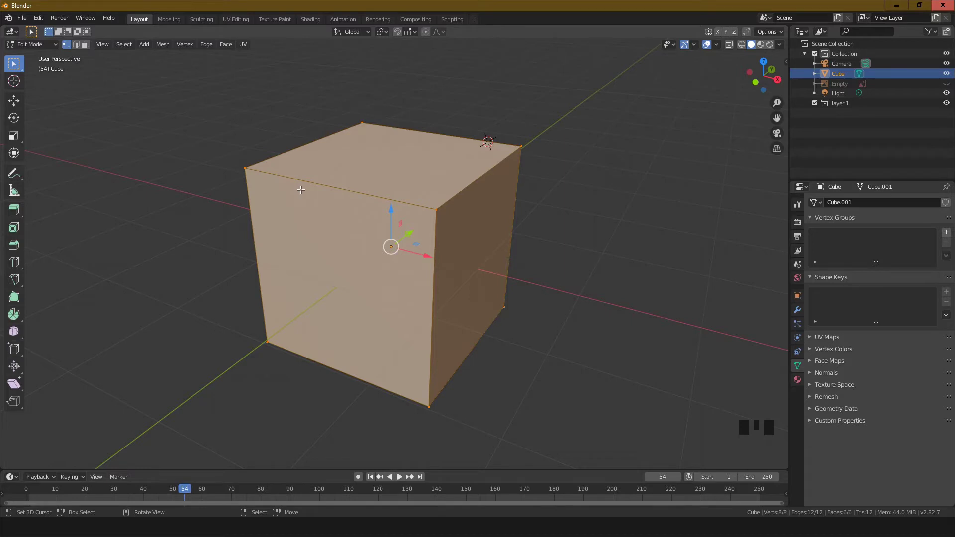
pyautogui.hotkey('alt', 'a')
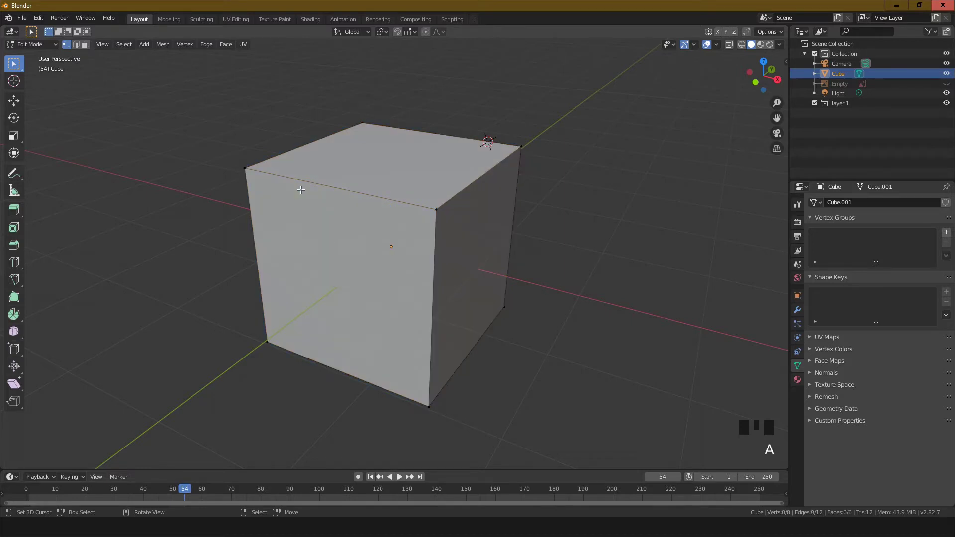
pyautogui.press('a')
pyautogui.press('a')
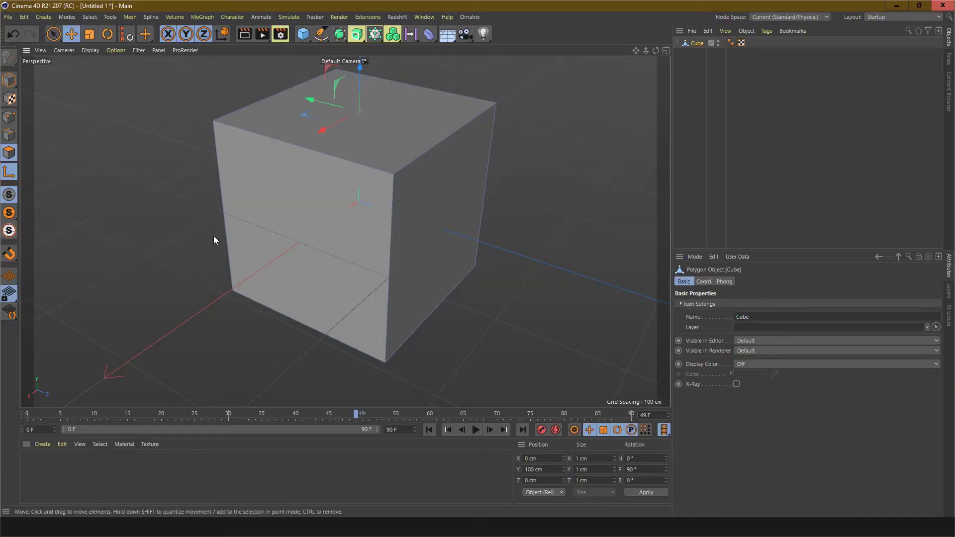
# - Switch to Cinema 4D, select all the cube's polygons, and clear the selection using Live Selection with a radius of 46
pyautogui.keyDown('alt'); pyautogui.moveTo(255, 234); pyautogui.dragTo(279, 294, button='middle'); pyautogui.keyUp('alt')
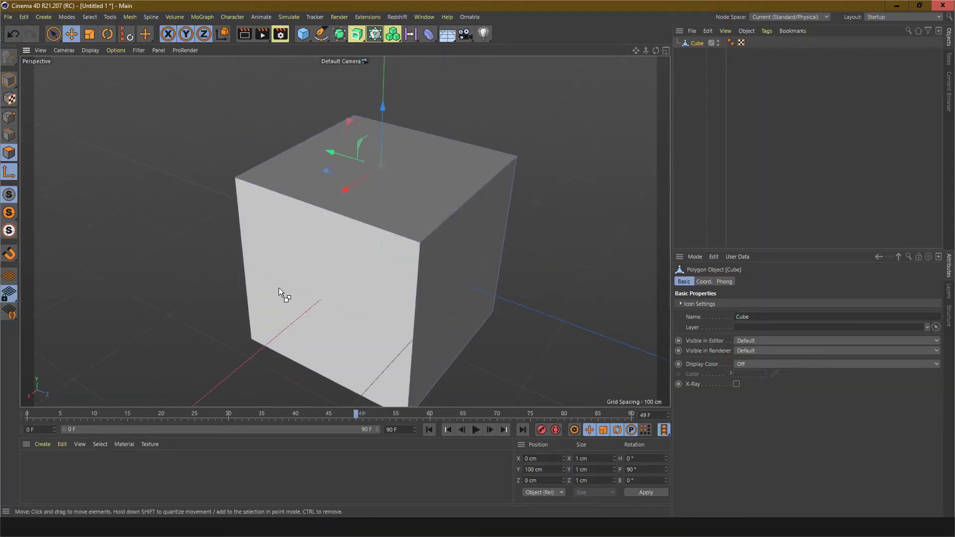
pyautogui.hotkey('ctrl', 'a')
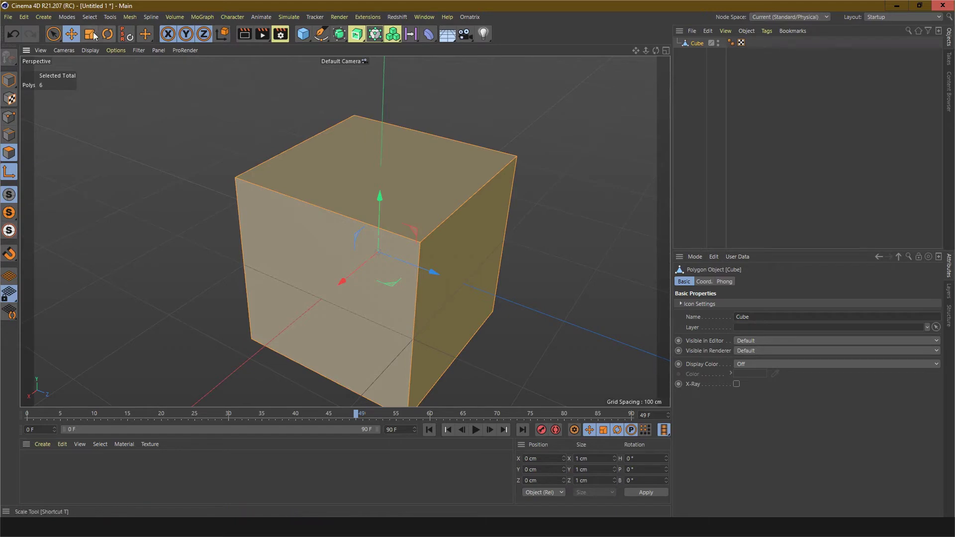
pyautogui.click(55, 33)
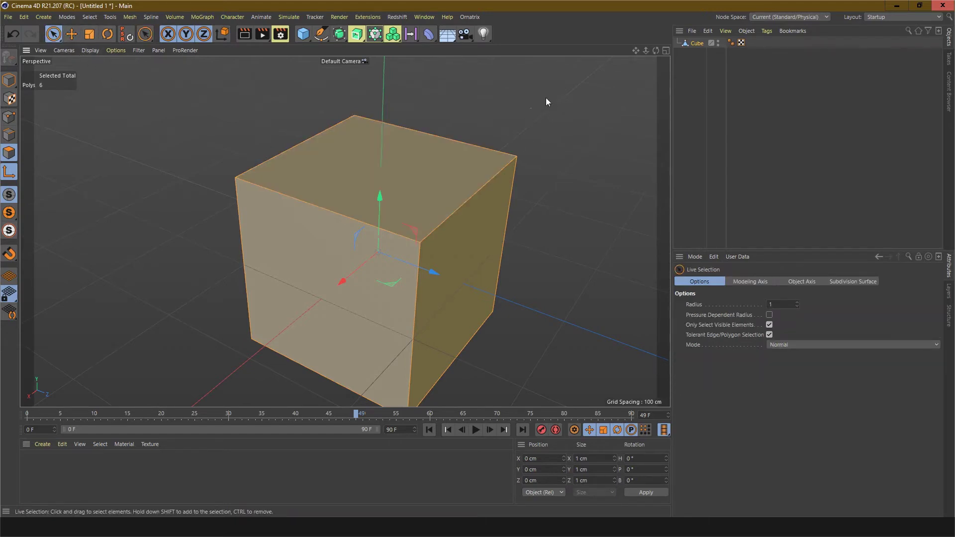
pyautogui.moveTo(573, 113); pyautogui.dragTo(584, 101, button='middle')
pyautogui.click(586, 112)
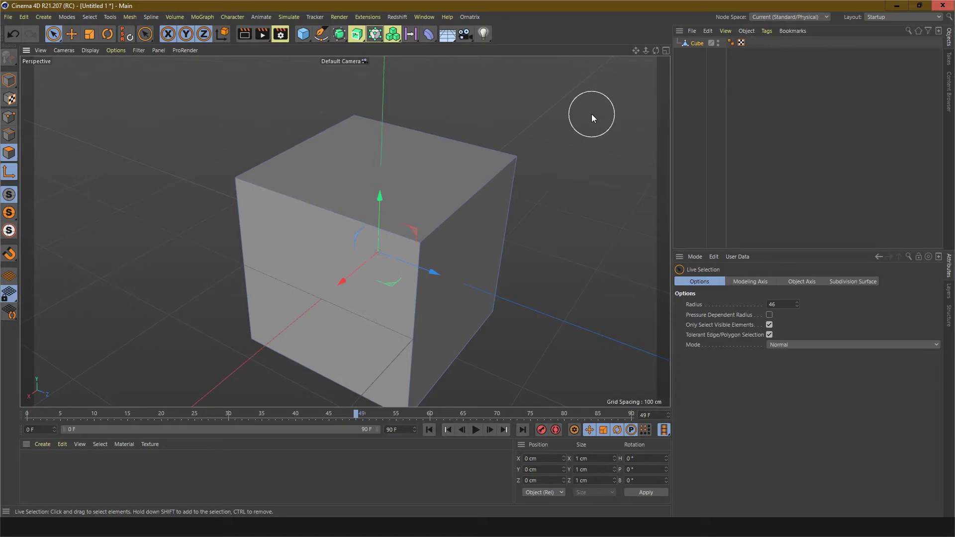
# - Select all the cube's polygons, switch to Blender, and toggle the selection of all the cube's geometry on and off
pyautogui.hotkey('ctrl', 'a')
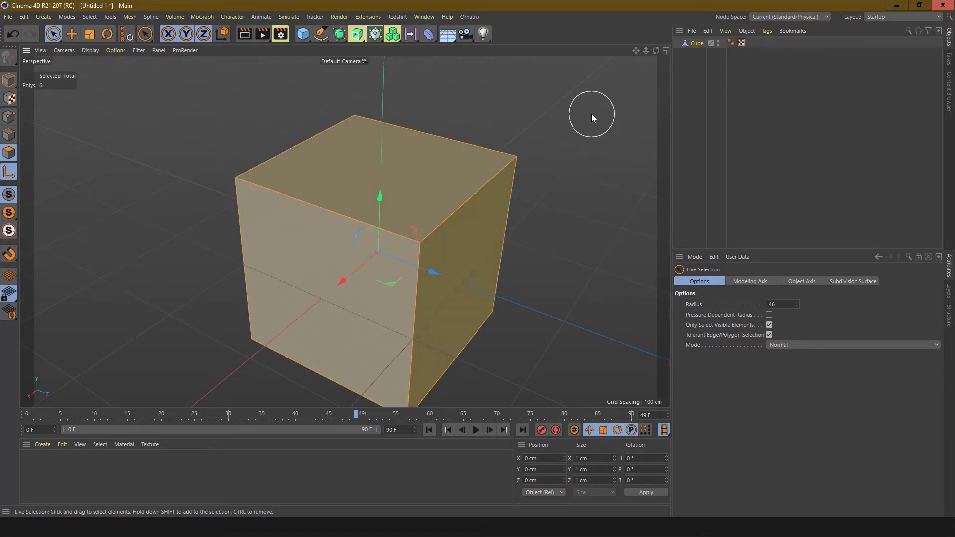
pyautogui.hotkey('alt', 'Tab')
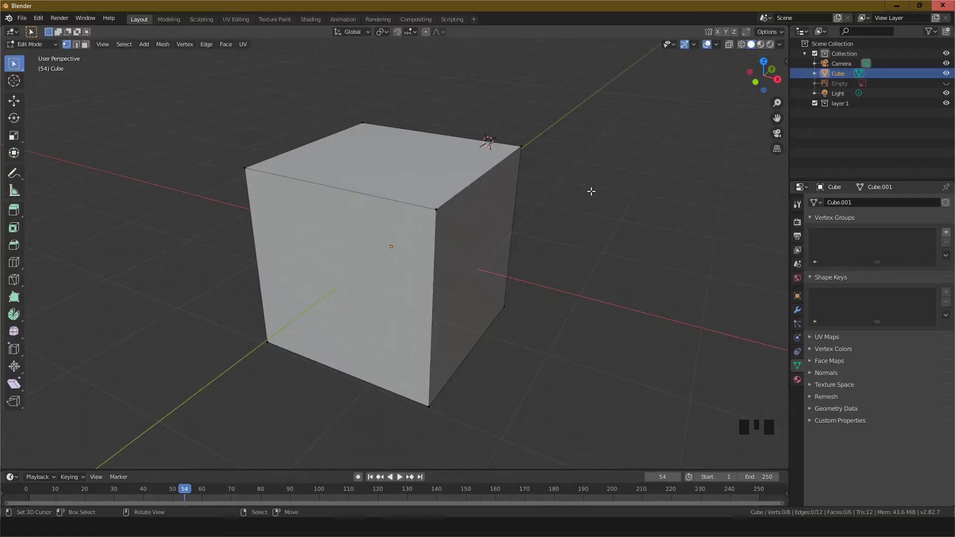
pyautogui.press('a')
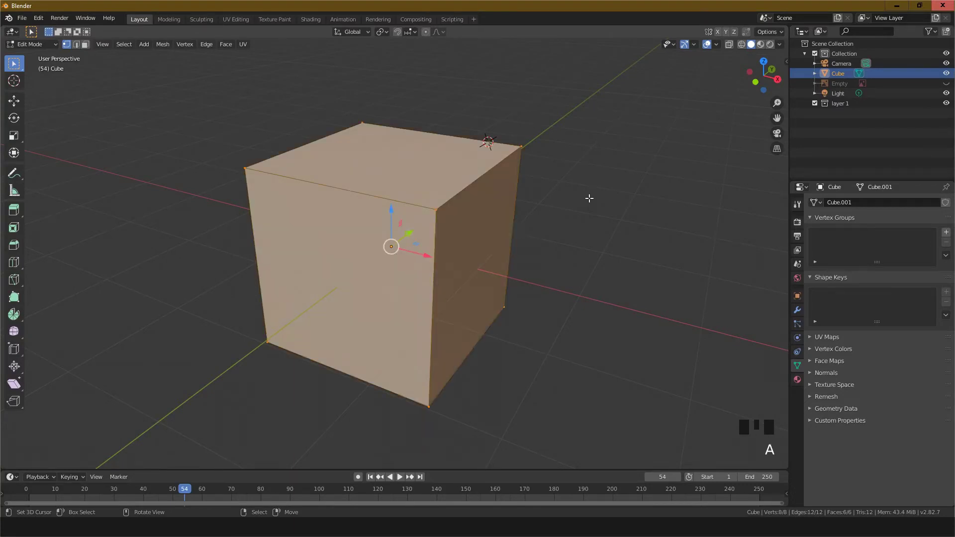
pyautogui.press('a')
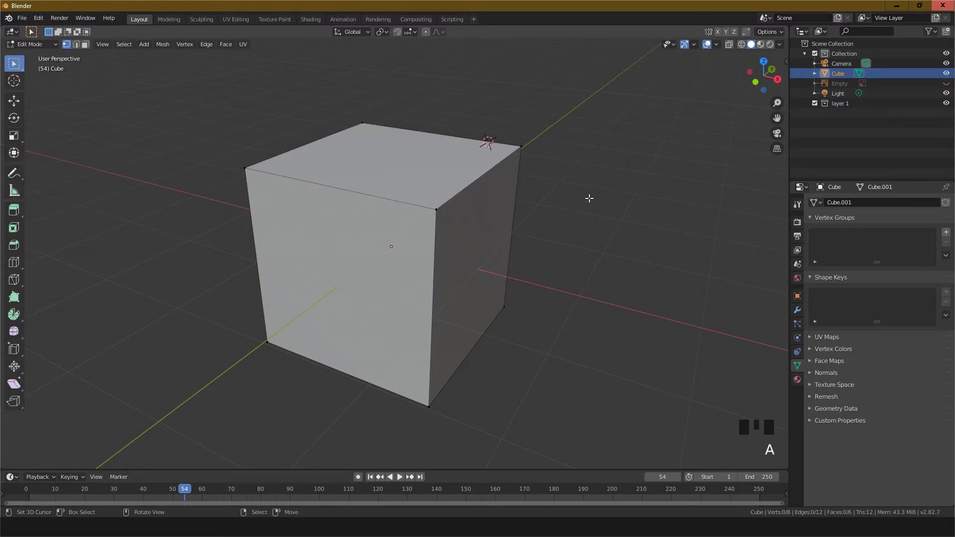
# - Select the near corner vertex of the cube's top face, raise it slightly along Z, and undo the move
pyautogui.rightClick(437, 210)
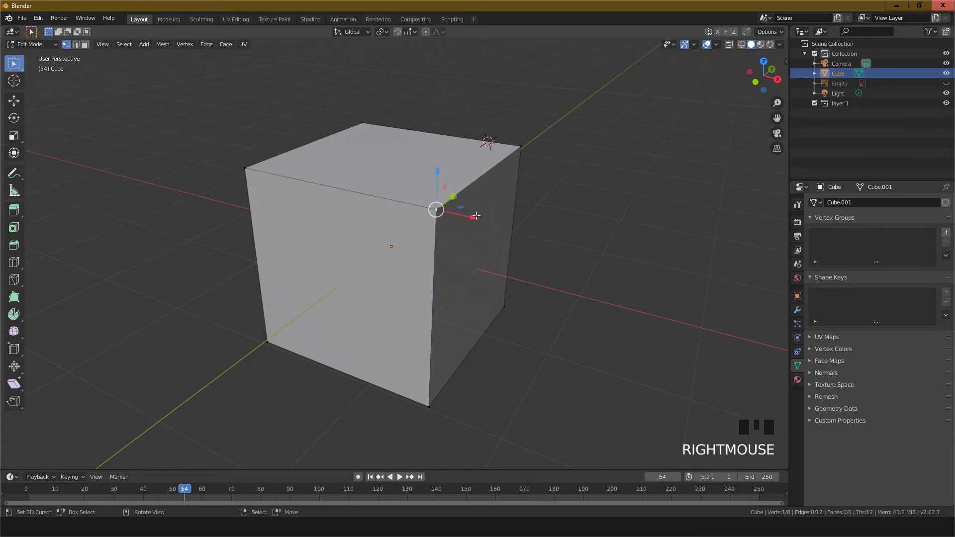
pyautogui.moveTo(438, 175); pyautogui.dragTo(458, 172)
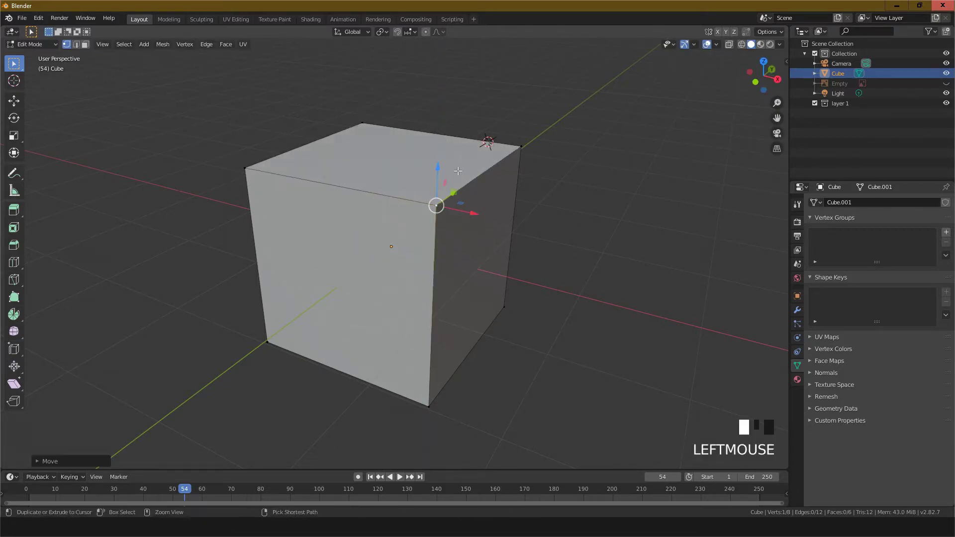
pyautogui.hotkey('ctrl', 'z')
# - Go through the Move and Rotate tools to Scale, rotating and scaling the vertex at the top face's left corner
pyautogui.click(14, 100)
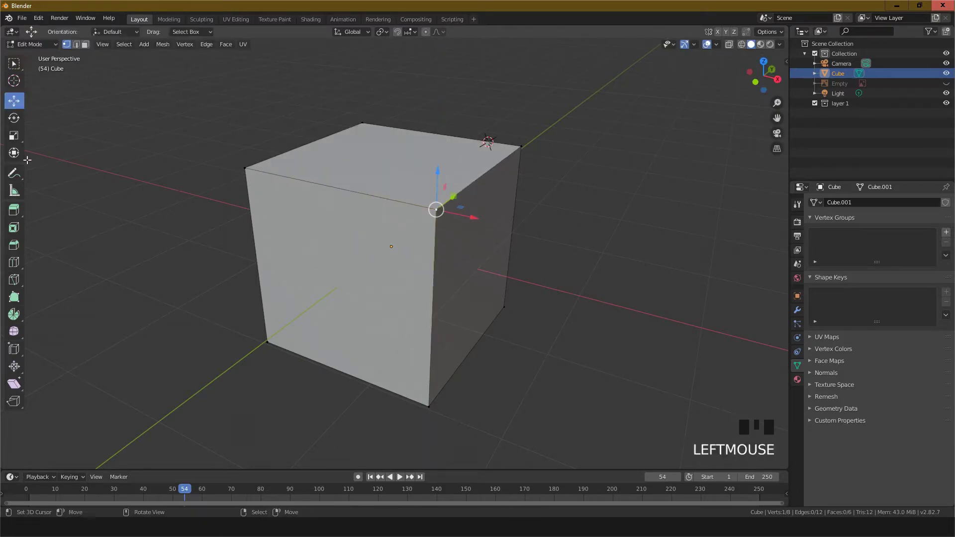
pyautogui.click(12, 119)
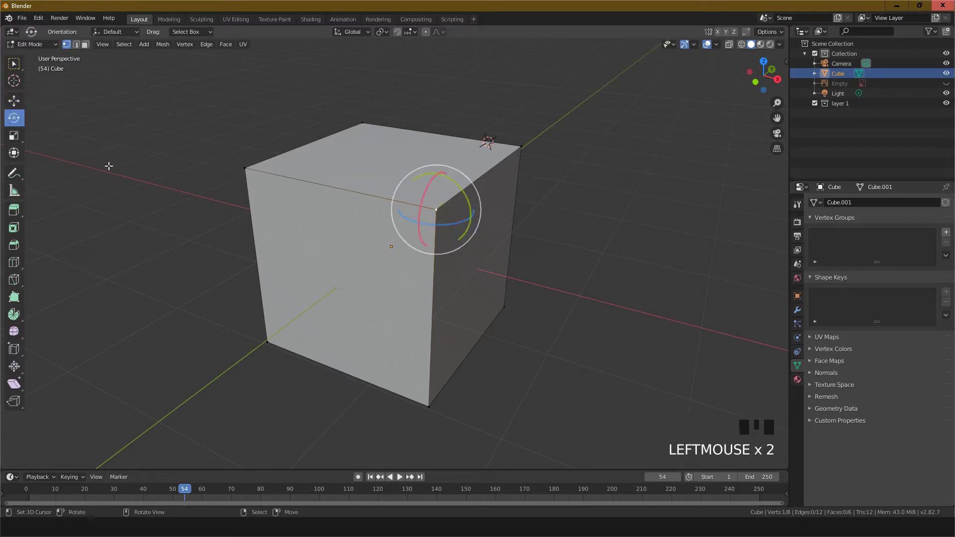
pyautogui.rightClick(242, 172)
pyautogui.moveTo(248, 141)
pyautogui.mouseDown()
pyautogui.moveTo(274, 162)
pyautogui.moveTo(254, 125)
pyautogui.mouseUp()
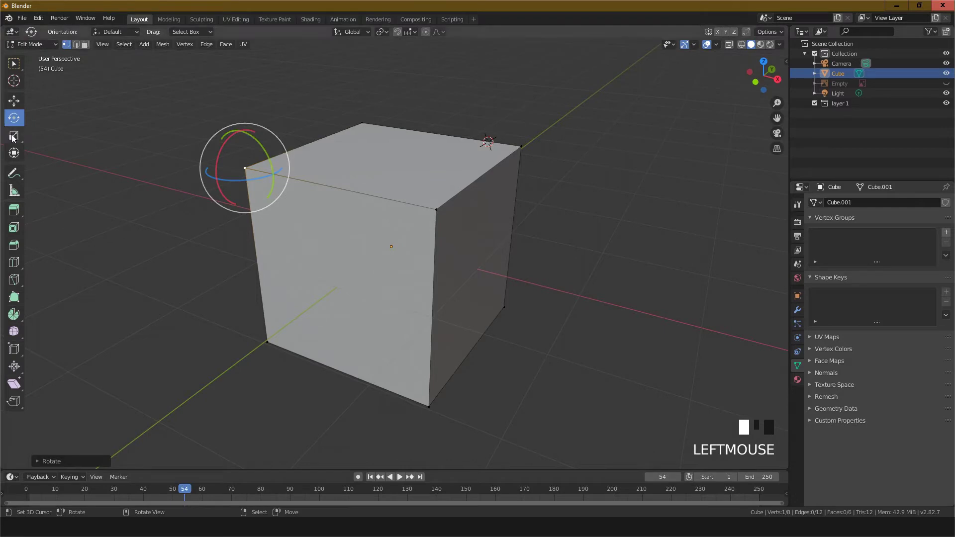
pyautogui.click(14, 138)
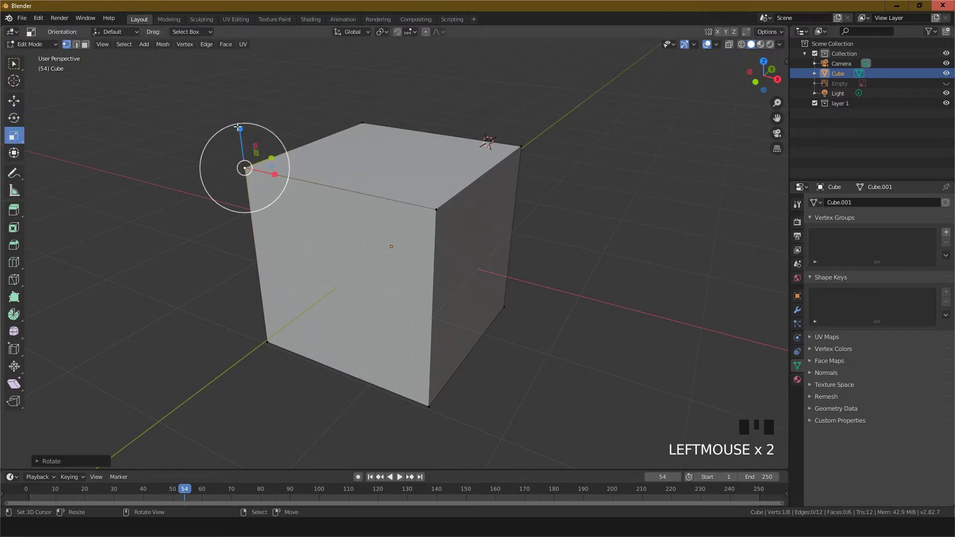
pyautogui.moveTo(238, 127); pyautogui.dragTo(237, 128)
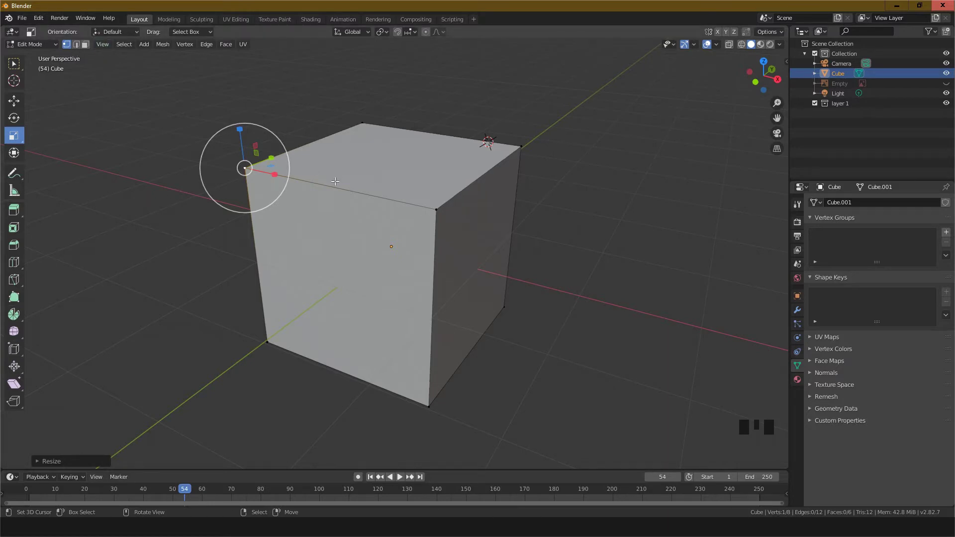
# - Change to edge select mode with the Move tool active, and select the front edge of the cube's top face
pyautogui.click(75, 44)
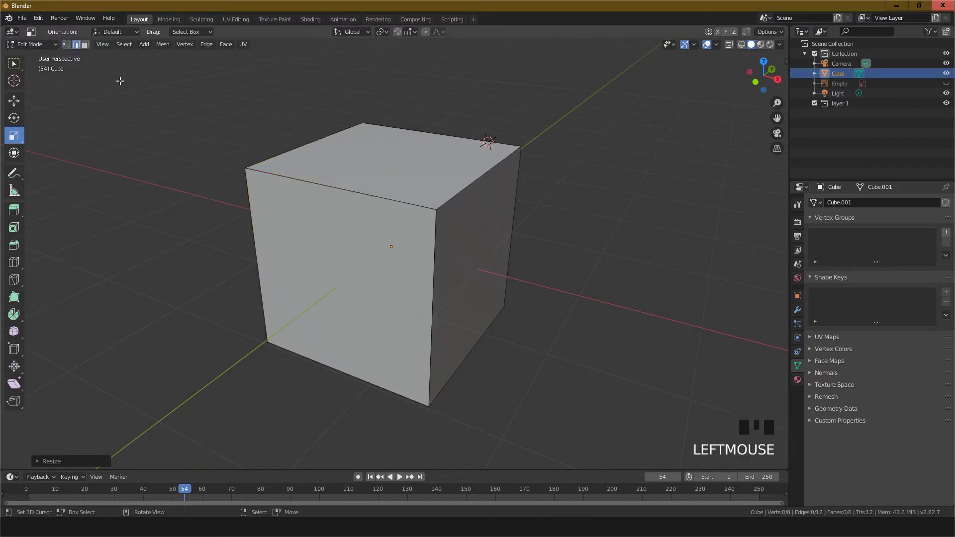
pyautogui.click(14, 100)
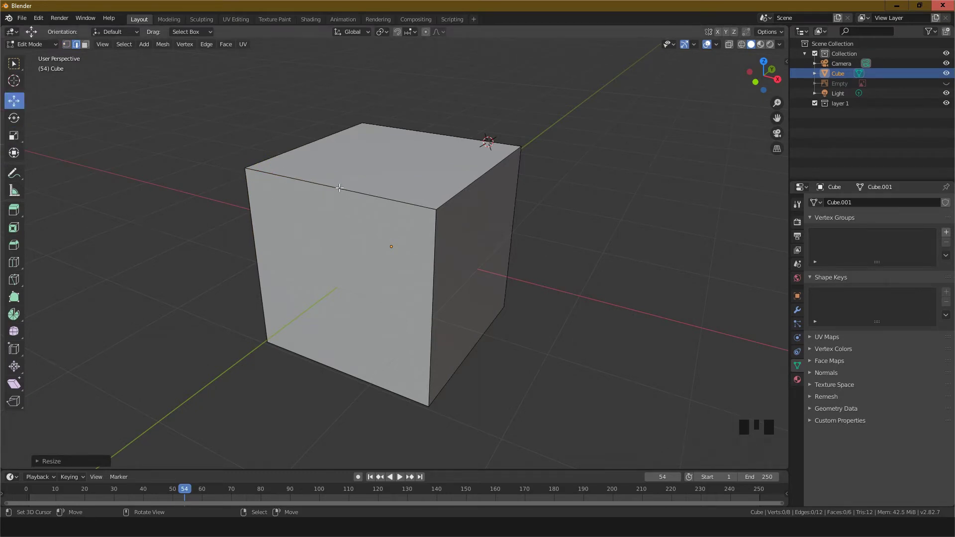
pyautogui.rightClick(340, 188)
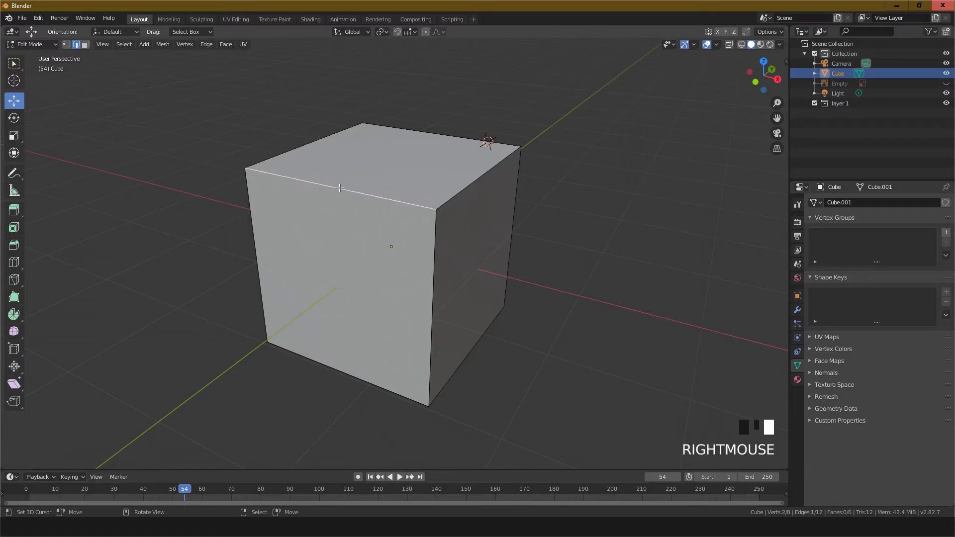
pyautogui.moveTo(533, 259); pyautogui.dragTo(487, 272, button='middle')
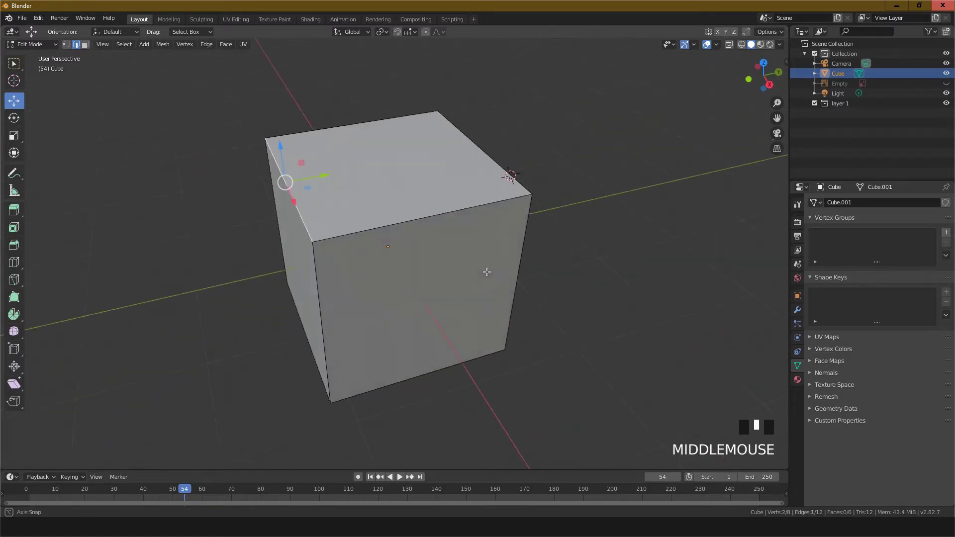
# - Change to face select mode and select the cube's top face
pyautogui.click(85, 45)
pyautogui.rightClick(291, 190)
pyautogui.moveTo(299, 181); pyautogui.dragTo(228, 218, button='middle')
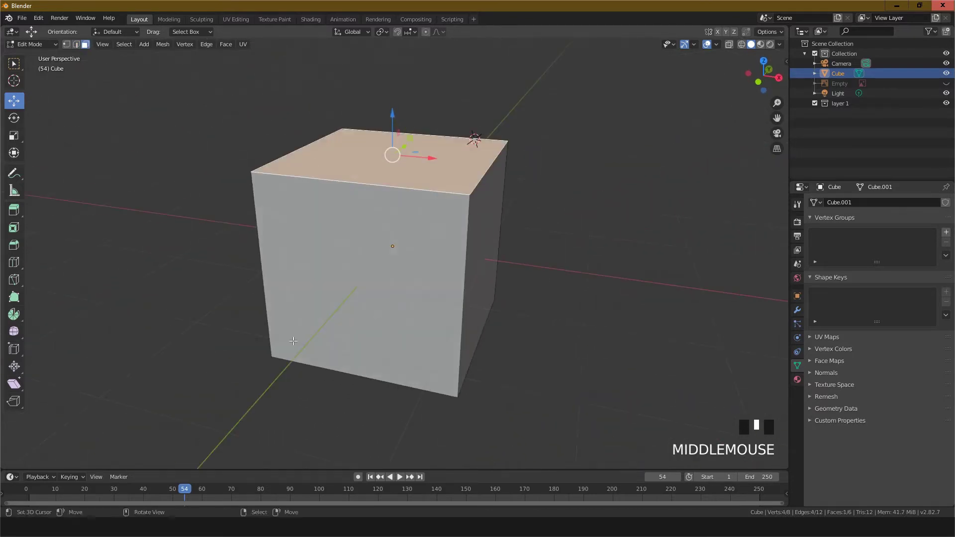
# - Go through edge select to vertex select mode, and select the vertex at the top face's left corner
pyautogui.click(76, 45)
pyautogui.click(66, 44)
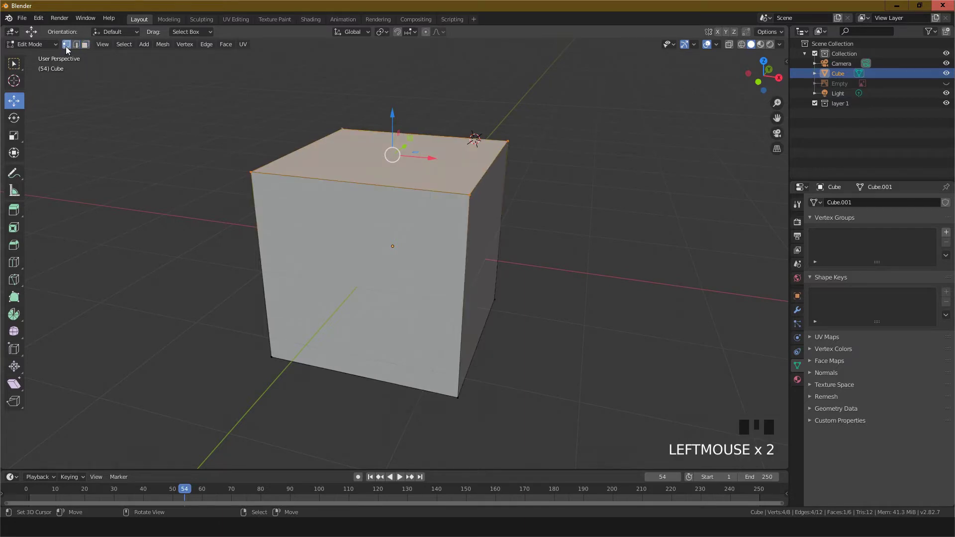
pyautogui.rightClick(251, 172)
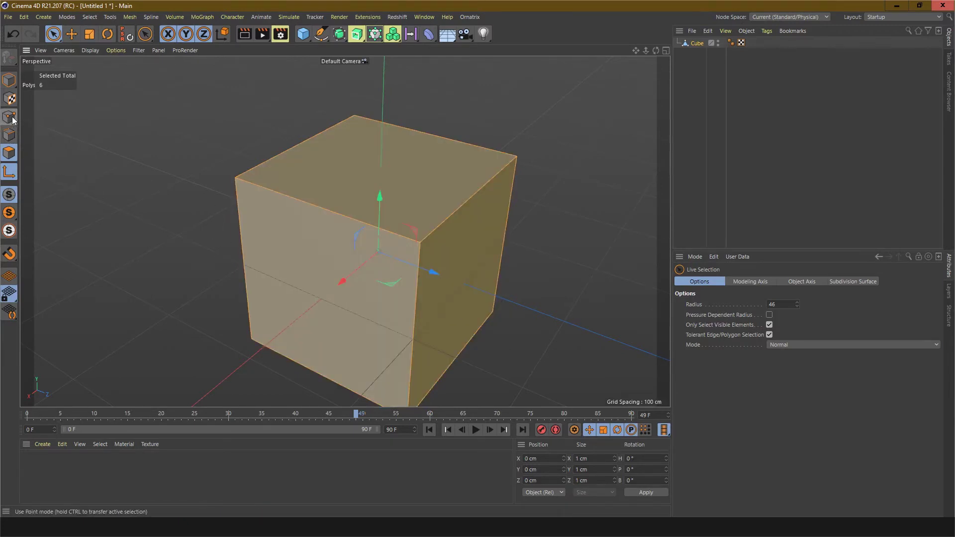
# - Switch to Cinema 4D and alternate the cube between Points and Polygons modes, ending in Points mode
pyautogui.click(12, 118)
pyautogui.click(9, 155)
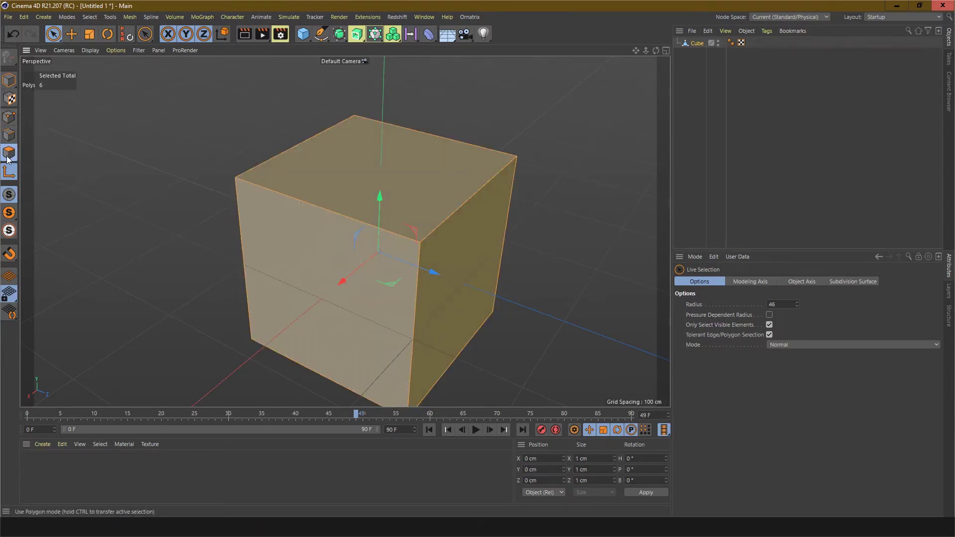
pyautogui.click(9, 118)
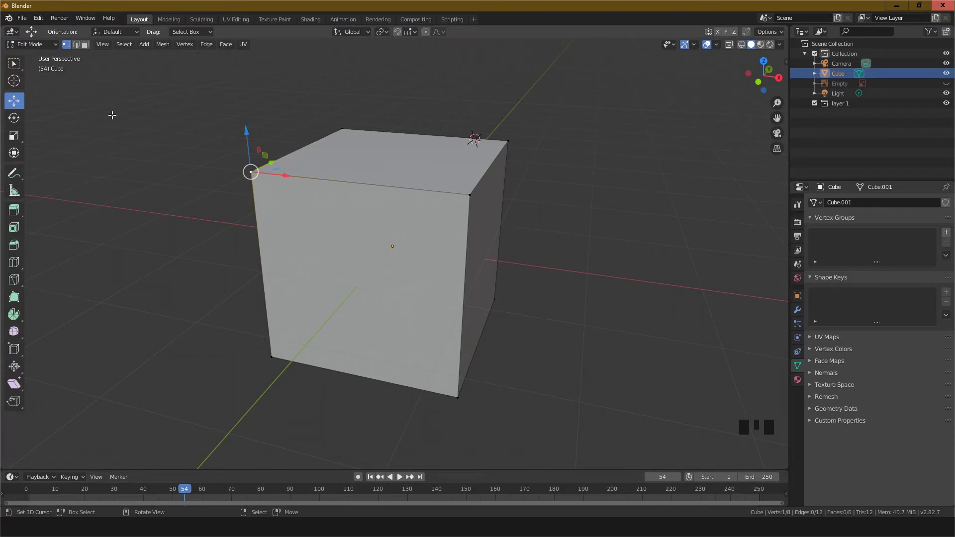
# - Switch to Blender, change to edge select mode, and return the cube to Object Mode
pyautogui.click(77, 45)
pyautogui.click(32, 45)
pyautogui.click(31, 59)
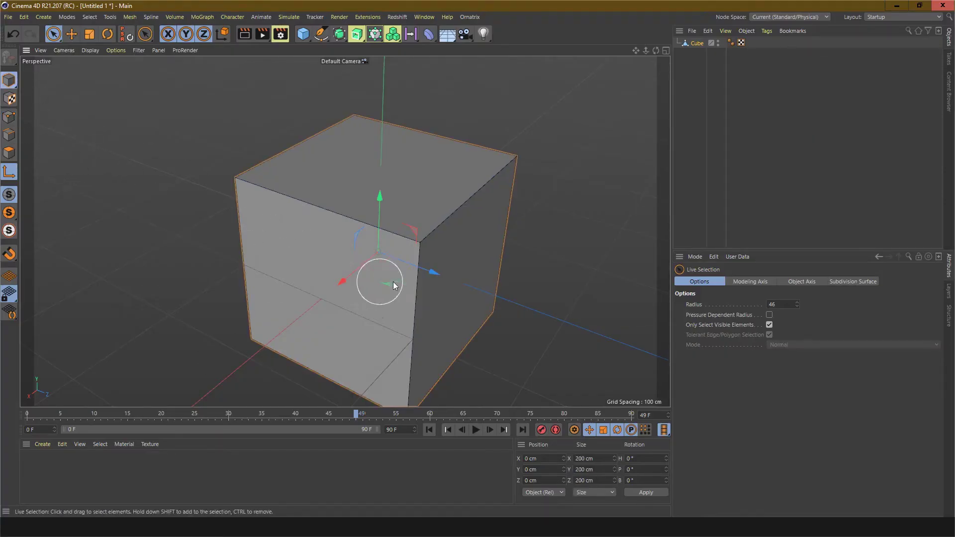
# - Switch to Cinema 4D, put the cube in Model mode, and orbit around it to a lower viewing angle
pyautogui.click(10, 85)
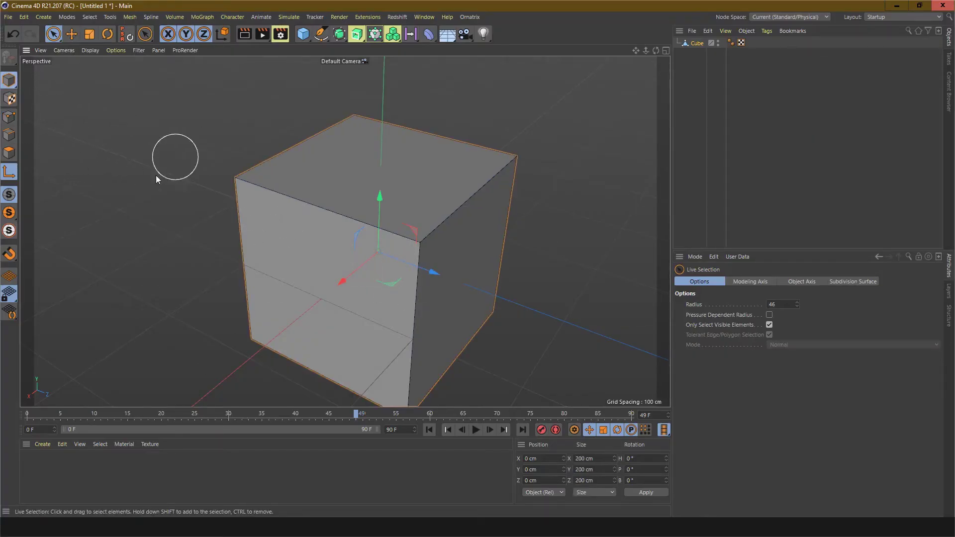
pyautogui.keyDown('alt'); pyautogui.moveTo(447, 315); pyautogui.dragTo(481, 284); pyautogui.keyUp('alt')
pyautogui.keyDown('alt'); pyautogui.moveTo(516, 255); pyautogui.dragTo(490, 271); pyautogui.keyUp('alt')
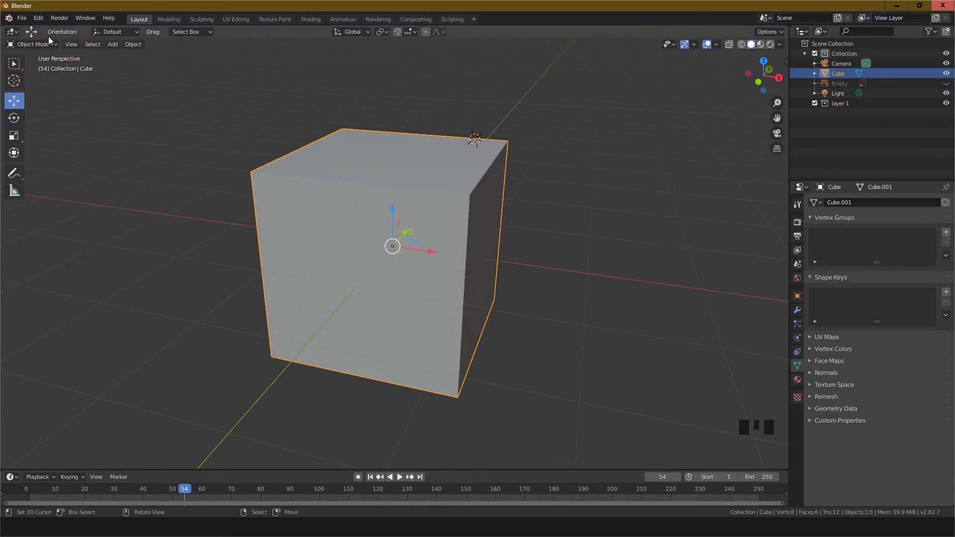
# - Switch to Blender, put the cube in Edit Mode, and return it to Object Mode
pyautogui.click(47, 44)
pyautogui.click(41, 65)
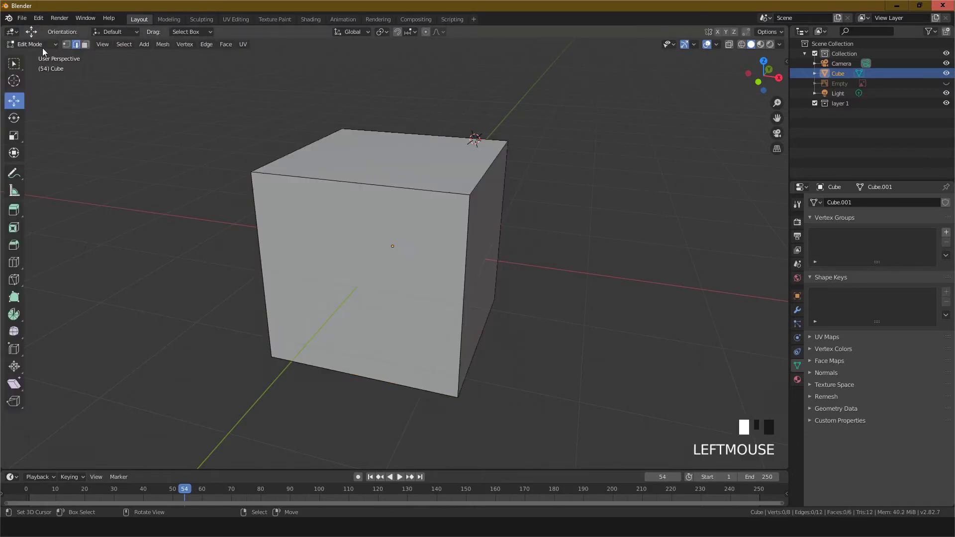
pyautogui.click(43, 43)
pyautogui.click(40, 56)
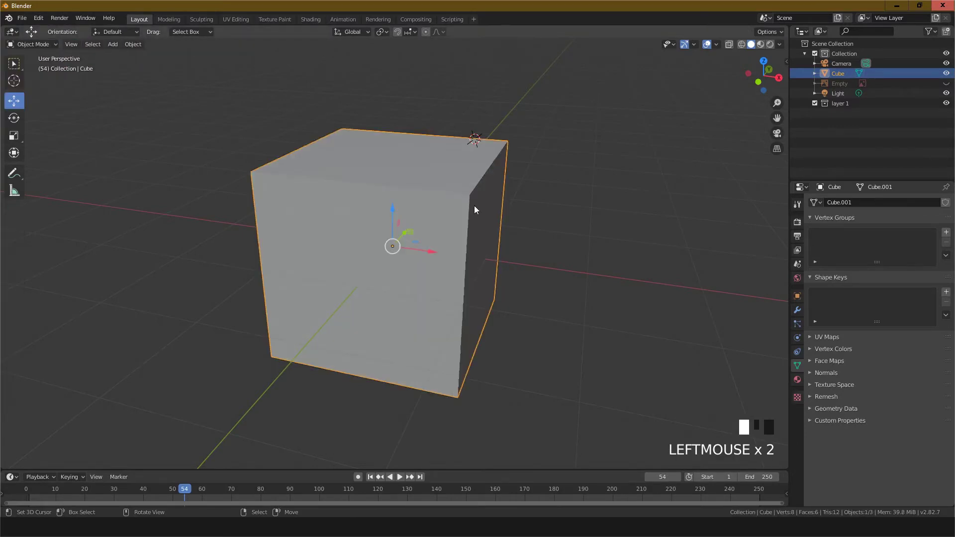
# - Try moving the whole cube freely and along the X axis, reverting both moves
pyautogui.press('g')
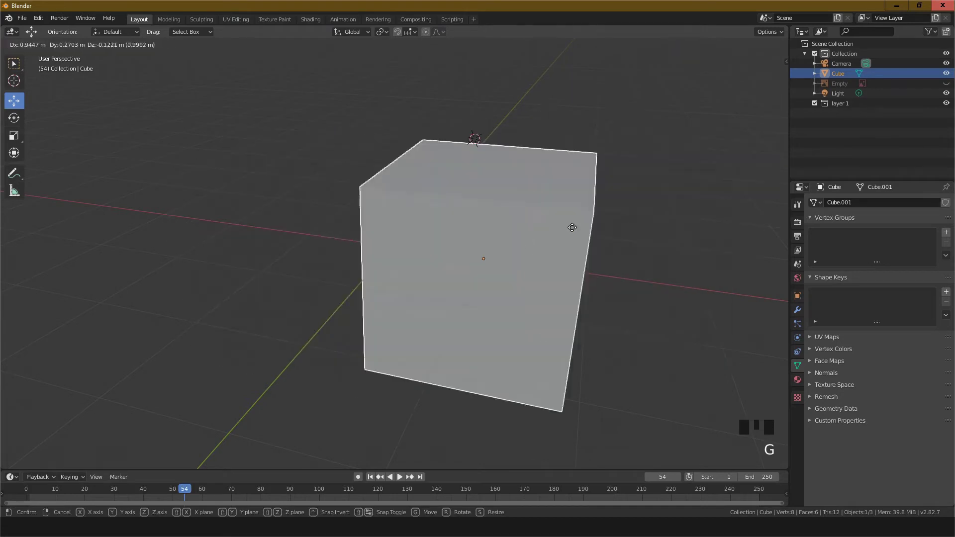
pyautogui.rightClick(574, 236)
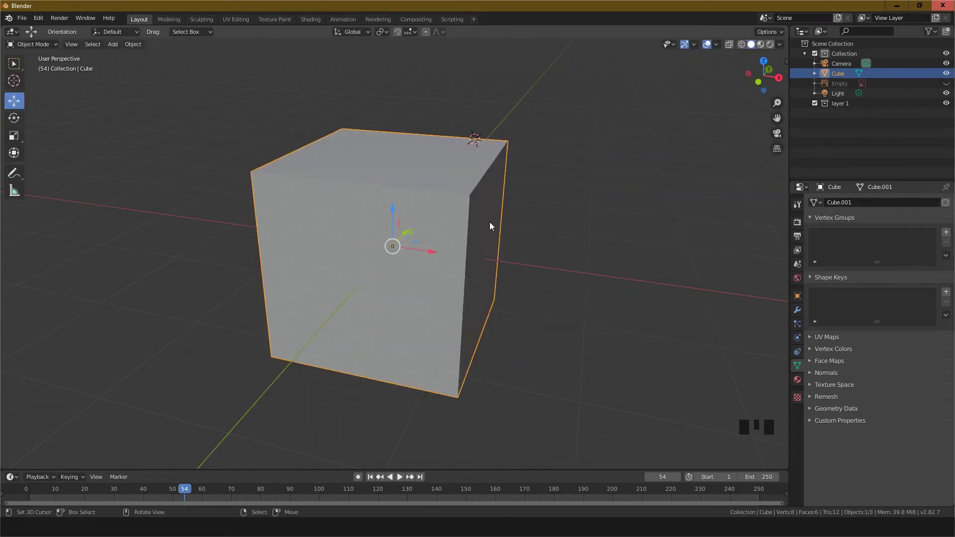
pyautogui.moveTo(432, 248); pyautogui.dragTo(541, 271)
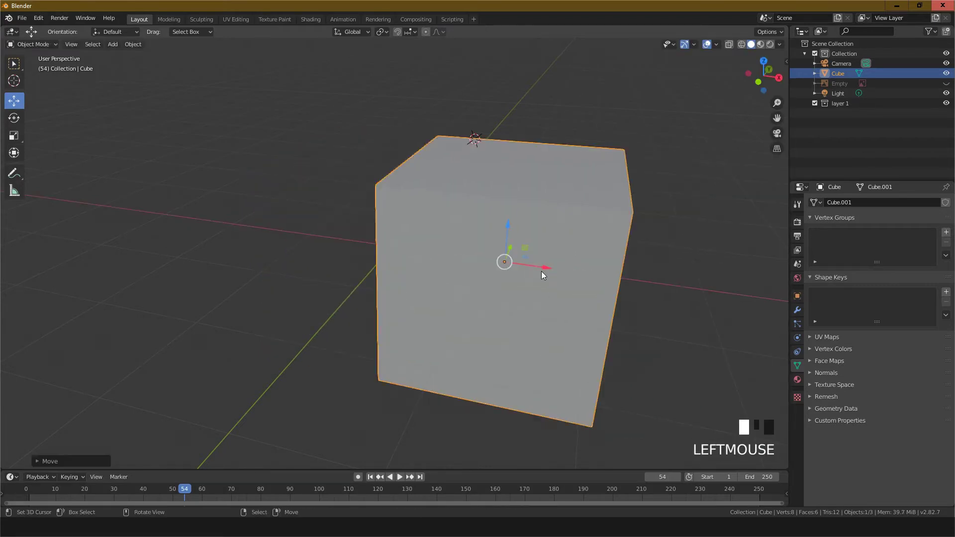
pyautogui.hotkey('ctrl', 'z')
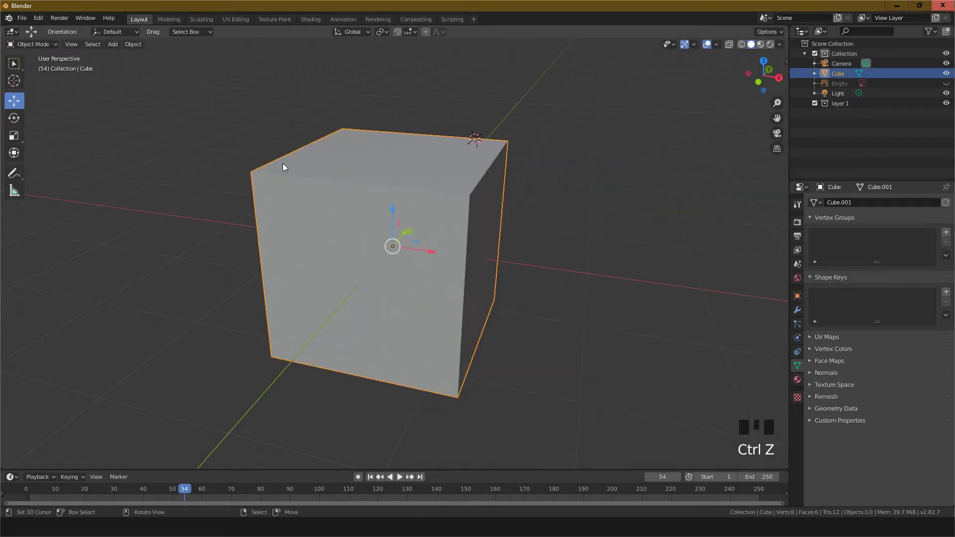
# - Delete the cube and snap the 3D cursor to the world origin
pyautogui.keyDown('shift'); pyautogui.moveTo(374, 185); pyautogui.dragTo(432, 218, button='middle'); pyautogui.keyUp('shift')
pyautogui.scroll(-2, 439, 214)
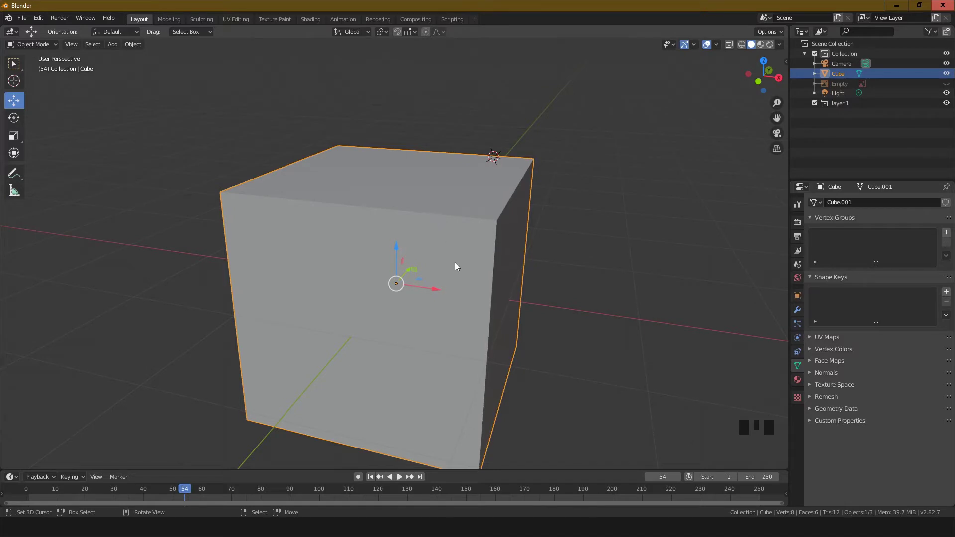
pyautogui.keyDown('shift'); pyautogui.moveTo(446, 264); pyautogui.dragTo(426, 238, button='middle'); pyautogui.keyUp('shift')
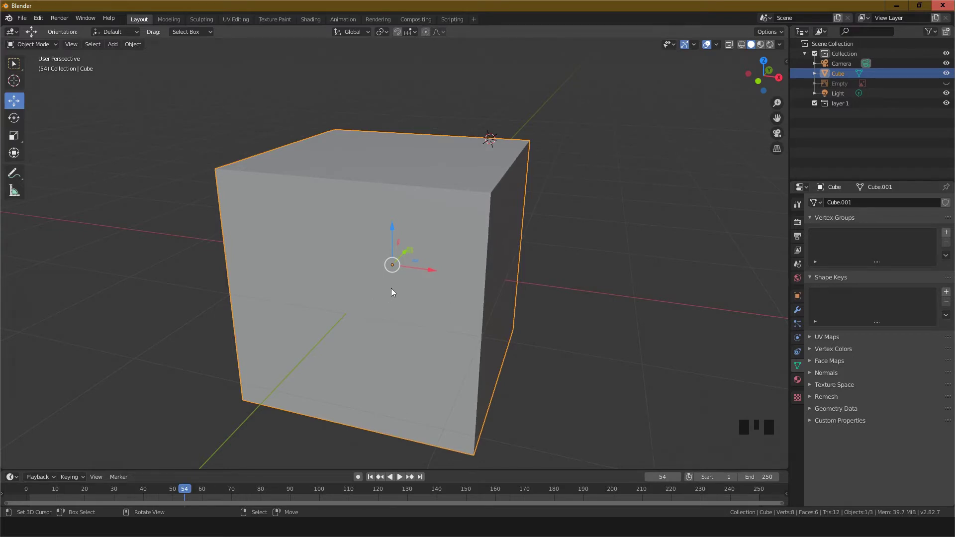
pyautogui.press('Delete')
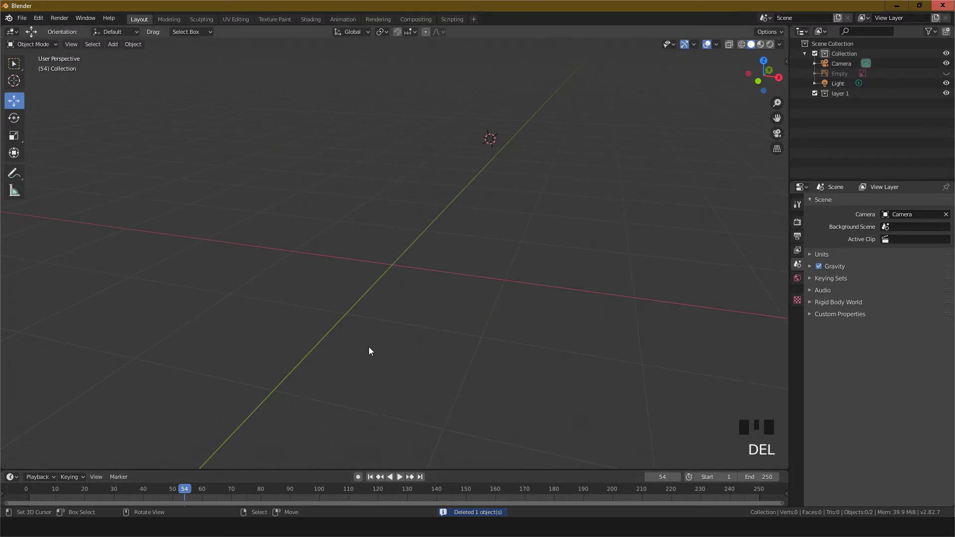
pyautogui.hotkey('shift', 's')
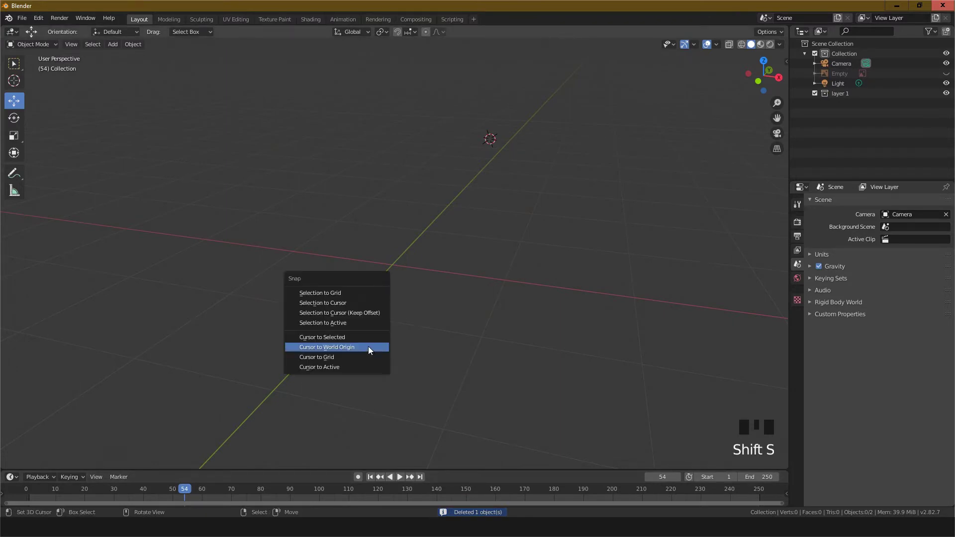
pyautogui.click(367, 347)
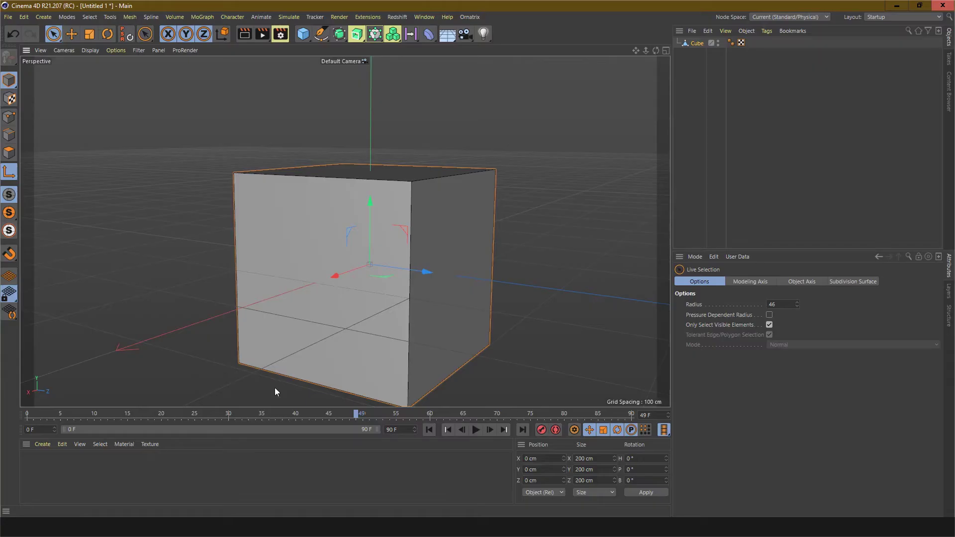
# - Switch to Cinema 4D and delete the cube from the scene
pyautogui.press('Delete')
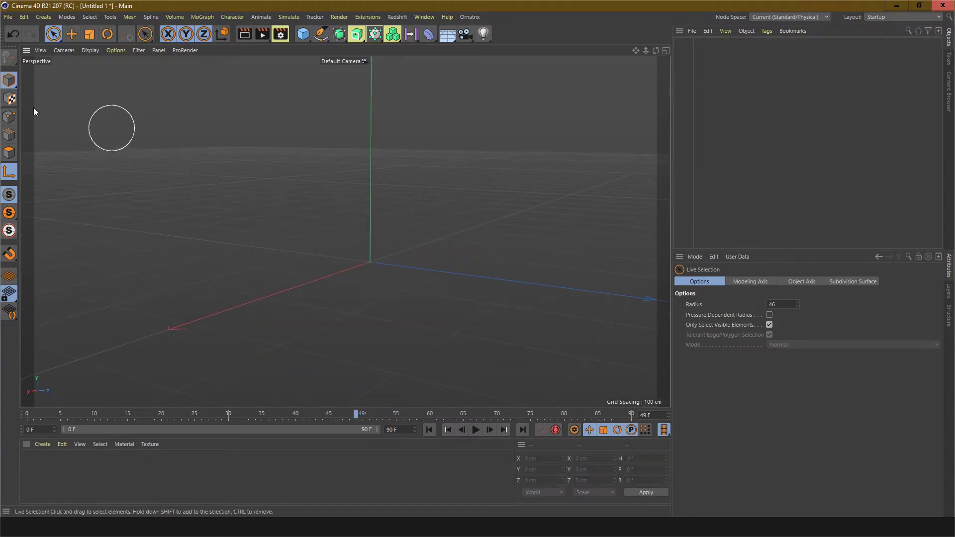
# - Add a cube in Model mode and set its X segments to 5
pyautogui.click(7, 80)
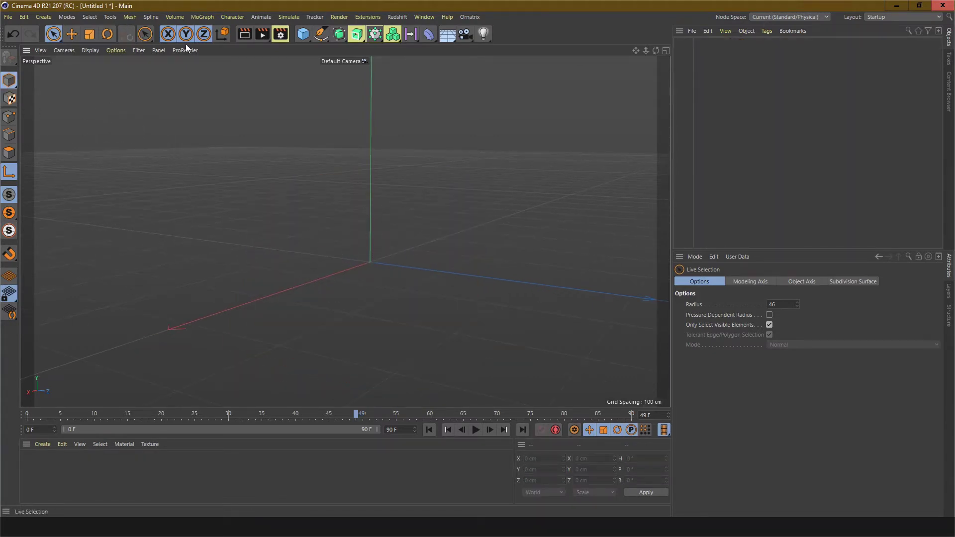
pyautogui.click(305, 38)
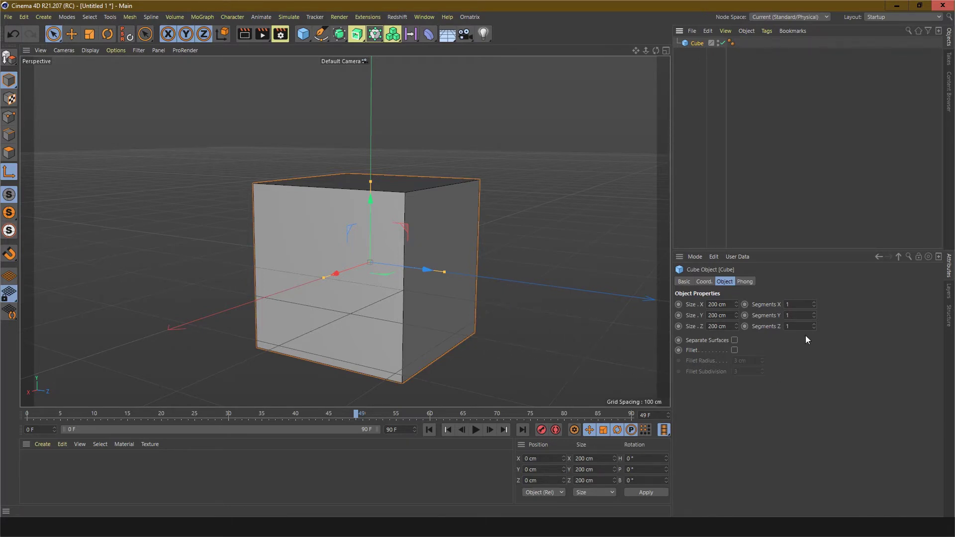
pyautogui.click(814, 302)
pyautogui.click(814, 301)
pyautogui.click(814, 301)
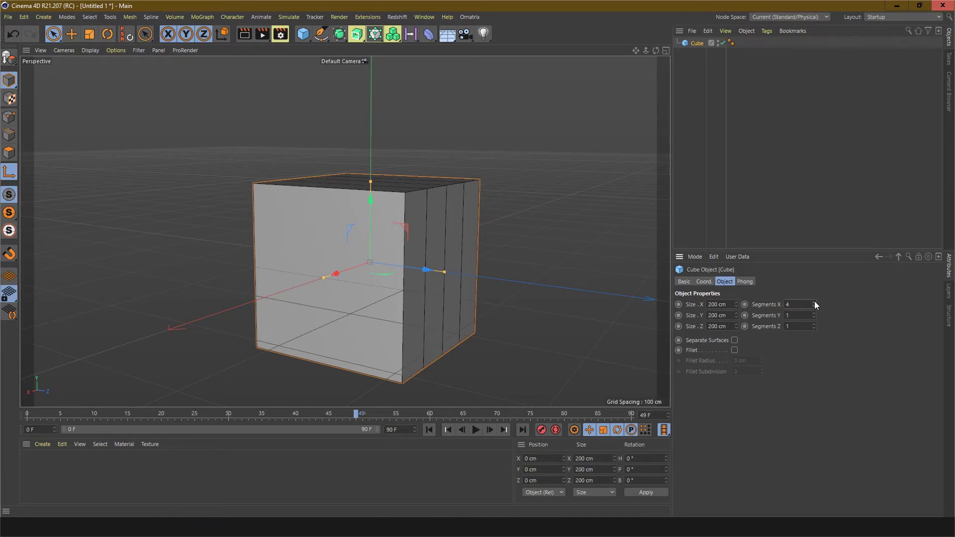
pyautogui.click(814, 301)
# - Set the cube's Y segments to 3
pyautogui.keyDown('alt'); pyautogui.moveTo(526, 312); pyautogui.dragTo(558, 343); pyautogui.keyUp('alt')
pyautogui.click(798, 316)
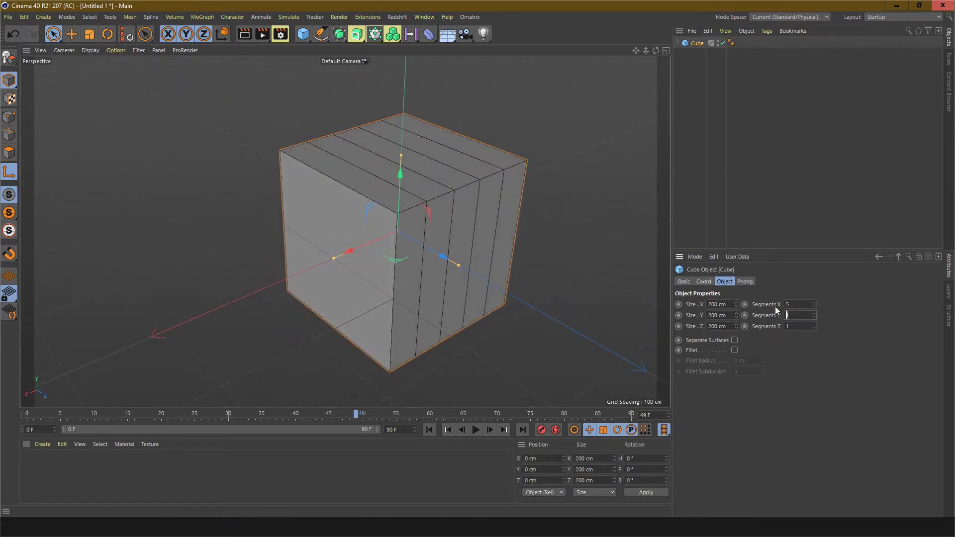
pyautogui.write('2')
pyautogui.press('Return')
pyautogui.click(816, 313)
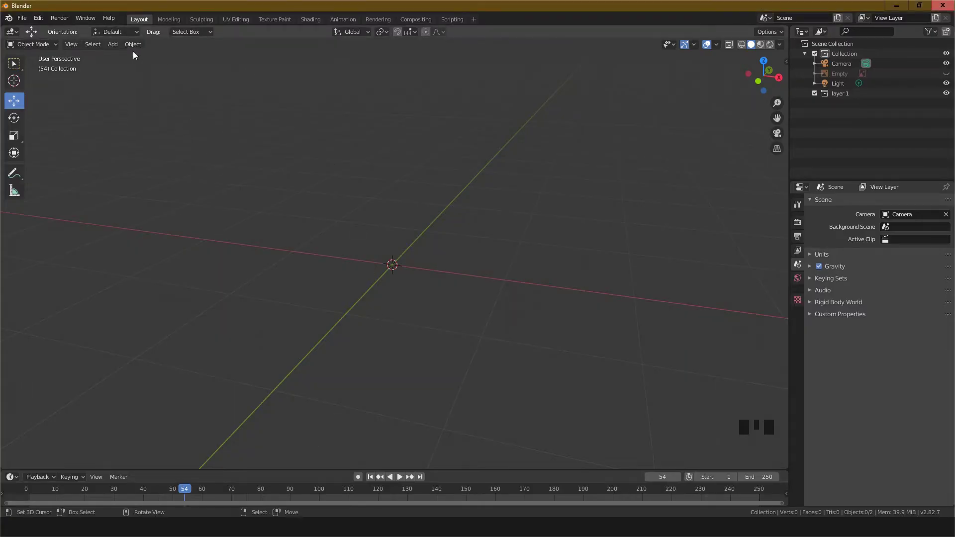
# - Switch to Blender and add a mesh cube at the world origin
pyautogui.click(114, 46)
pyautogui.moveTo(119, 52)
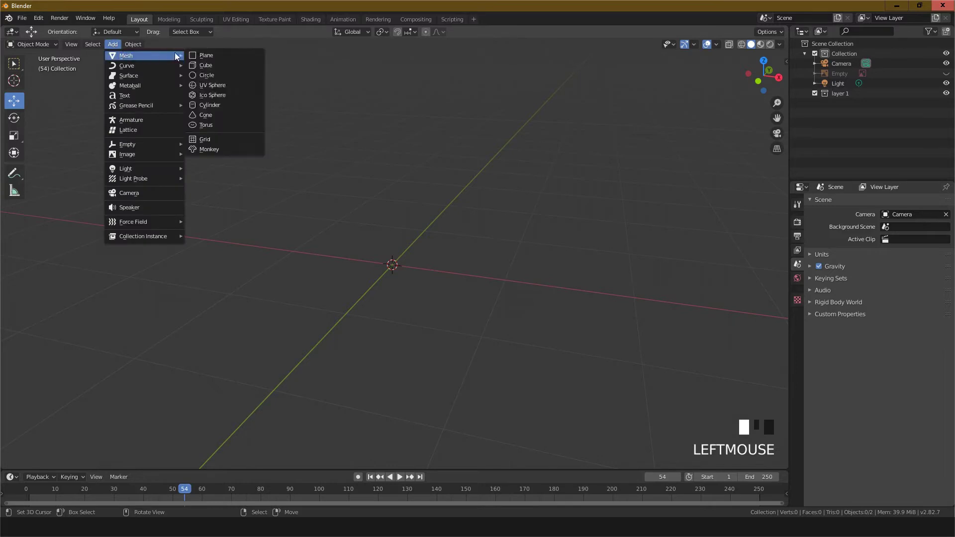
pyautogui.click(208, 65)
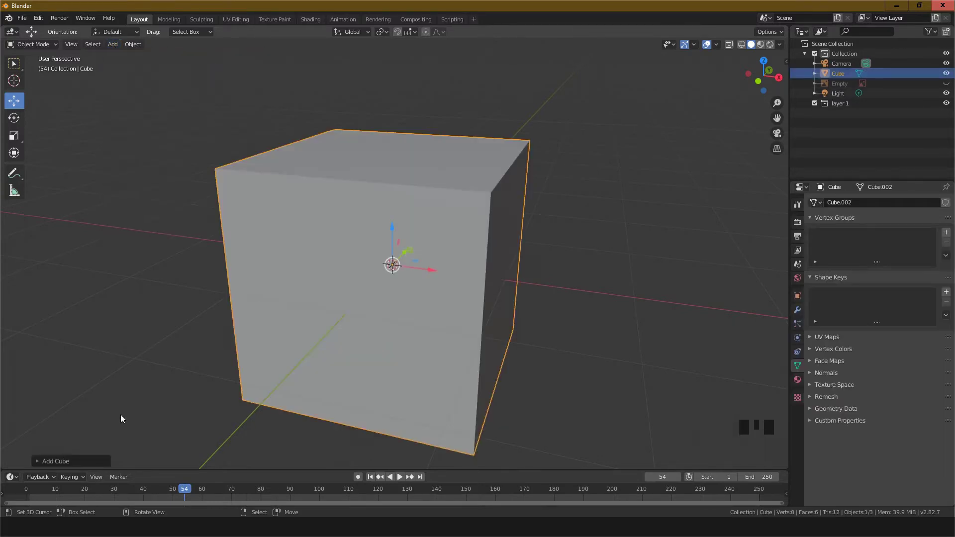
# - Try a size of 1 m in the new cube's creation settings and set it back to 2 m
pyautogui.click(39, 461)
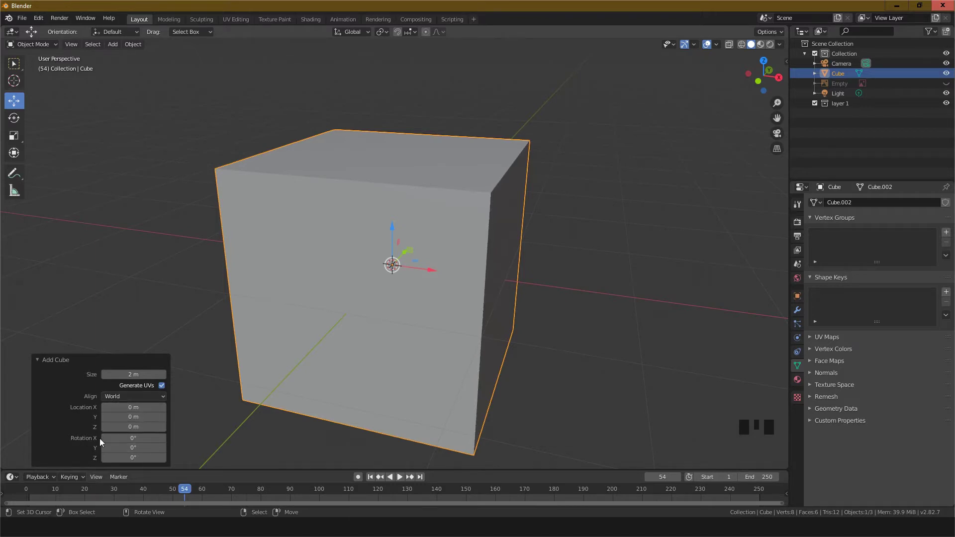
pyautogui.click(141, 376)
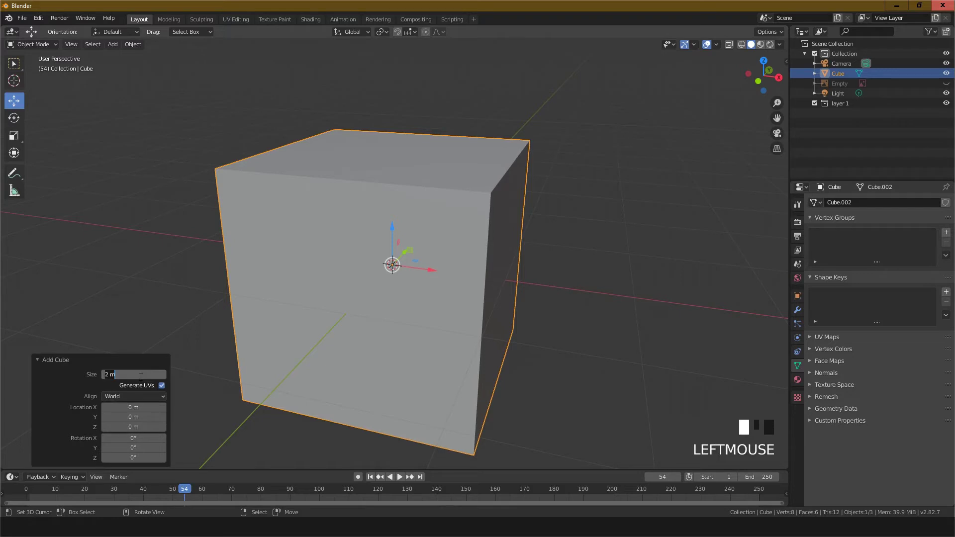
pyautogui.write('1')
pyautogui.press('Return')
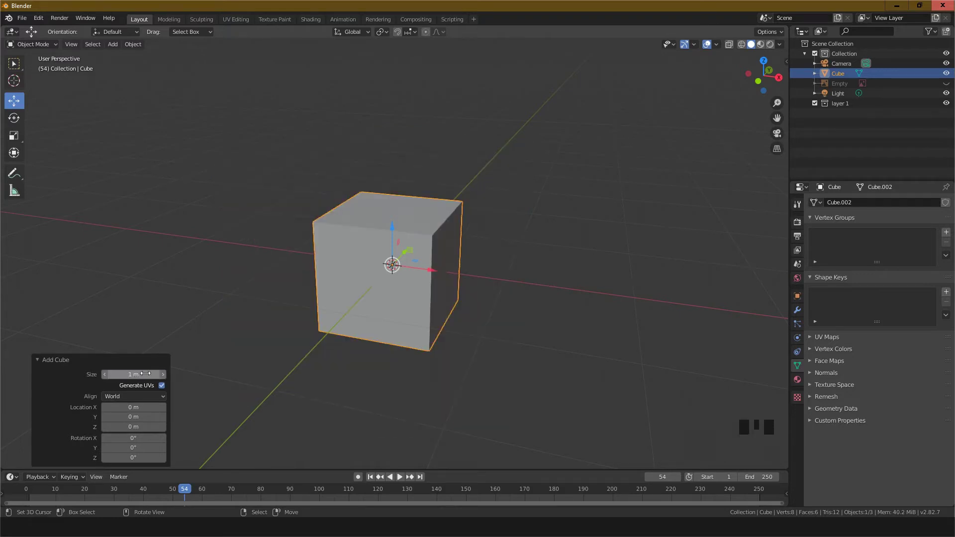
pyautogui.click(139, 376)
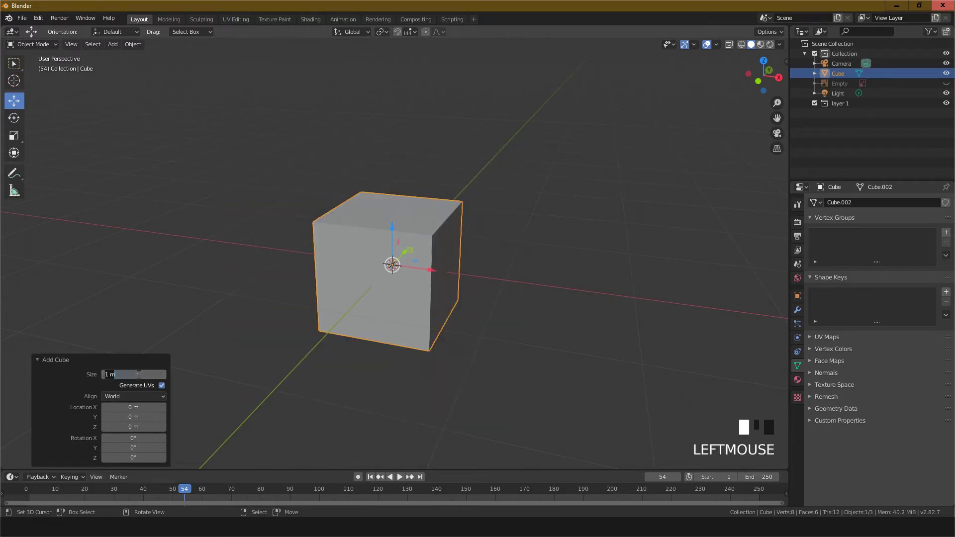
pyautogui.write('2')
pyautogui.press('Return')
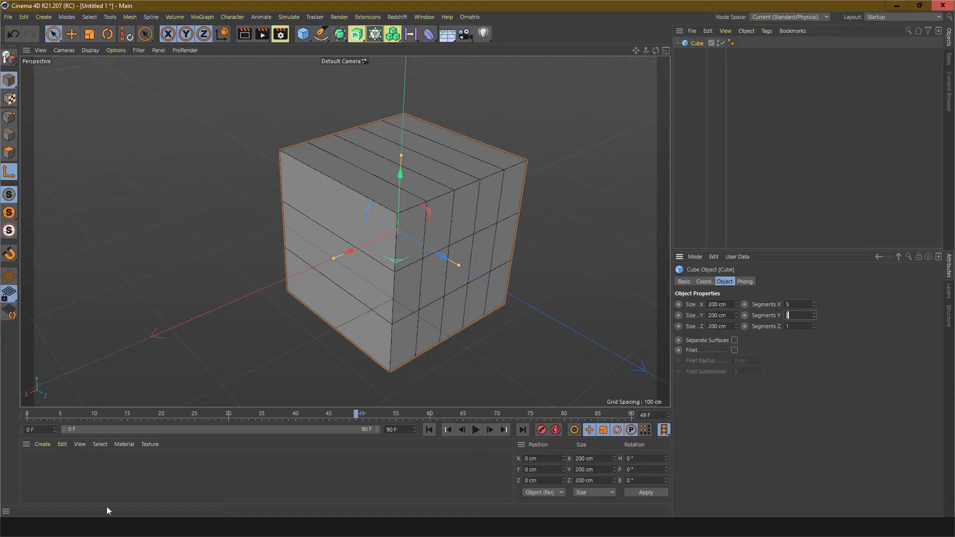
# - Put the Blender cube in Edit Mode and deselect all of its geometry
pyautogui.scroll(5, 440, 216)
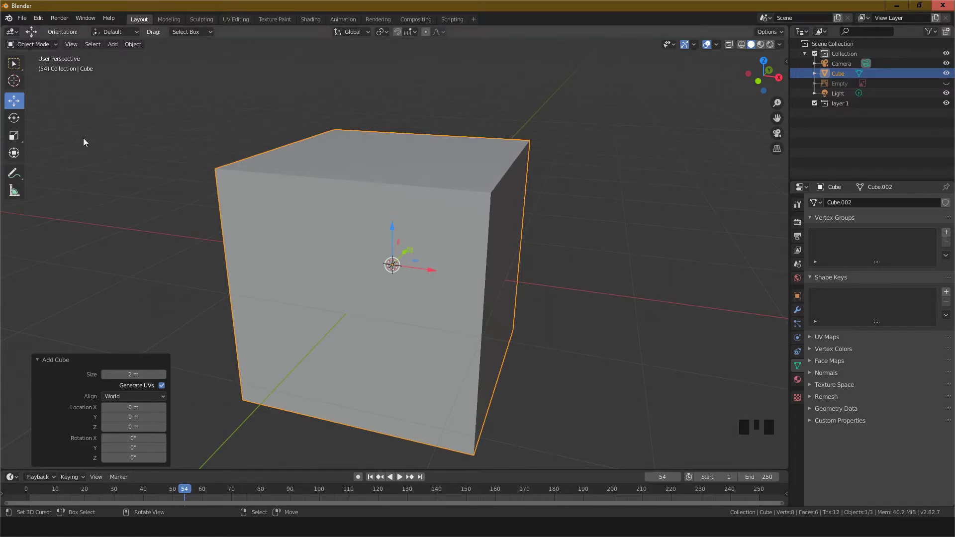
pyautogui.click(32, 44)
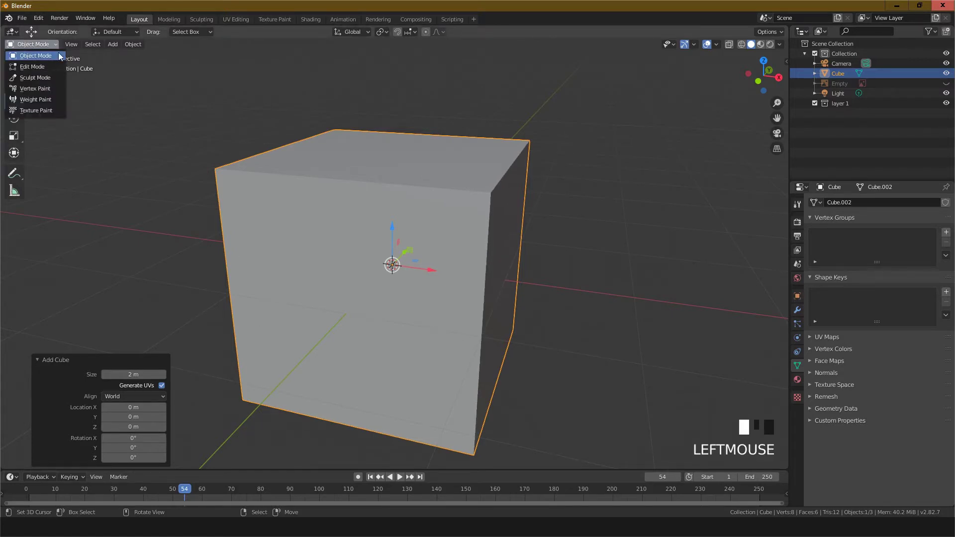
pyautogui.click(41, 66)
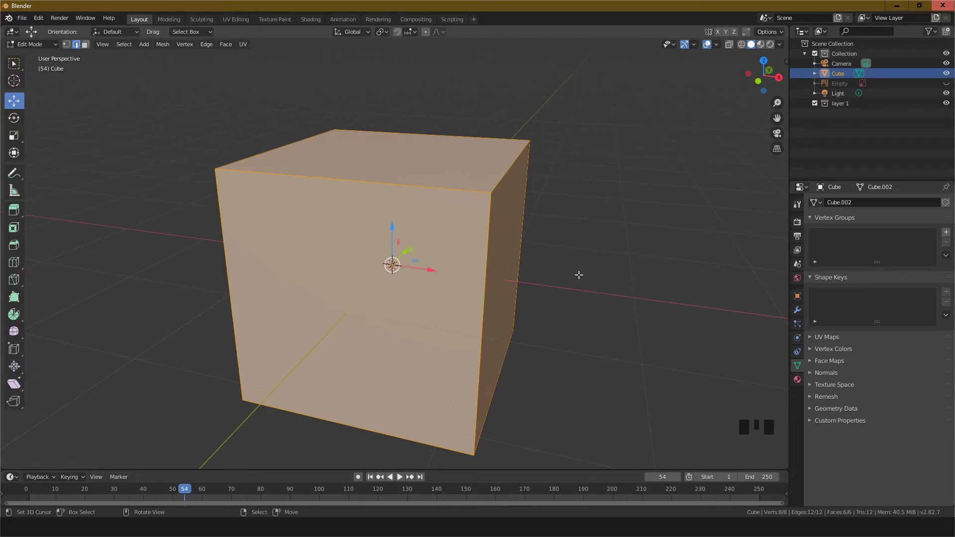
pyautogui.moveTo(579, 274); pyautogui.dragTo(557, 277, button='middle')
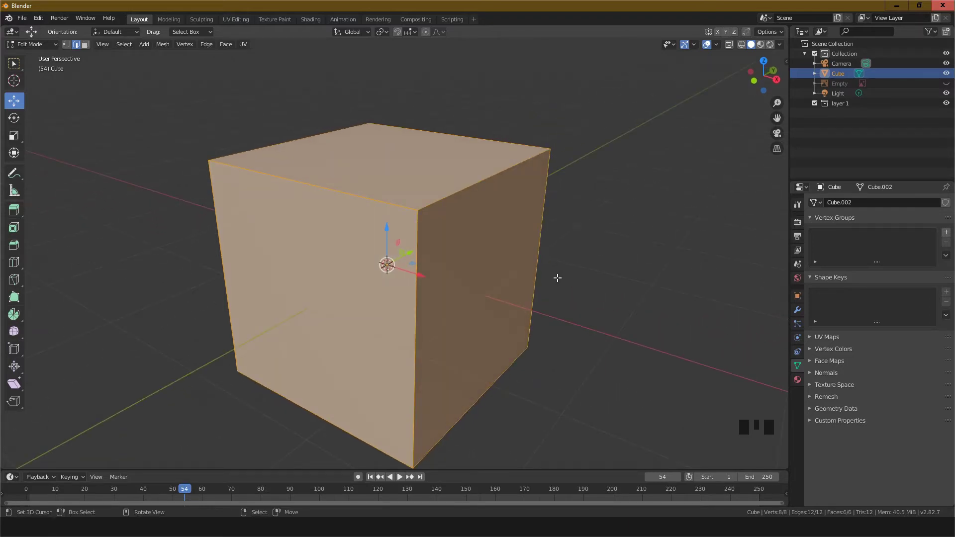
pyautogui.press('a')
pyautogui.moveTo(527, 313); pyautogui.dragTo(567, 309, button='middle')
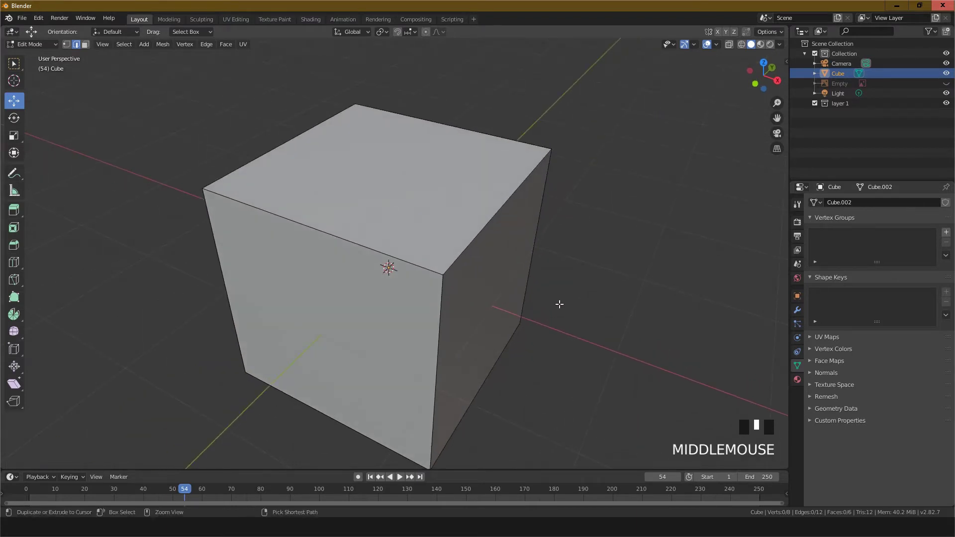
# - Use Loop Cut to add four evenly spaced vertical edge loops across the cube's upper face and sides
pyautogui.hotkey('ctrl', 'r')
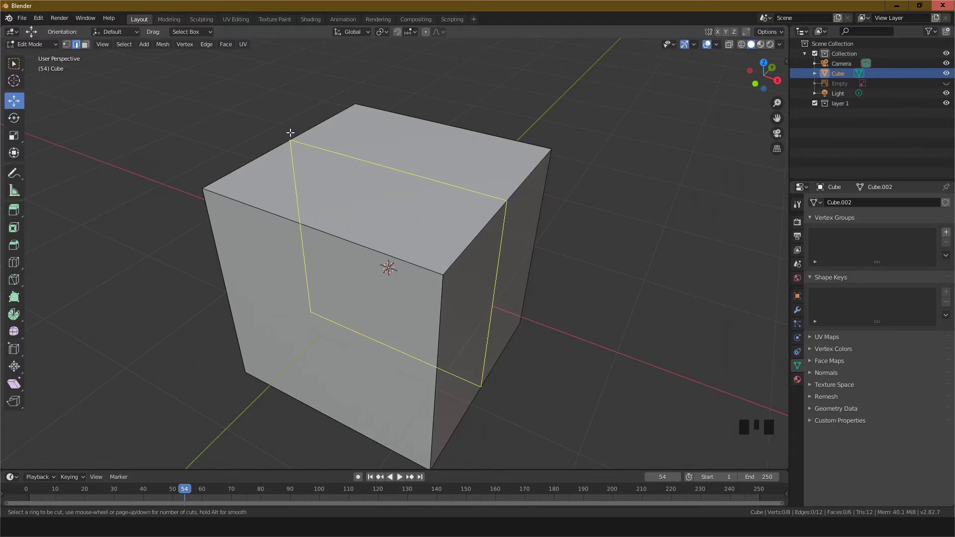
pyautogui.press('Escape')
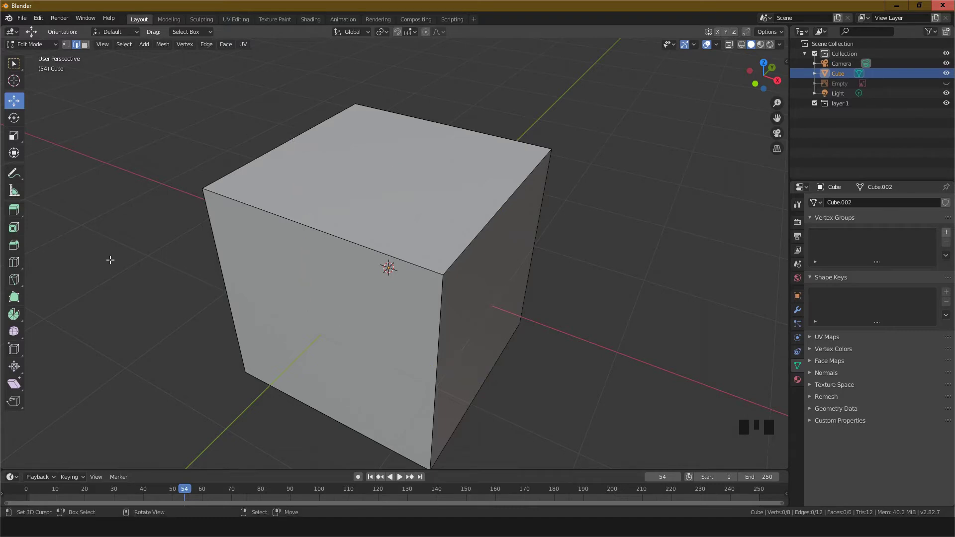
pyautogui.click(19, 267)
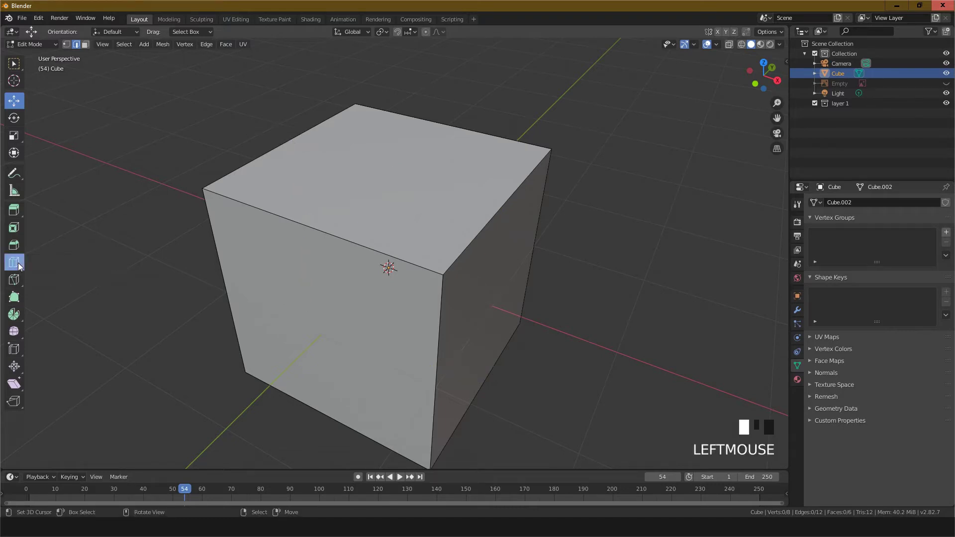
pyautogui.click(279, 145)
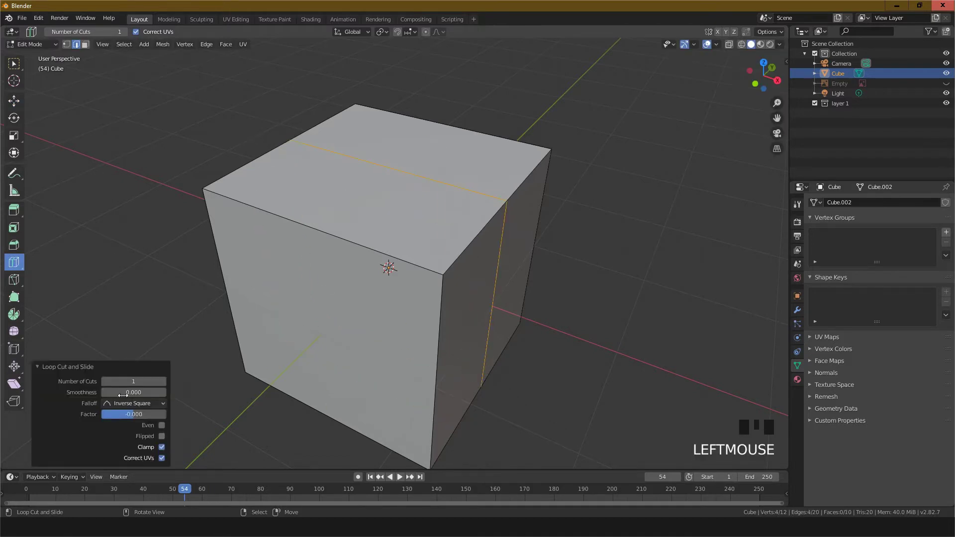
pyautogui.click(163, 382)
pyautogui.click(163, 381)
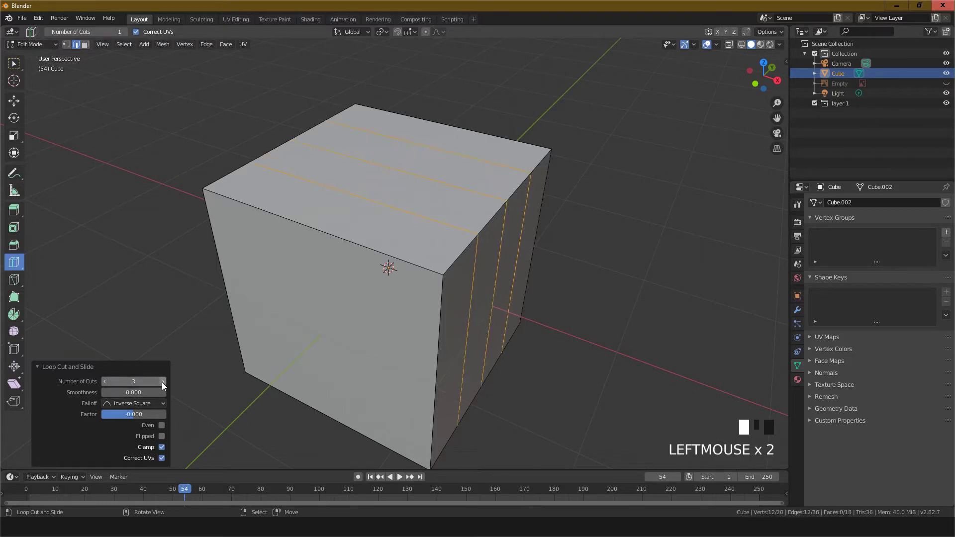
pyautogui.click(162, 382)
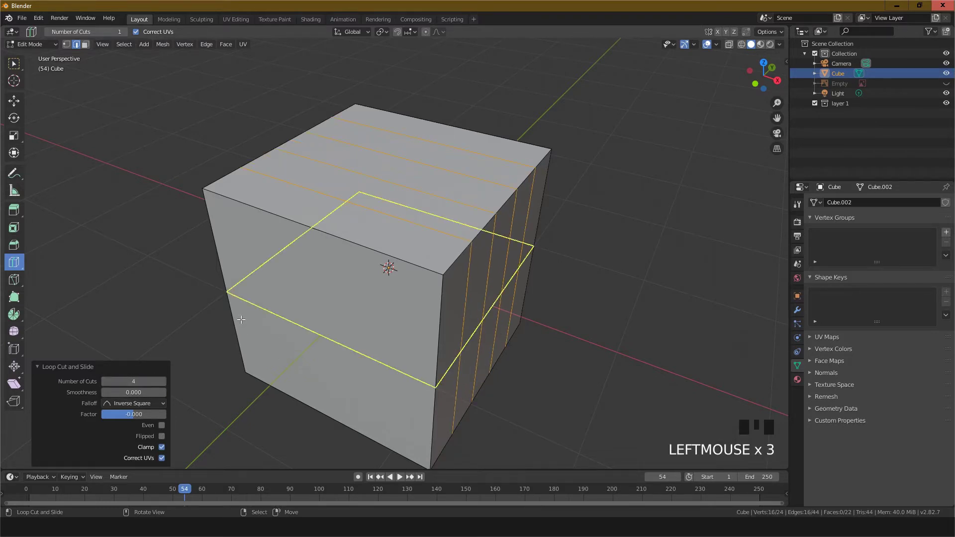
# - Try a single horizontal loop cut around the cube and undo it
pyautogui.click(241, 302)
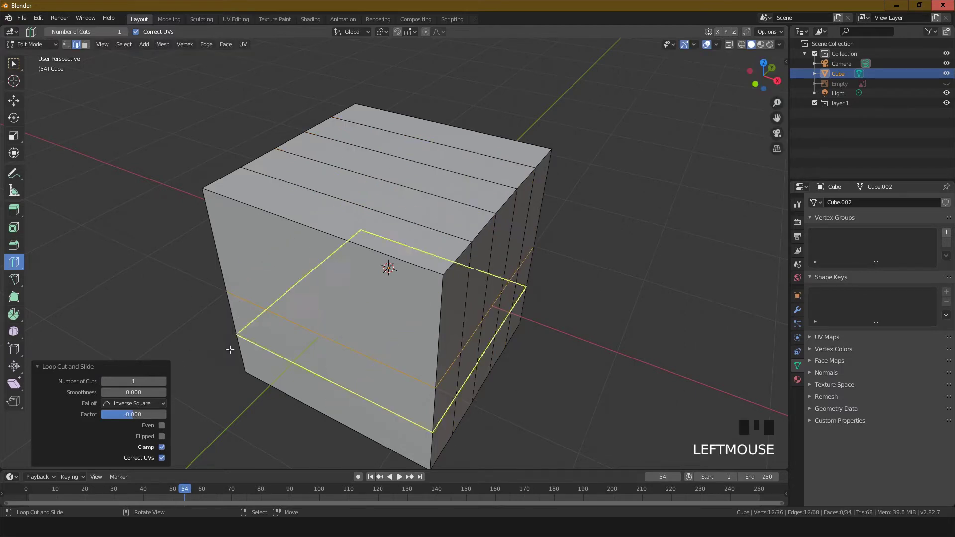
pyautogui.hotkey('ctrl', 'z')
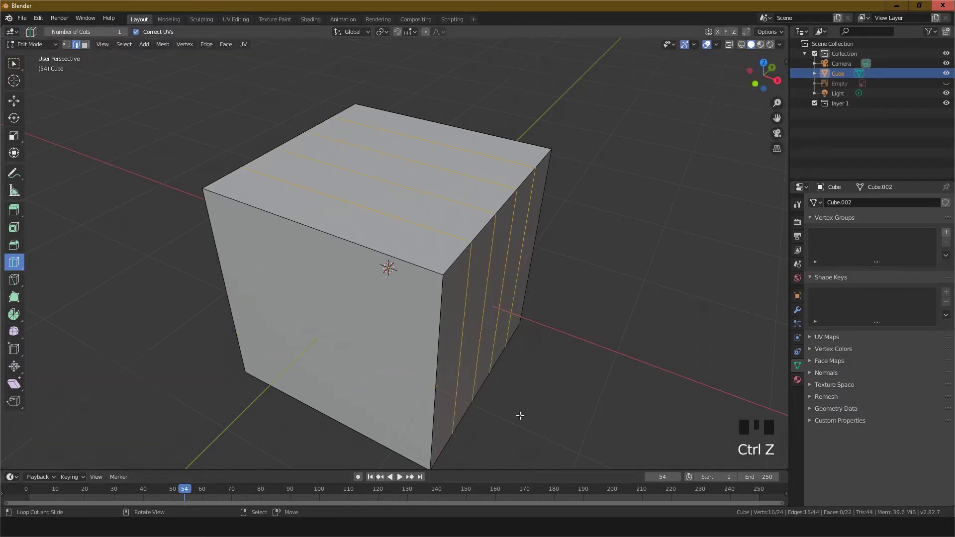
pyautogui.press('Return')
pyautogui.press('Return')
# - Add a horizontal loop cut around the cube and set its number of cuts to 2
pyautogui.moveTo(524, 409); pyautogui.dragTo(531, 384, button='middle')
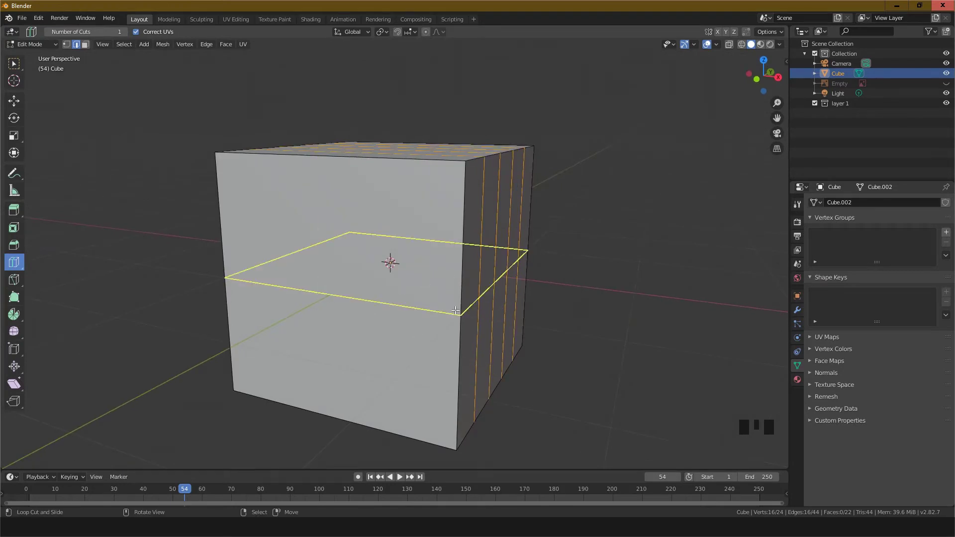
pyautogui.click(455, 308)
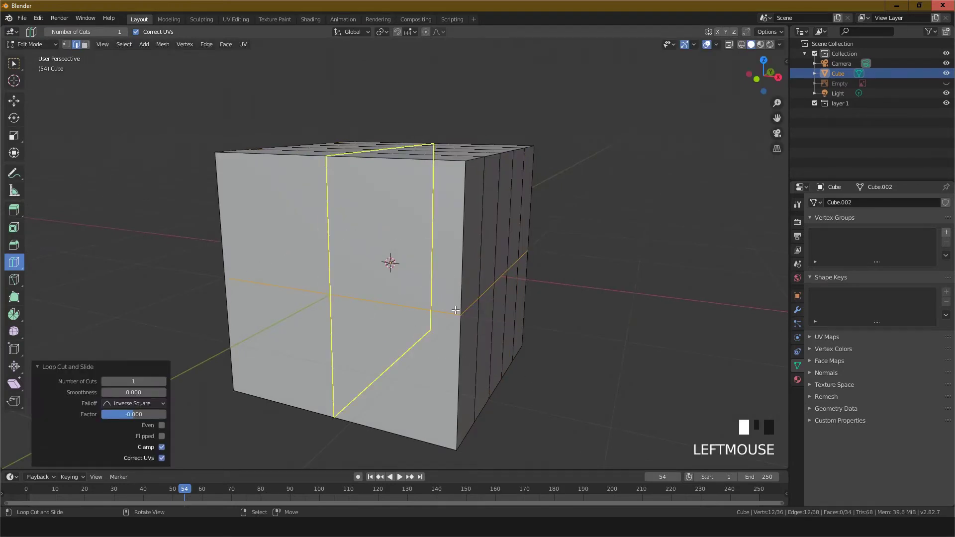
pyautogui.click(163, 382)
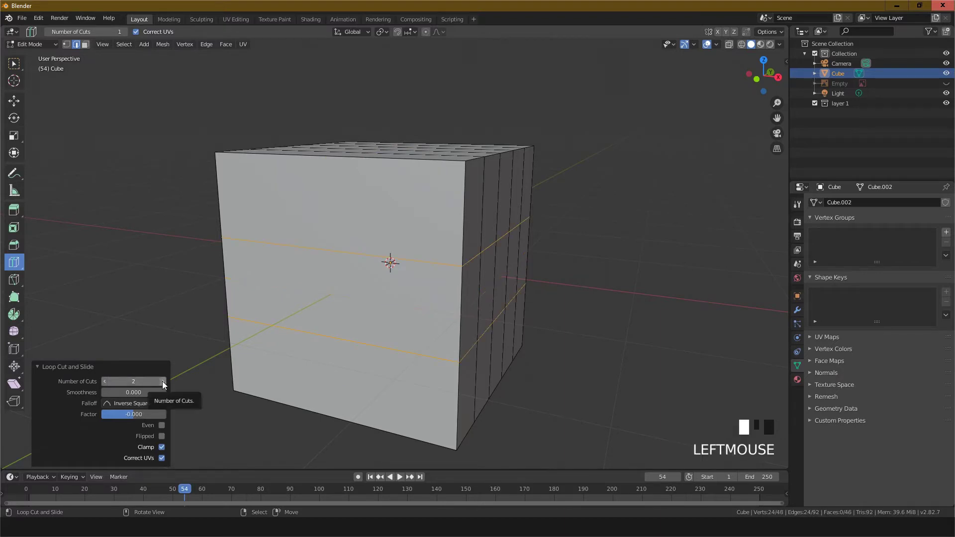
pyautogui.click(162, 381)
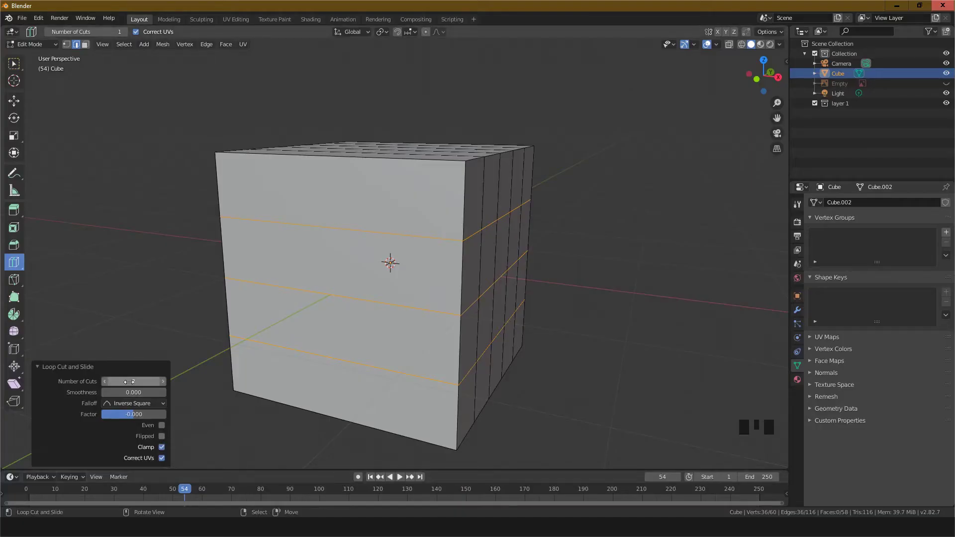
pyautogui.click(130, 381)
pyautogui.write('2')
pyautogui.press('Return')
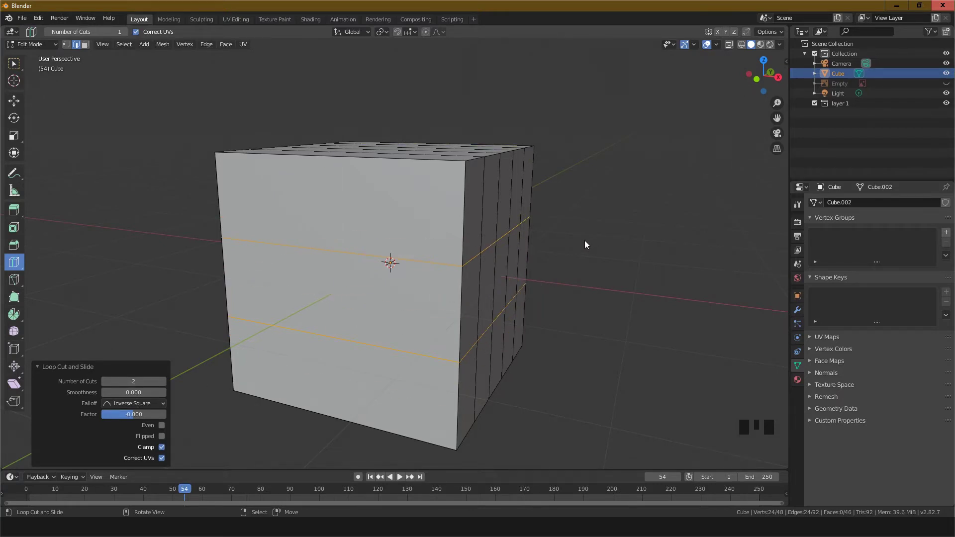
# - Compare the subdivided cube with the one in Cinema 4D and return the Blender cube to Object Mode
pyautogui.moveTo(592, 229); pyautogui.dragTo(569, 249, button='middle')
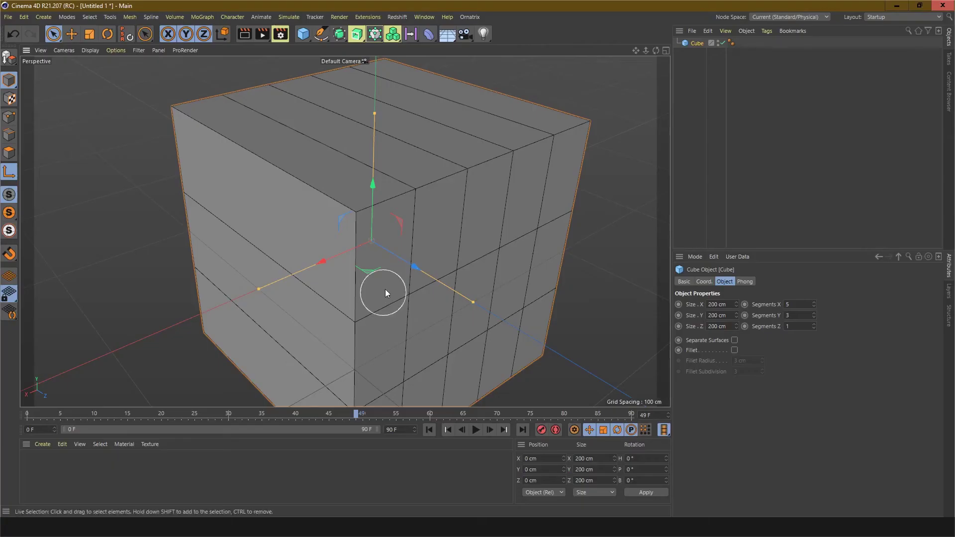
pyautogui.scroll(-5, 404, 303)
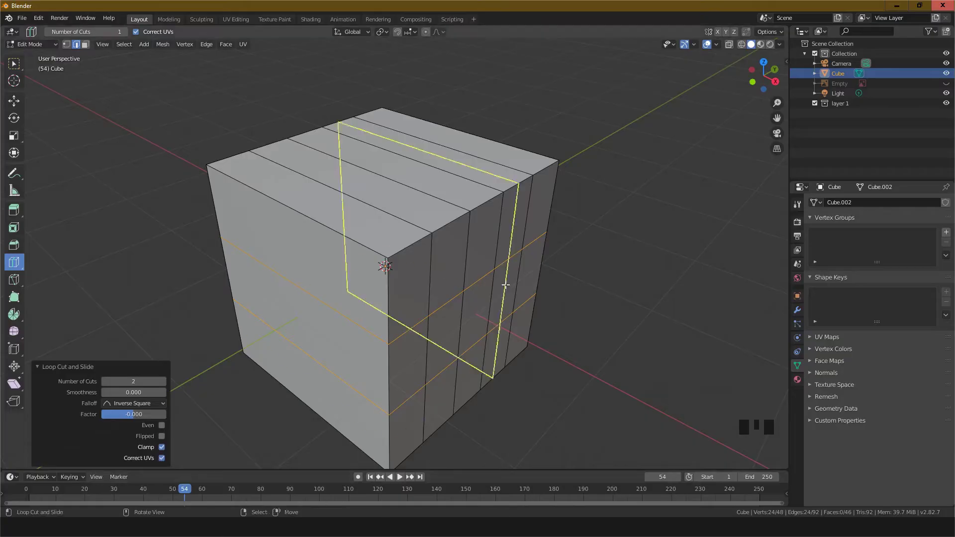
pyautogui.scroll(-2, 233, 309)
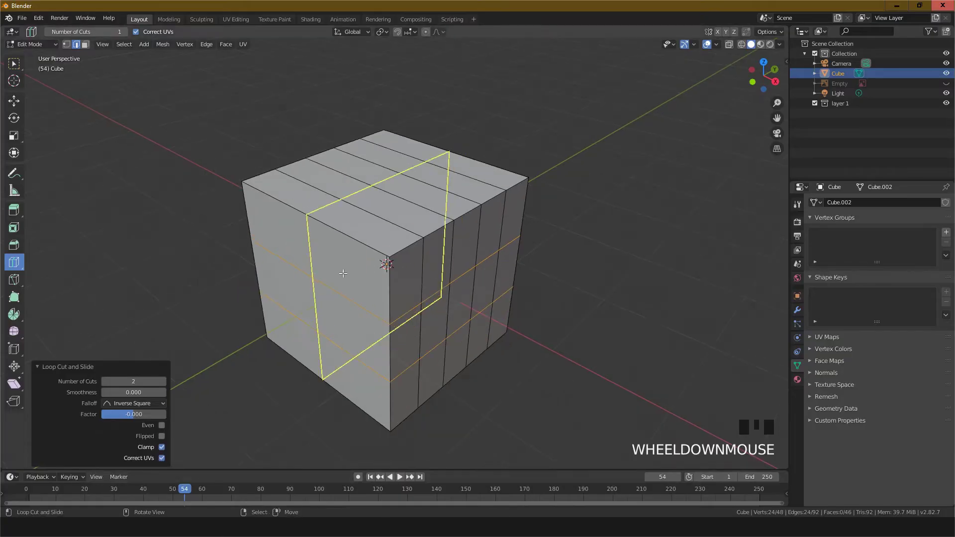
pyautogui.click(40, 44)
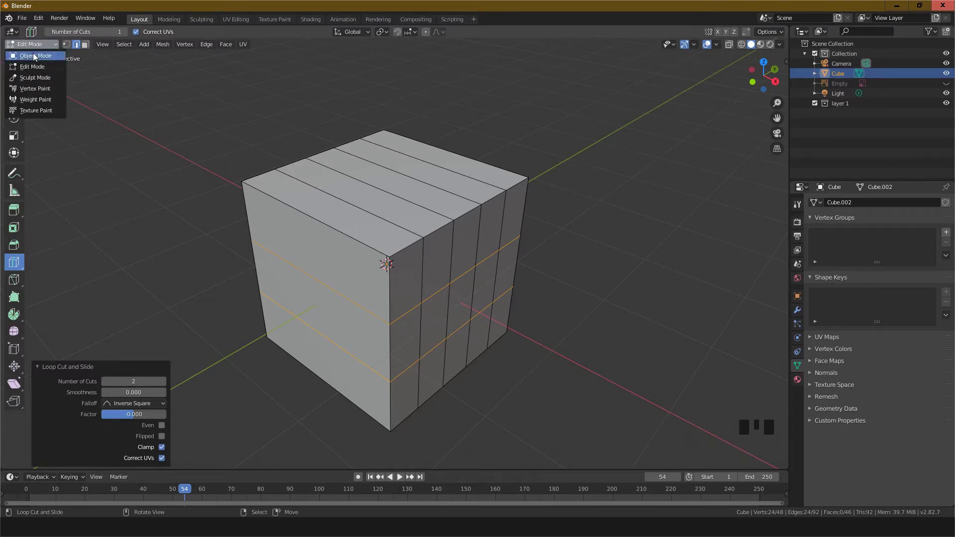
pyautogui.click(33, 56)
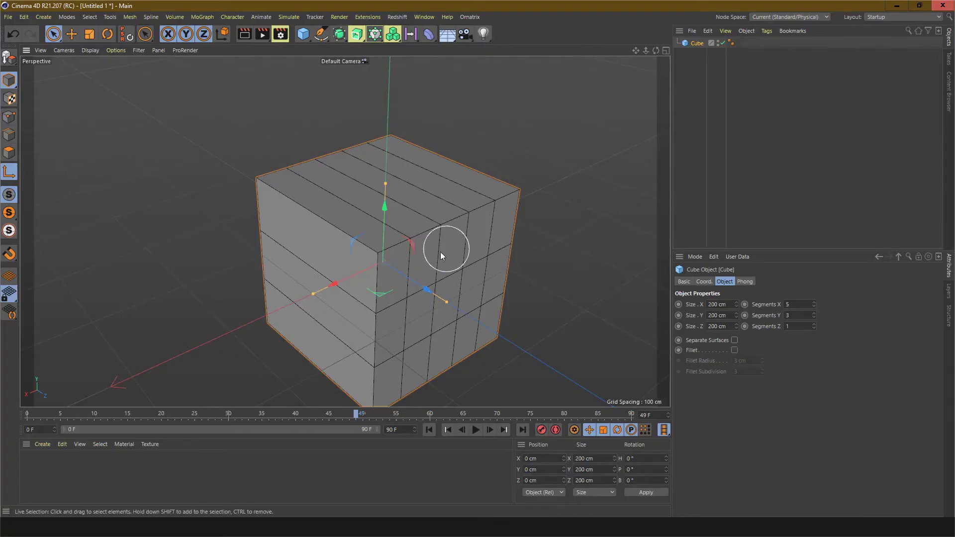
# - Convert the segmented parametric cube in Cinema 4D into an editable polygon object
pyautogui.scroll(2, 422, 255)
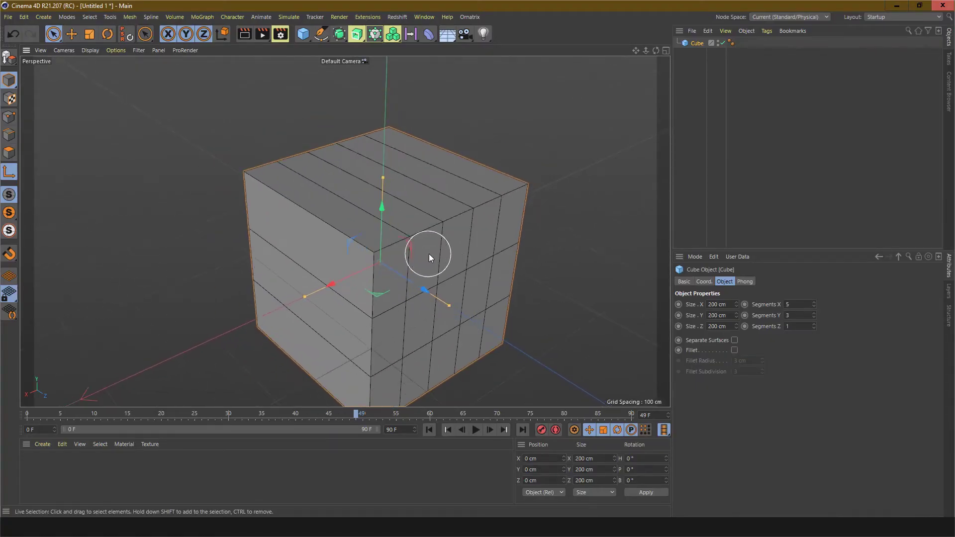
pyautogui.scroll(4, 429, 253)
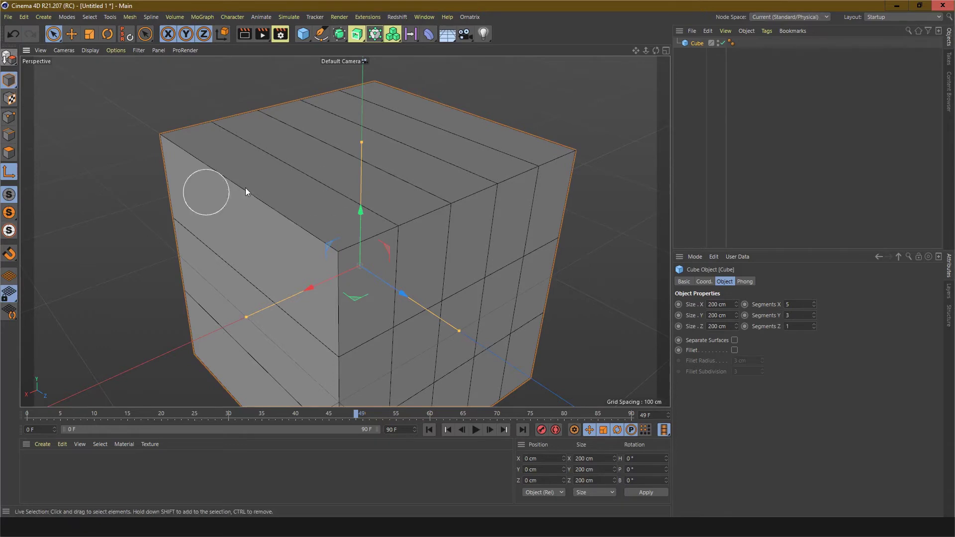
pyautogui.click(10, 61)
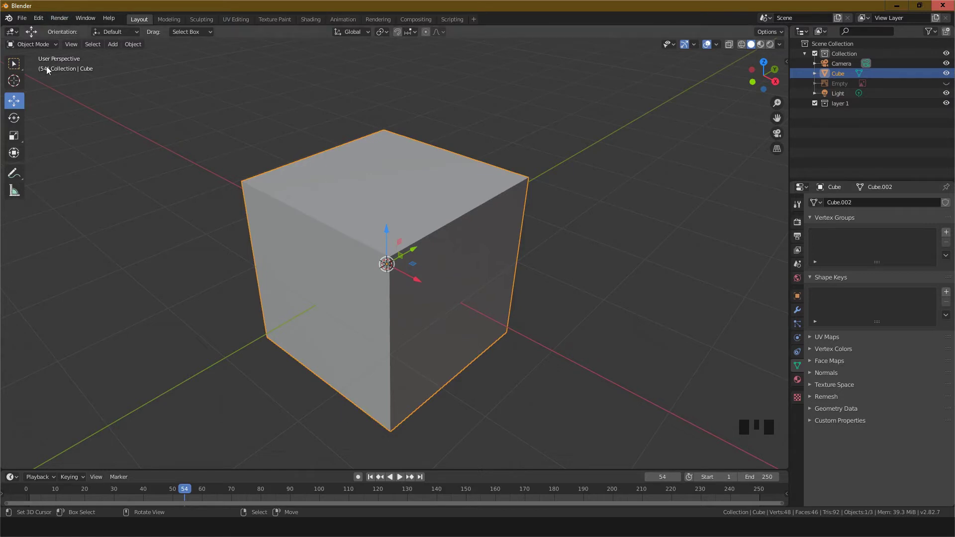
# - Switch to Blender, view the cube in Wireframe shading and return the viewport to Solid shading
pyautogui.click(40, 44)
pyautogui.scroll(2, 504, 217)
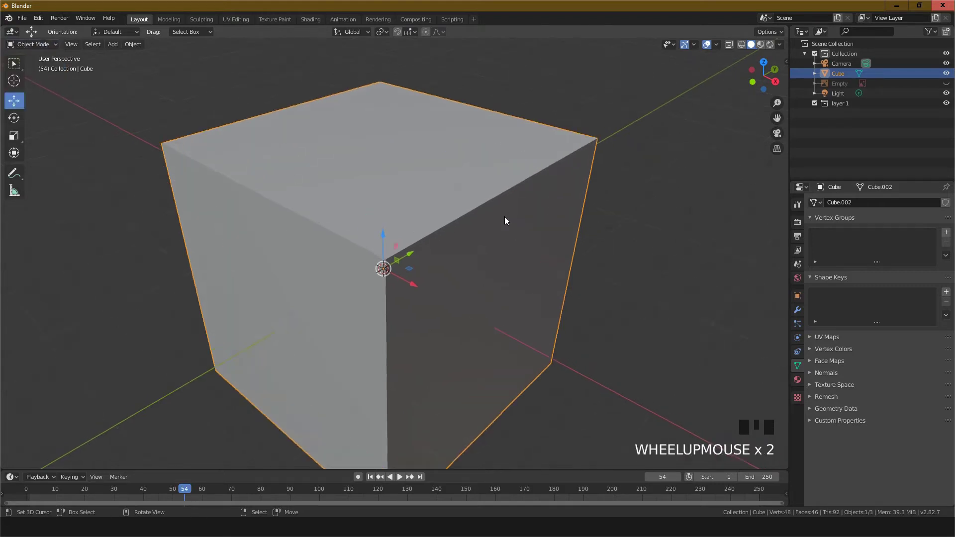
pyautogui.scroll(-2, 505, 216)
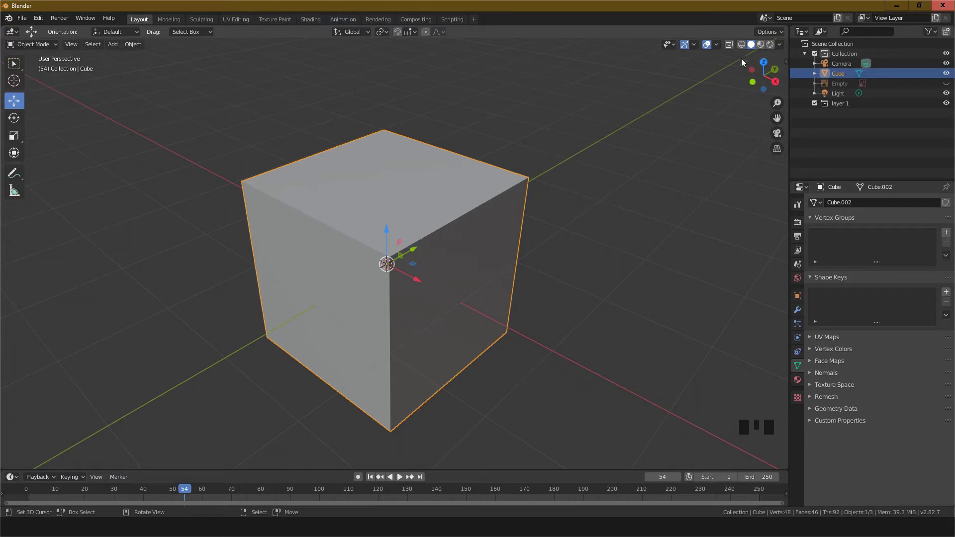
pyautogui.click(742, 45)
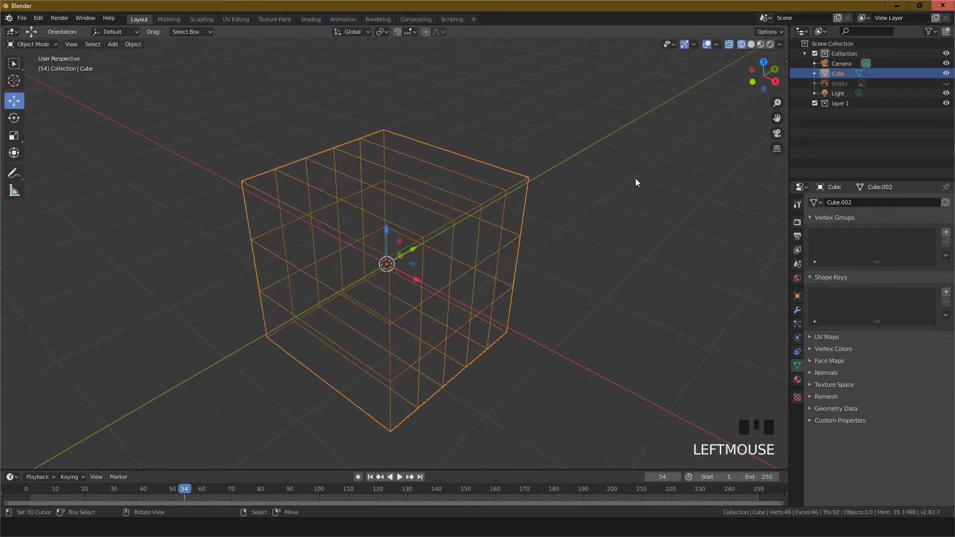
pyautogui.scroll(3, 636, 182)
pyautogui.scroll(-1, 650, 155)
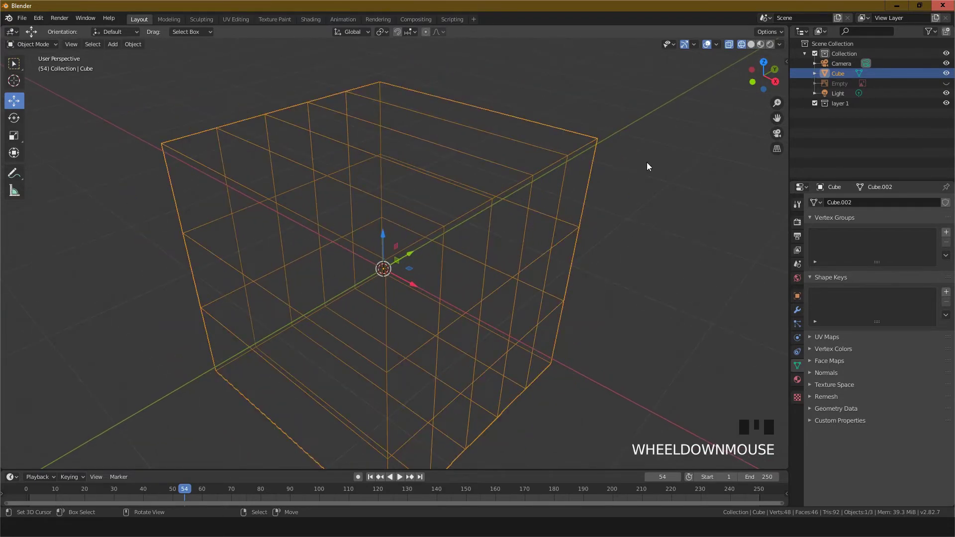
pyautogui.click(752, 45)
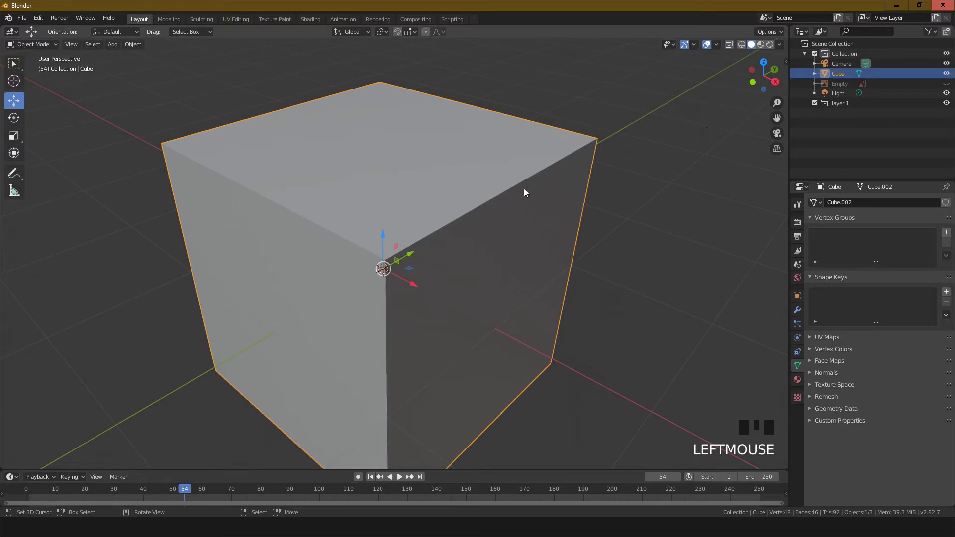
# - Preview the Blender cube in Material Preview and Rendered shading, then set the viewport to Wireframe
pyautogui.click(761, 45)
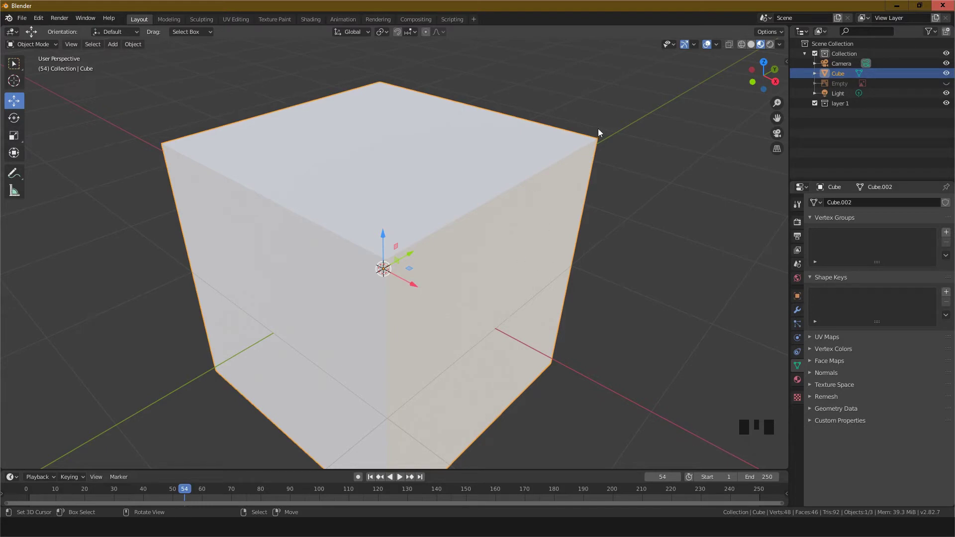
pyautogui.click(770, 45)
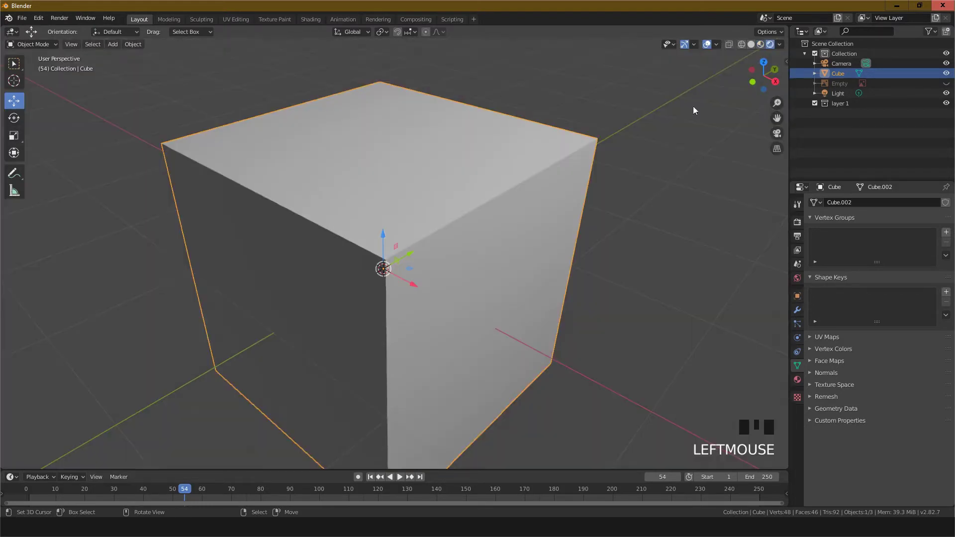
pyautogui.scroll(-4, 529, 198)
pyautogui.scroll(3, 530, 196)
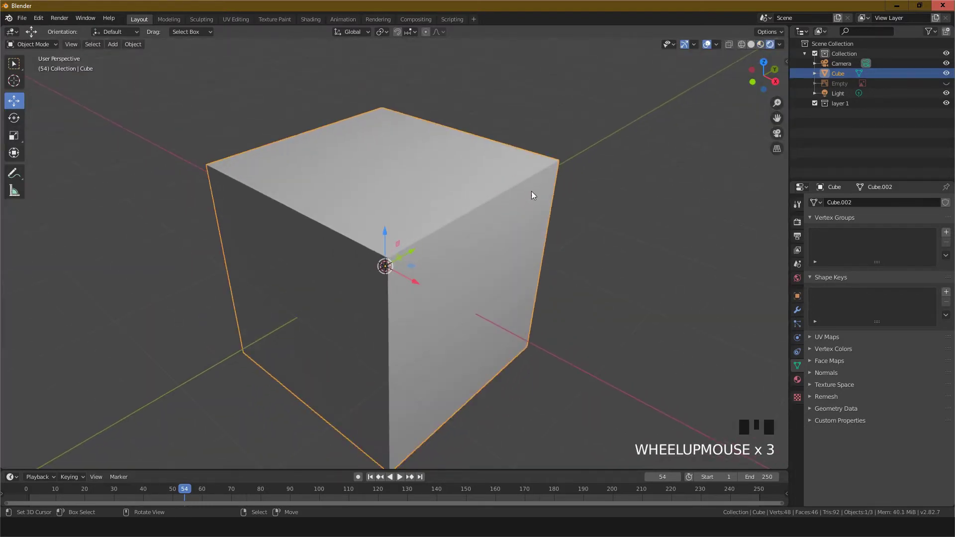
pyautogui.click(741, 44)
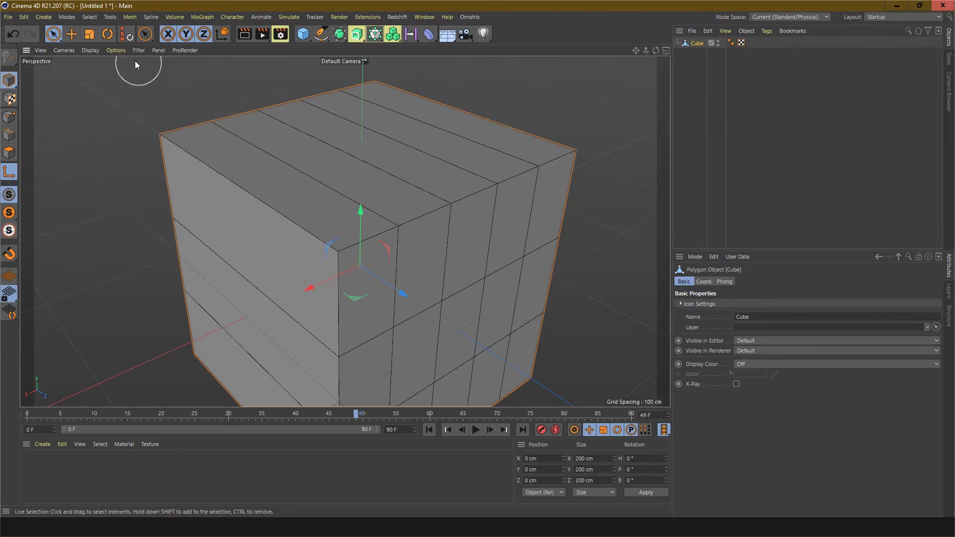
# - Switch to Cinema 4D, view the cube with Gouraud Shading and restore Gouraud Shading (Lines)
pyautogui.click(86, 51)
pyautogui.moveTo(92, 51)
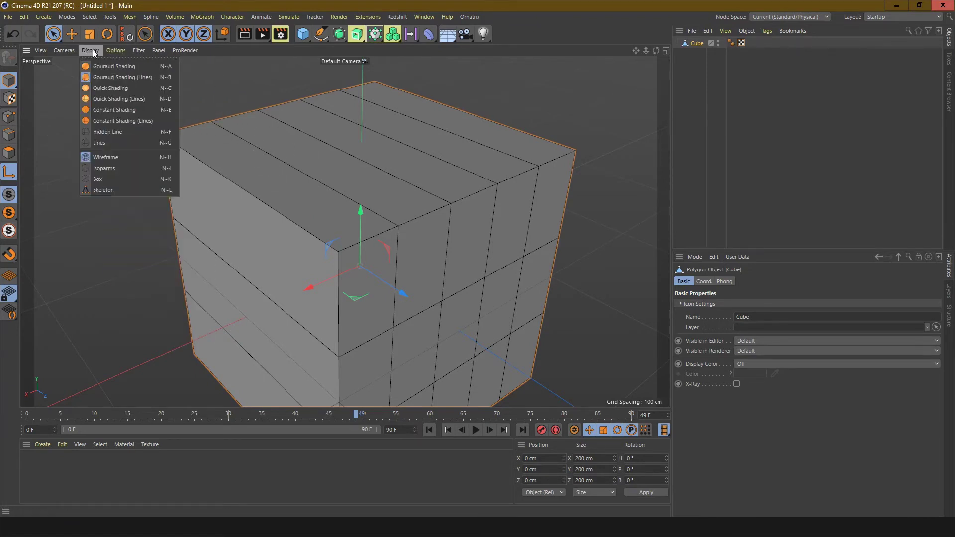
pyautogui.click(97, 68)
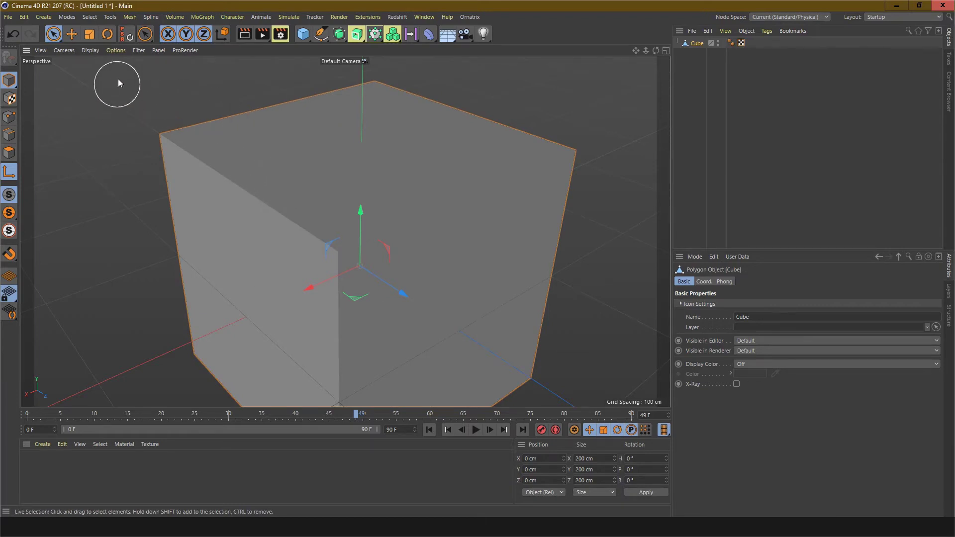
pyautogui.click(87, 50)
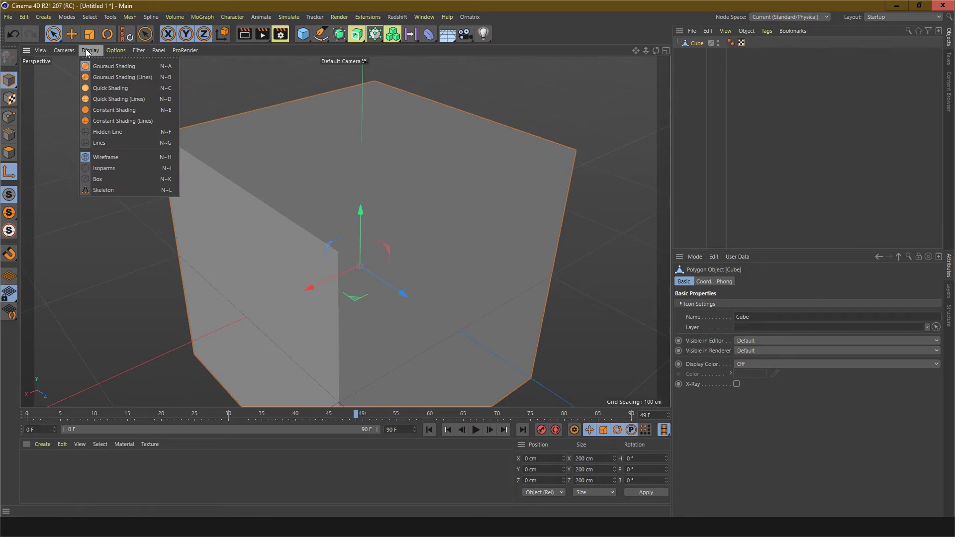
pyautogui.click(93, 77)
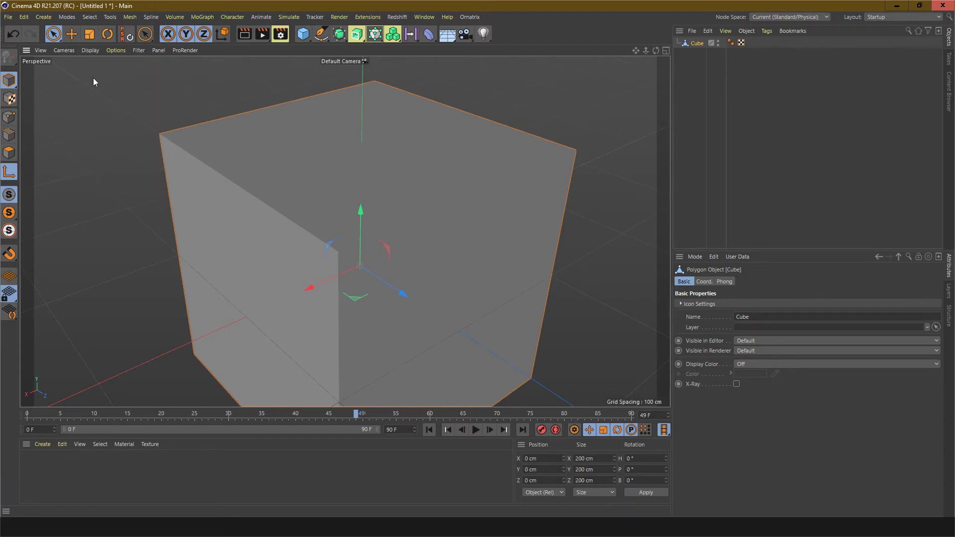
# - Set the Cinema 4D viewport display to Lines so the cube is drawn as a wireframe
pyautogui.click(90, 50)
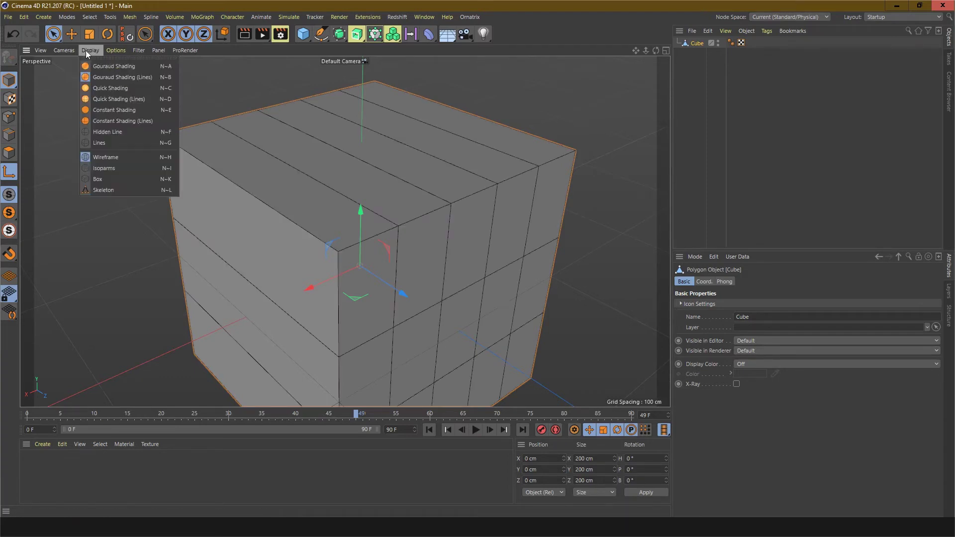
pyautogui.click(101, 143)
pyautogui.scroll(-2, 397, 243)
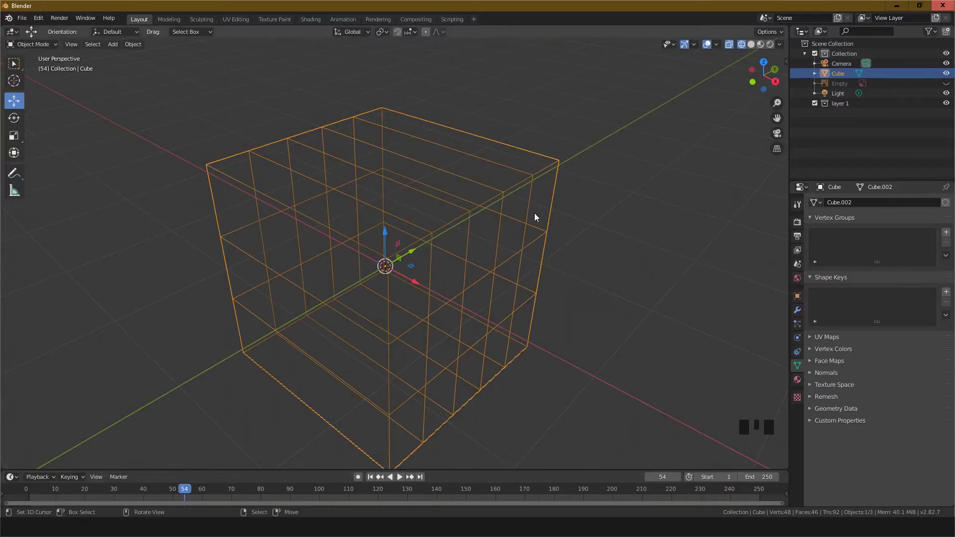
# - Switch to Blender, compare Wireframe and Solid viewport shading on the cube, and leave it in Solid
pyautogui.click(741, 44)
pyautogui.click(747, 43)
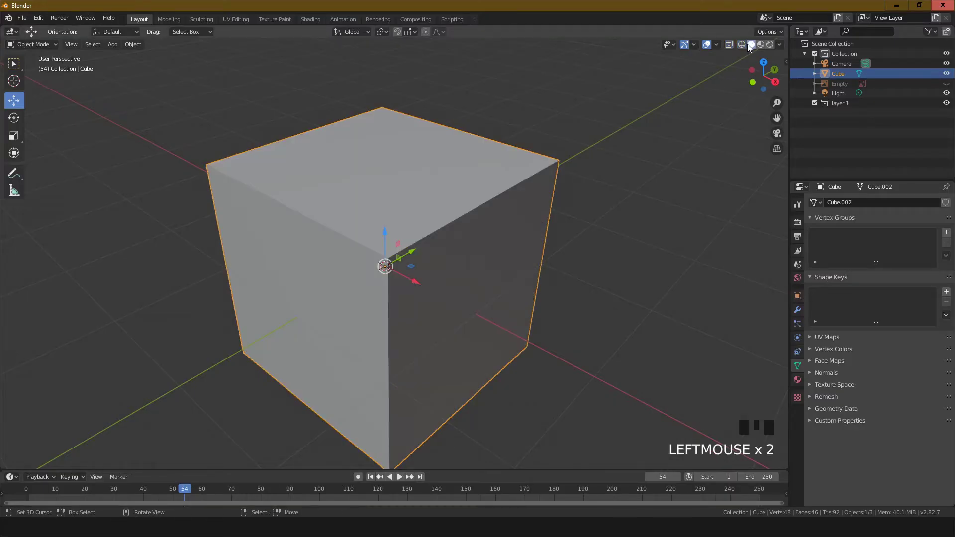
pyautogui.click(742, 45)
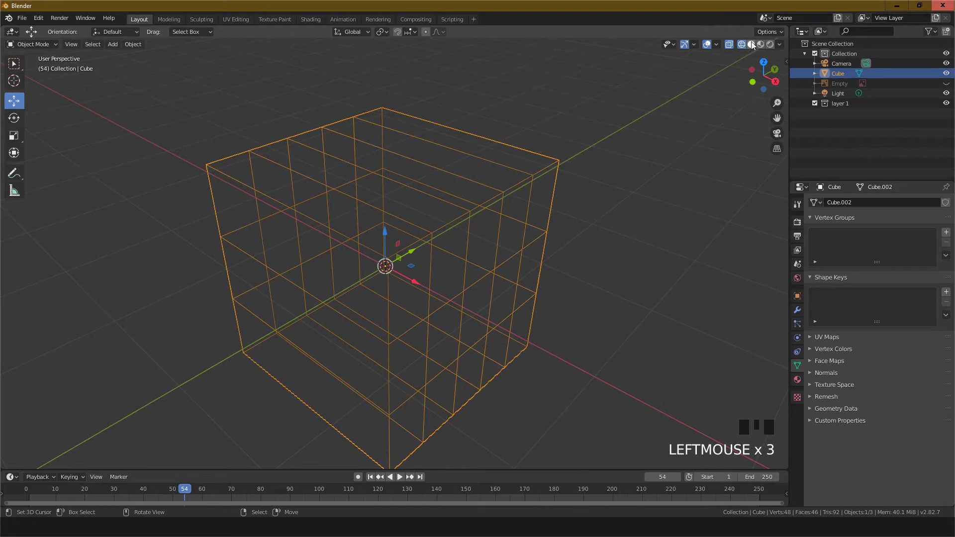
pyautogui.click(742, 44)
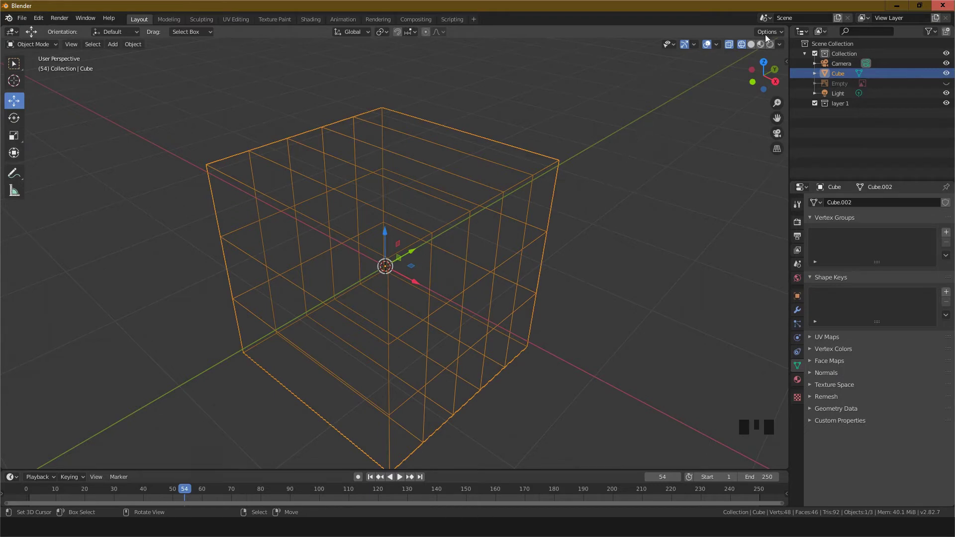
pyautogui.click(749, 44)
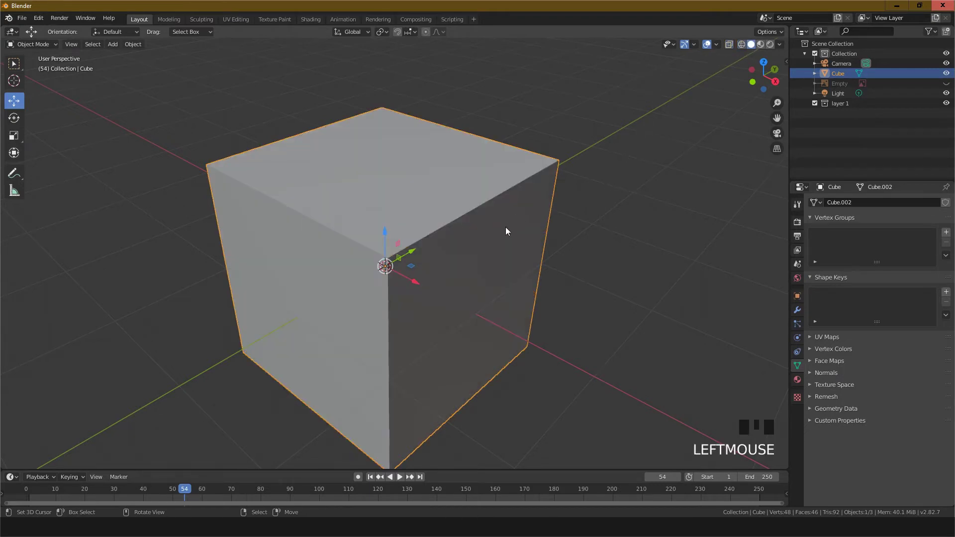
pyautogui.scroll(3, 437, 299)
pyautogui.scroll(-2, 437, 300)
# - Hide the viewport overlays to see the cube alone, show them again, and inspect the cube from other angles
pyautogui.click(709, 44)
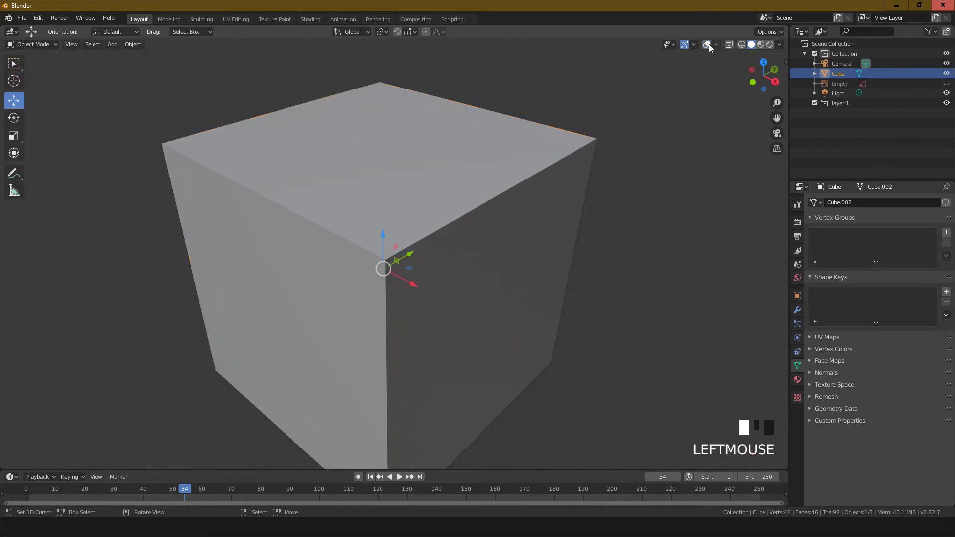
pyautogui.scroll(-3, 539, 405)
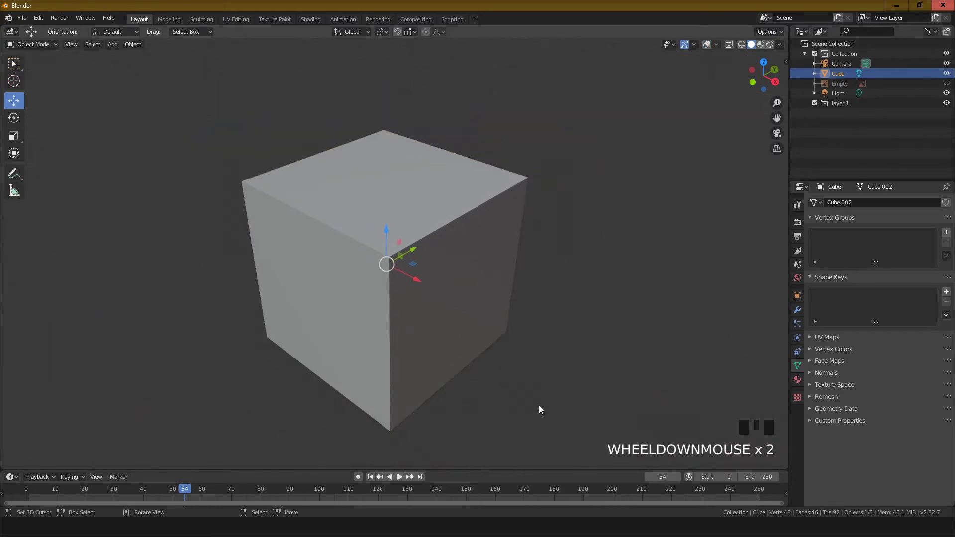
pyautogui.scroll(2, 550, 327)
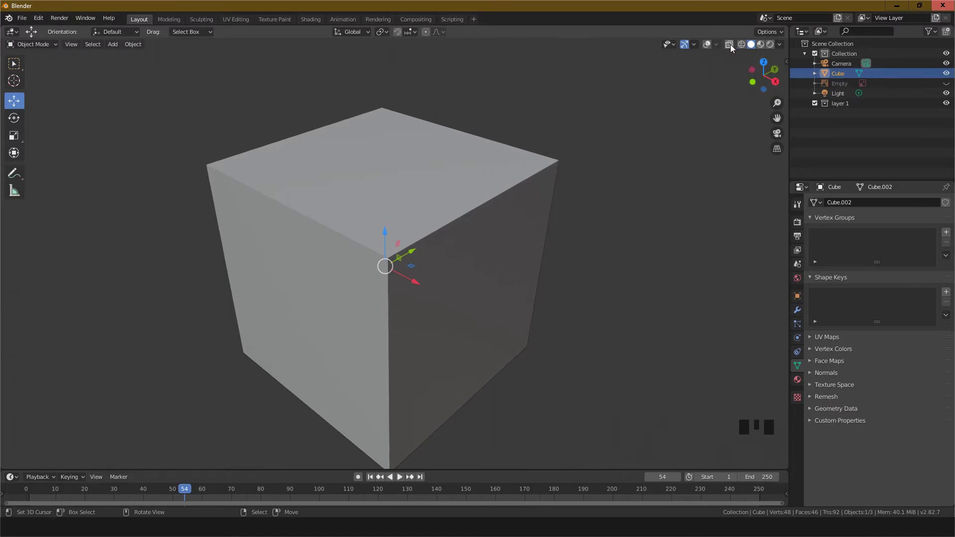
pyautogui.click(708, 44)
pyautogui.moveTo(578, 301); pyautogui.dragTo(550, 297, button='middle')
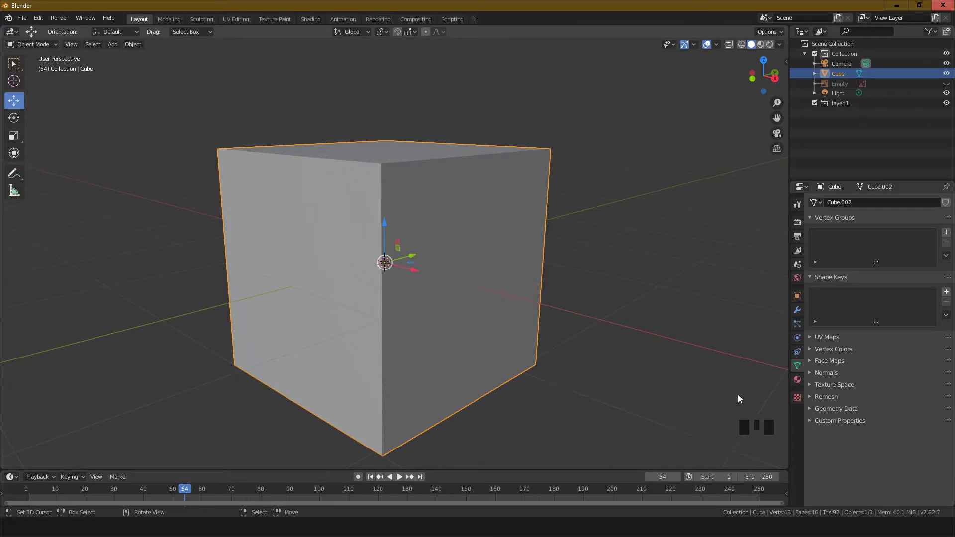
pyautogui.moveTo(599, 282); pyautogui.dragTo(490, 190, button='middle')
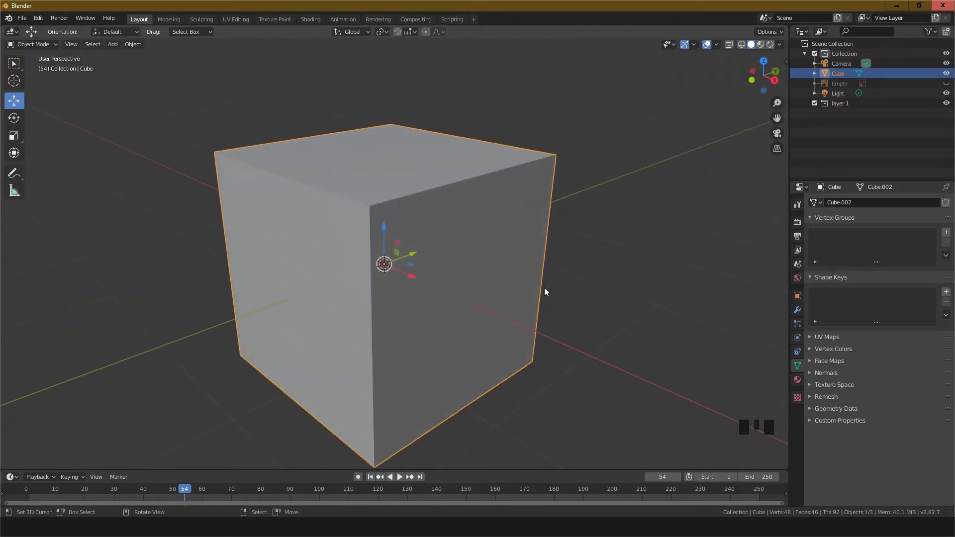
# - Open the Blender cube's Object properties and compare them with its Coordinates, Phong and Basic attributes in Cinema 4D
pyautogui.click(798, 296)
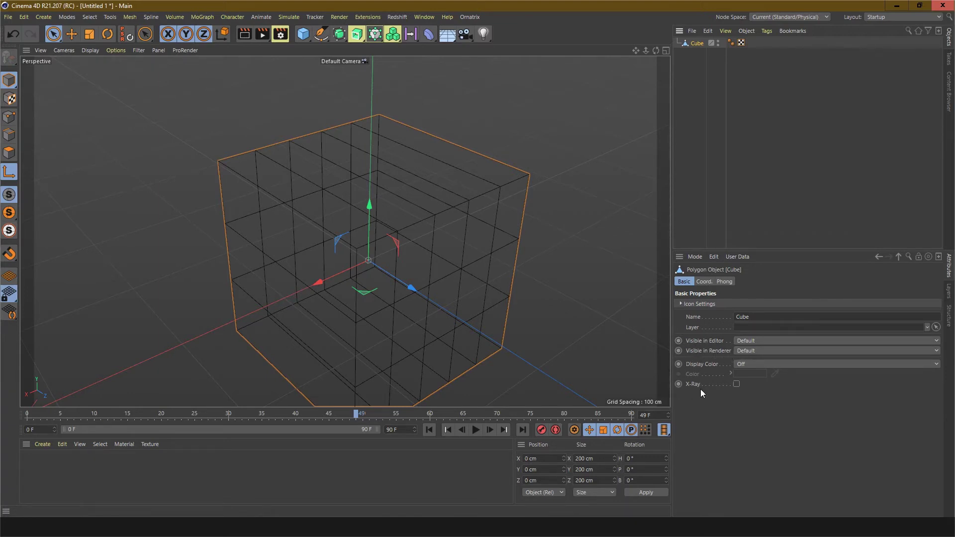
pyautogui.click(706, 282)
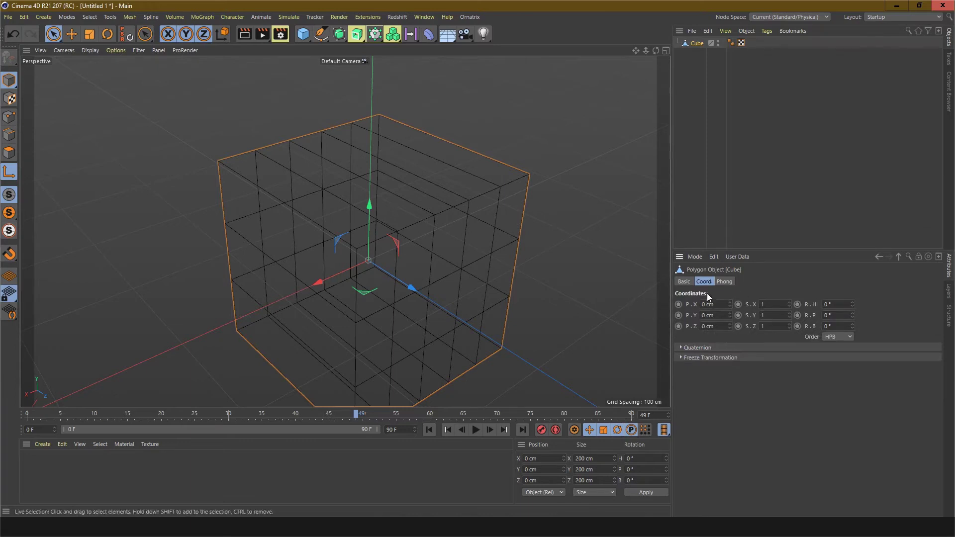
pyautogui.click(725, 281)
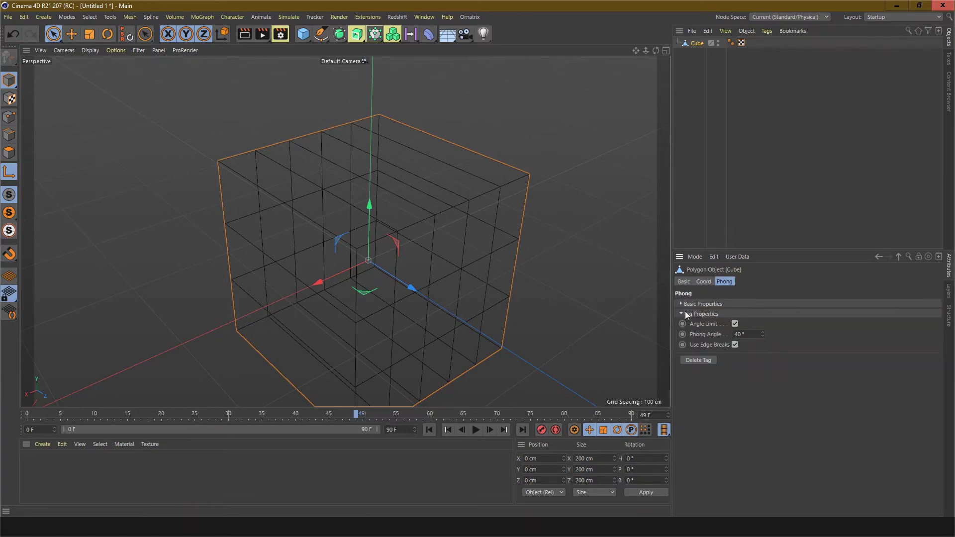
pyautogui.click(684, 282)
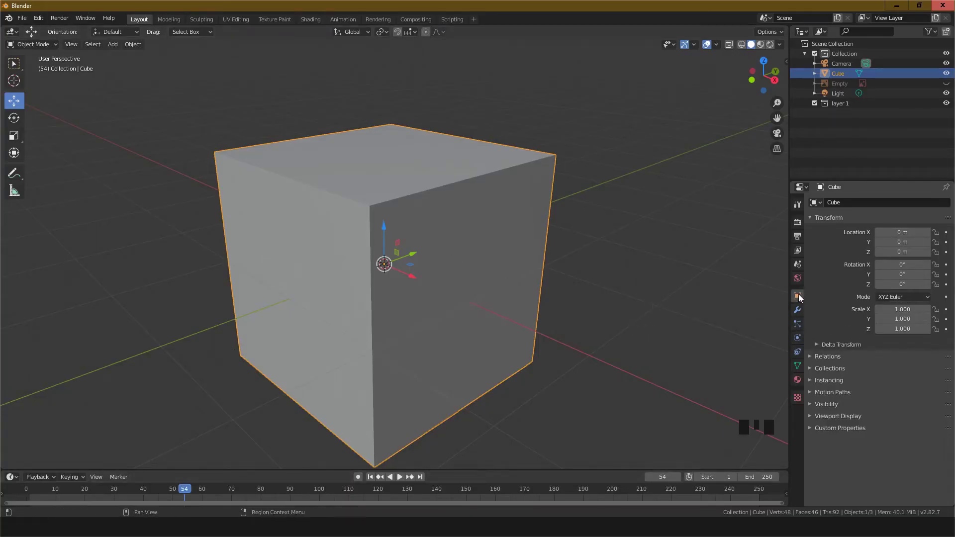
# - Examine the Relations, Collections, Instancing, Motion Paths, Visibility and Viewport Display sections of the Blender cube's Object properties, collapsing each again
pyautogui.rightClick(492, 186)
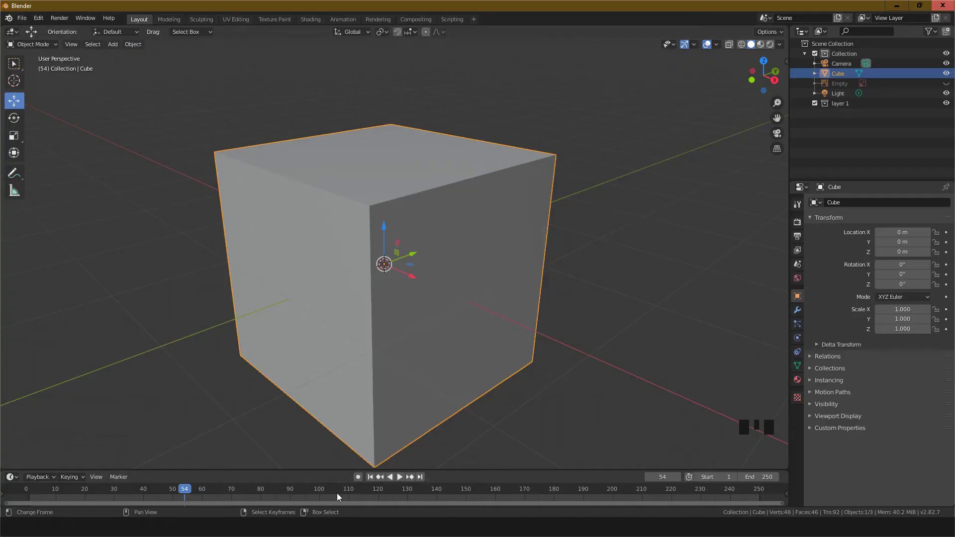
pyautogui.click(814, 358)
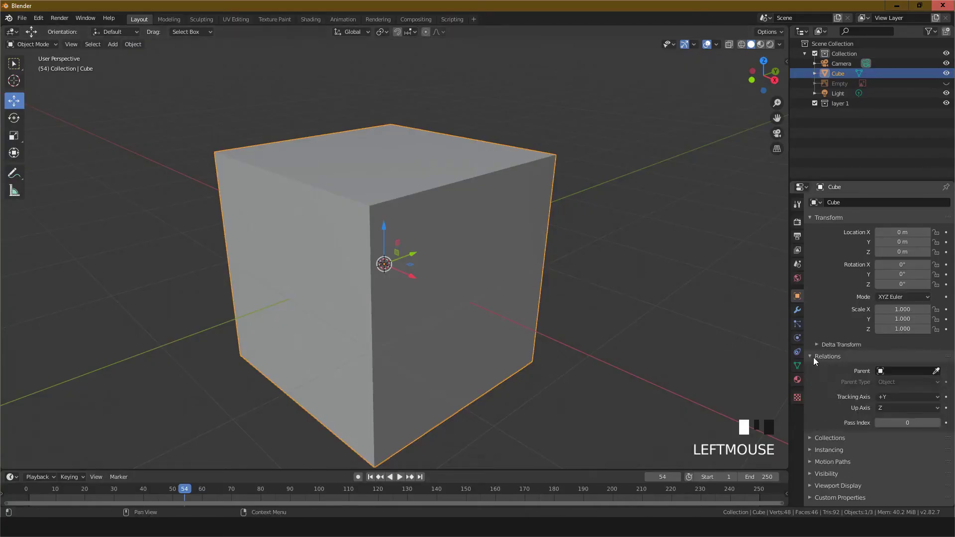
pyautogui.click(814, 357)
pyautogui.click(811, 368)
pyautogui.click(811, 370)
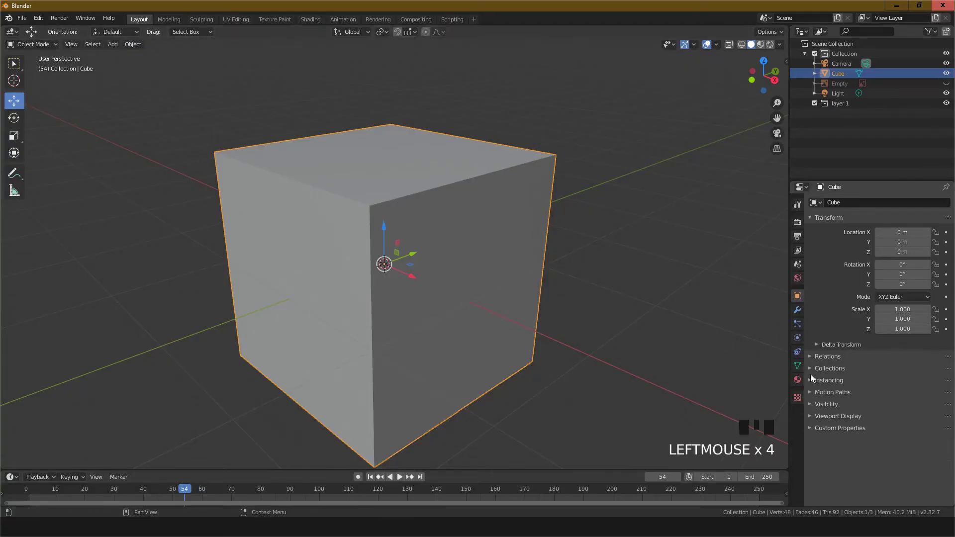
pyautogui.click(810, 380)
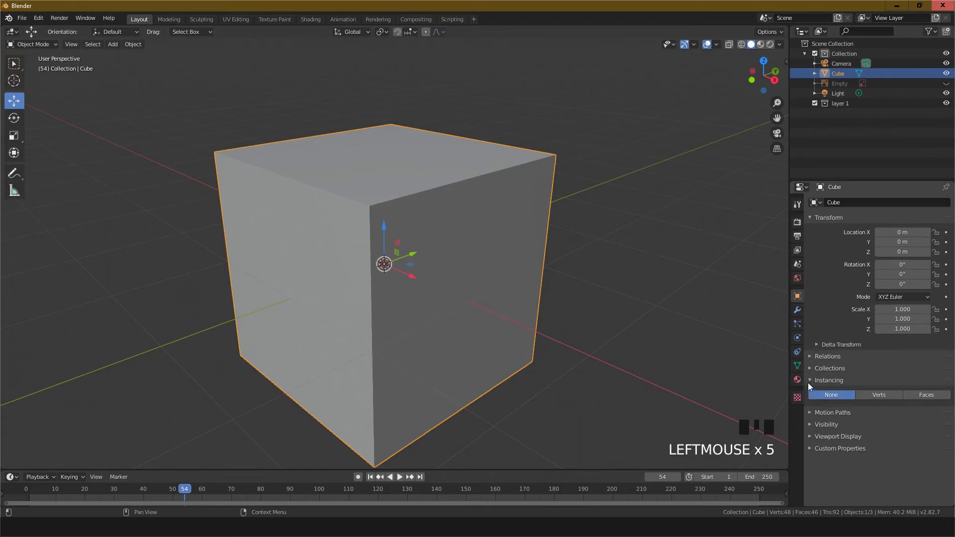
pyautogui.click(810, 380)
pyautogui.click(811, 392)
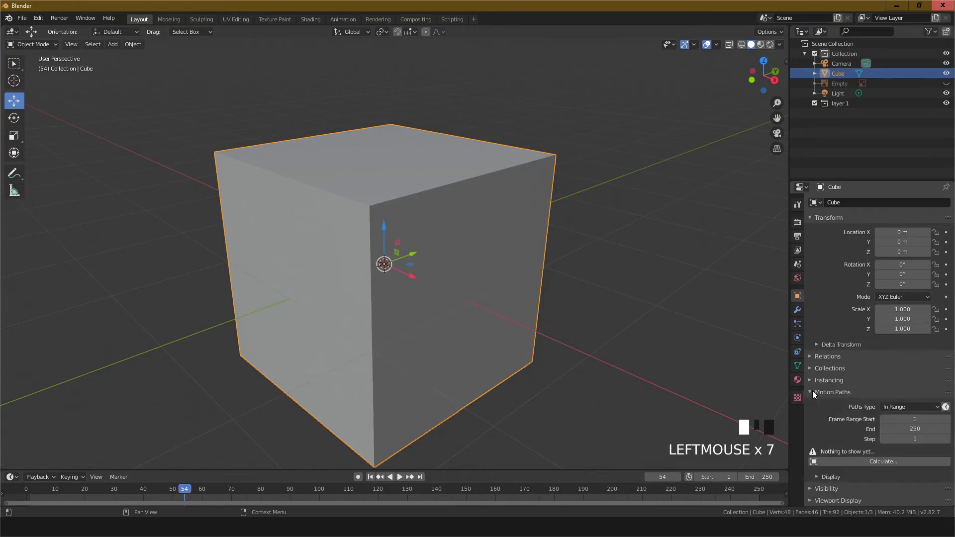
pyautogui.click(813, 391)
pyautogui.click(812, 406)
pyautogui.click(811, 407)
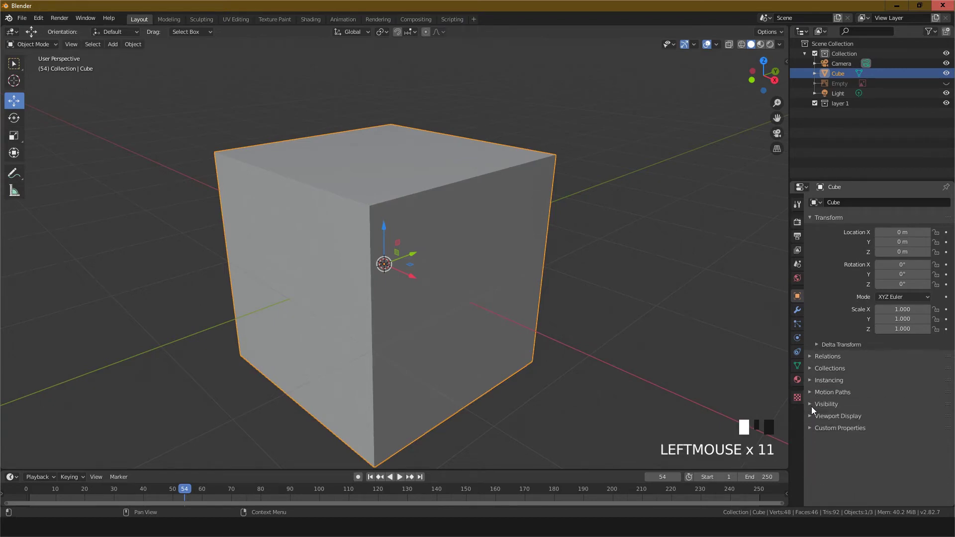
pyautogui.click(808, 415)
pyautogui.click(808, 415)
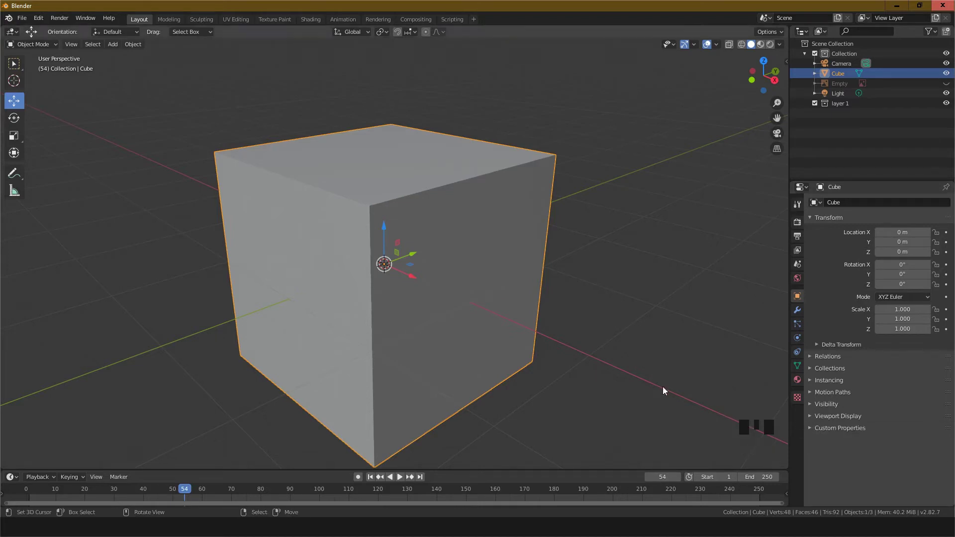
# - Compare the cube in the Blender viewport and in Cinema 4D from different distances and angles
pyautogui.scroll(-3, 618, 367)
pyautogui.scroll(2, 619, 367)
pyautogui.scroll(-1, 619, 361)
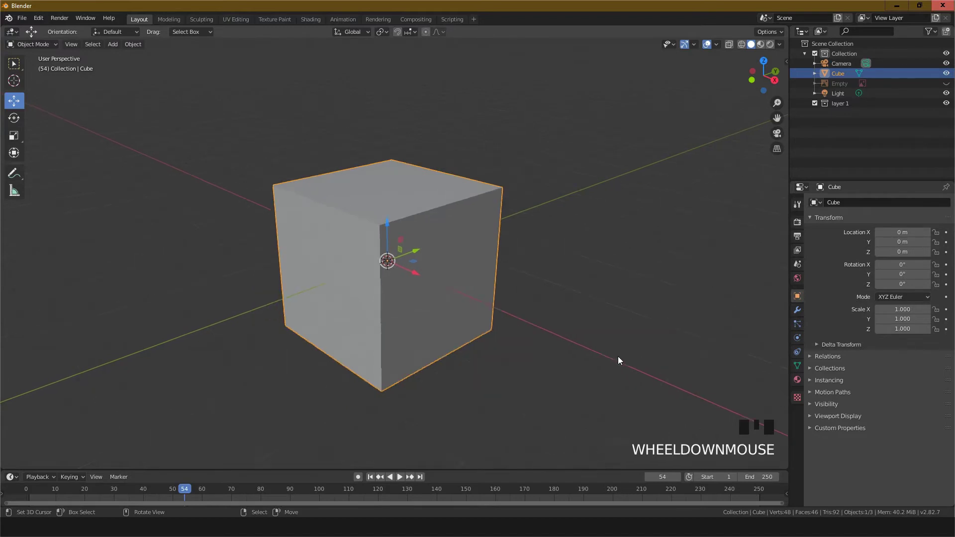
pyautogui.scroll(2, 619, 360)
pyautogui.scroll(1, 618, 356)
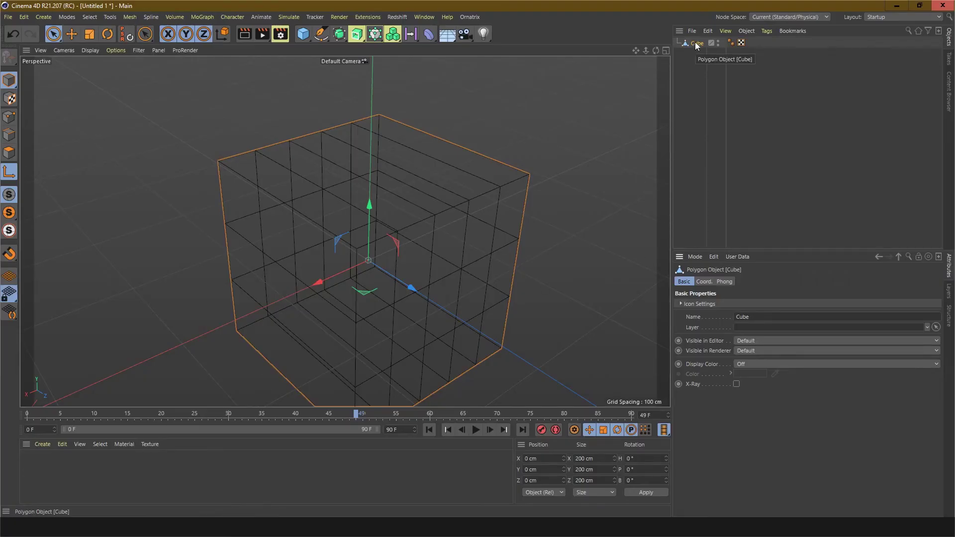
pyautogui.scroll(-2, 492, 233)
pyautogui.scroll(-3, 479, 246)
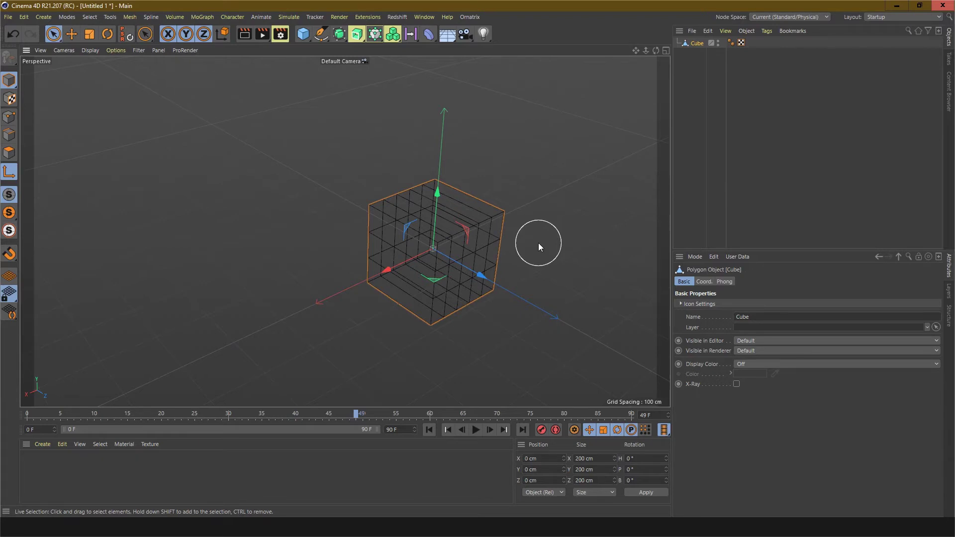
pyautogui.moveTo(540, 236)
pyautogui.mouseDown(button='middle')
pyautogui.moveTo(516, 220)
pyautogui.moveTo(528, 214)
pyautogui.mouseUp(button='middle')
pyautogui.moveTo(560, 232)
pyautogui.keyDown('alt'); pyautogui.mouseDown()
pyautogui.moveTo(533, 218)
pyautogui.moveTo(498, 244)
pyautogui.mouseUp(); pyautogui.keyUp('alt')
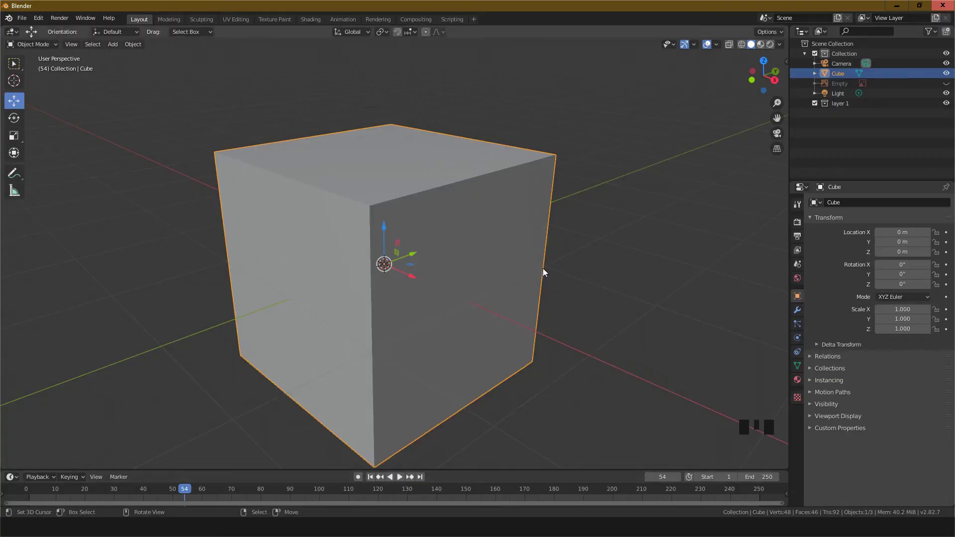
# - Switch to Blender and select the camera, the light and the cube together
pyautogui.scroll(-9, 542, 269)
pyautogui.scroll(2, 529, 273)
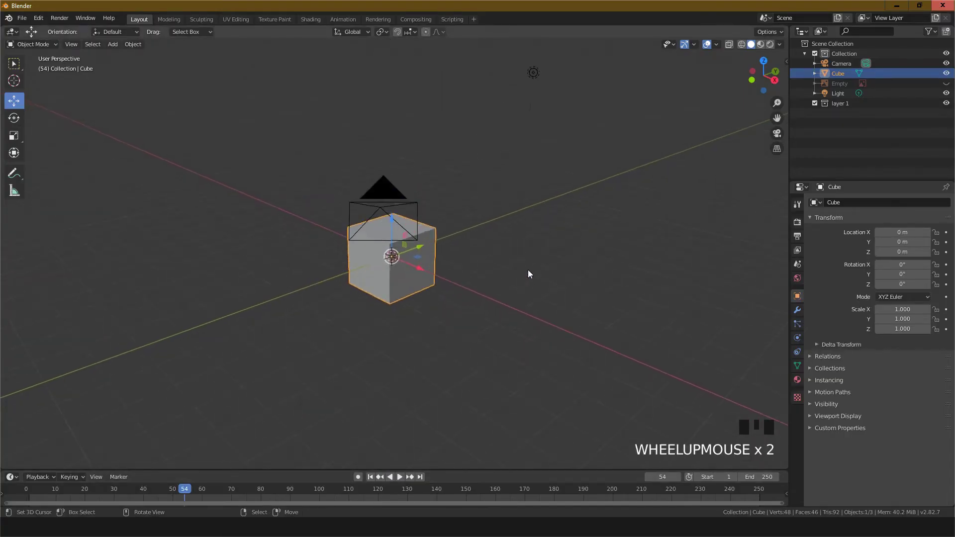
pyautogui.keyDown('shift'); pyautogui.moveTo(516, 239); pyautogui.dragTo(500, 253, button='middle'); pyautogui.keyUp('shift')
pyautogui.scroll(3, 507, 267)
pyautogui.scroll(-3, 507, 268)
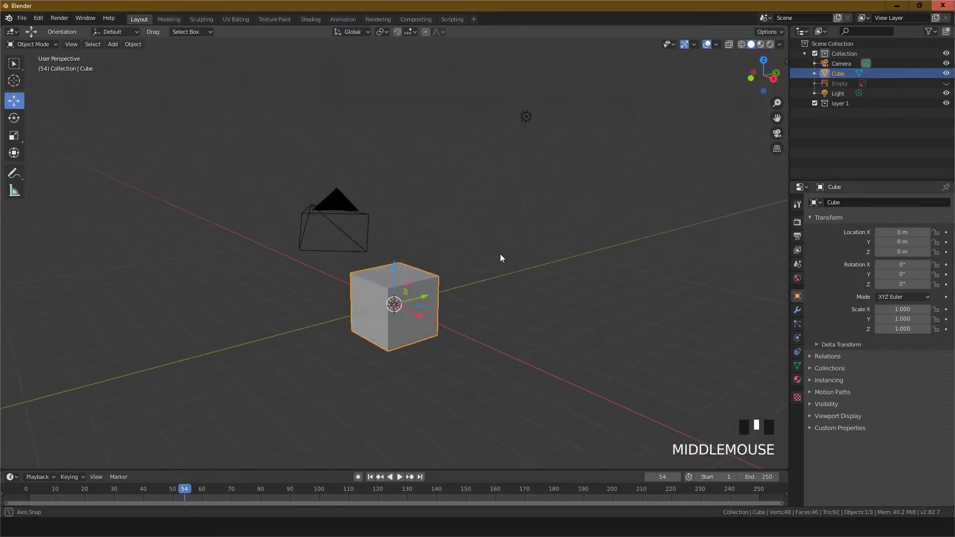
pyautogui.scroll(-1, 518, 268)
pyautogui.scroll(3, 497, 269)
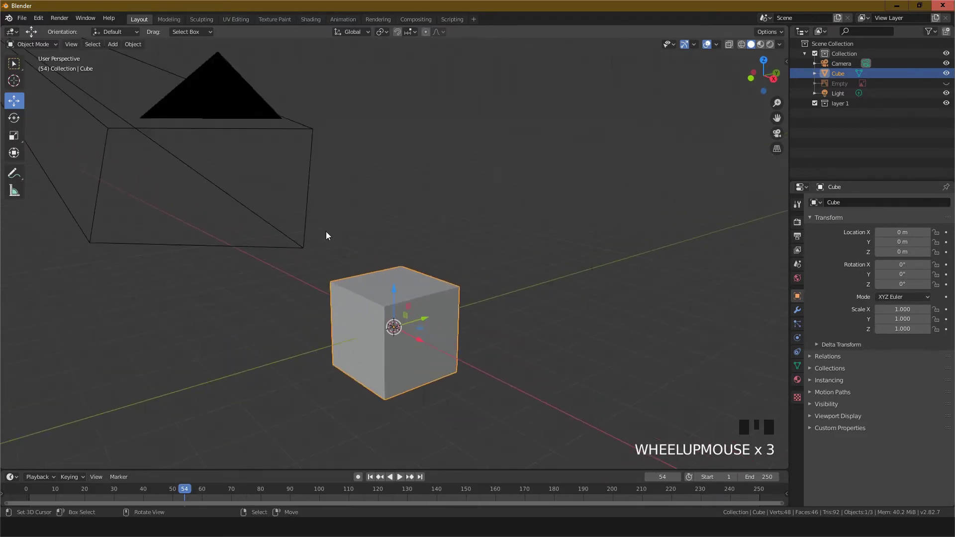
pyautogui.scroll(-2, 328, 231)
pyautogui.rightClick(321, 208)
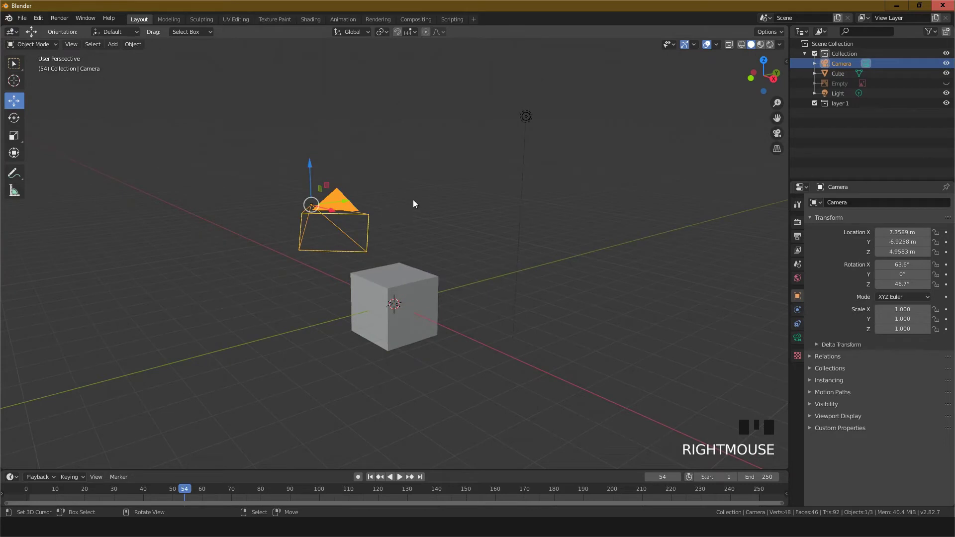
pyautogui.scroll(2, 414, 200)
pyautogui.scroll(-2, 413, 197)
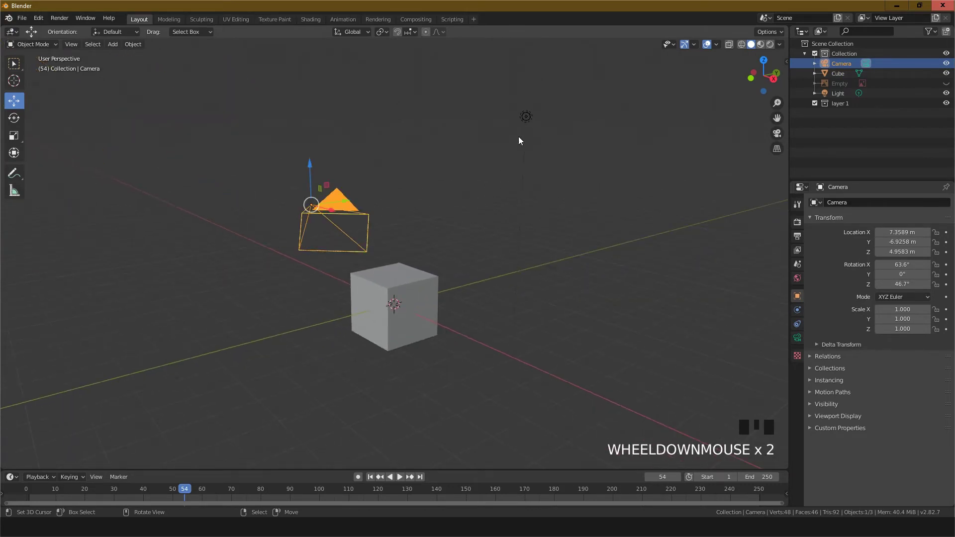
pyautogui.keyDown('shift'); pyautogui.rightClick(526, 117); pyautogui.keyUp('shift')
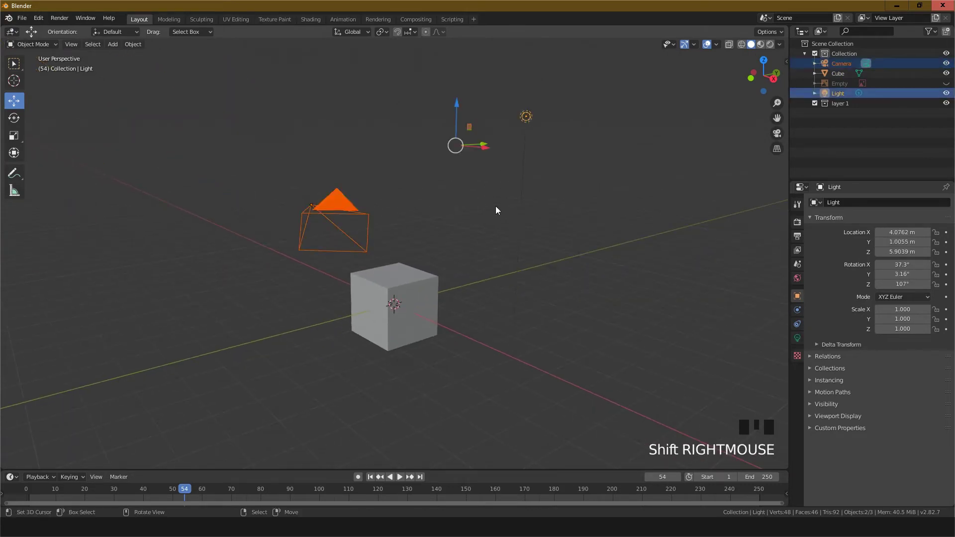
pyautogui.scroll(1, 496, 209)
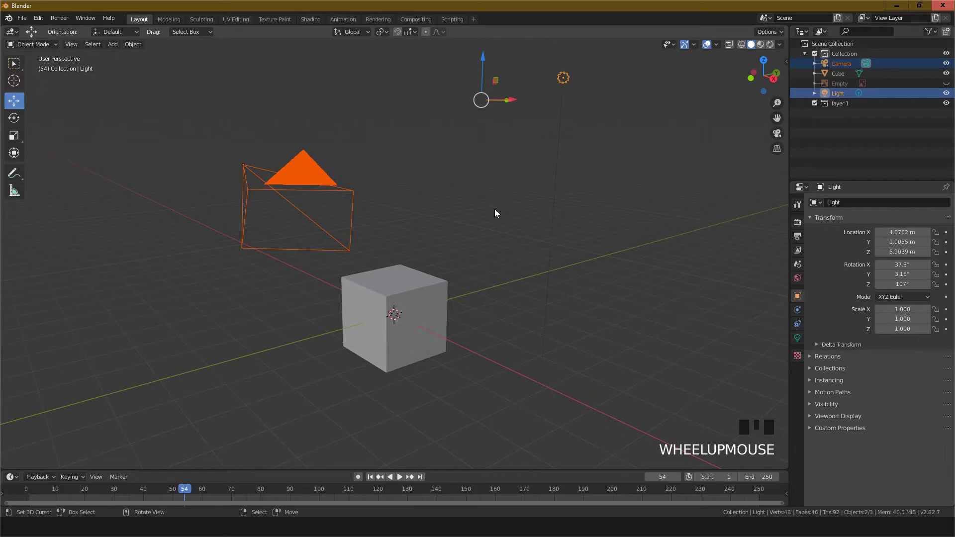
pyautogui.keyDown('shift'); pyautogui.rightClick(369, 281); pyautogui.keyUp('shift')
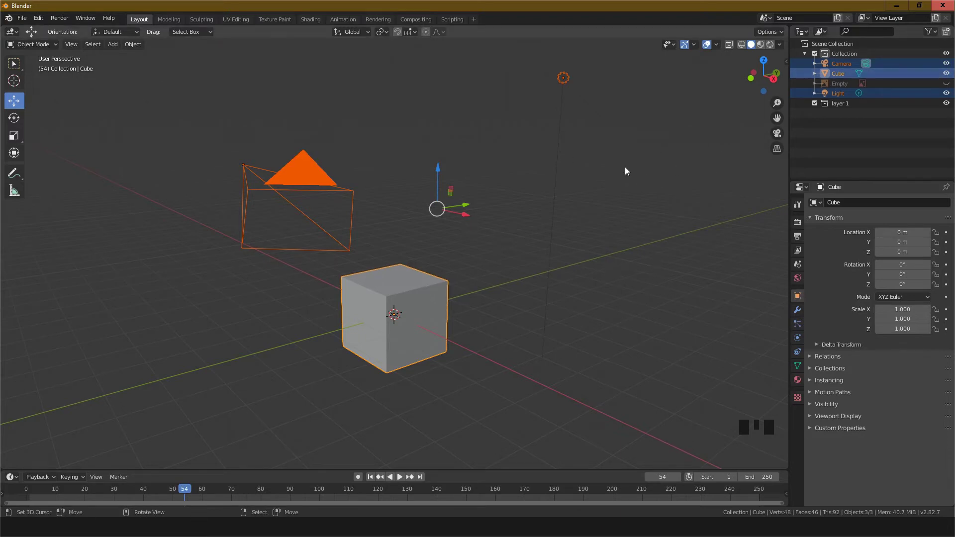
pyautogui.click(525, 203)
pyautogui.press('a')
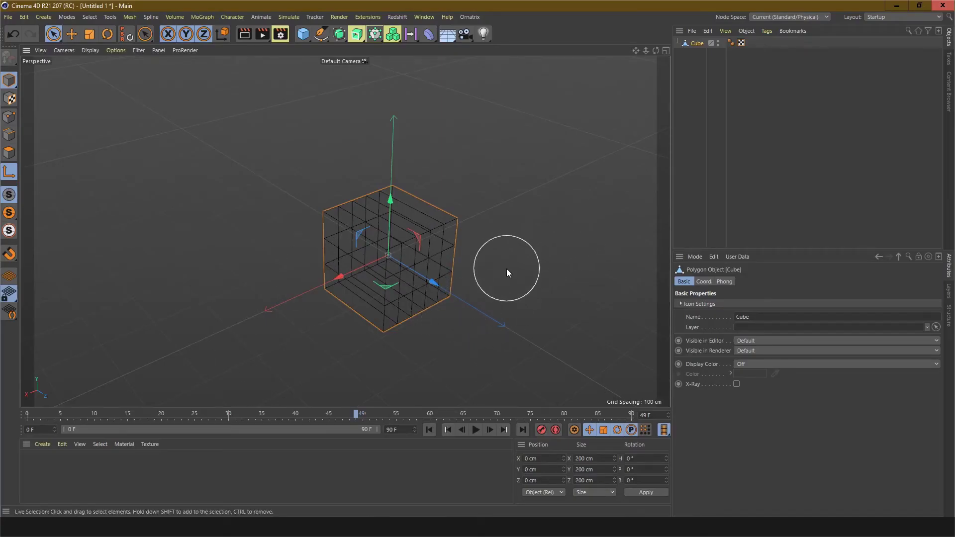
# - Switch to Cinema 4D and set the viewport display to Gouraud Shading (Lines), viewing the cube slightly from above
pyautogui.keyDown('alt'); pyautogui.moveTo(507, 282); pyautogui.dragTo(506, 239); pyautogui.keyUp('alt')
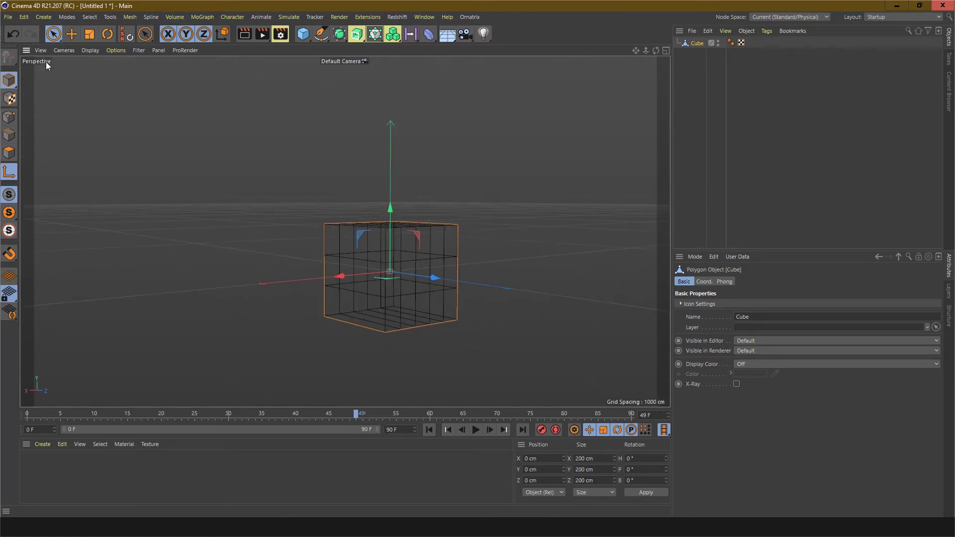
pyautogui.click(82, 52)
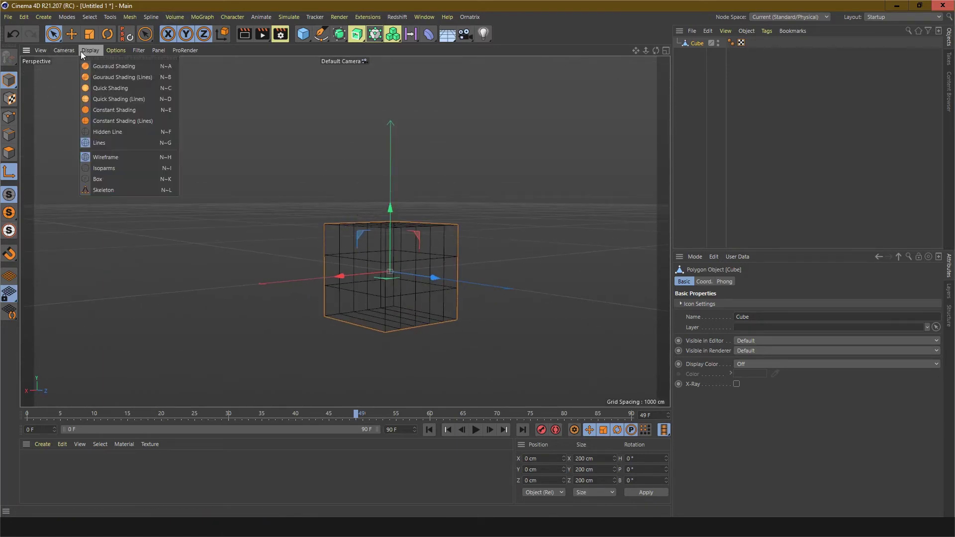
pyautogui.click(111, 73)
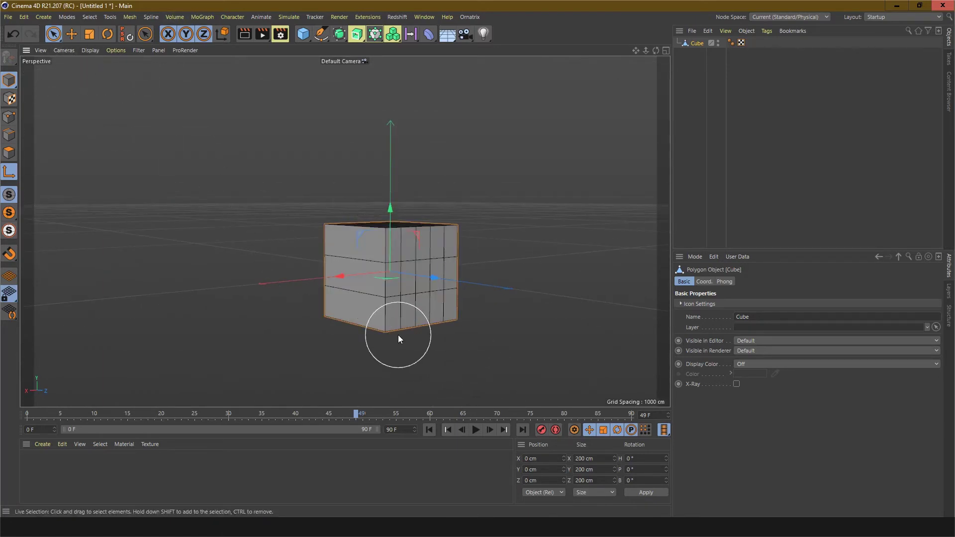
pyautogui.keyDown('alt'); pyautogui.moveTo(398, 336); pyautogui.dragTo(363, 364); pyautogui.keyUp('alt')
pyautogui.keyDown('alt'); pyautogui.moveTo(399, 336); pyautogui.dragTo(462, 312, button='middle'); pyautogui.keyUp('alt')
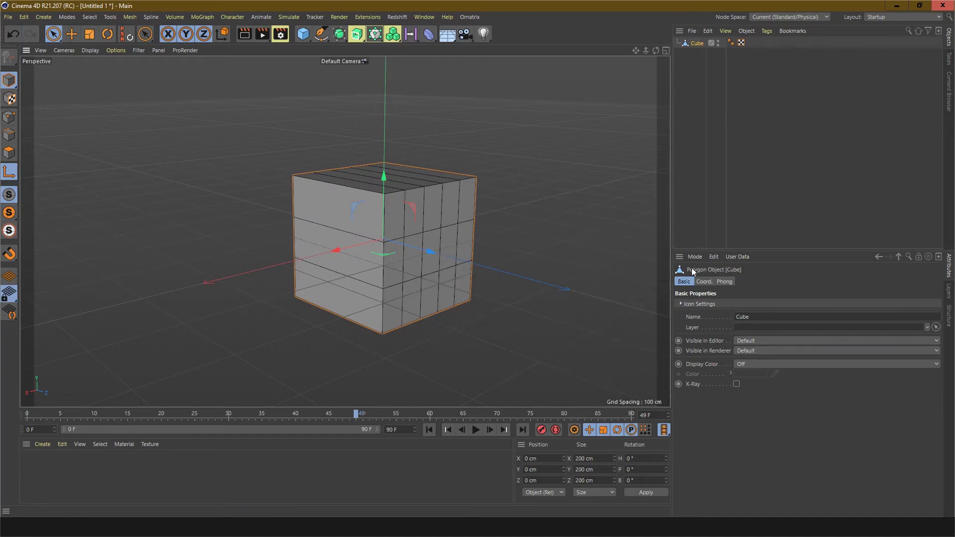
pyautogui.scroll(2, 472, 221)
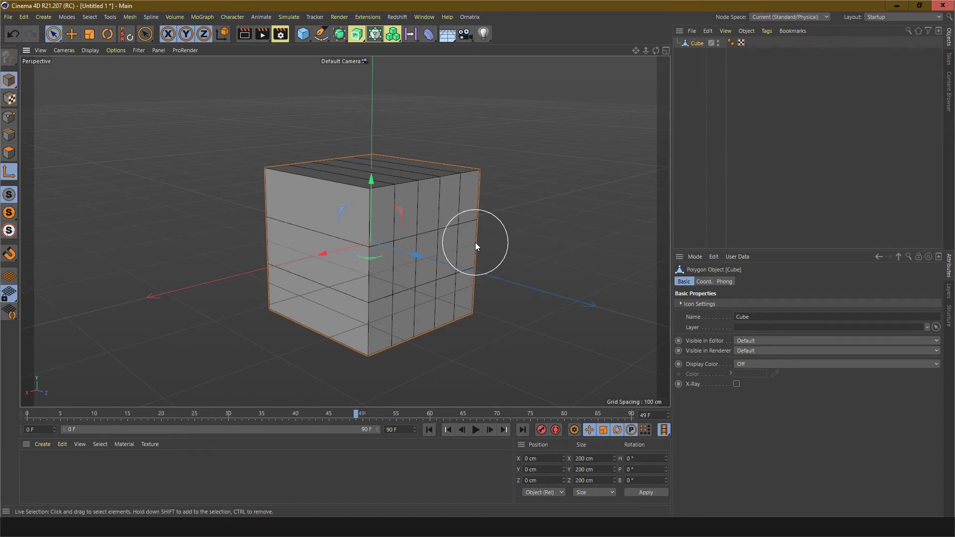
# - Show the layer's attributes using the Layer mode and compare them with the layer list
pyautogui.click(698, 254)
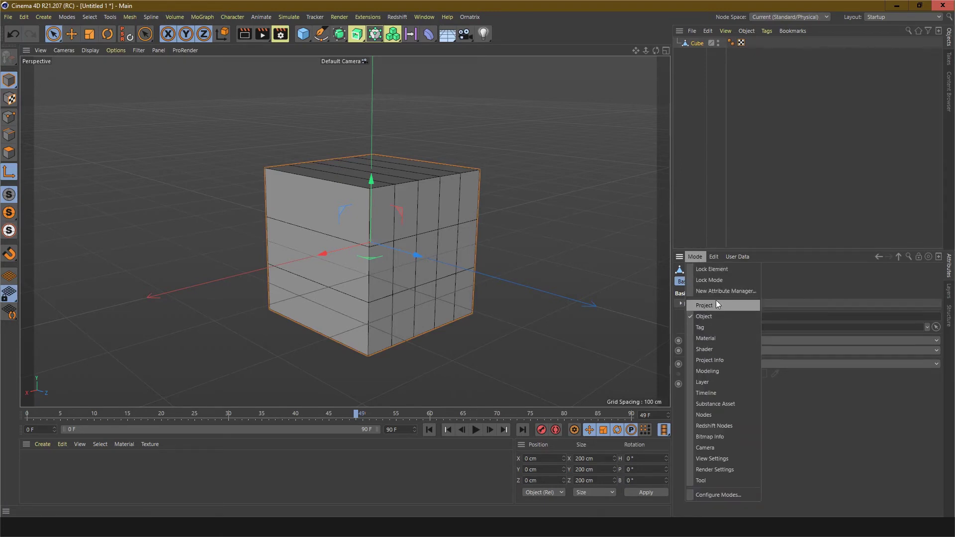
pyautogui.click(701, 384)
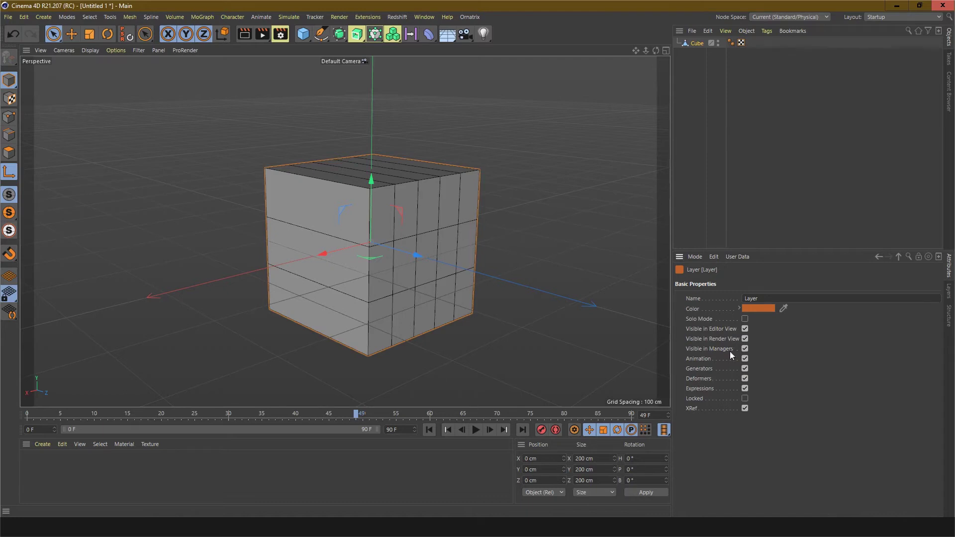
pyautogui.rightClick(772, 327)
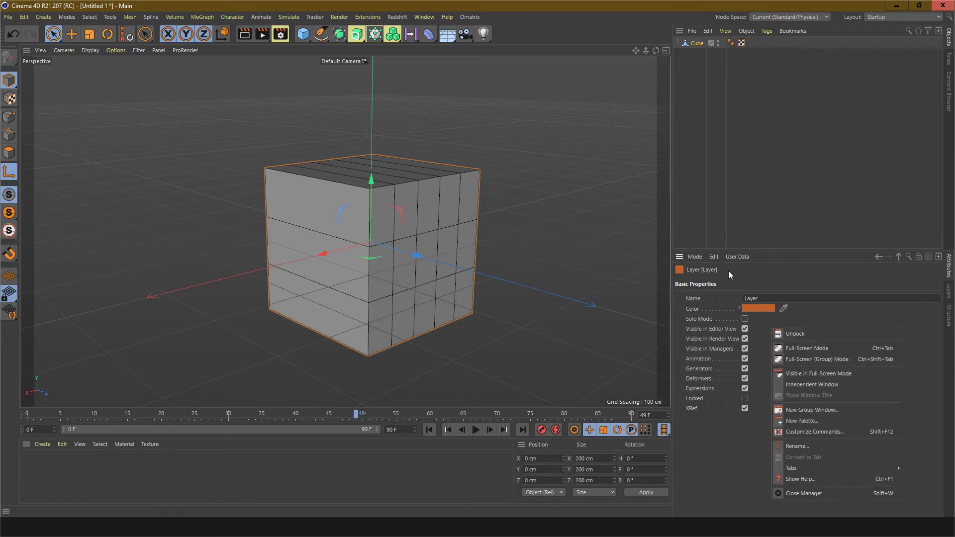
pyautogui.click(763, 272)
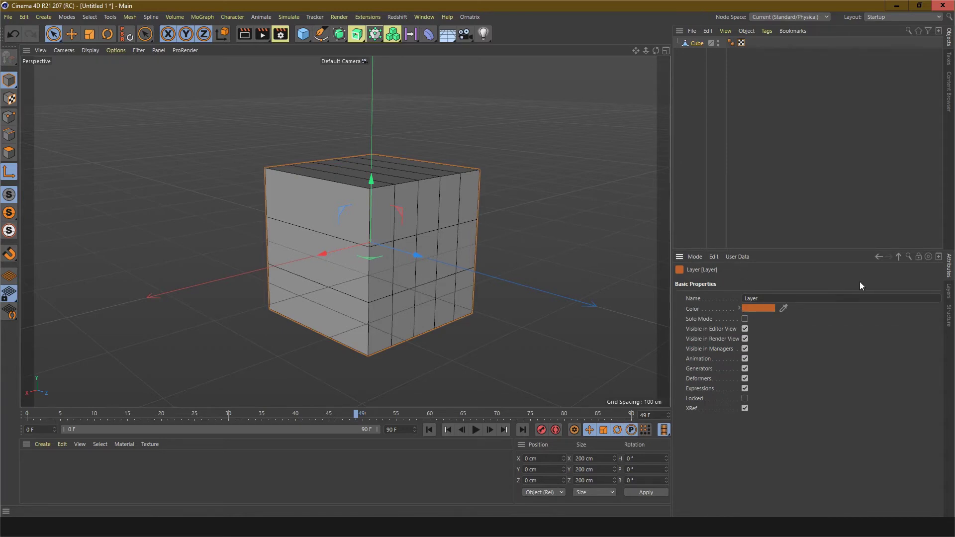
pyautogui.click(950, 293)
pyautogui.click(949, 272)
# - Change the layer's color to a yellower orange with a hue of 38°
pyautogui.click(774, 307)
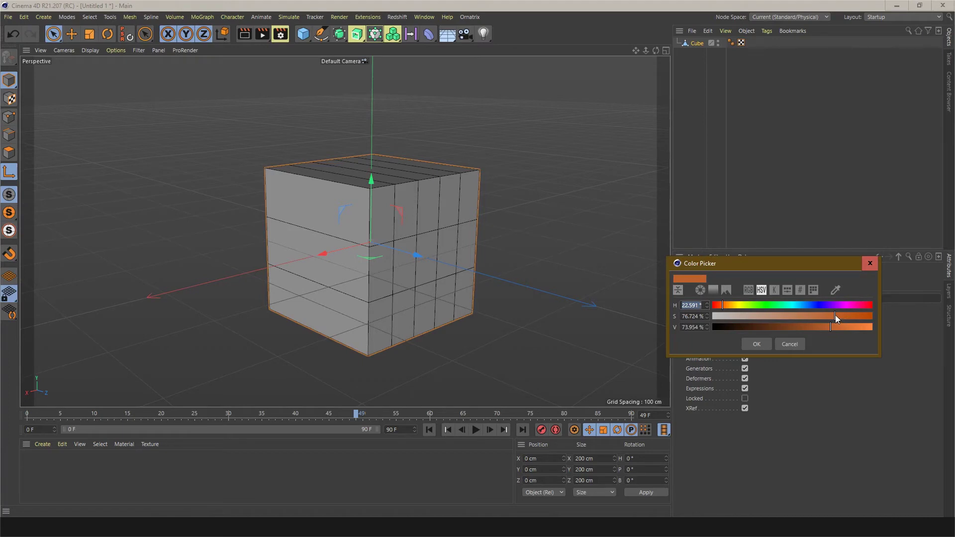
pyautogui.moveTo(722, 303)
pyautogui.mouseDown()
pyautogui.moveTo(758, 312)
pyautogui.moveTo(808, 304)
pyautogui.moveTo(730, 306)
pyautogui.mouseUp()
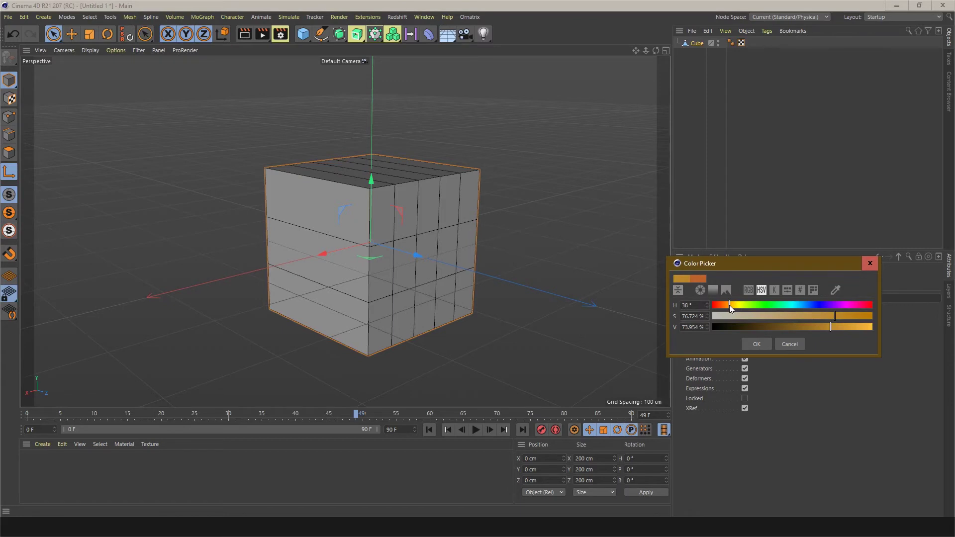
pyautogui.click(769, 344)
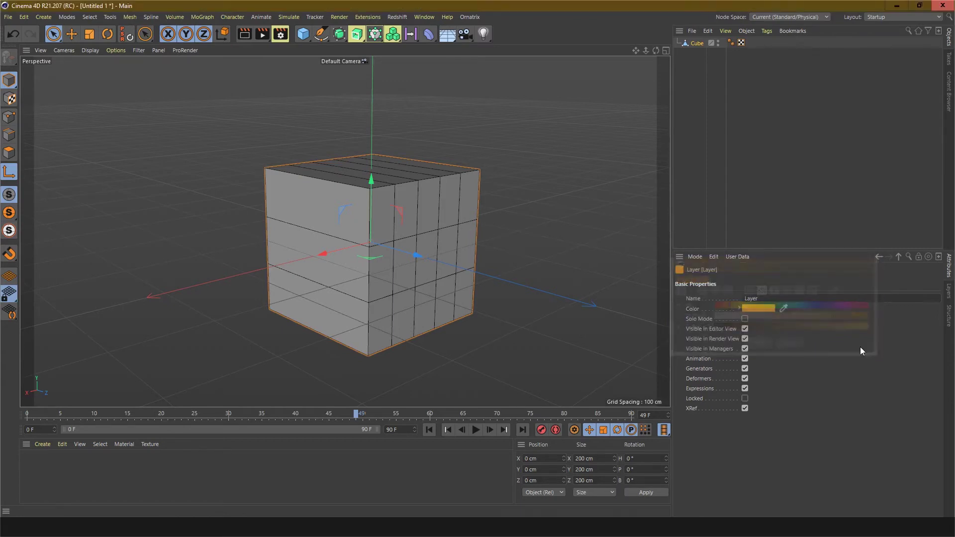
# - Review the layer list, the cube's point structure table and the commands available for layers
pyautogui.click(949, 294)
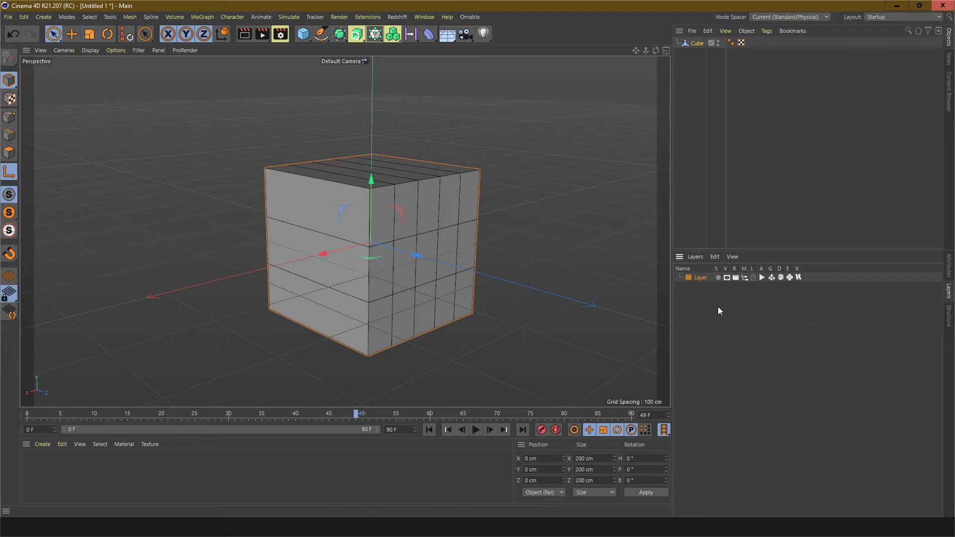
pyautogui.click(950, 326)
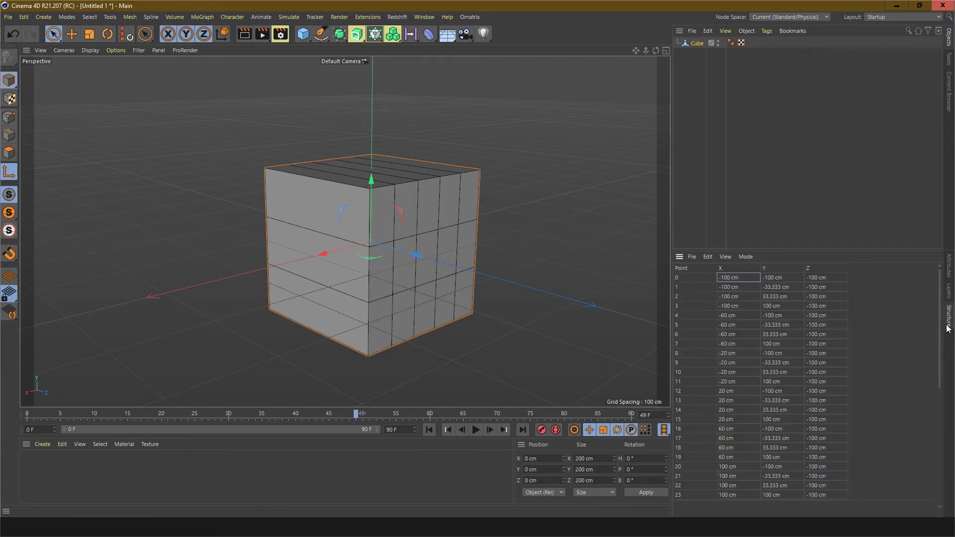
pyautogui.click(950, 293)
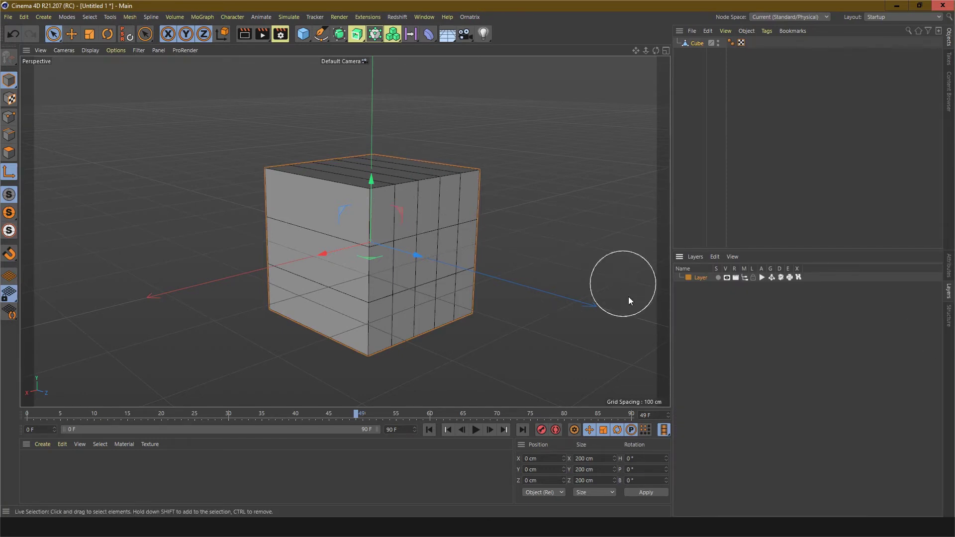
pyautogui.rightClick(720, 303)
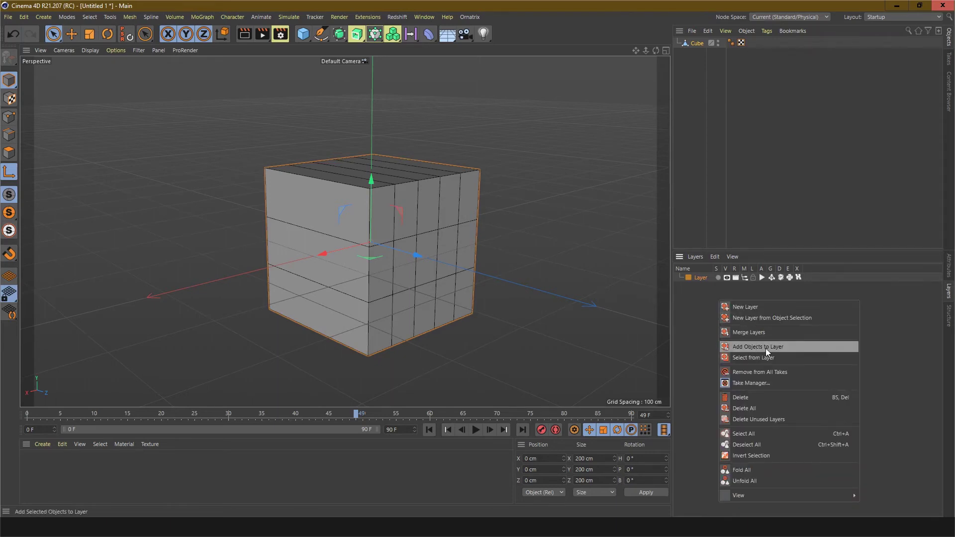
pyautogui.click(740, 293)
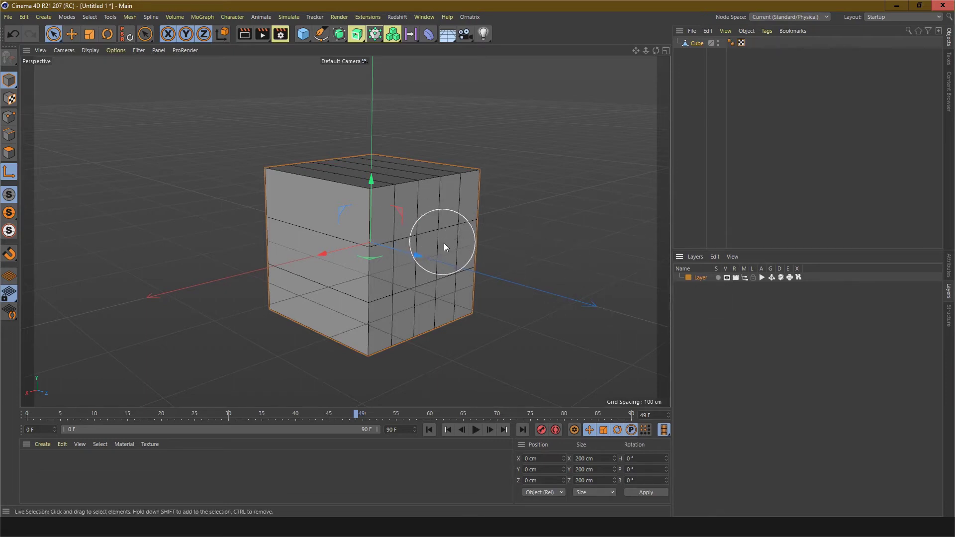
# - Open the name of the existing layer for editing in the layer list
pyautogui.click(726, 278)
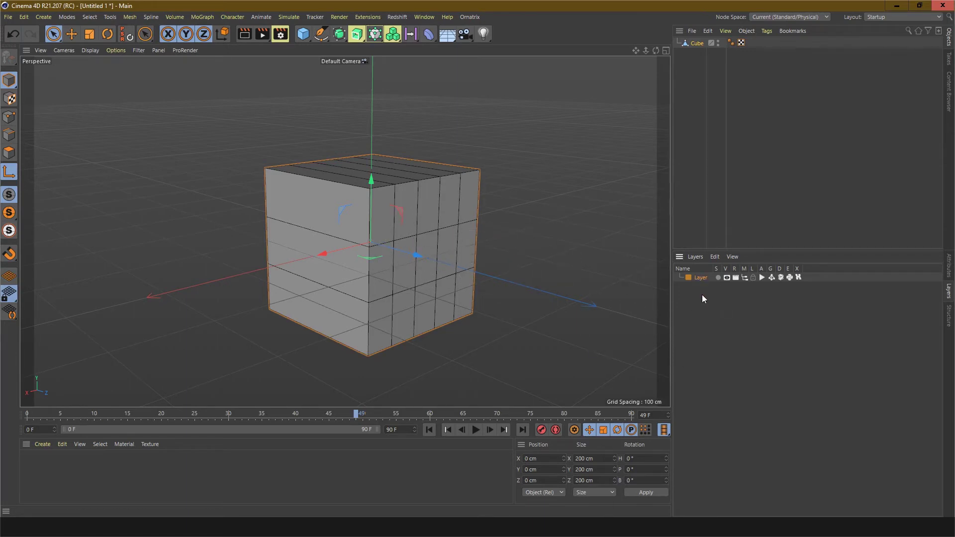
pyautogui.doubleClick(702, 278)
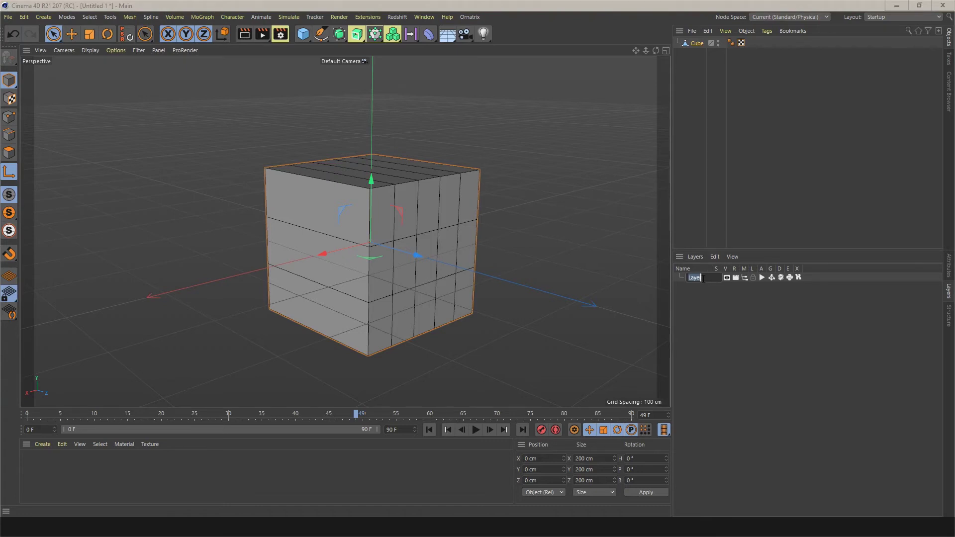
# - Name the new layer "layer 1" and add the selected cube to it
pyautogui.write('layer 13')
pyautogui.press('Return')
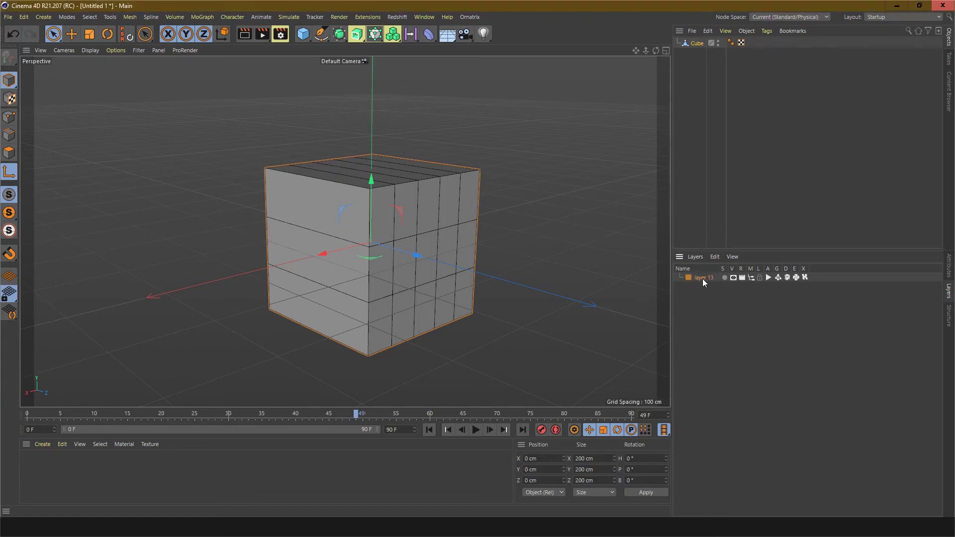
pyautogui.doubleClick(703, 278)
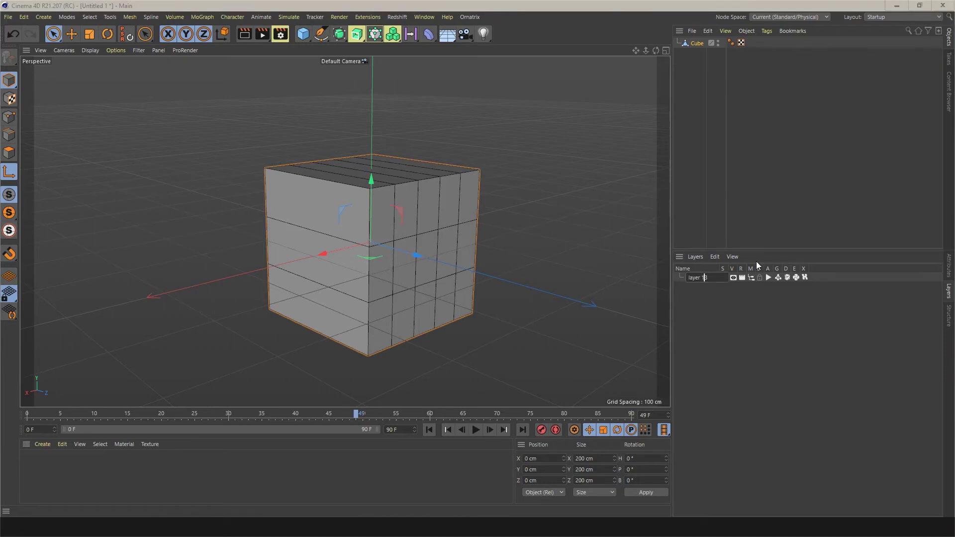
pyautogui.press('Return')
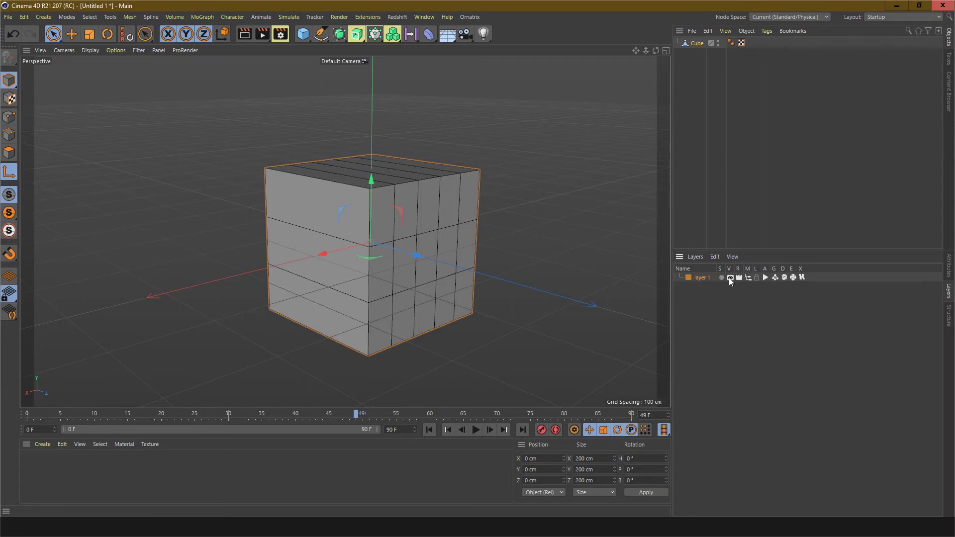
pyautogui.rightClick(701, 297)
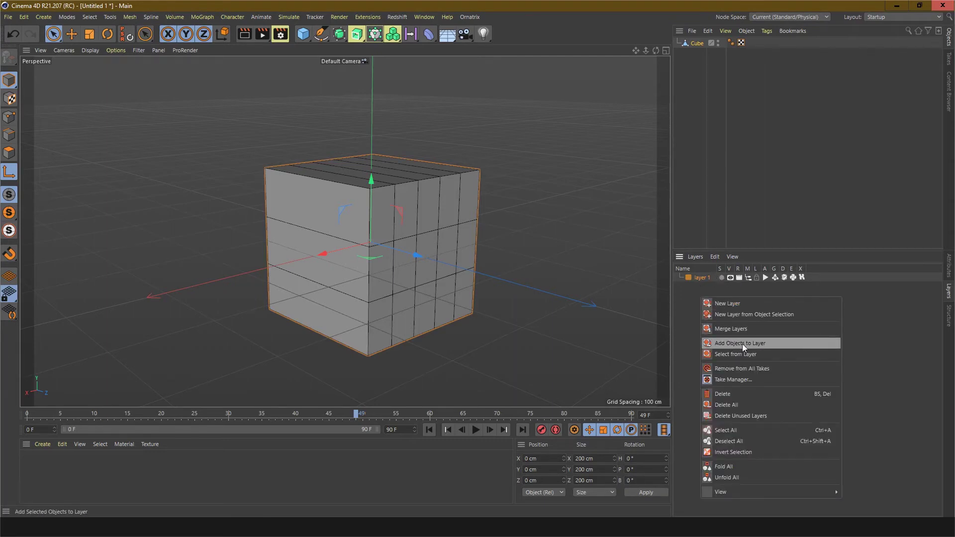
pyautogui.click(757, 343)
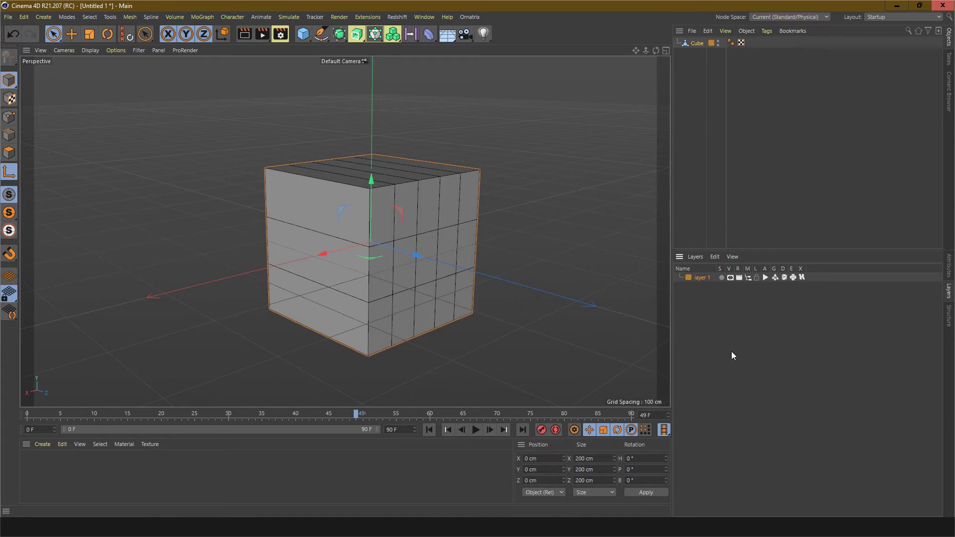
# - Toggle the editor visibility of layer 1 off and on repeatedly to check its effect on the cube, leaving it visible
pyautogui.click(730, 278)
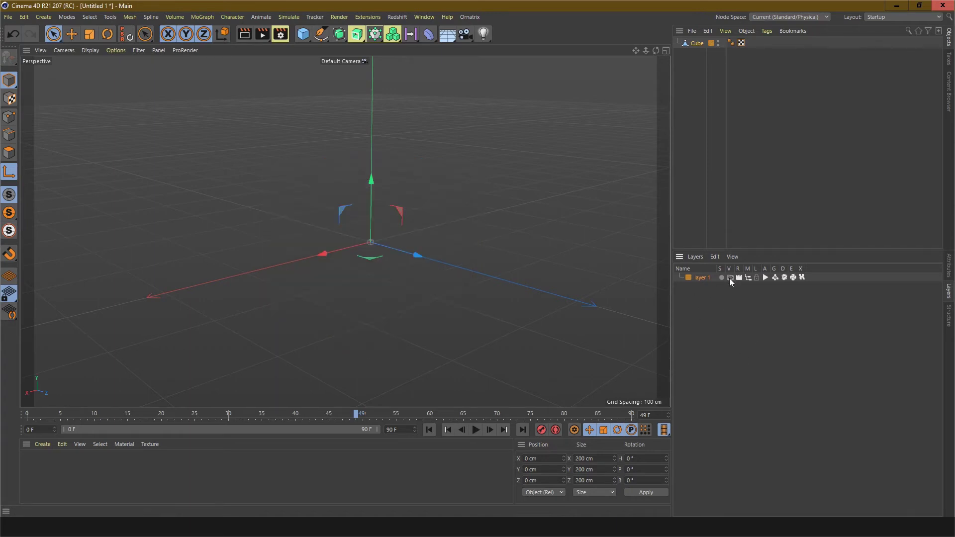
pyautogui.click(730, 277)
pyautogui.click(730, 277)
pyautogui.click(730, 277)
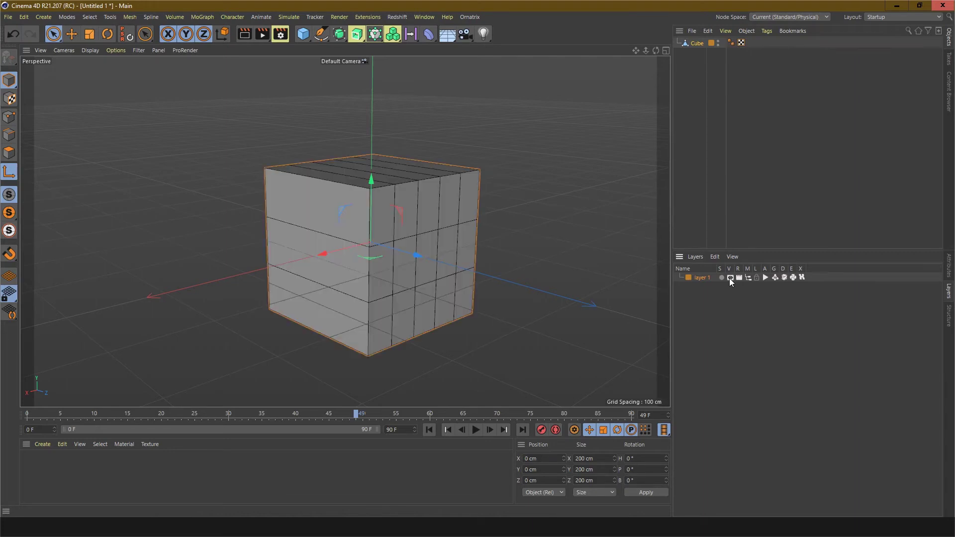
pyautogui.scroll(3, 405, 224)
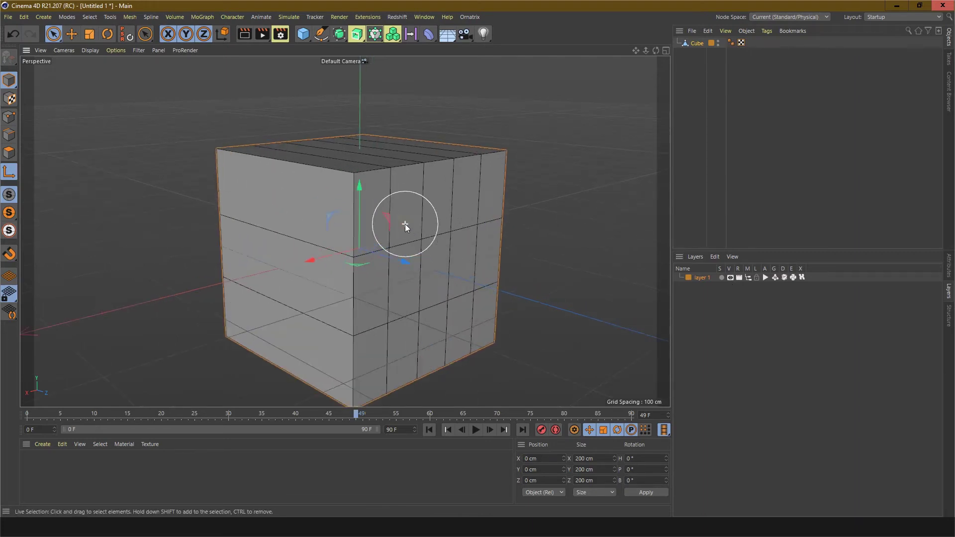
pyautogui.scroll(-3, 404, 225)
pyautogui.scroll(2, 401, 229)
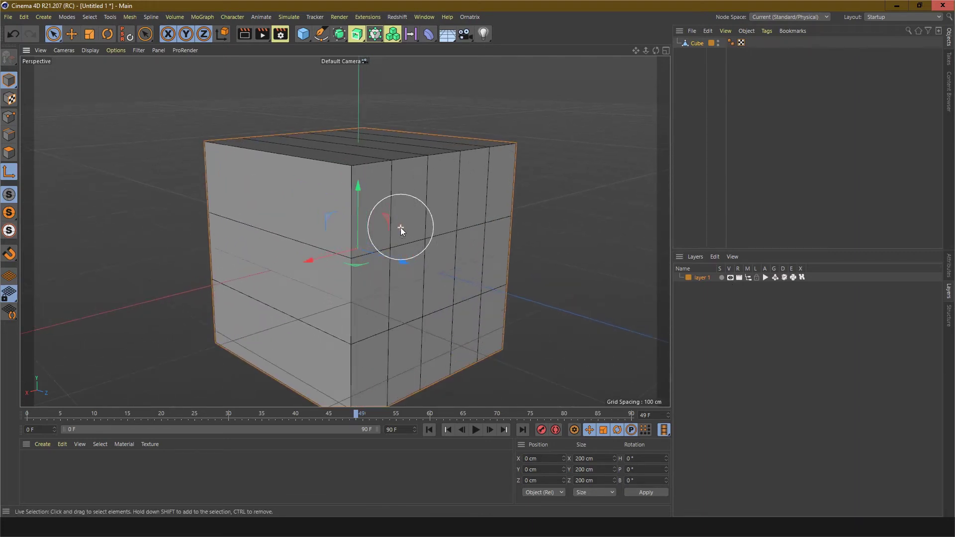
pyautogui.click(730, 277)
pyautogui.click(730, 277)
pyautogui.click(730, 277)
pyautogui.click(730, 277)
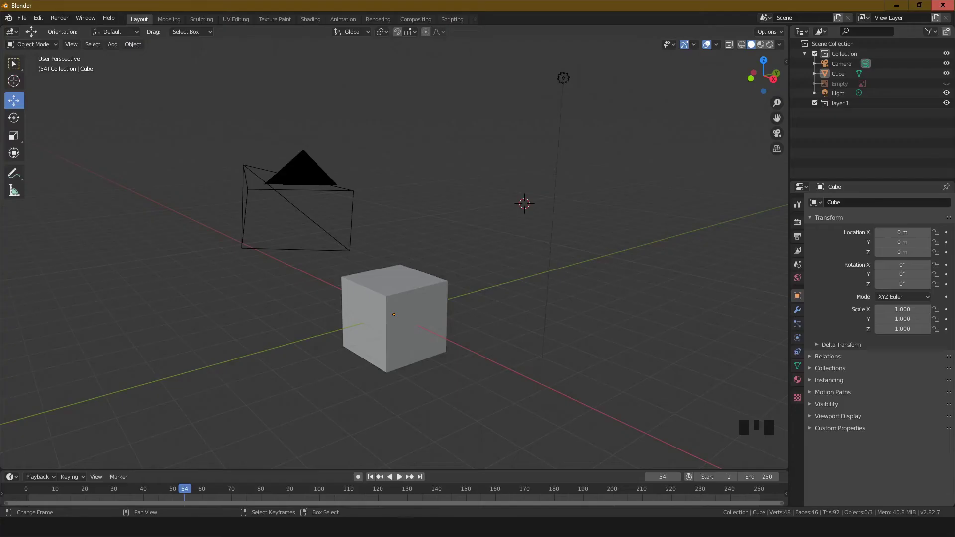
# - Switch to Blender and select the cube in the scene
pyautogui.scroll(4, 409, 325)
pyautogui.scroll(-3, 409, 327)
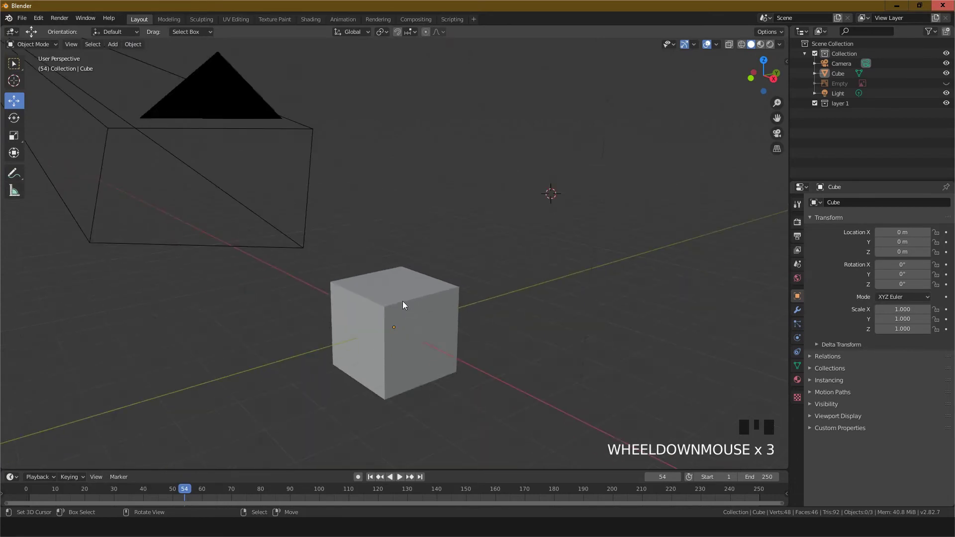
pyautogui.rightClick(408, 306)
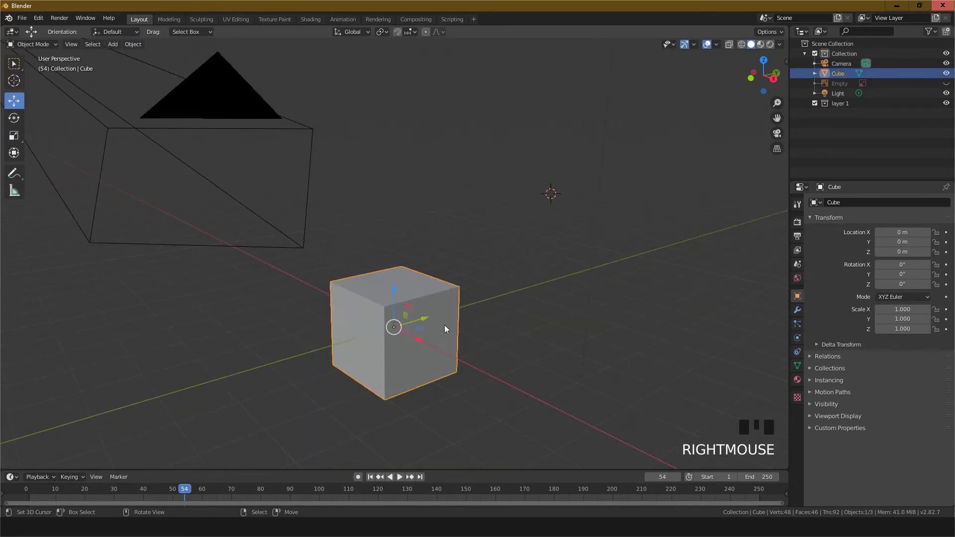
pyautogui.keyDown('shift'); pyautogui.moveTo(452, 333); pyautogui.dragTo(389, 290, button='middle'); pyautogui.keyUp('shift')
pyautogui.scroll(3, 309, 307)
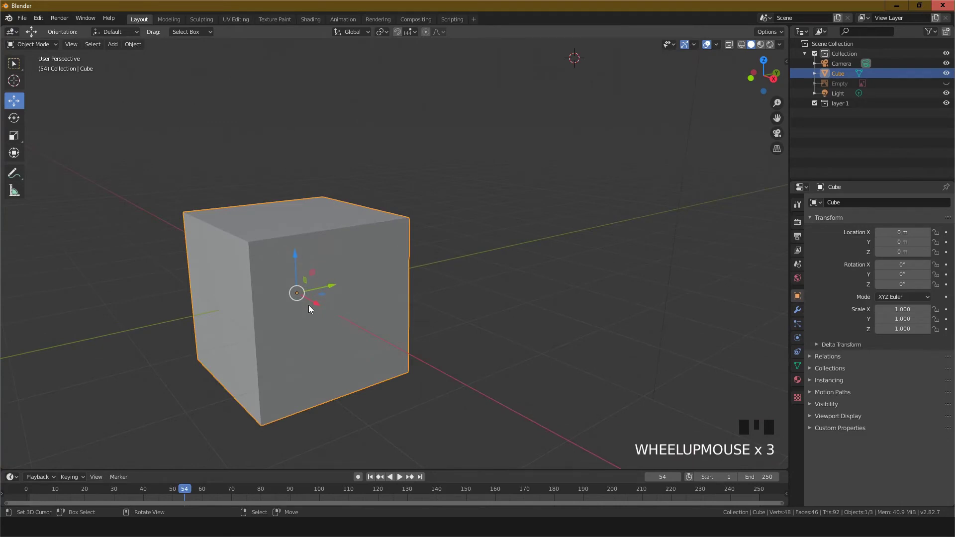
pyautogui.press('m')
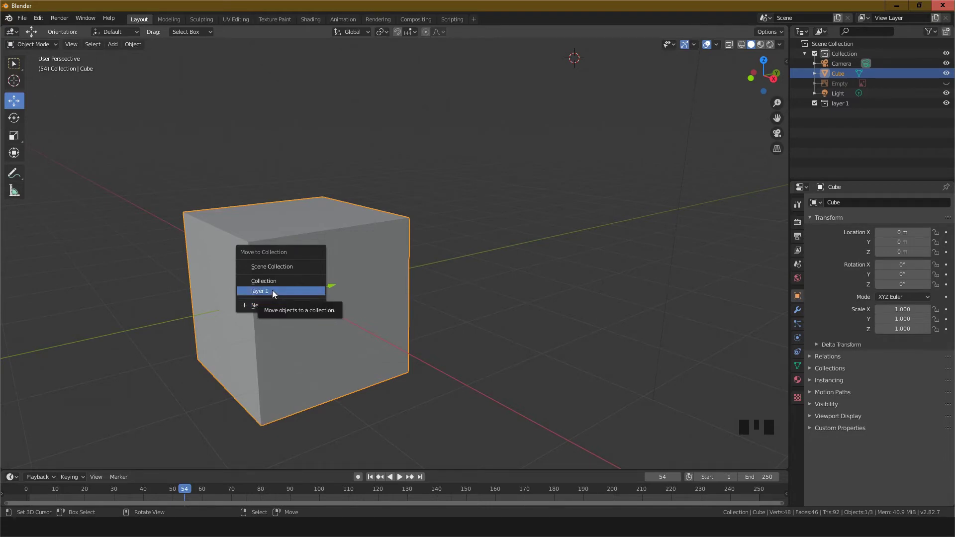
pyautogui.click(315, 282)
pyautogui.click(655, 169)
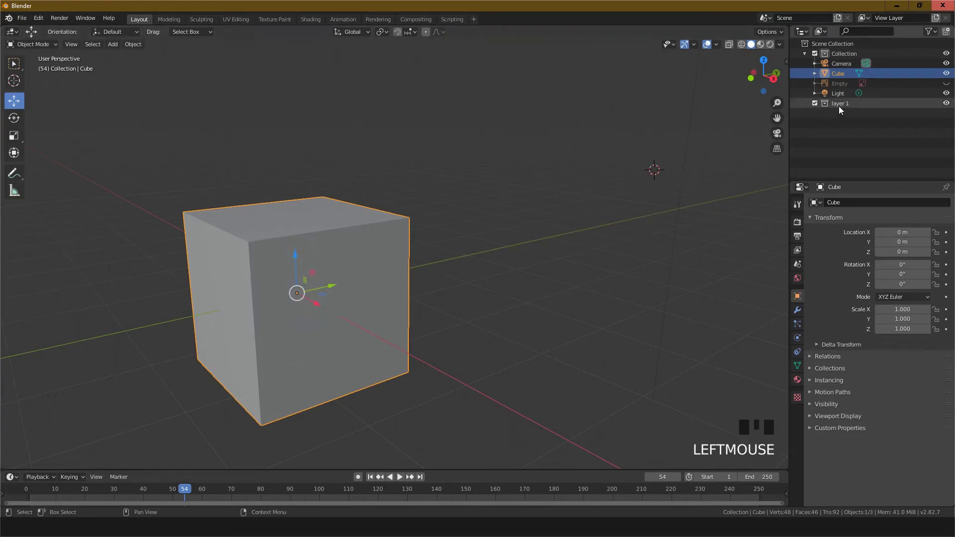
# - Delete the empty "layer 1" collection from the scene collection
pyautogui.click(839, 106)
pyautogui.rightClick(839, 104)
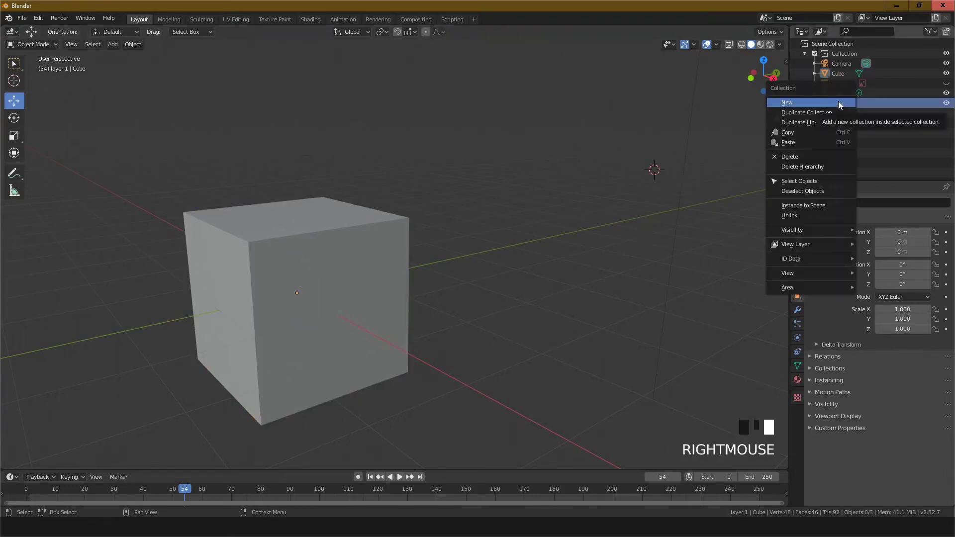
pyautogui.click(800, 156)
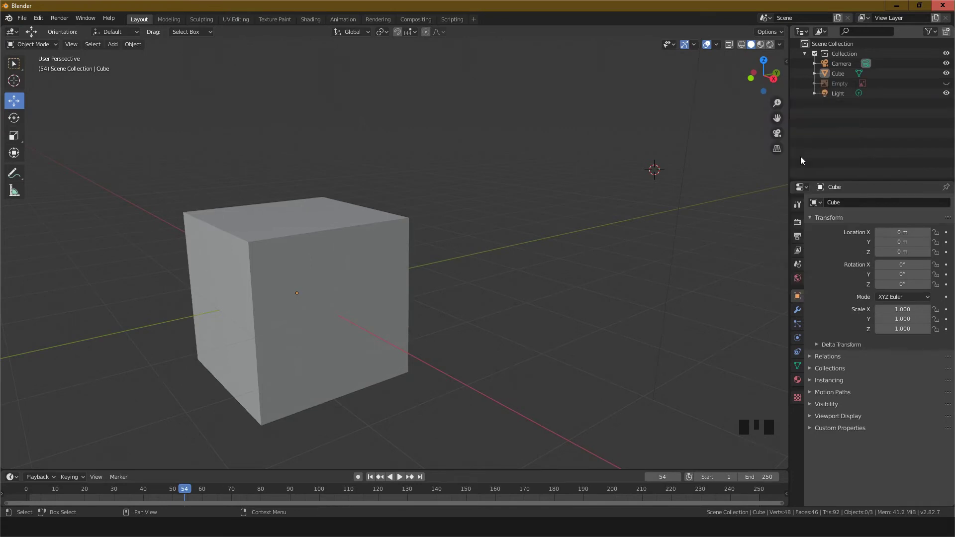
# - Select the cube and move it to a new collection named "layer 1"
pyautogui.rightClick(378, 229)
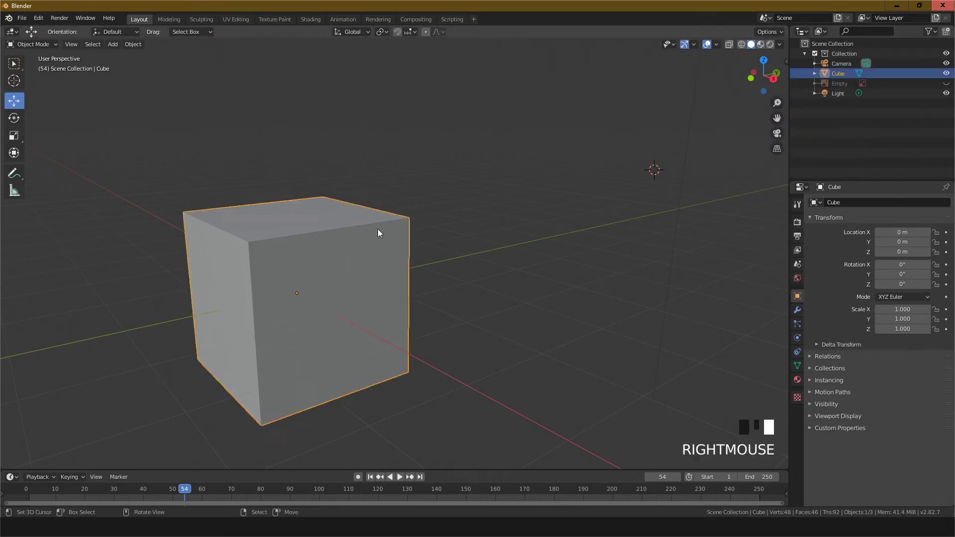
pyautogui.rightClick(405, 167)
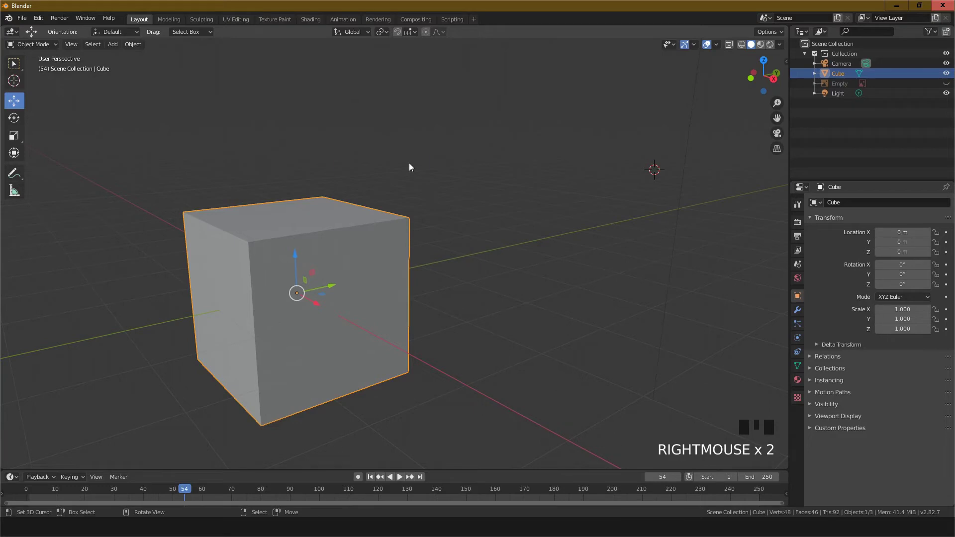
pyautogui.press('m')
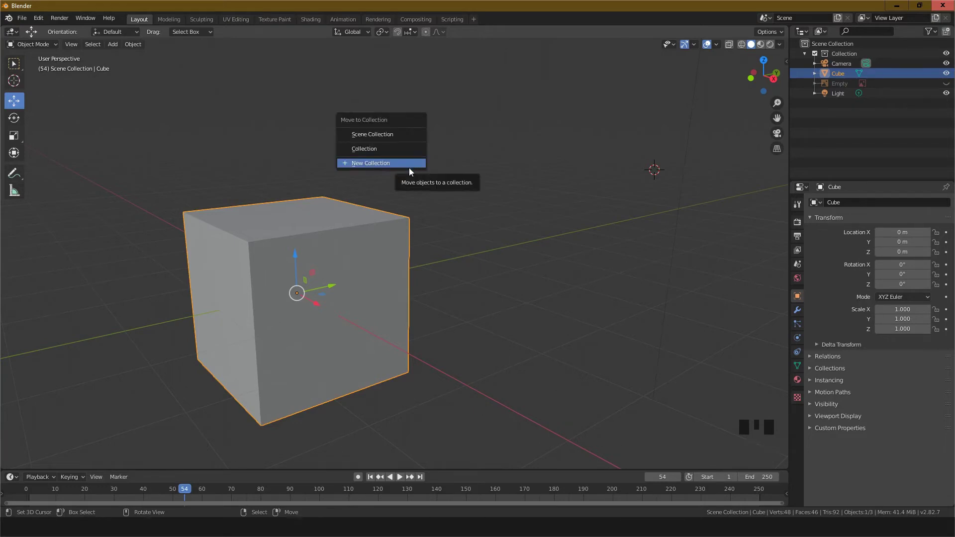
pyautogui.click(375, 163)
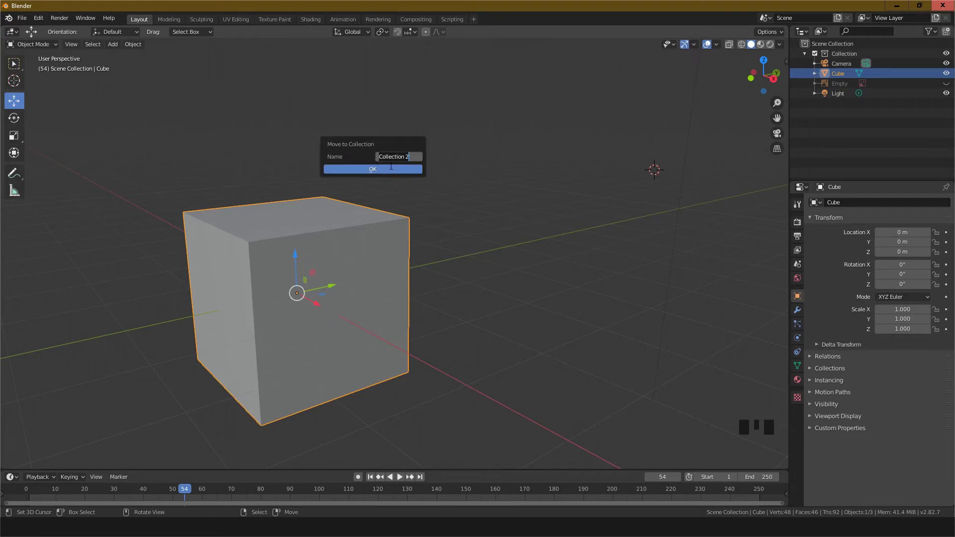
pyautogui.write('layer 1')
pyautogui.click(373, 170)
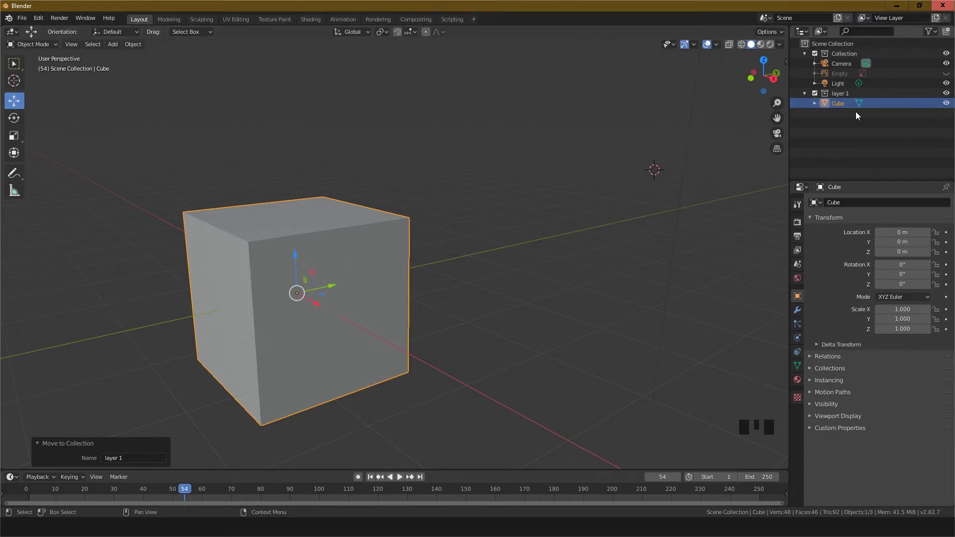
# - Hide and show the "layer 1" collection several times to check how it affects the cube in the viewport, leaving it visible
pyautogui.click(947, 94)
pyautogui.click(948, 94)
pyautogui.click(947, 94)
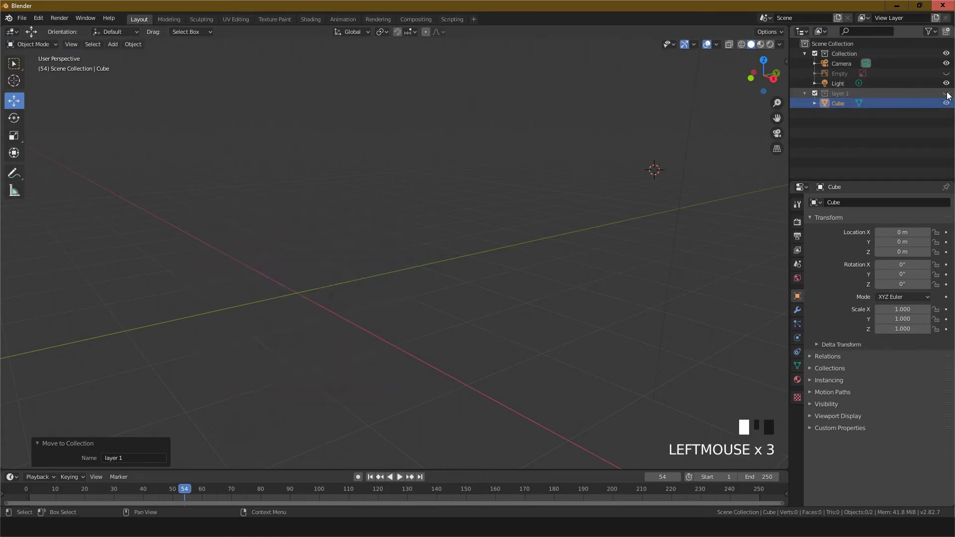
pyautogui.click(948, 94)
pyautogui.click(947, 94)
pyautogui.click(947, 94)
pyautogui.click(947, 94)
pyautogui.click(947, 94)
pyautogui.click(948, 94)
pyautogui.click(948, 95)
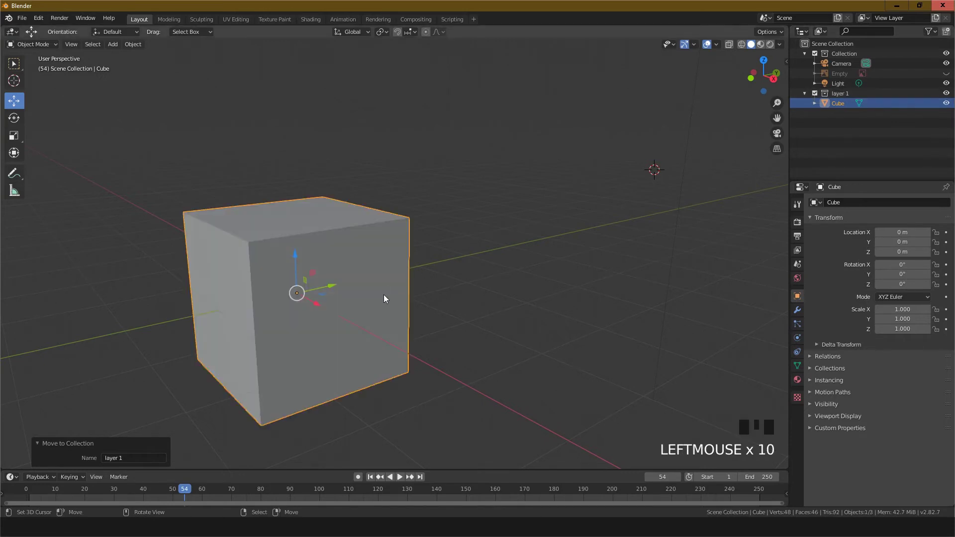
pyautogui.keyDown('shift'); pyautogui.moveTo(477, 243); pyautogui.dragTo(540, 247, button='middle'); pyautogui.keyUp('shift')
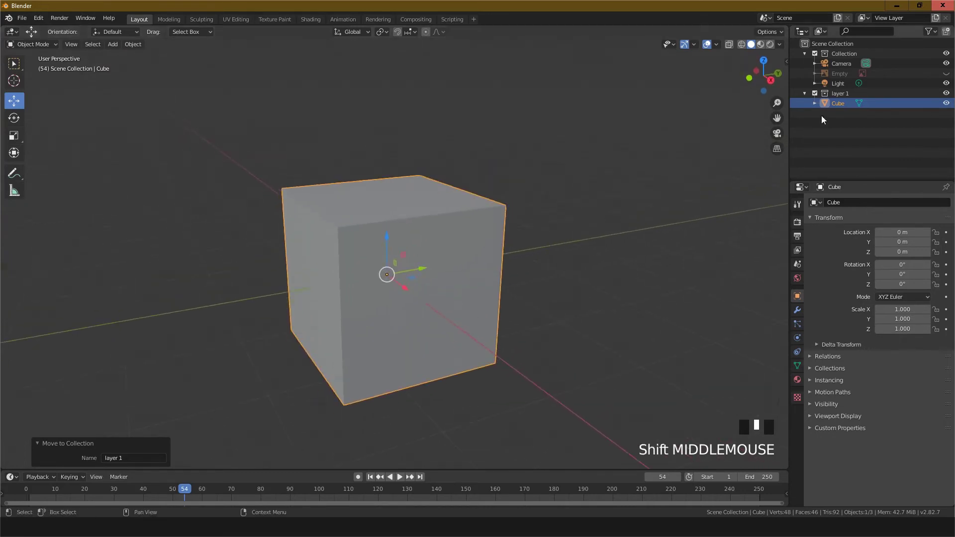
pyautogui.tripleClick(946, 95)
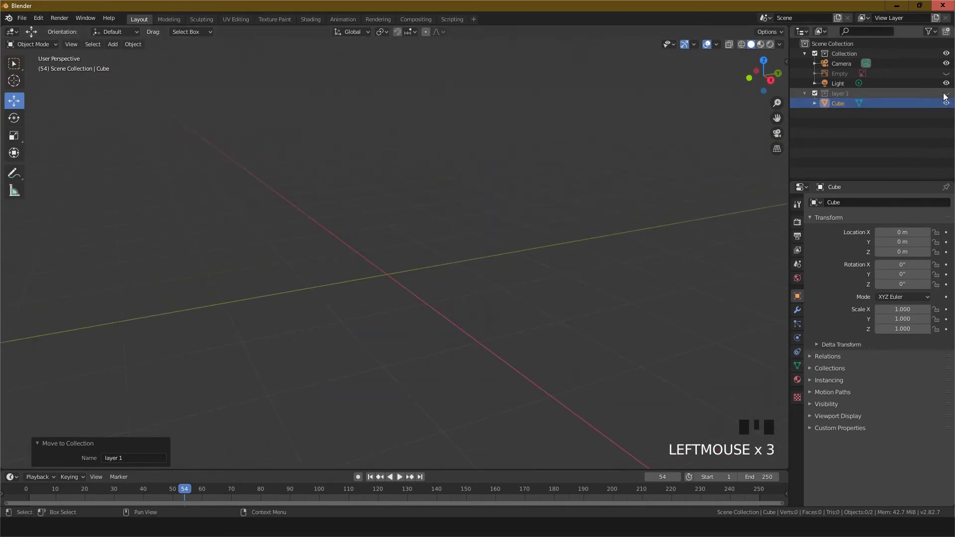
pyautogui.click(946, 95)
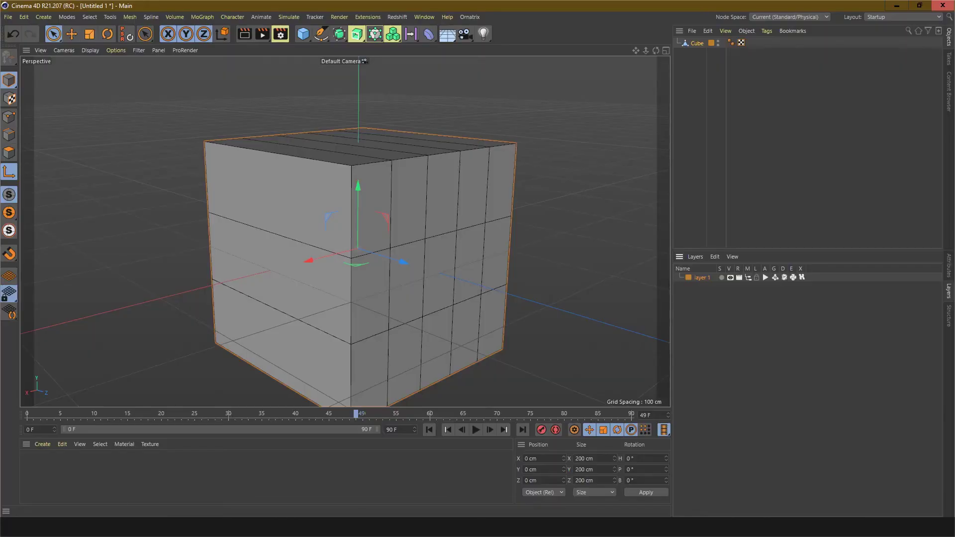
# - Switch to Cinema 4D and examine the Basic and Output render settings among the available attribute modes
pyautogui.scroll(-3, 418, 276)
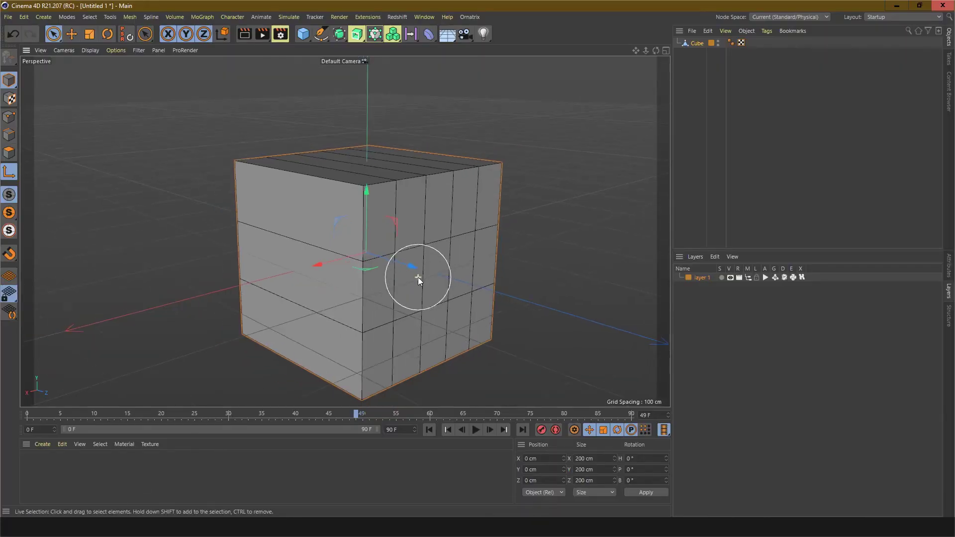
pyautogui.scroll(3, 418, 276)
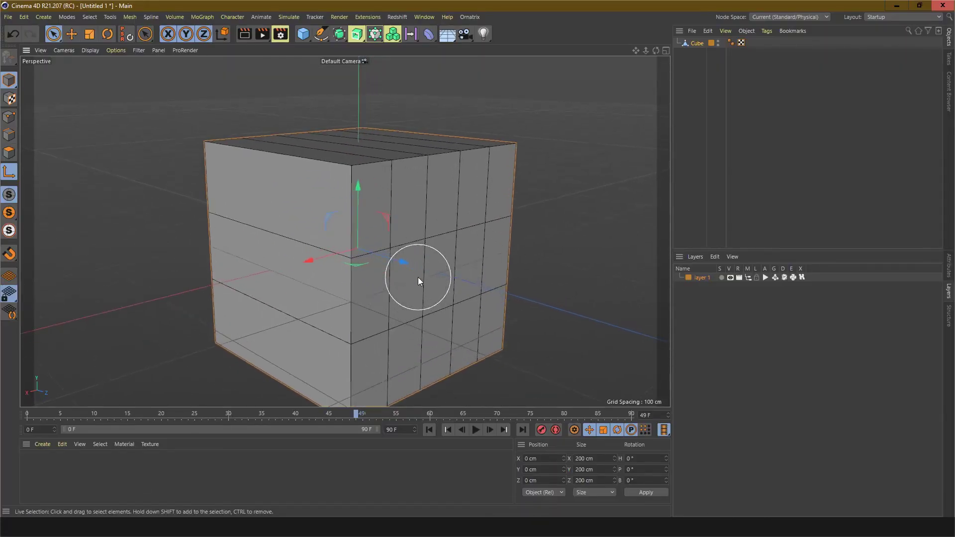
pyautogui.scroll(-5, 418, 279)
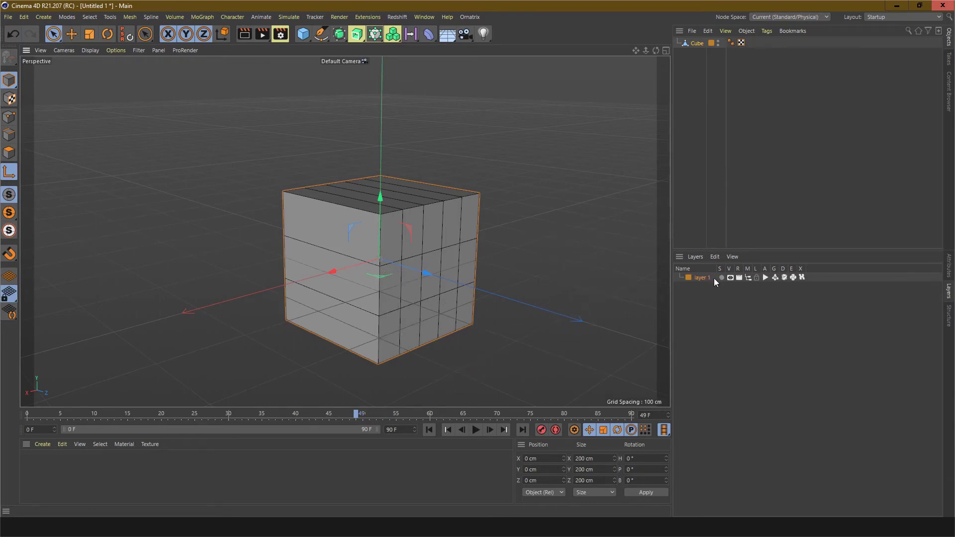
pyautogui.click(949, 266)
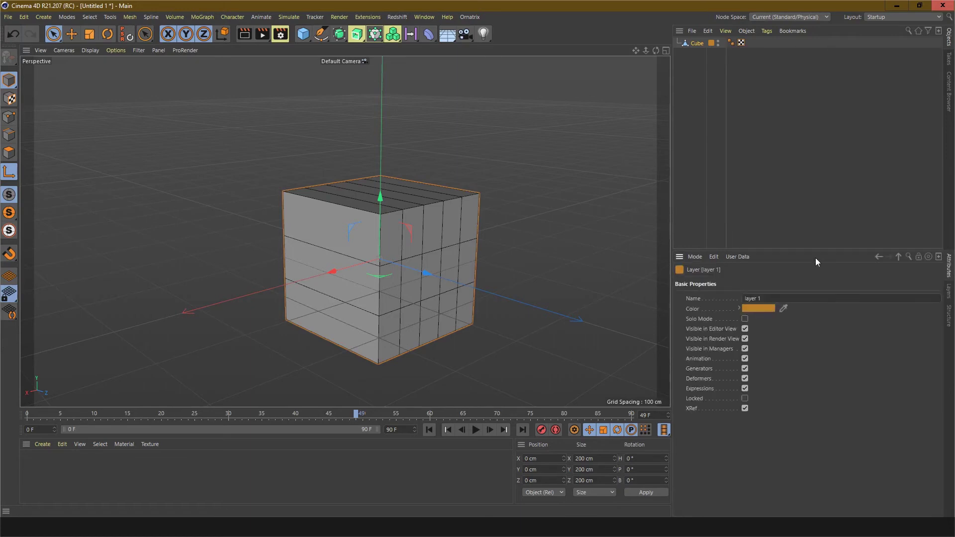
pyautogui.click(694, 257)
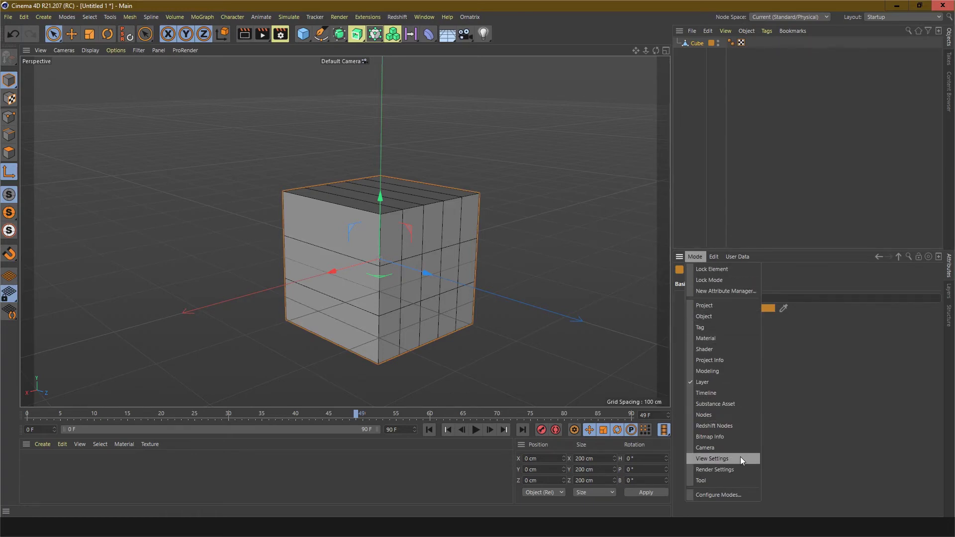
pyautogui.click(714, 468)
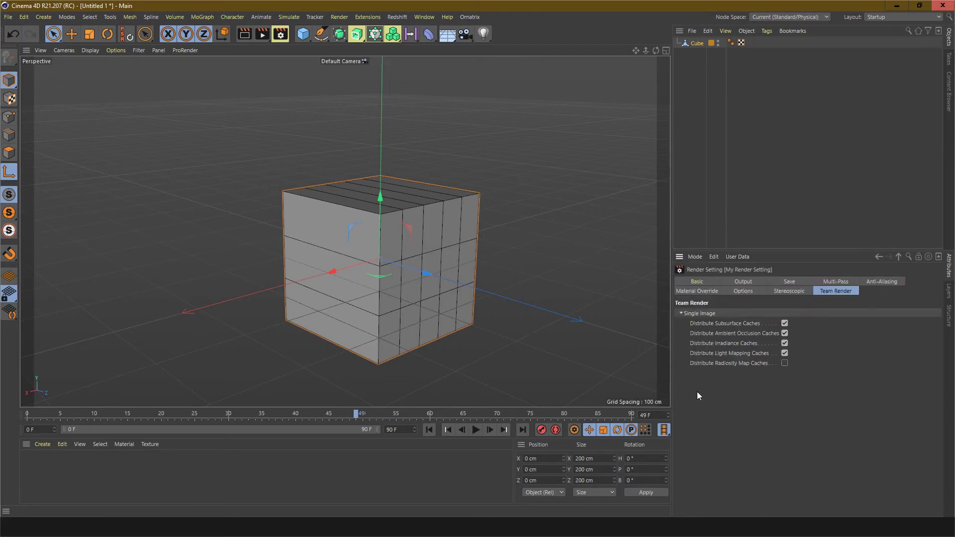
pyautogui.click(699, 283)
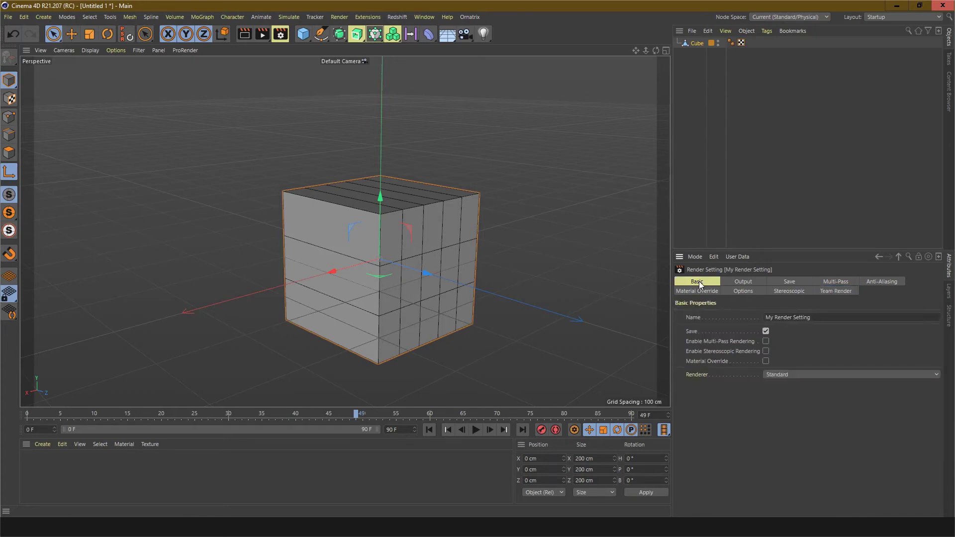
pyautogui.click(744, 282)
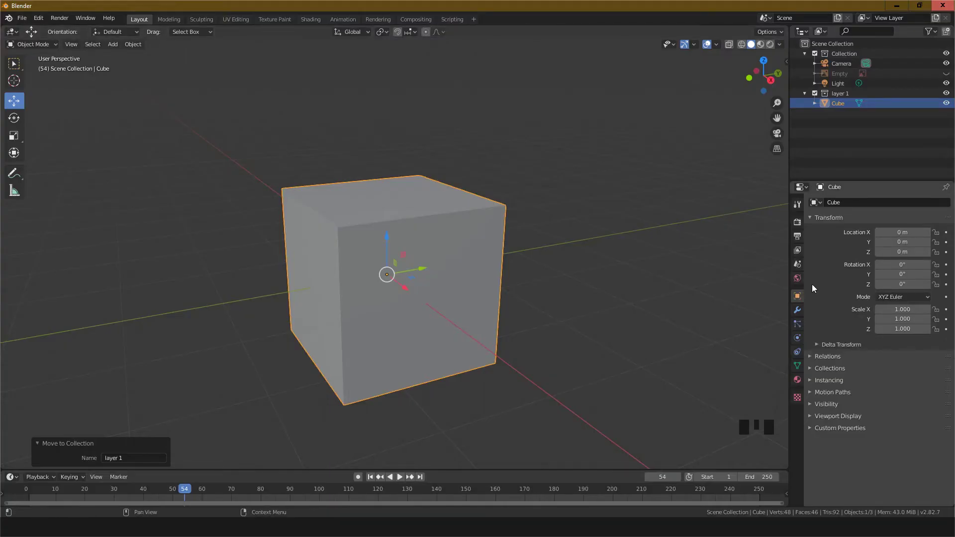
# - Switch to Blender and examine the render, output and view layer properties, including the render engine choices
pyautogui.click(797, 221)
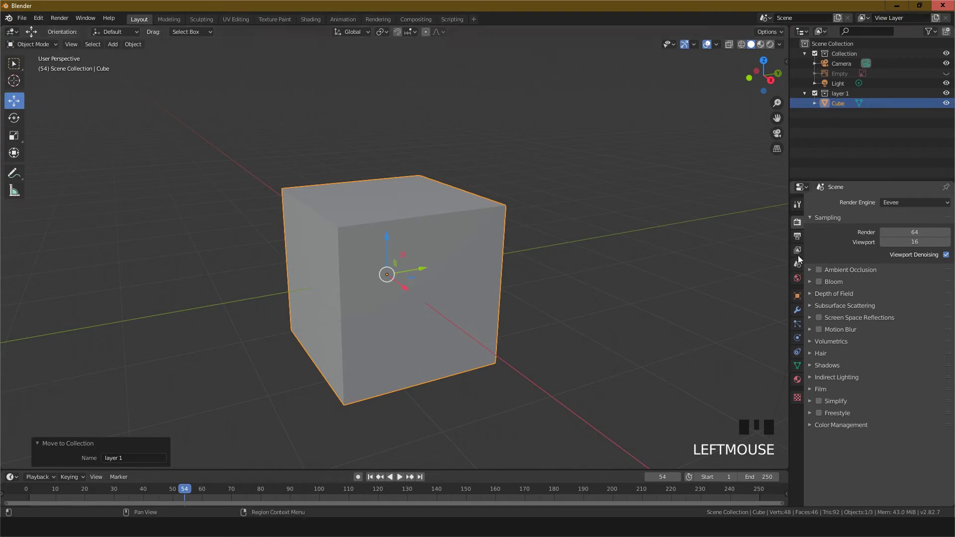
pyautogui.click(797, 237)
pyautogui.click(798, 222)
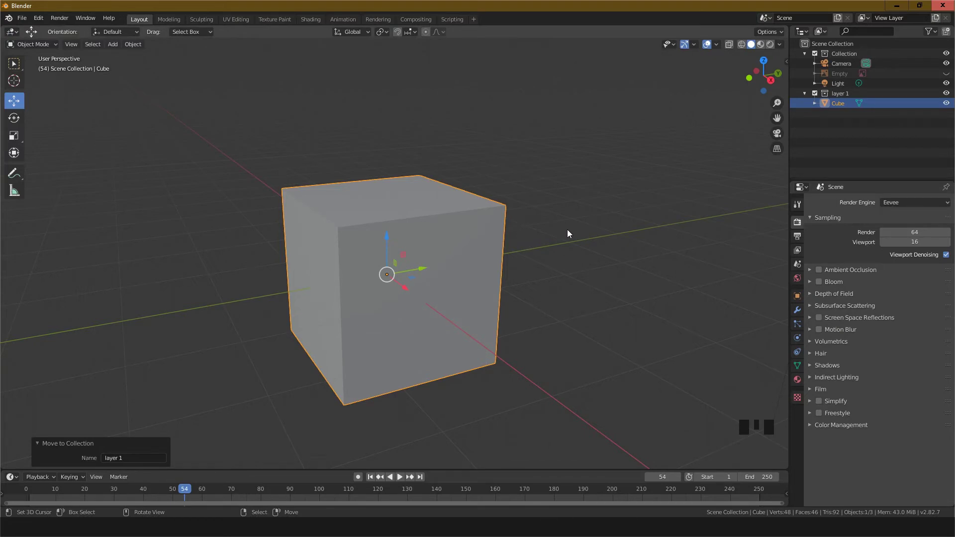
pyautogui.click(897, 202)
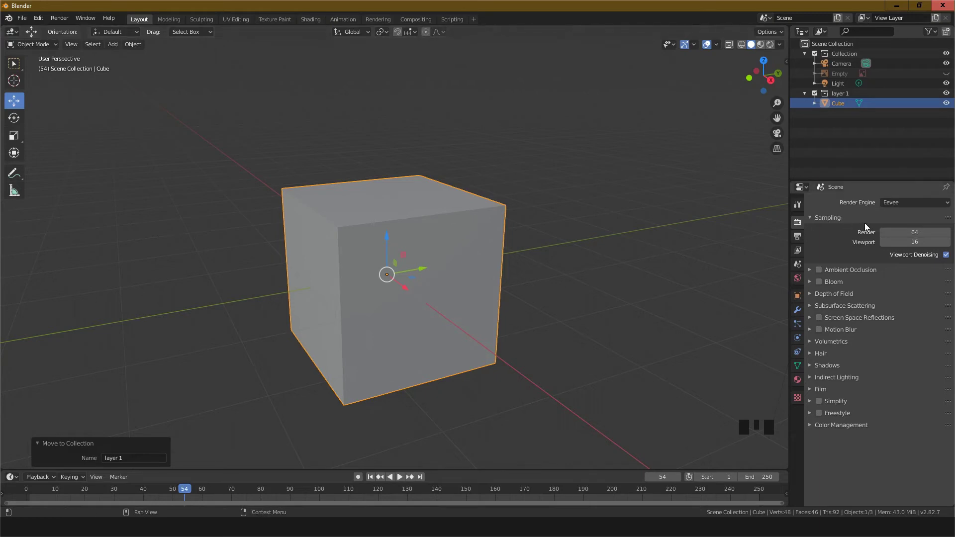
pyautogui.click(797, 236)
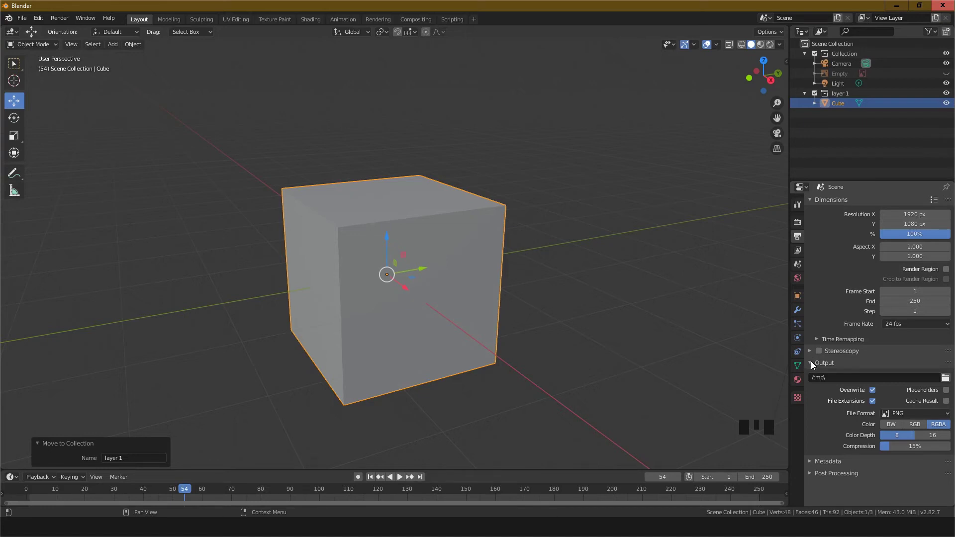
pyautogui.scroll(-4, 816, 358)
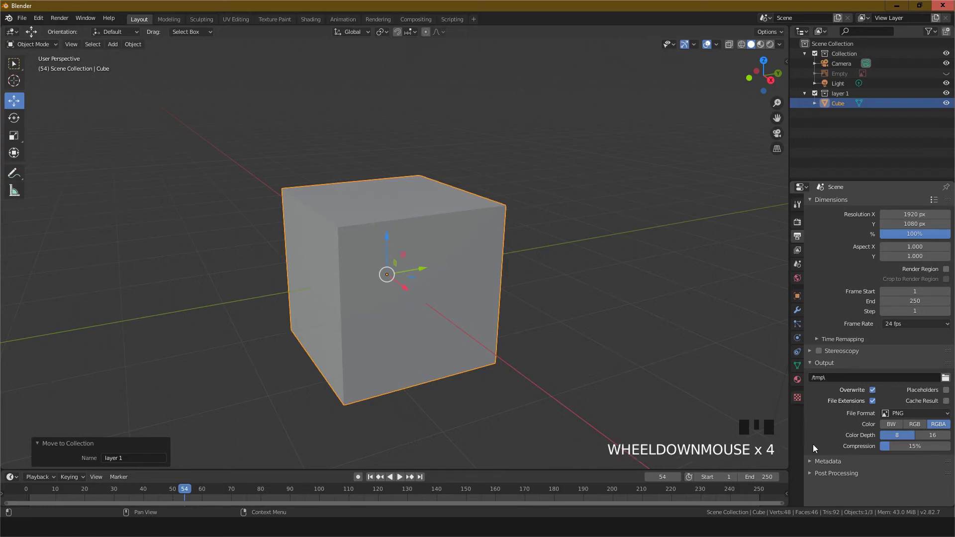
pyautogui.click(799, 251)
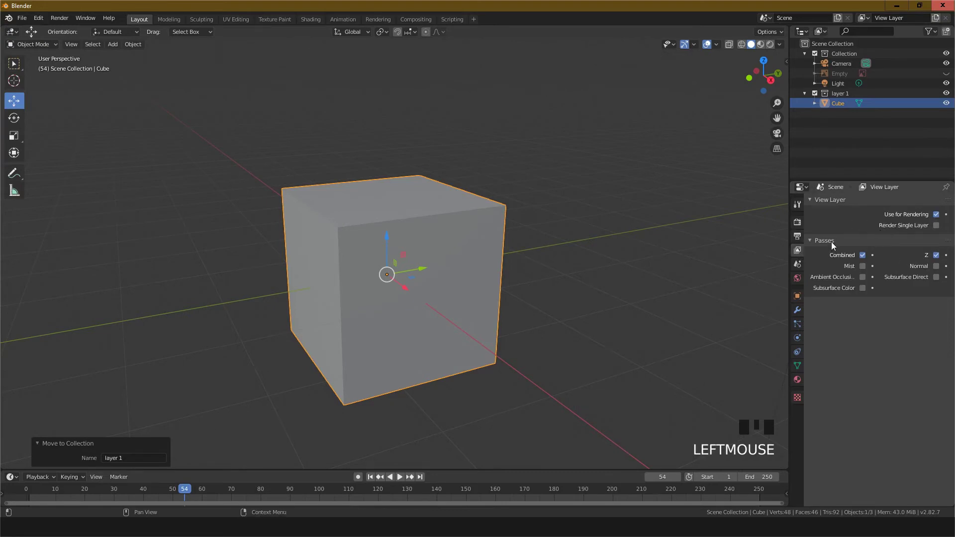
pyautogui.click(798, 222)
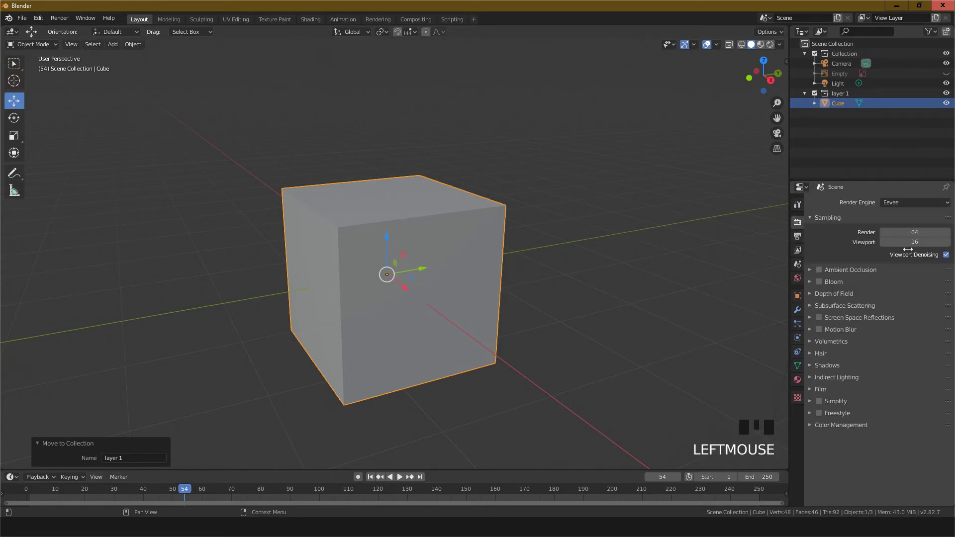
pyautogui.click(812, 366)
pyautogui.click(813, 365)
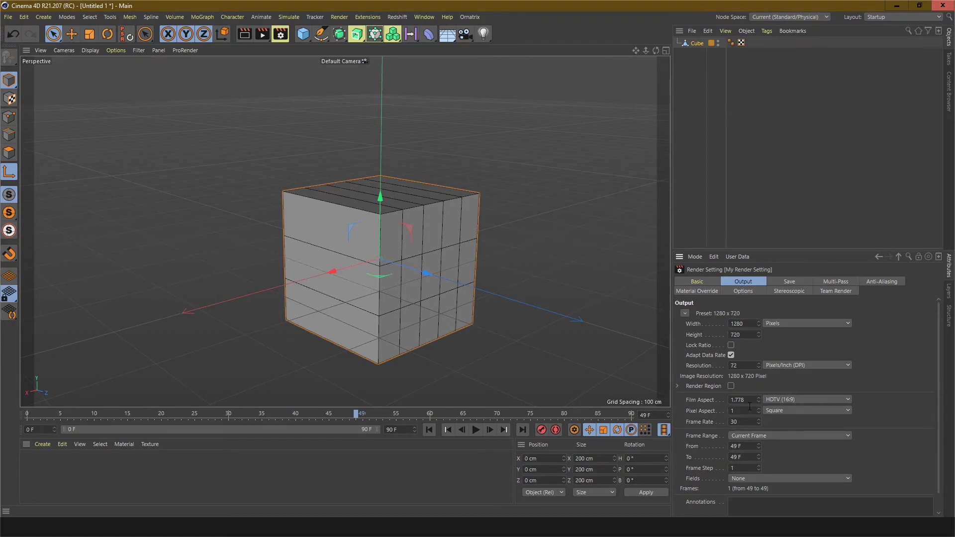
# - Examine the Output, Save and Multi-Pass render settings in Cinema 4D and compare them with the view layer passes in Blender
pyautogui.scroll(-2, 750, 407)
pyautogui.scroll(3, 751, 402)
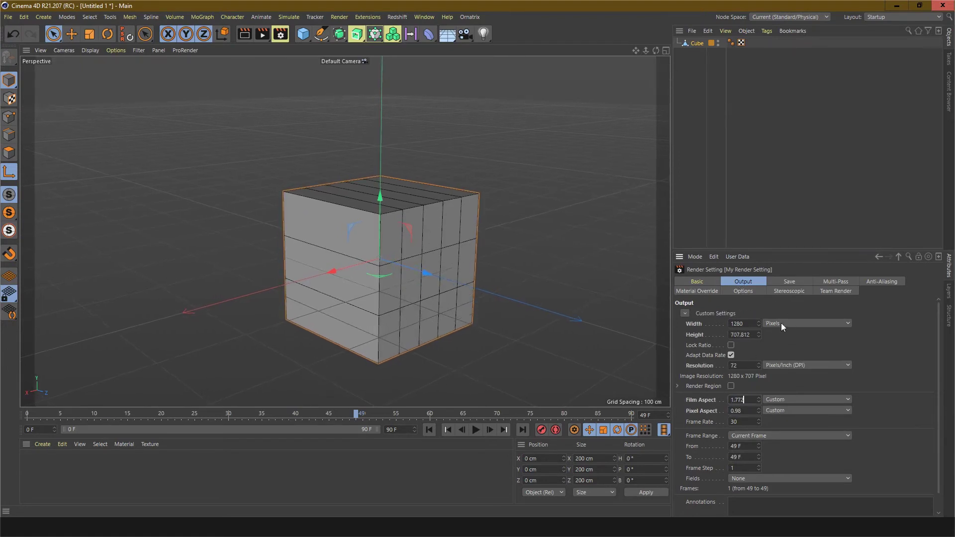
pyautogui.click(791, 280)
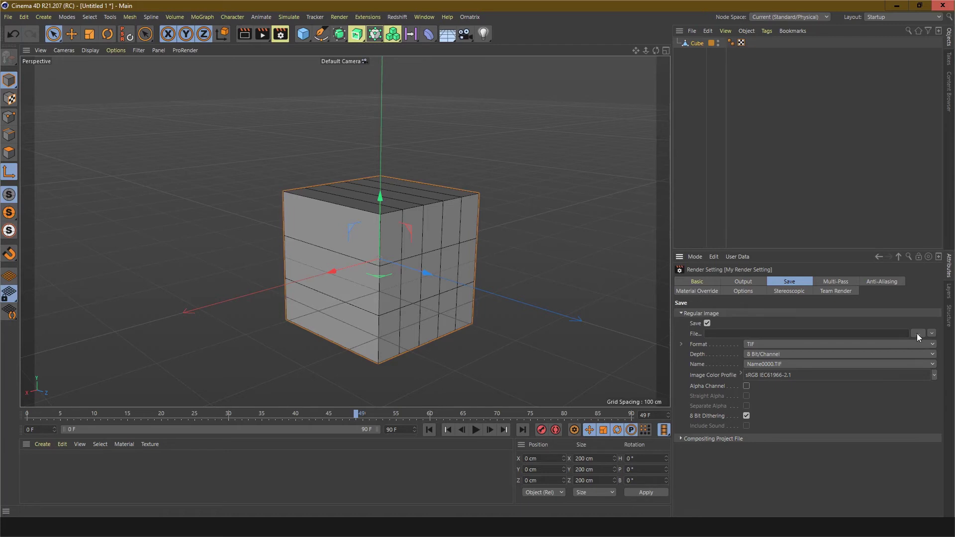
pyautogui.click(836, 283)
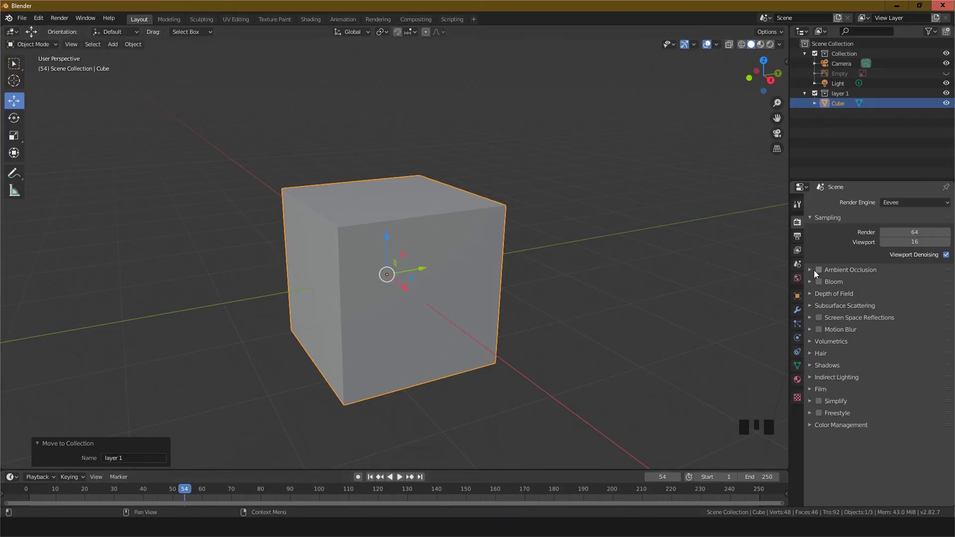
pyautogui.click(798, 250)
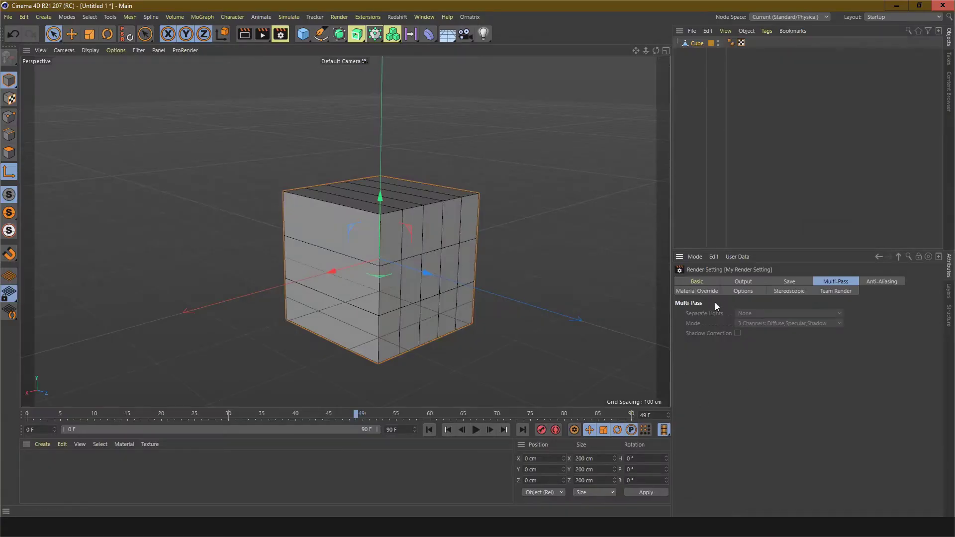
# - Switch to Cinema 4D and examine the Anti-Aliasing, Material Override, Options and Stereoscopic render settings
pyautogui.click(875, 283)
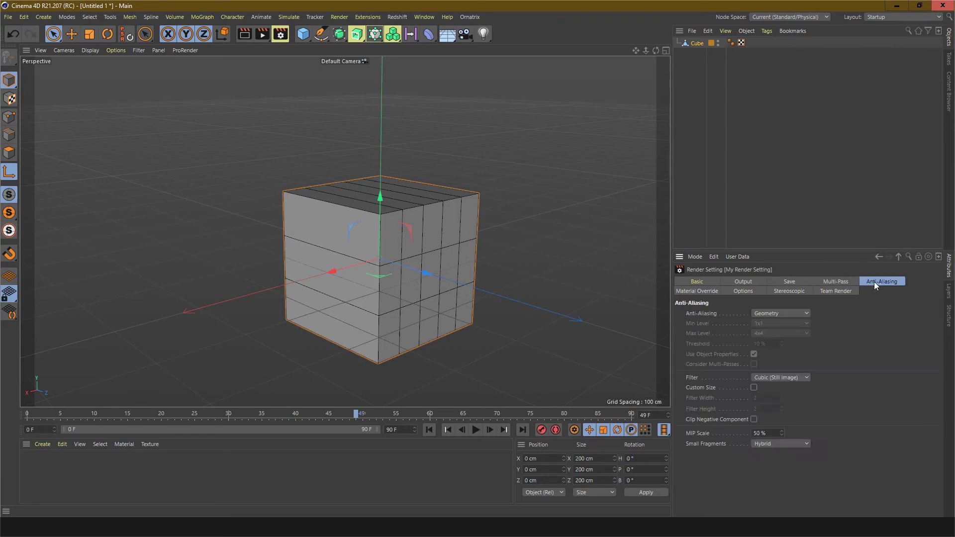
pyautogui.click(703, 292)
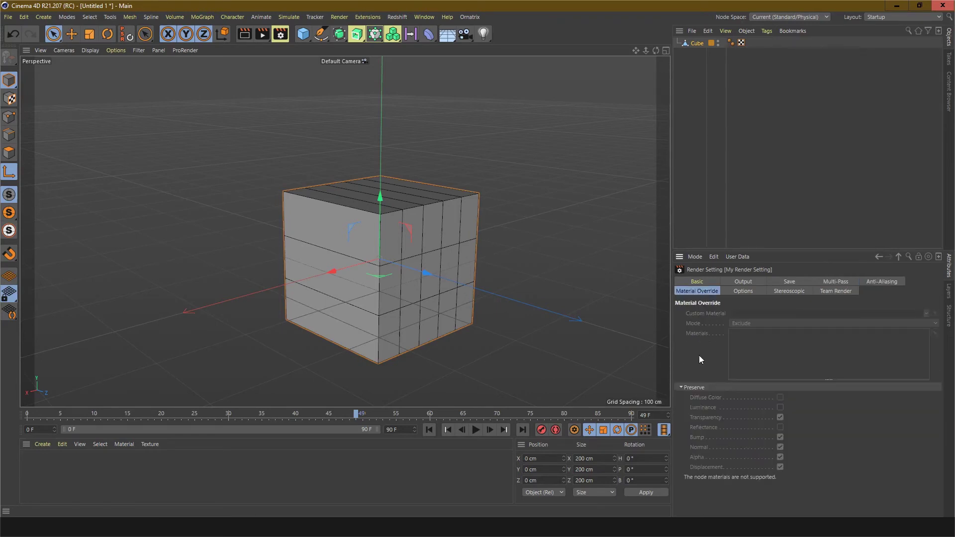
pyautogui.click(747, 294)
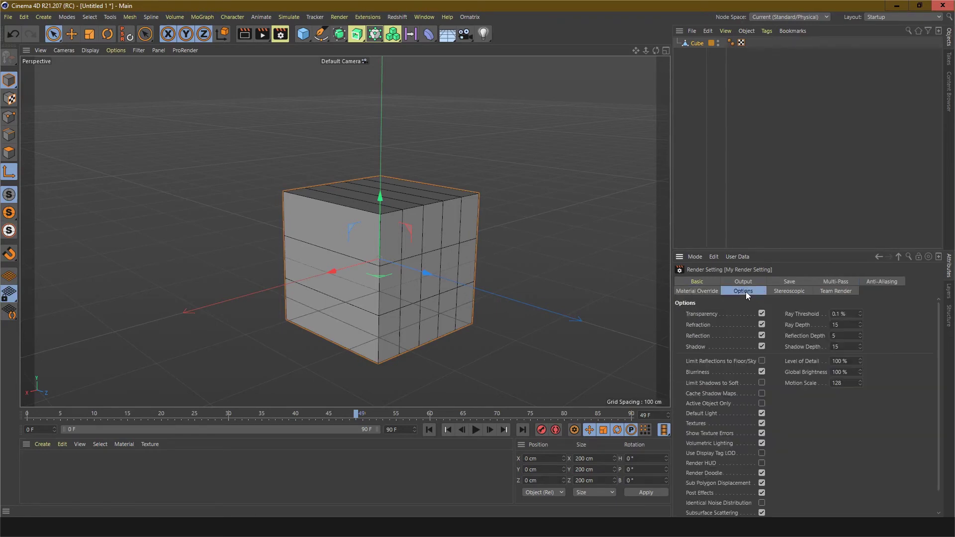
pyautogui.click(791, 293)
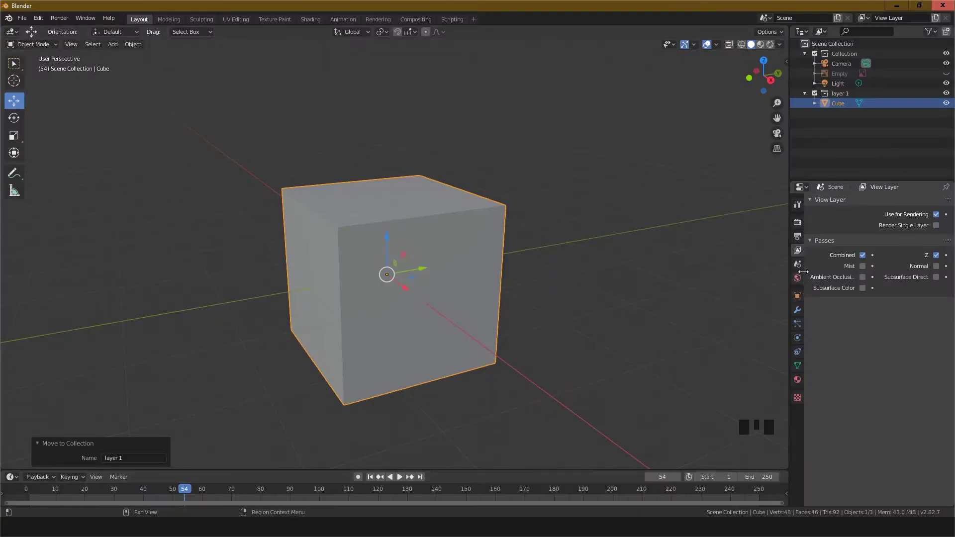
# - Switch to Blender and expand the Stereoscopy section of the output properties, toggling stereoscopy on and off again
pyautogui.click(797, 236)
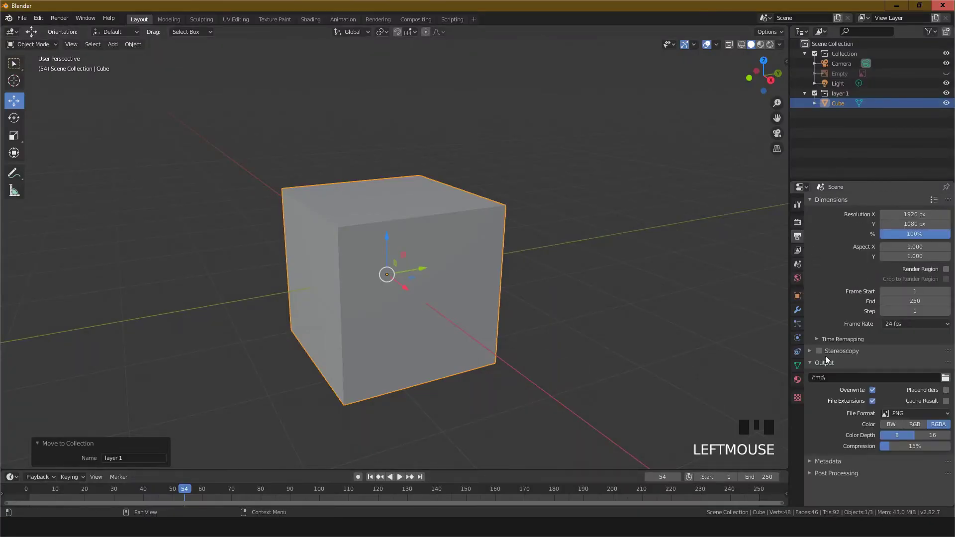
pyautogui.click(813, 351)
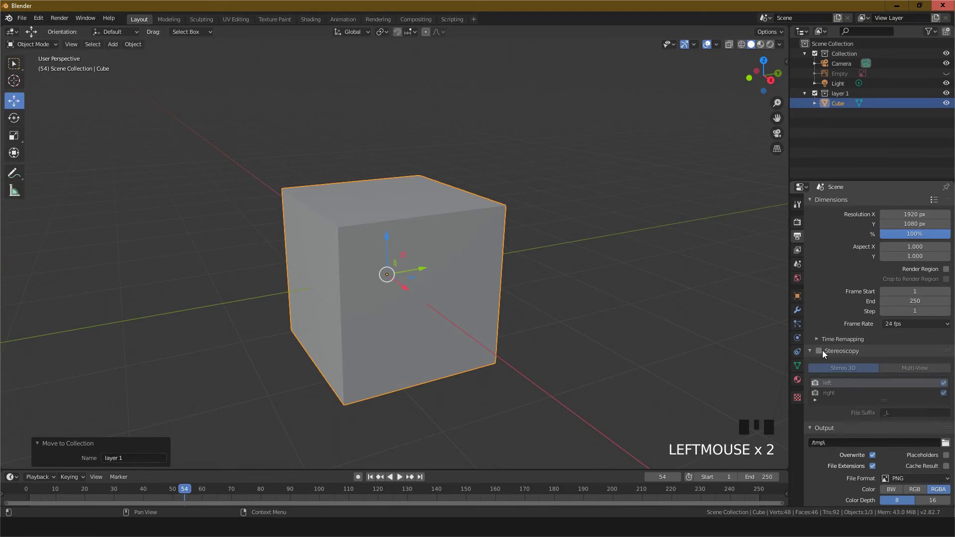
pyautogui.doubleClick(822, 351)
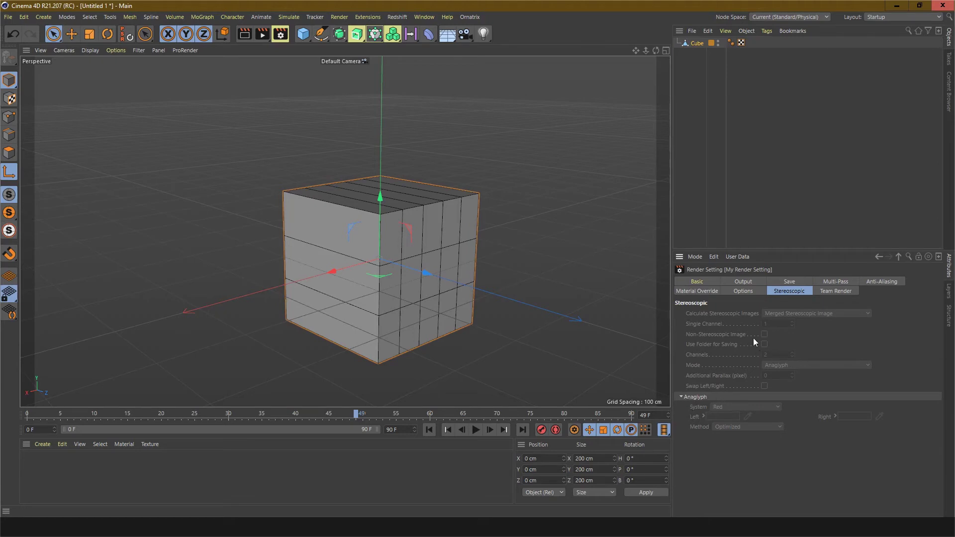
# - Examine the Team Render settings in Cinema 4D and the render engine choices in Blender's render properties
pyautogui.click(833, 293)
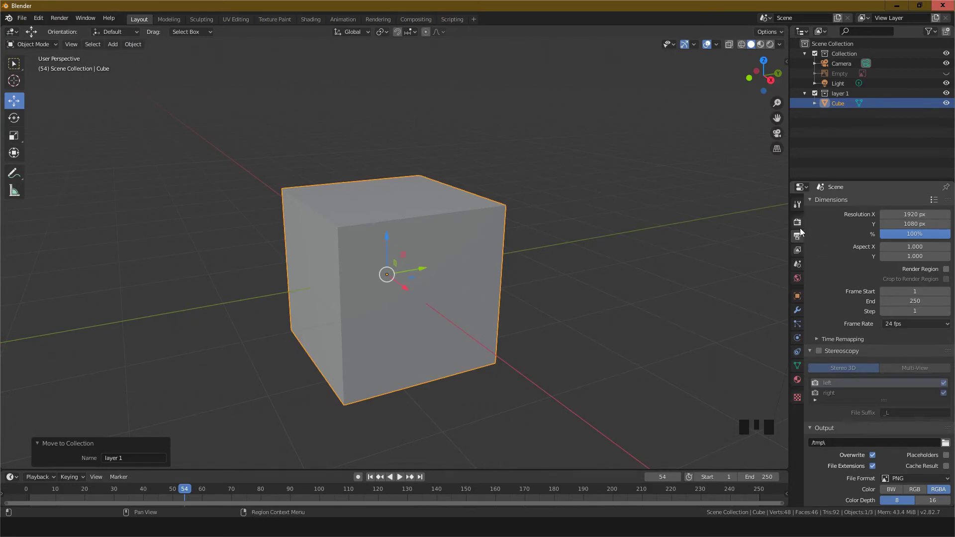
pyautogui.click(797, 222)
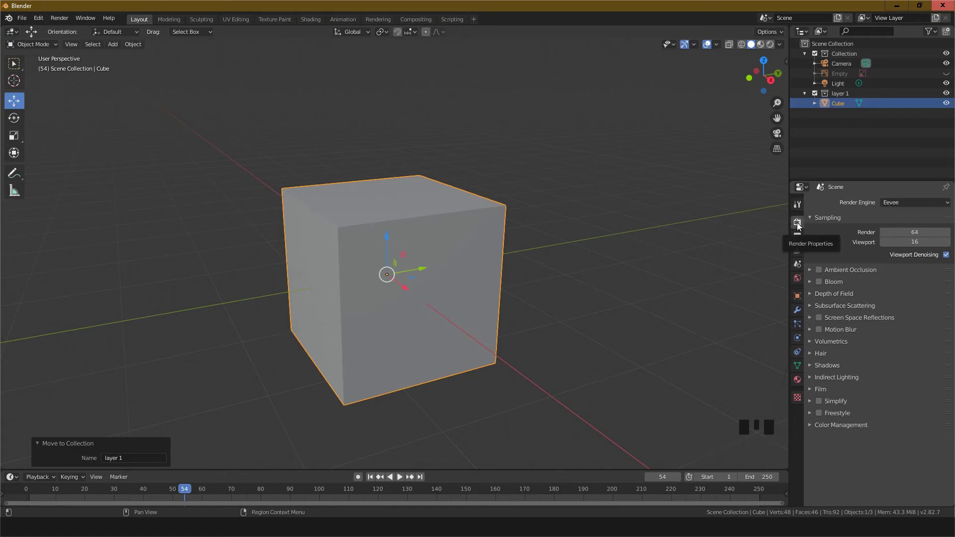
pyautogui.click(916, 203)
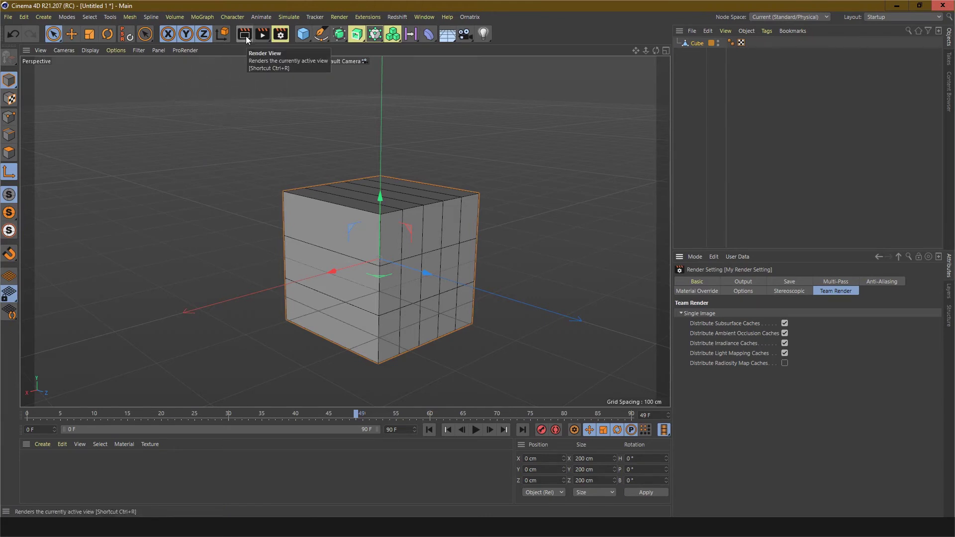
# - Switch to Cinema 4D, open the Render Settings window and set the renderer to ProRender
pyautogui.click(281, 34)
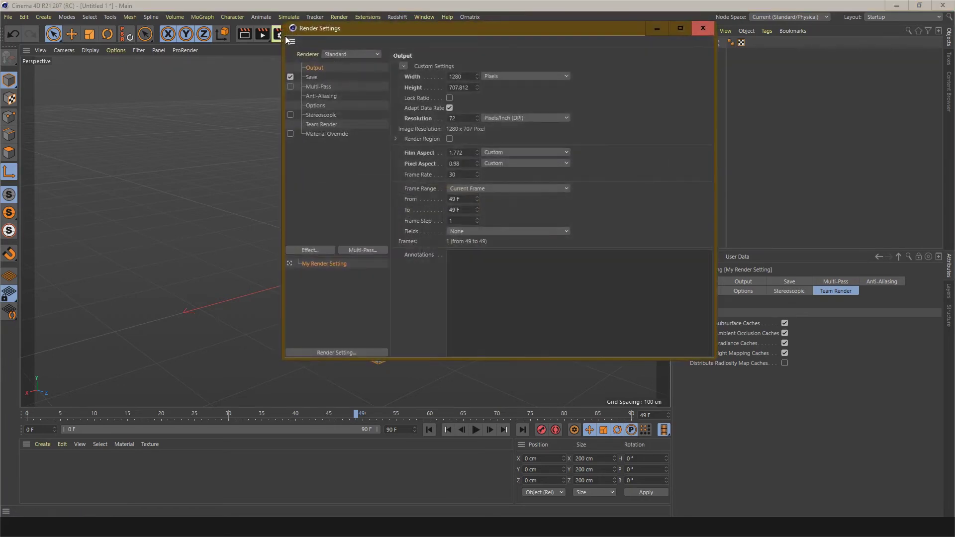
pyautogui.click(347, 55)
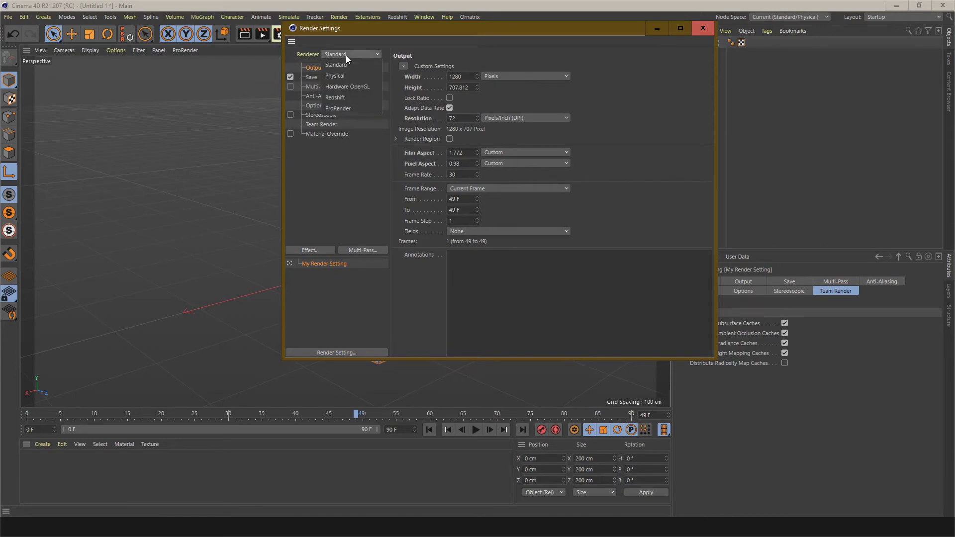
pyautogui.click(338, 110)
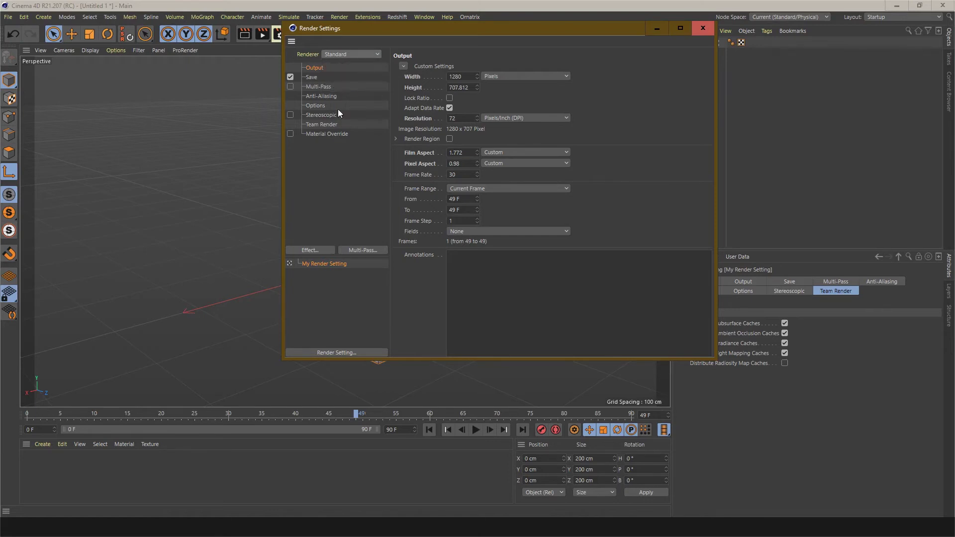
pyautogui.click(352, 55)
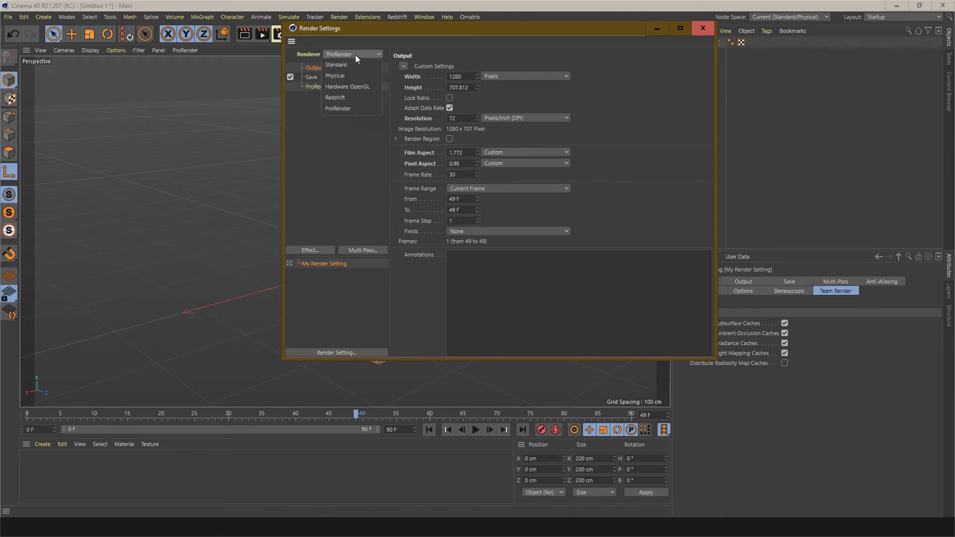
pyautogui.click(324, 143)
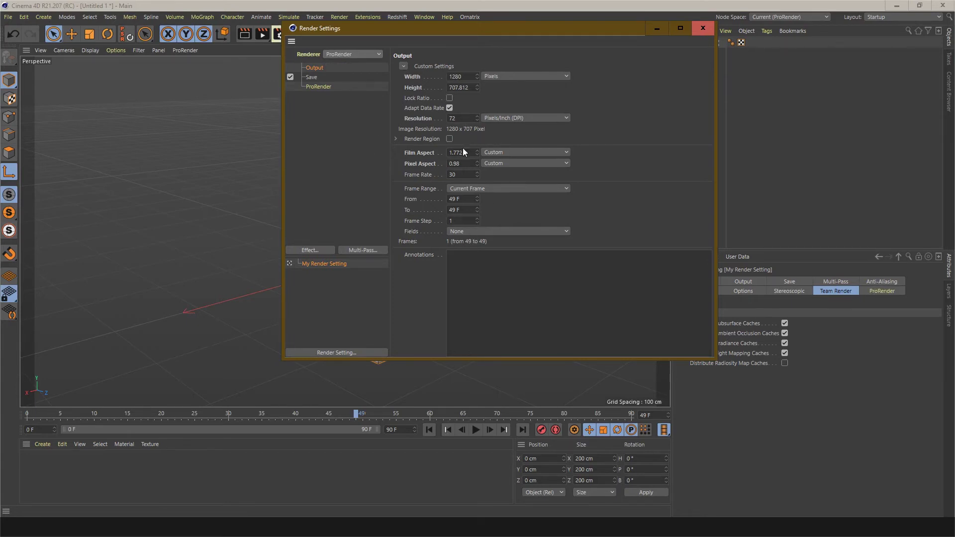
# - Set the renderer to Redshift and review the list of available renderers
pyautogui.click(348, 54)
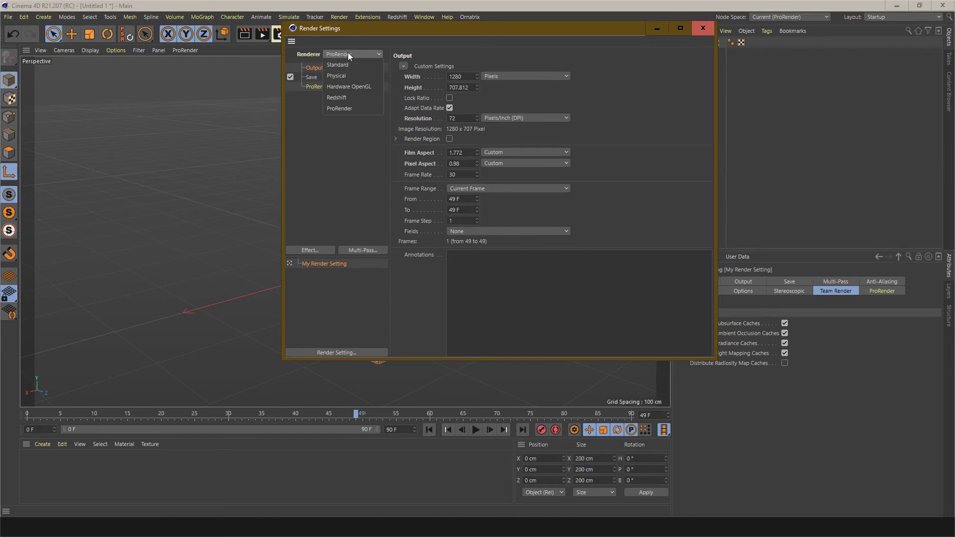
pyautogui.click(354, 100)
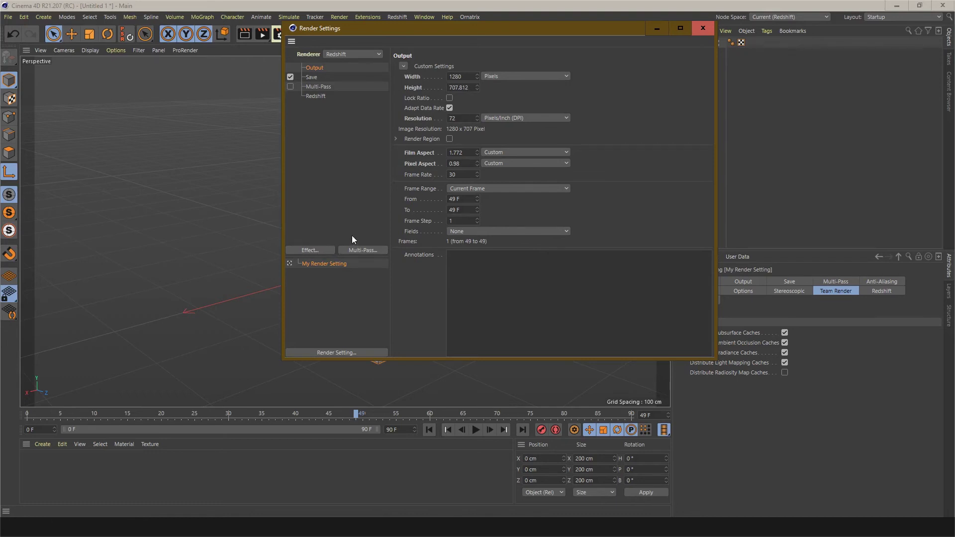
pyautogui.click(337, 53)
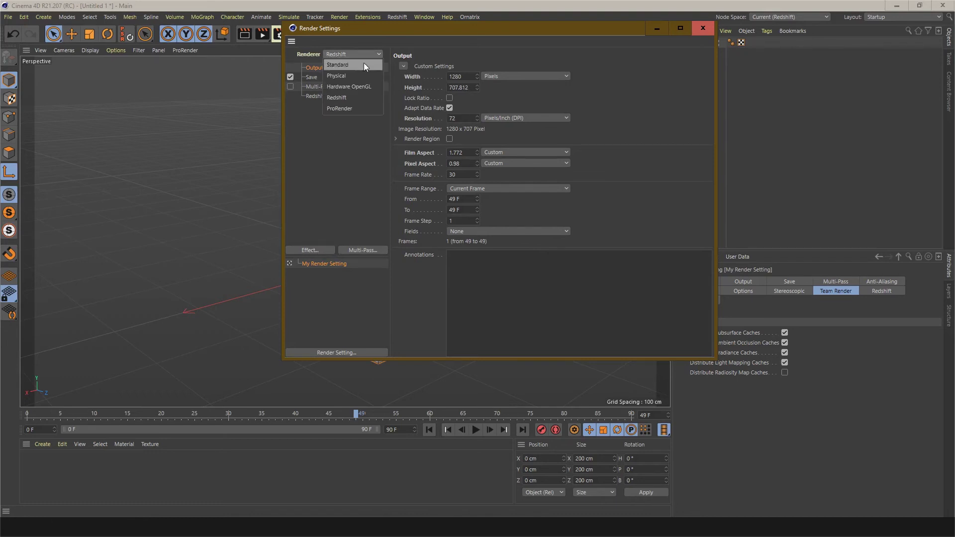
pyautogui.click(342, 94)
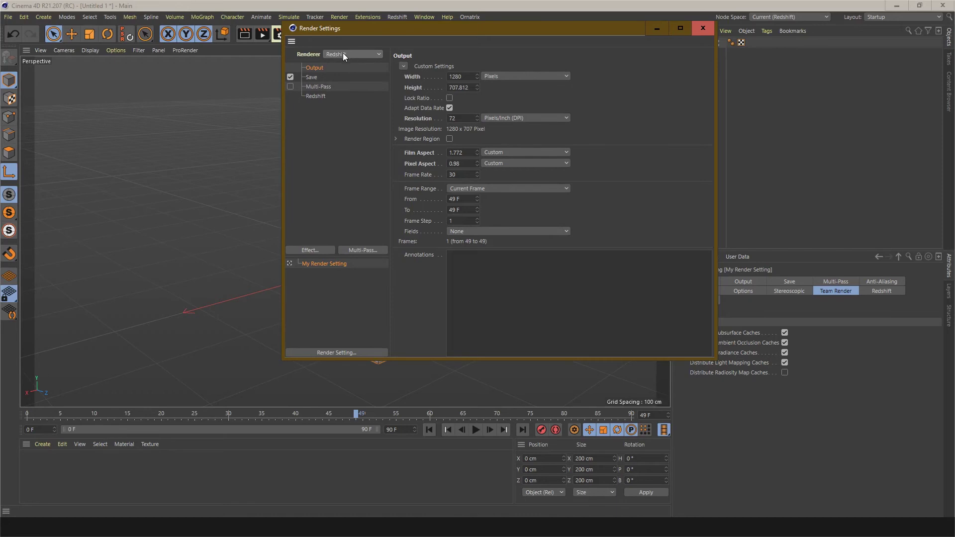
# - Review the render setting commands and the Multi-Pass, Redshift and Output categories, and set the renderer to ProRender
pyautogui.moveTo(389, 28); pyautogui.dragTo(350, 66)
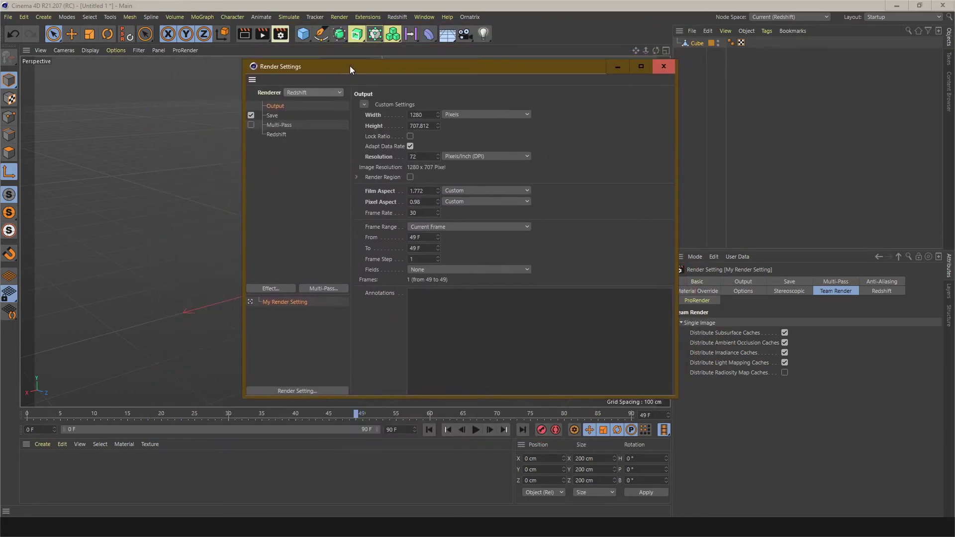
pyautogui.click(299, 390)
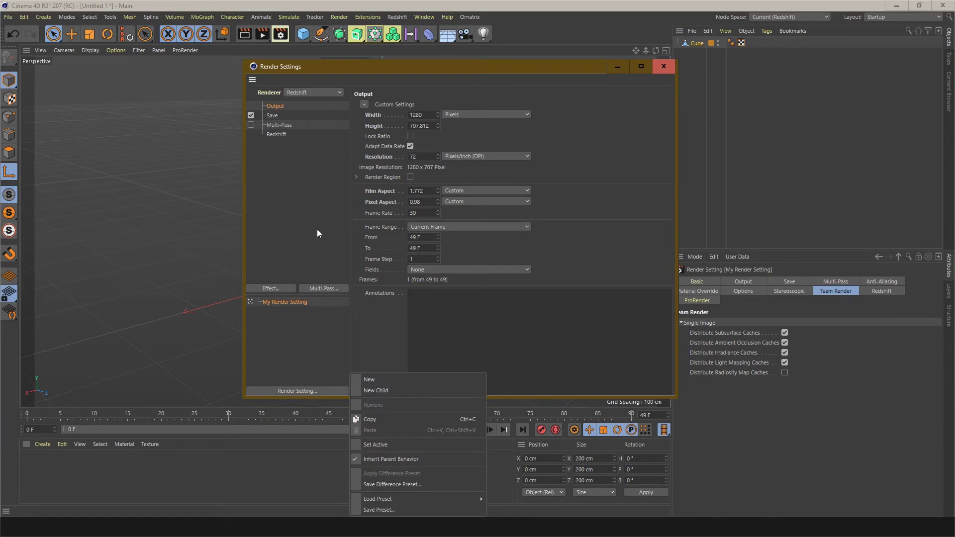
pyautogui.click(314, 207)
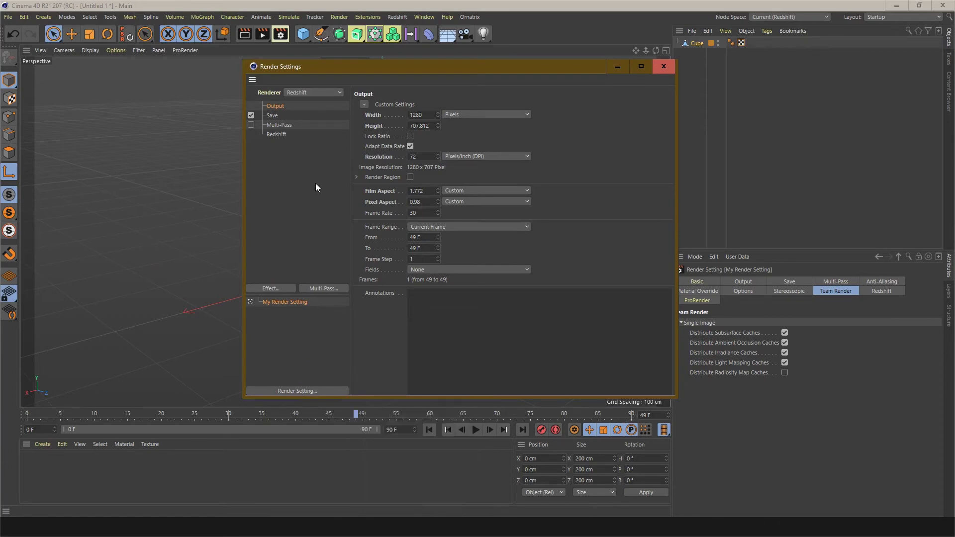
pyautogui.click(281, 123)
pyautogui.click(275, 134)
pyautogui.click(273, 106)
pyautogui.click(304, 93)
pyautogui.click(306, 147)
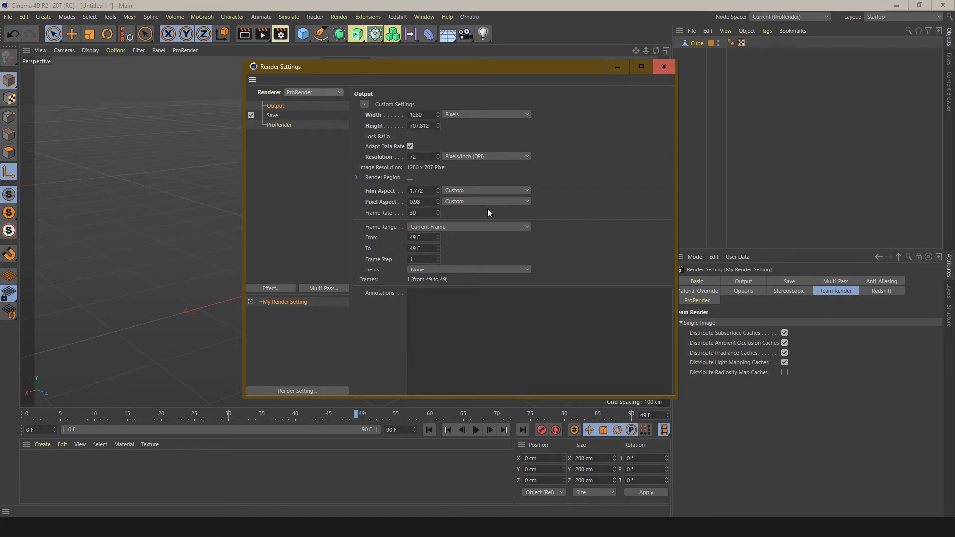
# - Close the Render Settings window and review the active tool and render properties in Blender
pyautogui.click(664, 66)
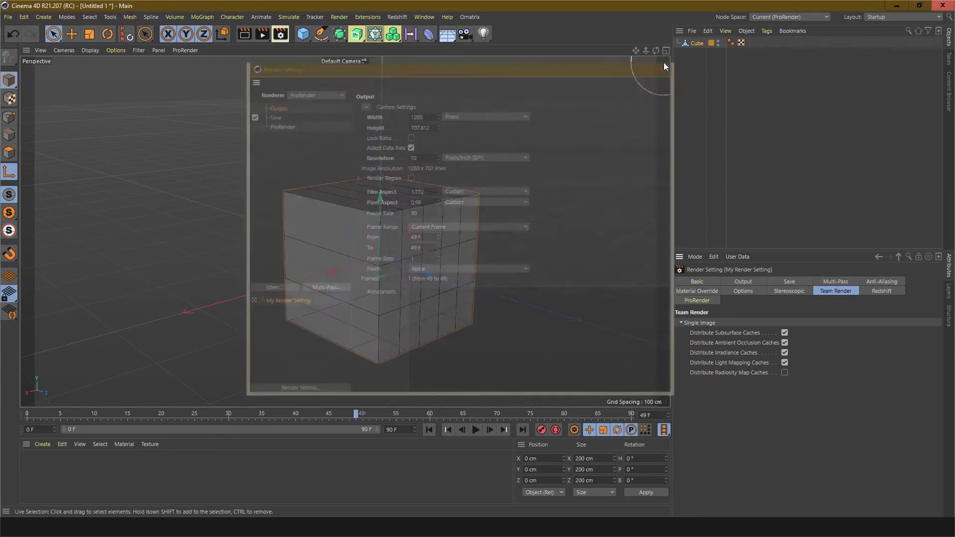
pyautogui.click(280, 34)
pyautogui.click(703, 31)
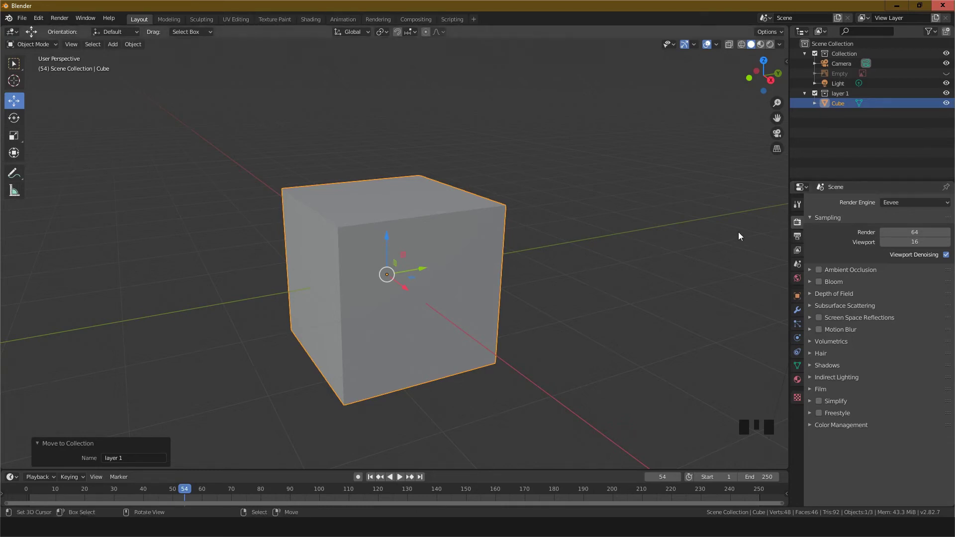
pyautogui.click(798, 204)
pyautogui.click(798, 222)
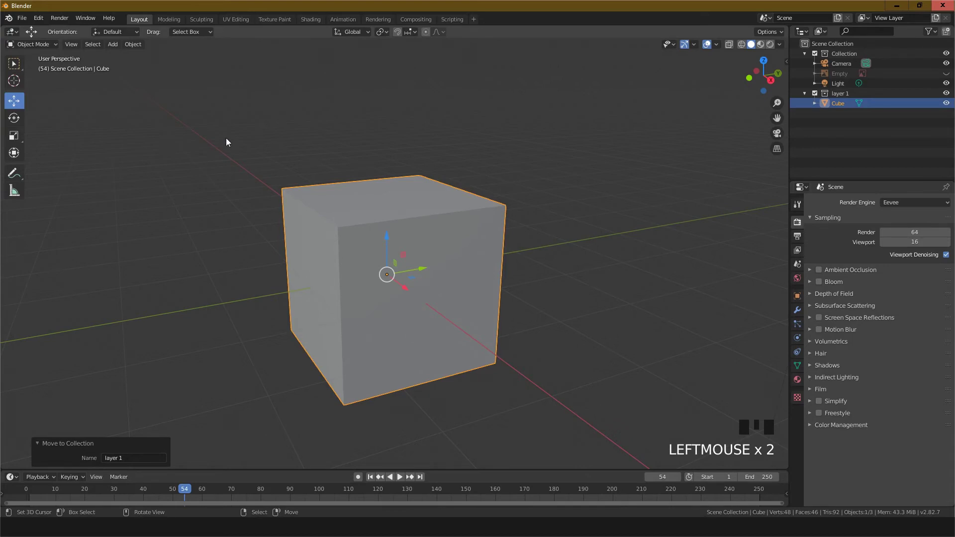
pyautogui.scroll(-2, 226, 138)
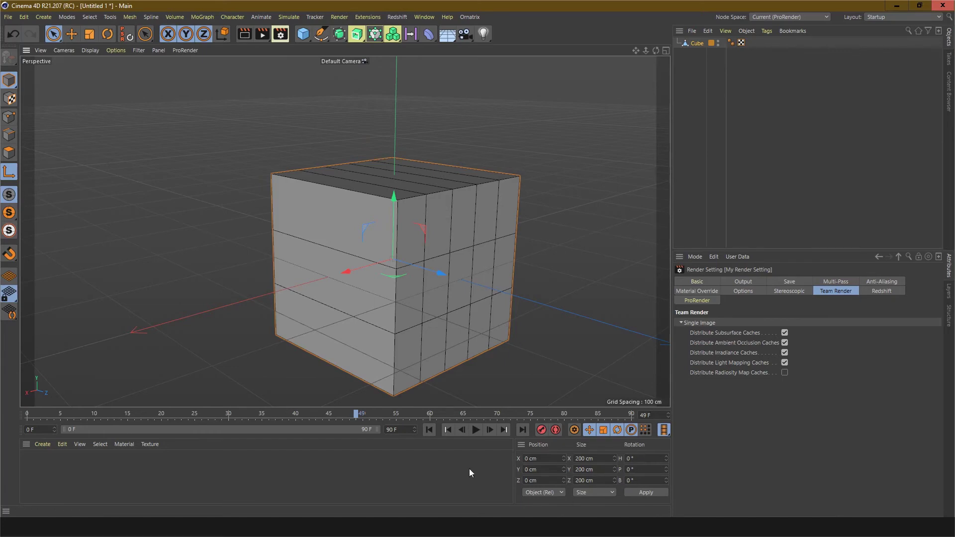
# - Switch to Blender, review the sidebar's Tool and View settings and place the 3D cursor in empty space beside the cube
pyautogui.hotkey('alt', 'Tab')
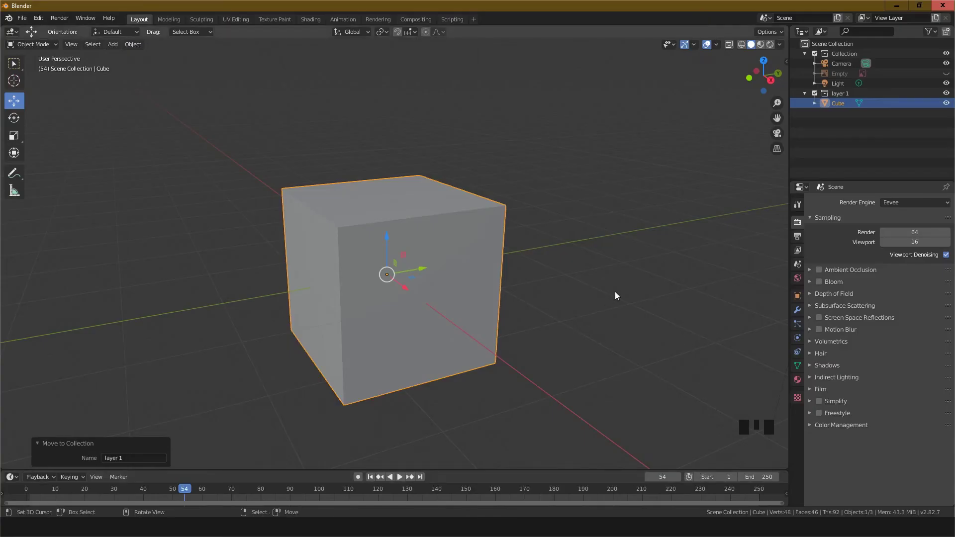
pyautogui.scroll(-2, 615, 292)
pyautogui.scroll(3, 616, 292)
pyautogui.press('n')
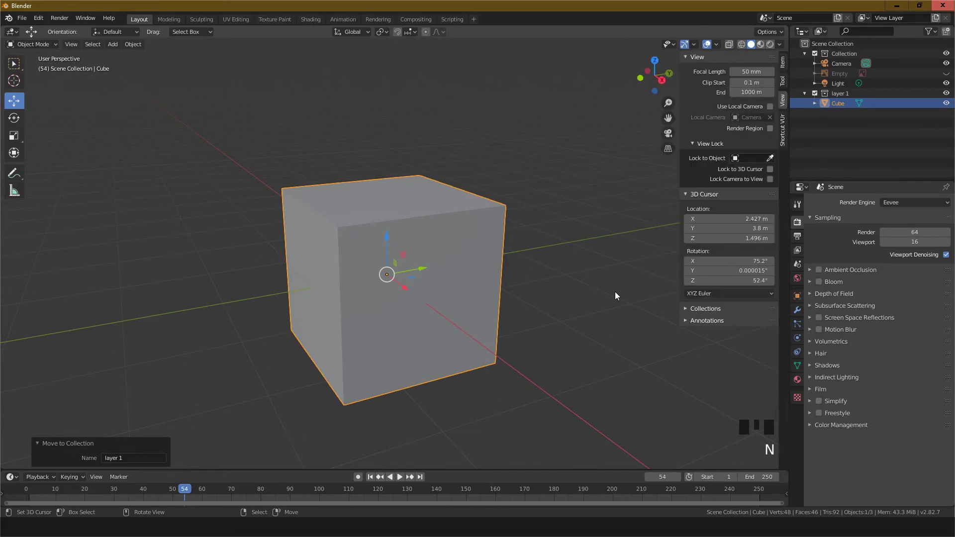
pyautogui.click(783, 80)
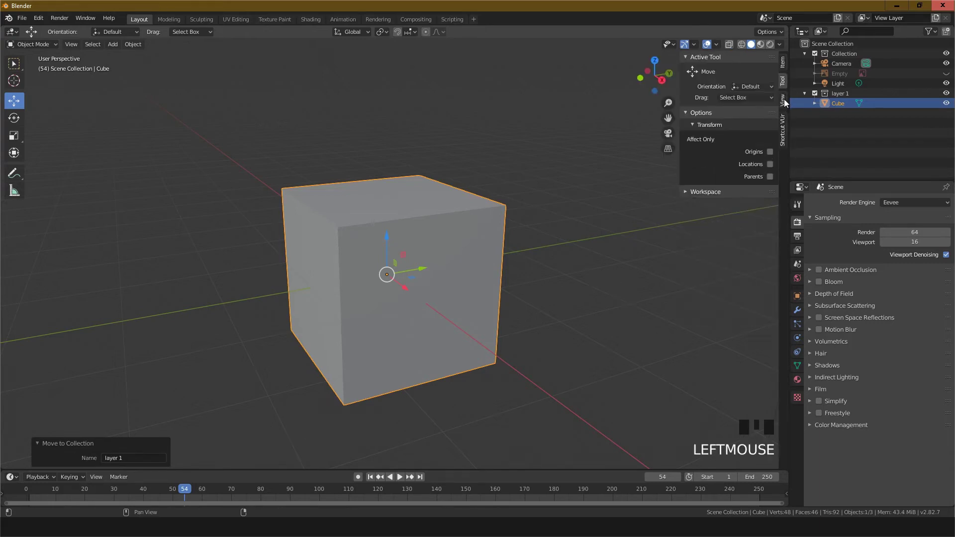
pyautogui.click(784, 102)
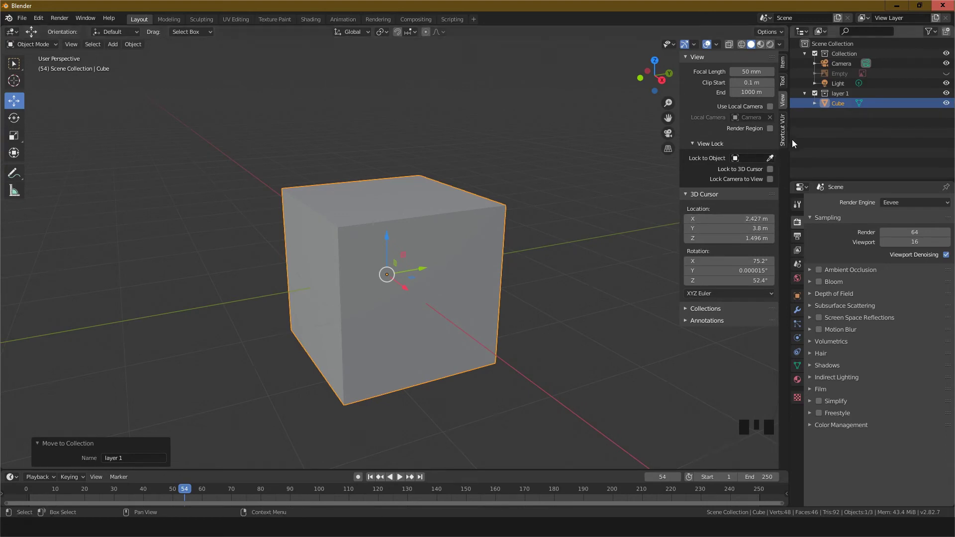
pyautogui.click(637, 322)
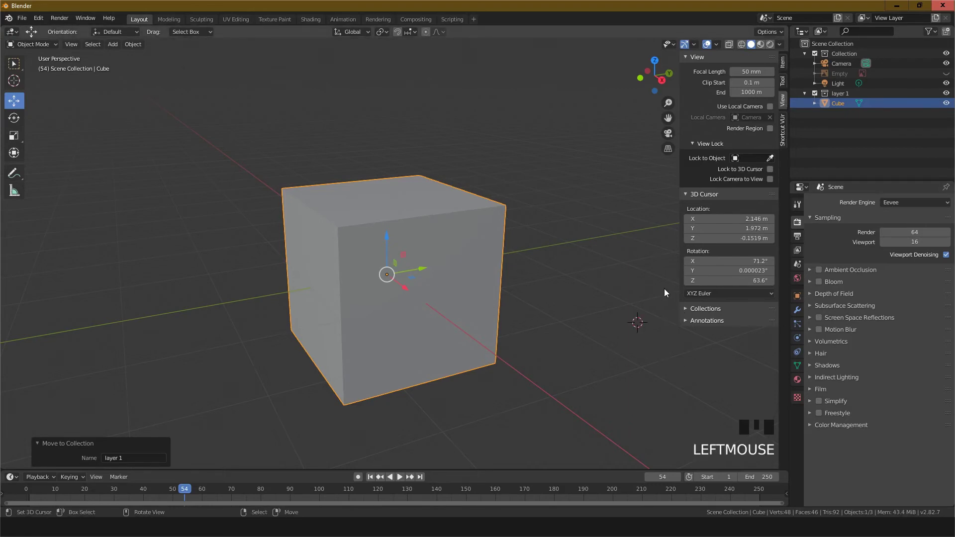
pyautogui.press('n')
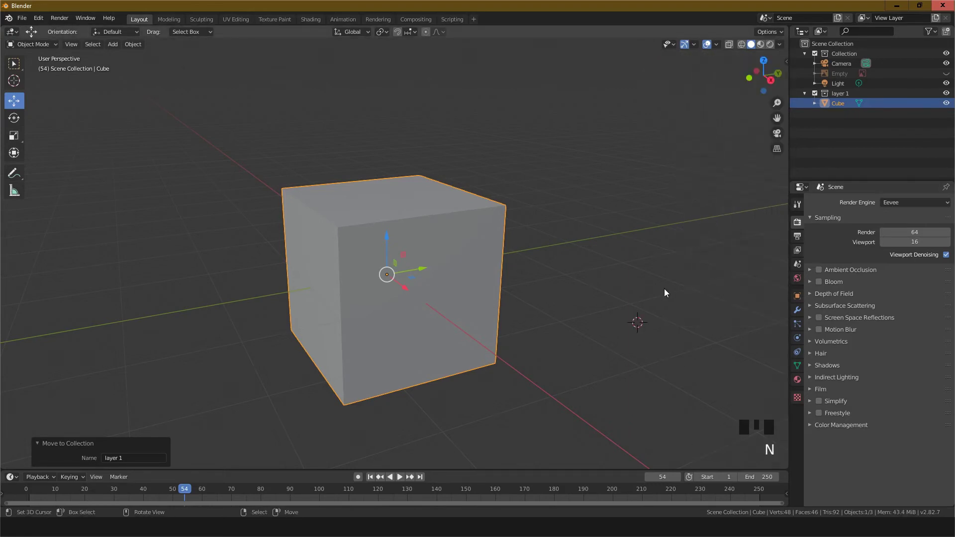
# - Set the cube's scale to 2 on X, Y and Z in its object properties
pyautogui.click(797, 296)
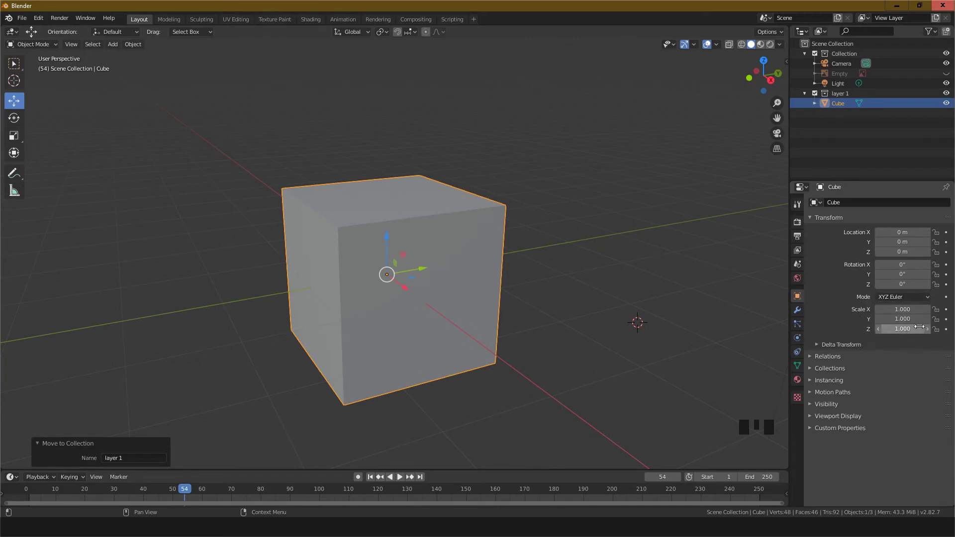
pyautogui.click(908, 311)
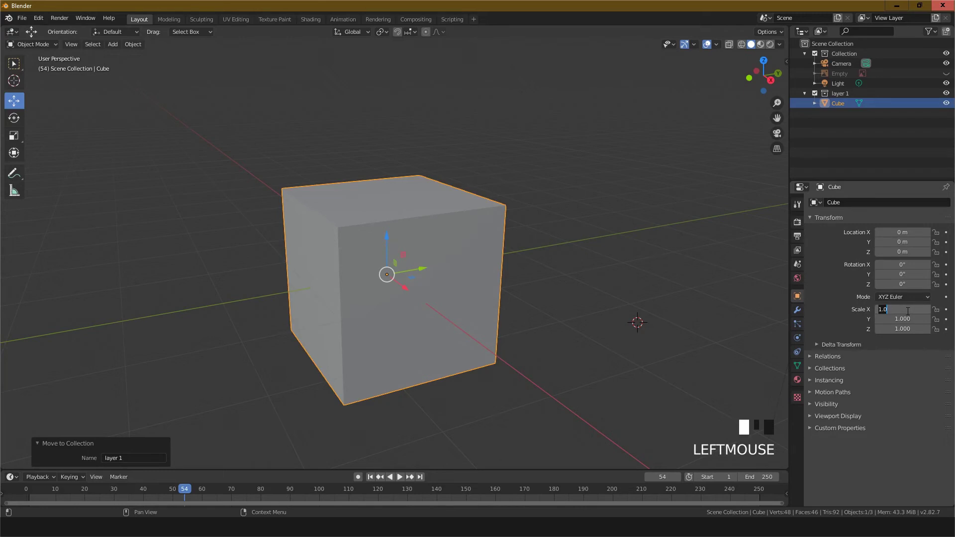
pyautogui.write('2')
pyautogui.press('Tab')
pyautogui.write('2')
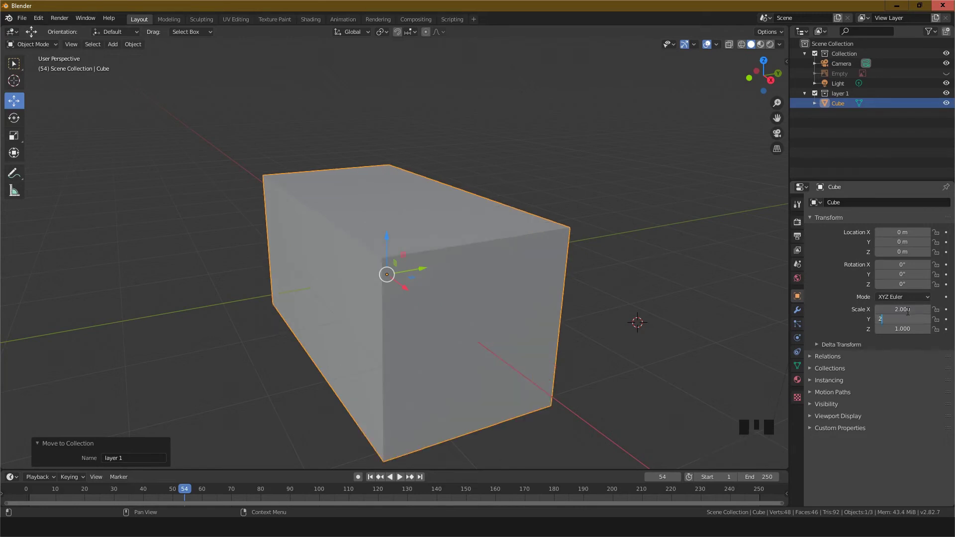
pyautogui.press('Tab')
pyautogui.write('2')
pyautogui.press('Return')
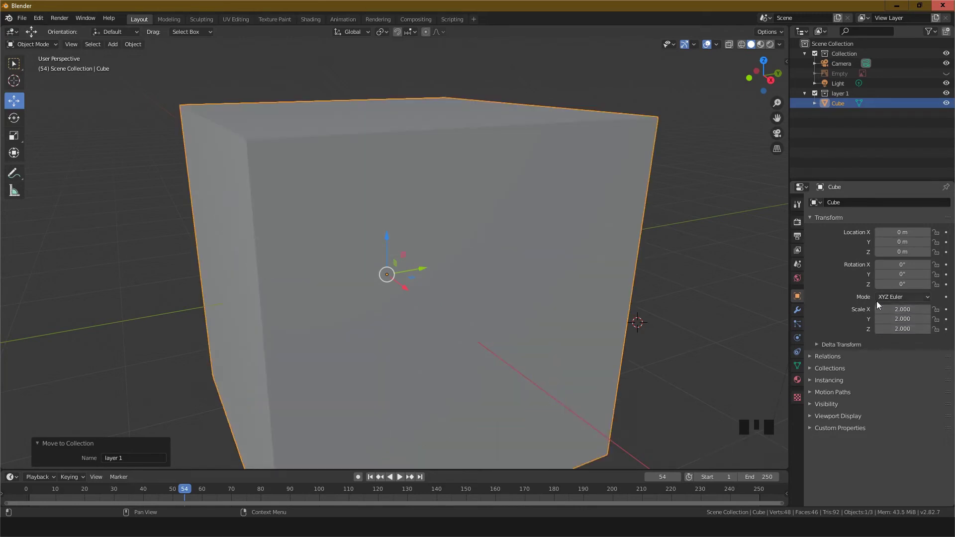
pyautogui.scroll(-4, 523, 290)
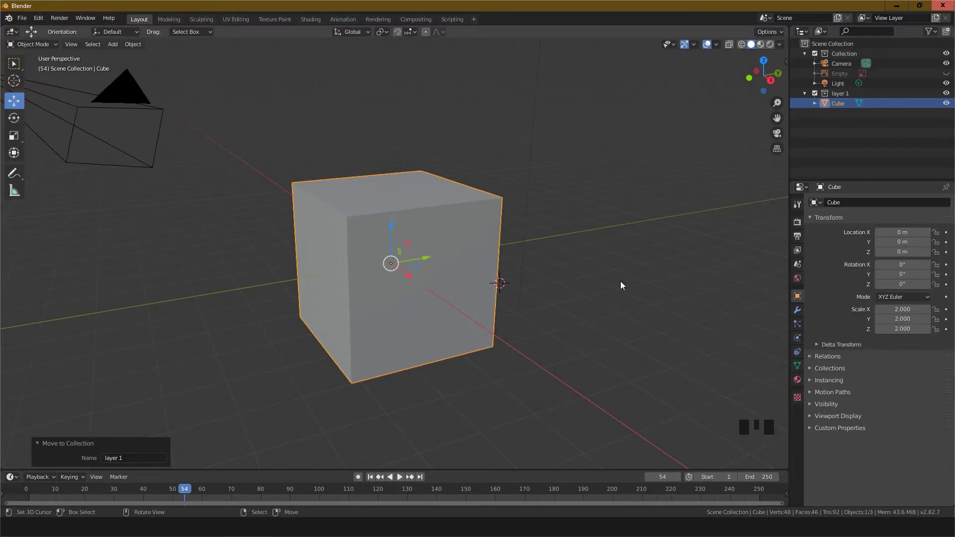
pyautogui.scroll(2, 640, 322)
pyautogui.scroll(-2, 640, 322)
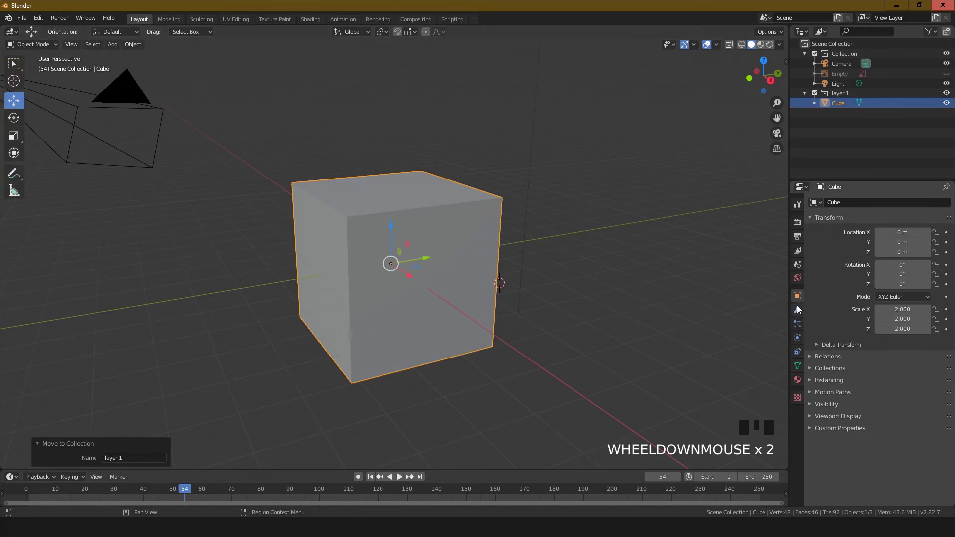
pyautogui.scroll(2, 453, 303)
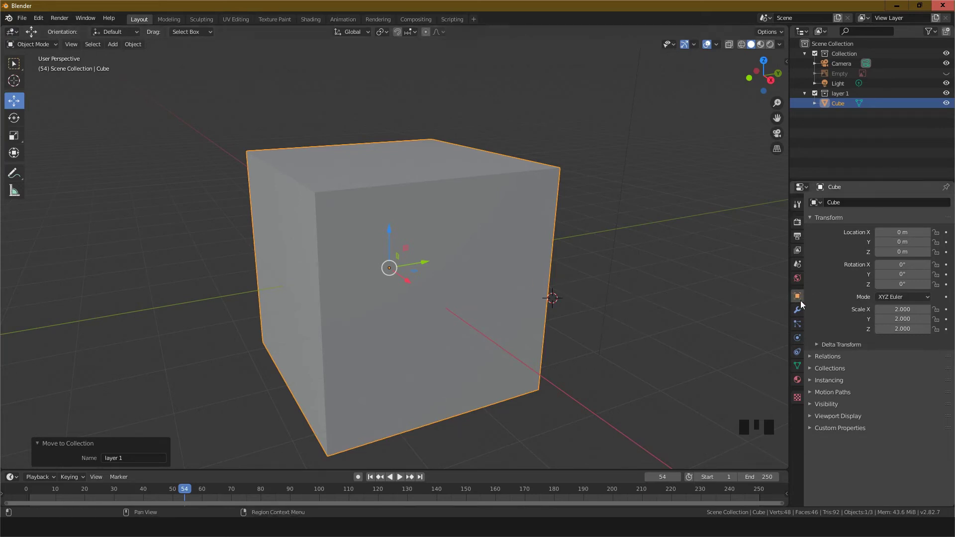
pyautogui.scroll(-2, 375, 336)
pyautogui.scroll(2, 374, 342)
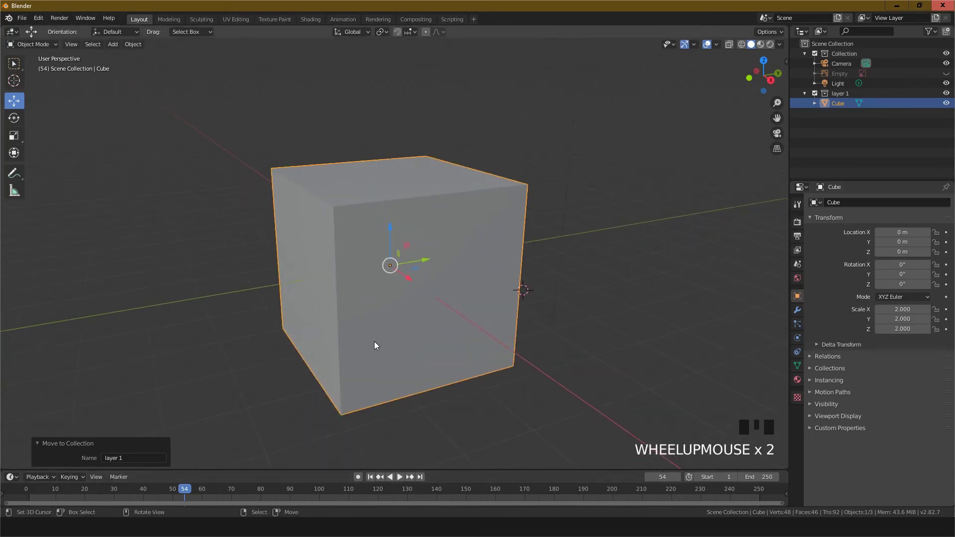
pyautogui.scroll(-2, 374, 344)
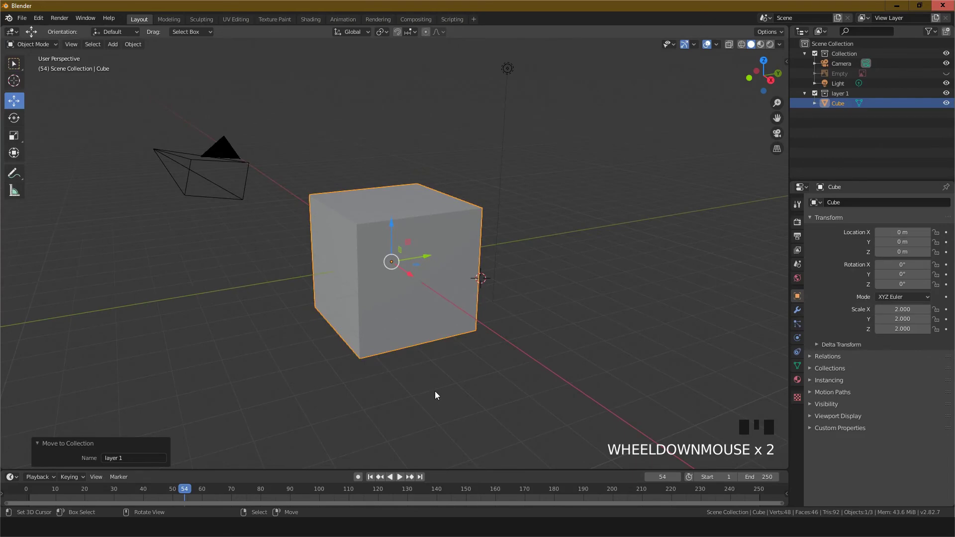
pyautogui.moveTo(435, 392); pyautogui.dragTo(453, 388, button='middle')
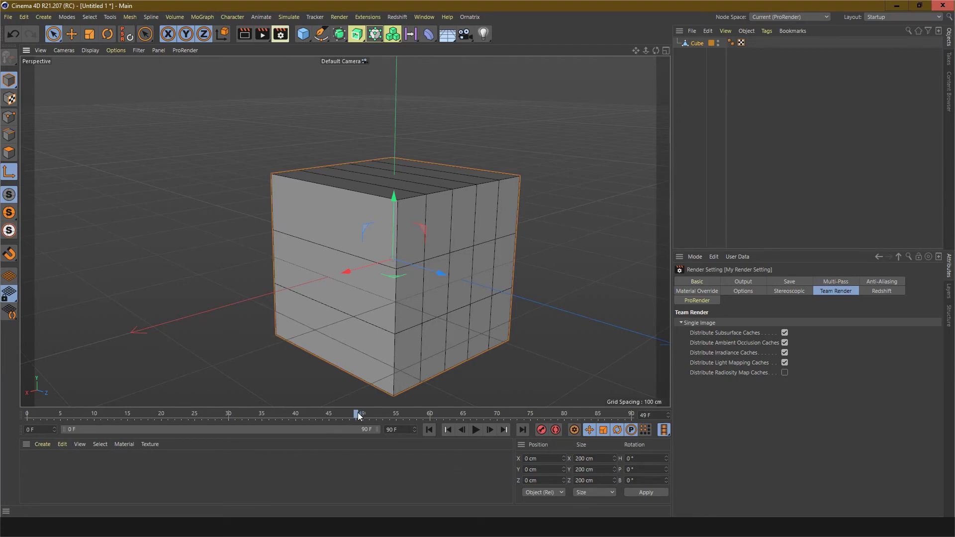
# - Switch to Cinema 4D, scrub through the timeline and play and stop the animation
pyautogui.moveTo(106, 407); pyautogui.dragTo(308, 409)
pyautogui.click(477, 429)
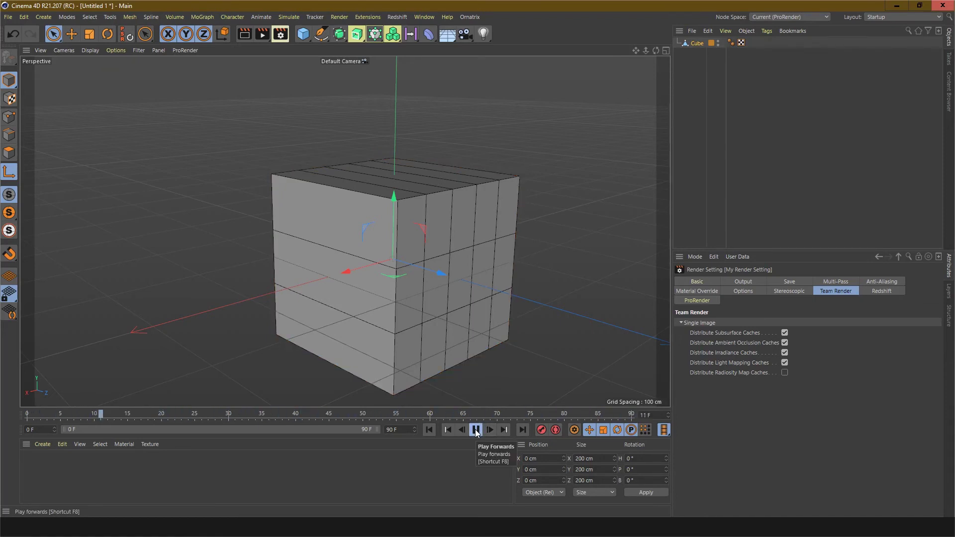
pyautogui.click(476, 430)
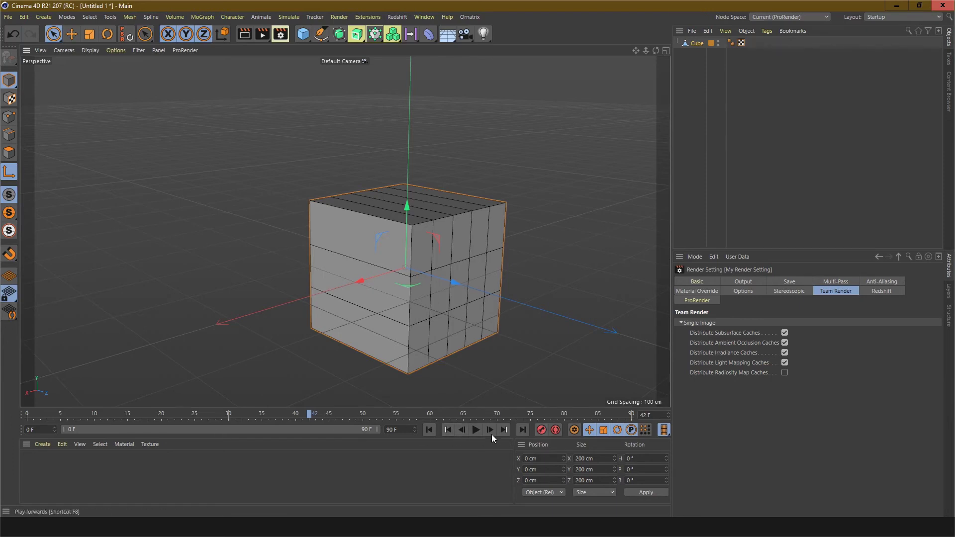
pyautogui.click(476, 429)
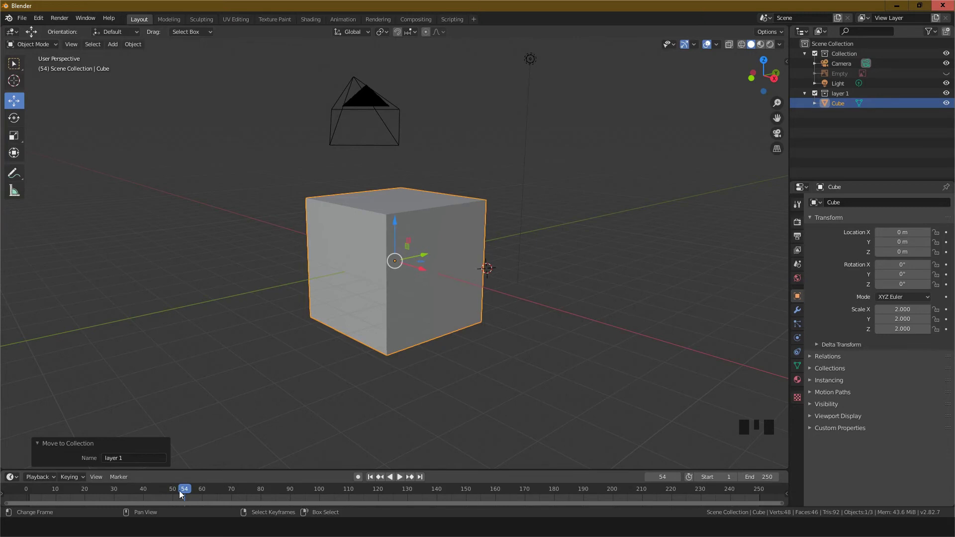
# - Play and pause Blender's timeline several times, and briefly open the command search in the viewport
pyautogui.click(400, 478)
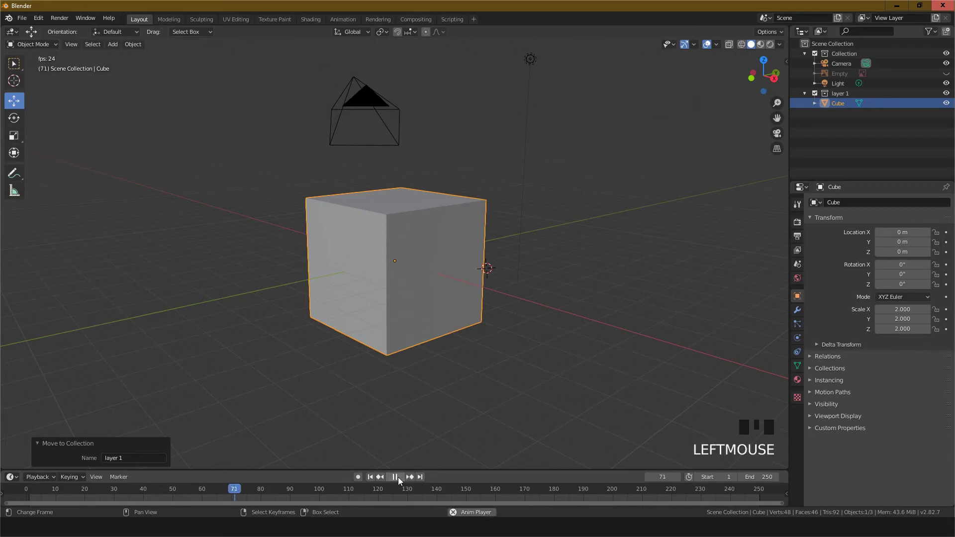
pyautogui.click(396, 476)
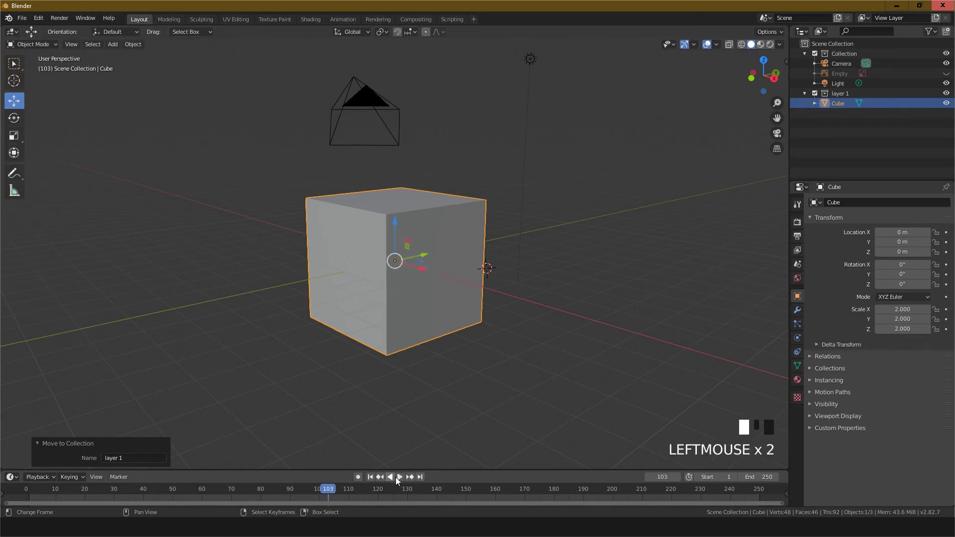
pyautogui.click(399, 474)
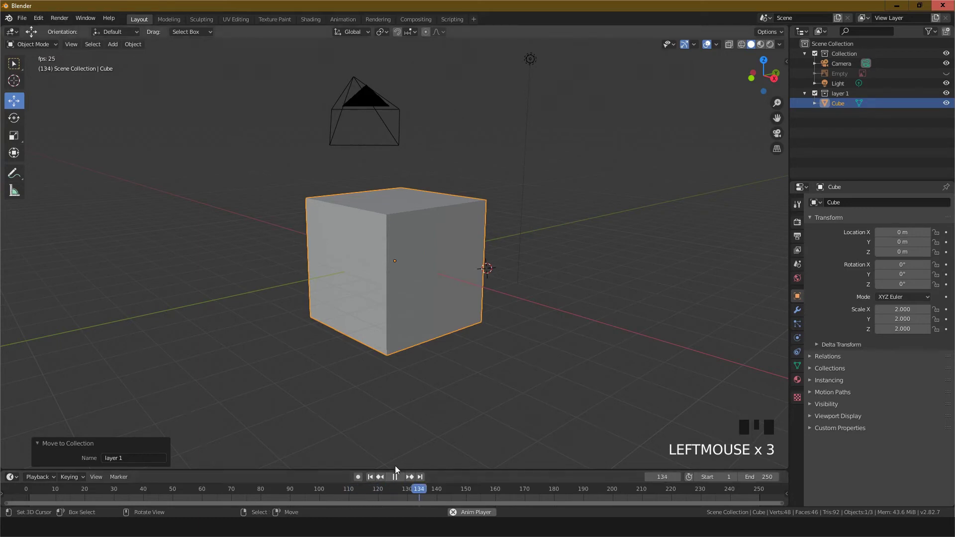
pyautogui.click(395, 477)
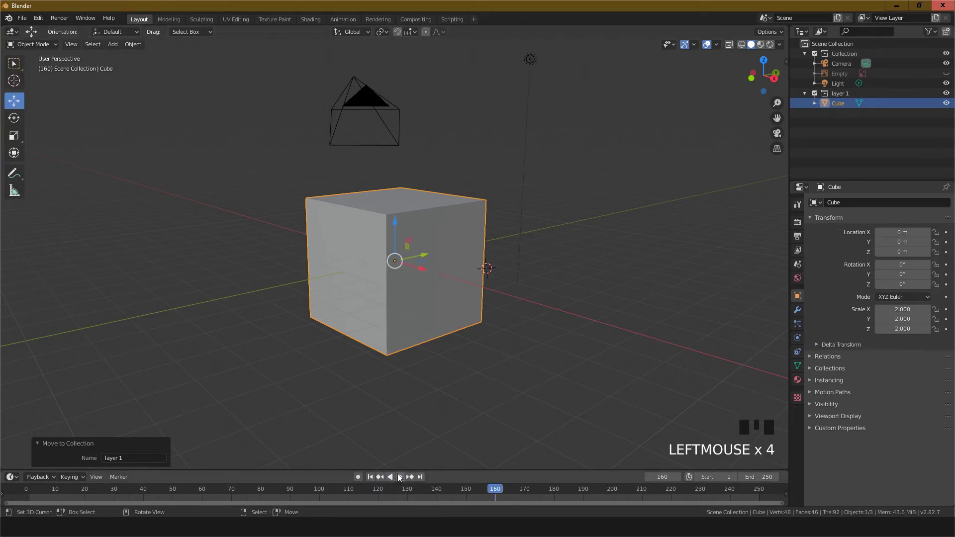
pyautogui.click(399, 476)
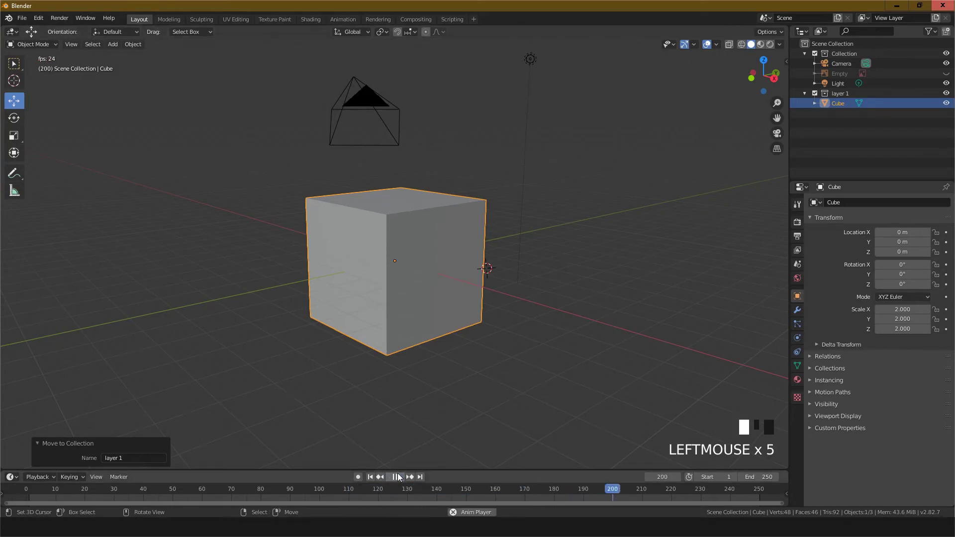
pyautogui.click(397, 477)
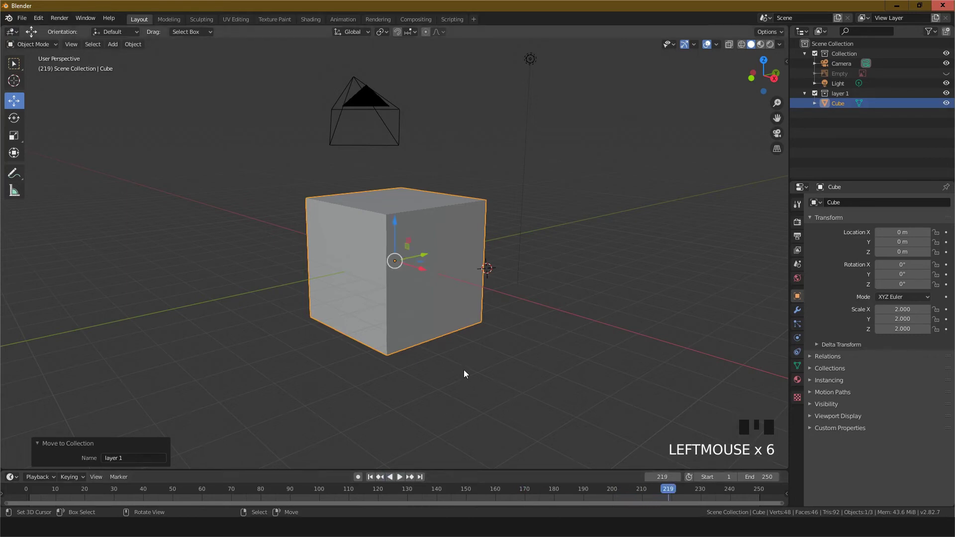
pyautogui.press('space')
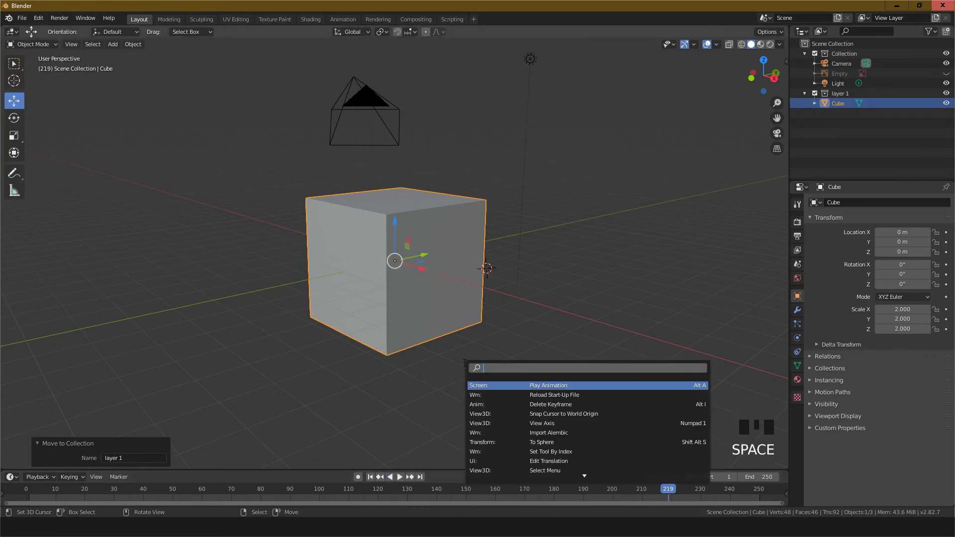
pyautogui.press('Escape')
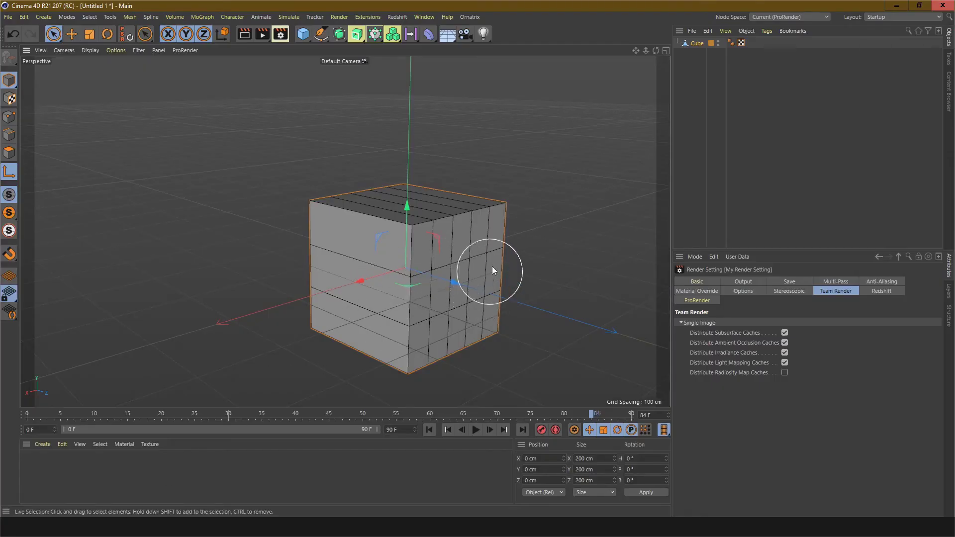
pyautogui.keyDown('alt'); pyautogui.moveTo(562, 237); pyautogui.dragTo(504, 222, button='middle'); pyautogui.keyUp('alt')
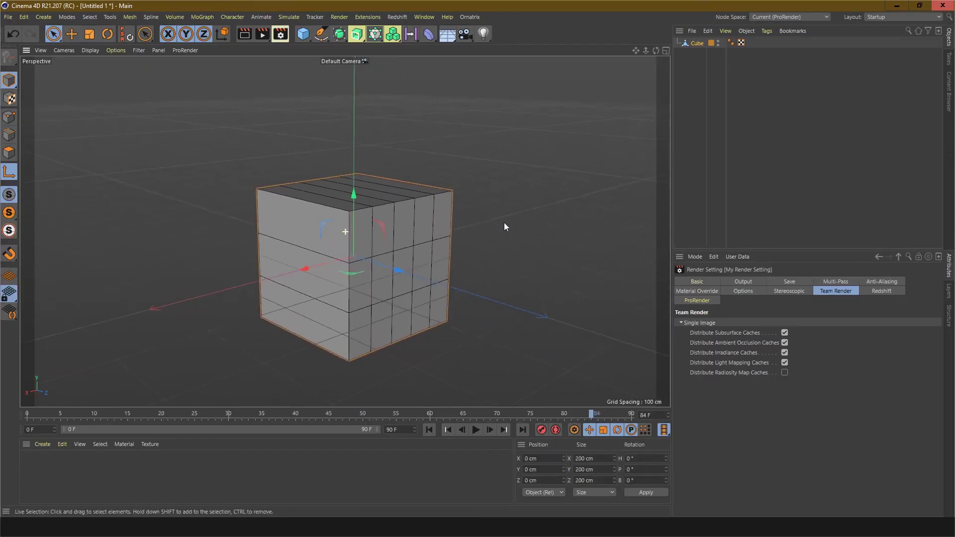
pyautogui.scroll(2, 387, 234)
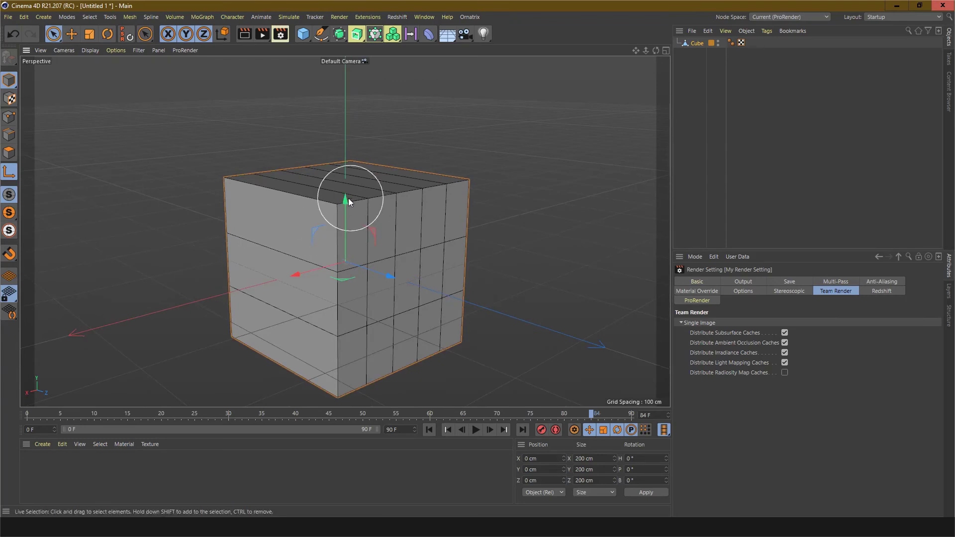
pyautogui.moveTo(507, 346)
pyautogui.keyDown('alt'); pyautogui.mouseDown()
pyautogui.moveTo(538, 365)
pyautogui.moveTo(411, 345)
pyautogui.moveTo(462, 363)
pyautogui.moveTo(498, 358)
pyautogui.mouseUp(); pyautogui.keyUp('alt')
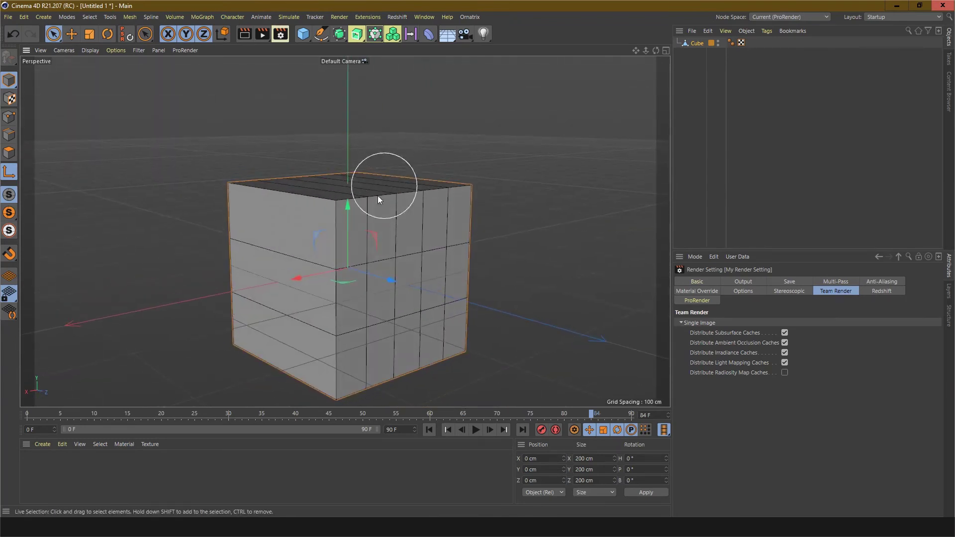
pyautogui.keyDown('alt'); pyautogui.moveTo(452, 150); pyautogui.dragTo(473, 230); pyautogui.keyUp('alt')
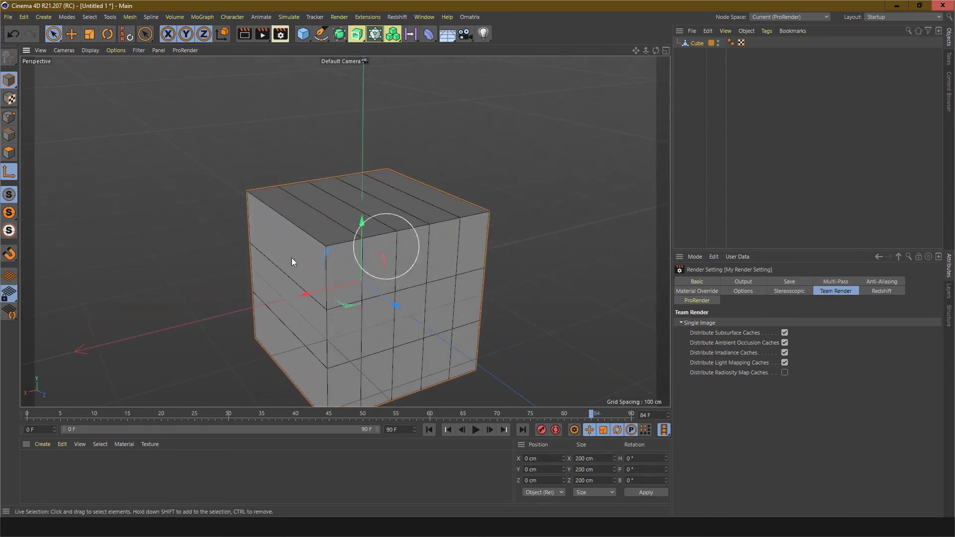
# - Switch to Cinema 4D and move the cube's axis, without its geometry, to about 39 cm on X and 64 cm on Y
pyautogui.click(10, 173)
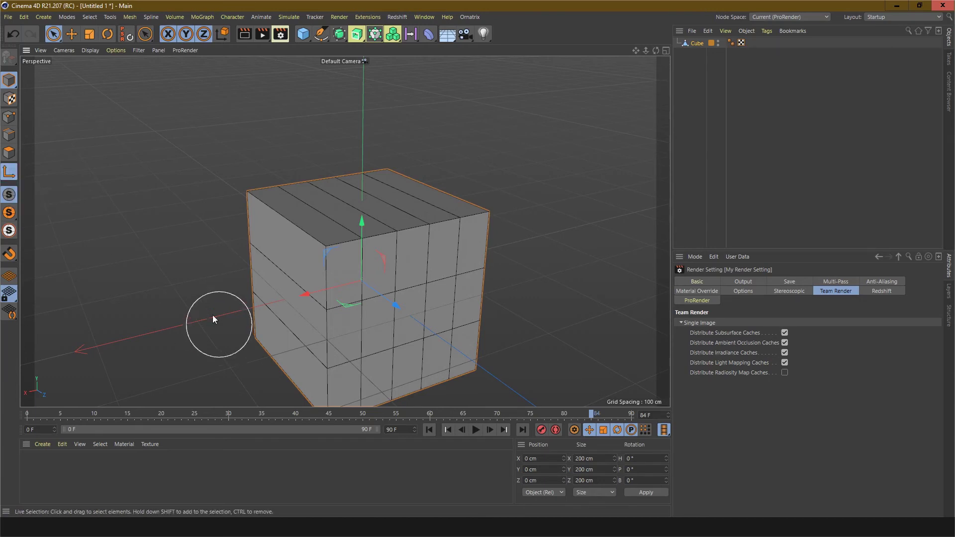
pyautogui.keyDown('alt'); pyautogui.moveTo(213, 315); pyautogui.dragTo(244, 262); pyautogui.keyUp('alt')
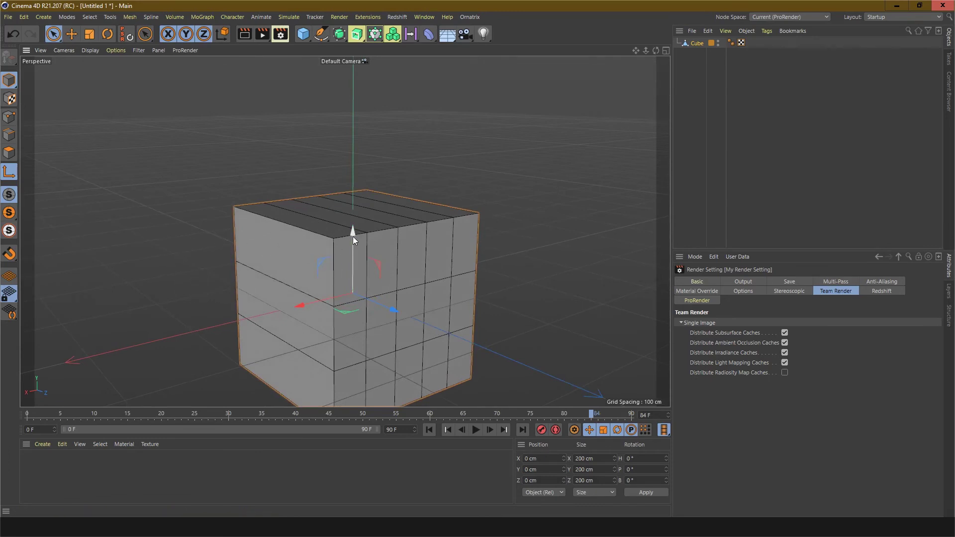
pyautogui.moveTo(353, 237); pyautogui.dragTo(353, 183)
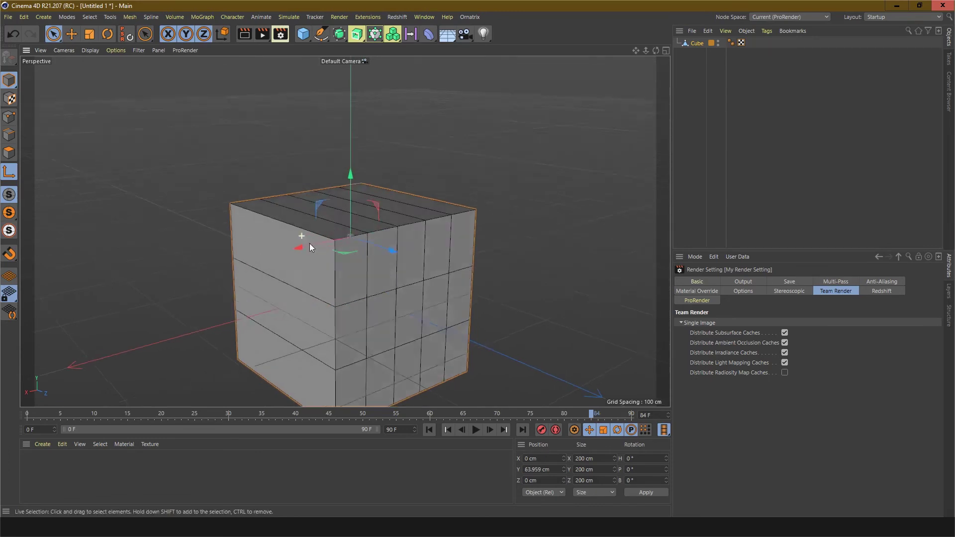
pyautogui.keyDown('alt'); pyautogui.moveTo(309, 243); pyautogui.dragTo(188, 285); pyautogui.keyUp('alt')
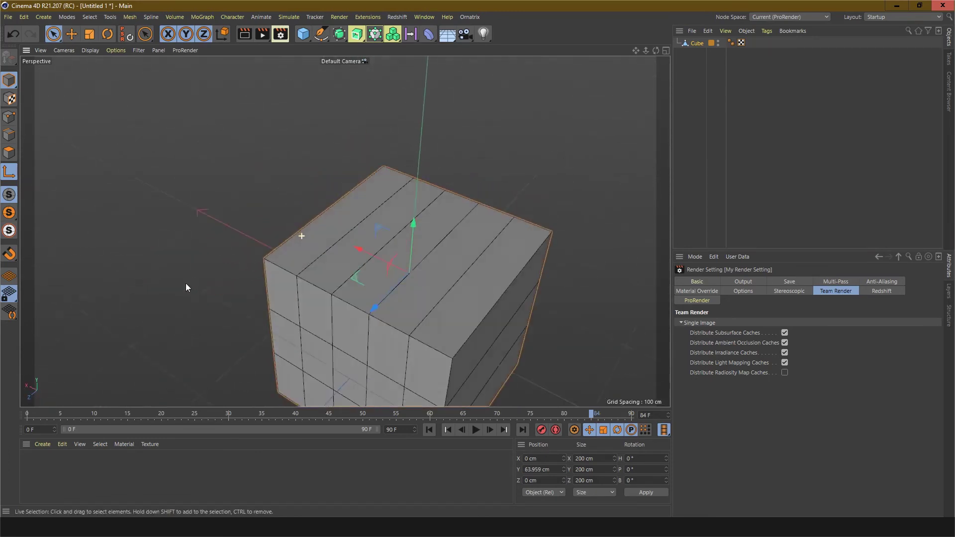
pyautogui.moveTo(359, 250); pyautogui.dragTo(501, 210)
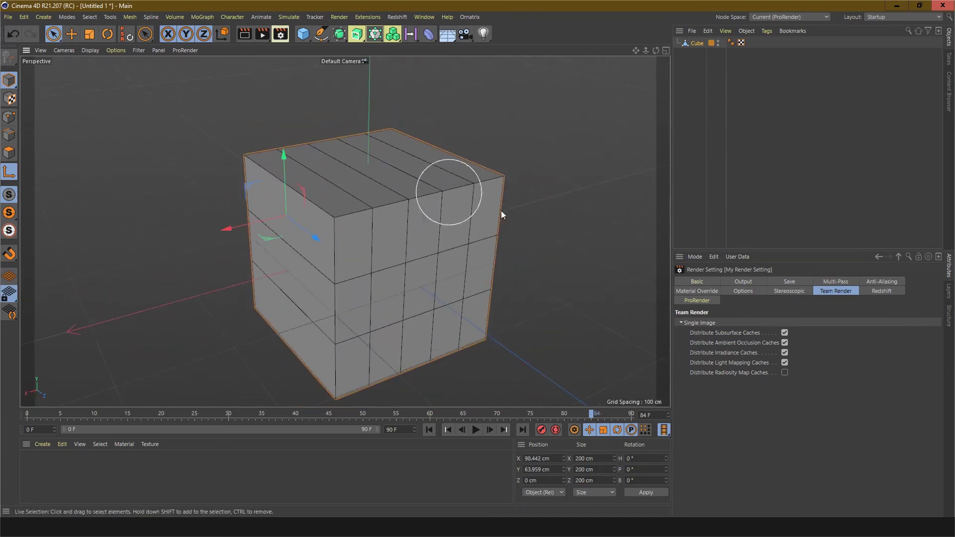
pyautogui.moveTo(229, 225); pyautogui.dragTo(282, 223)
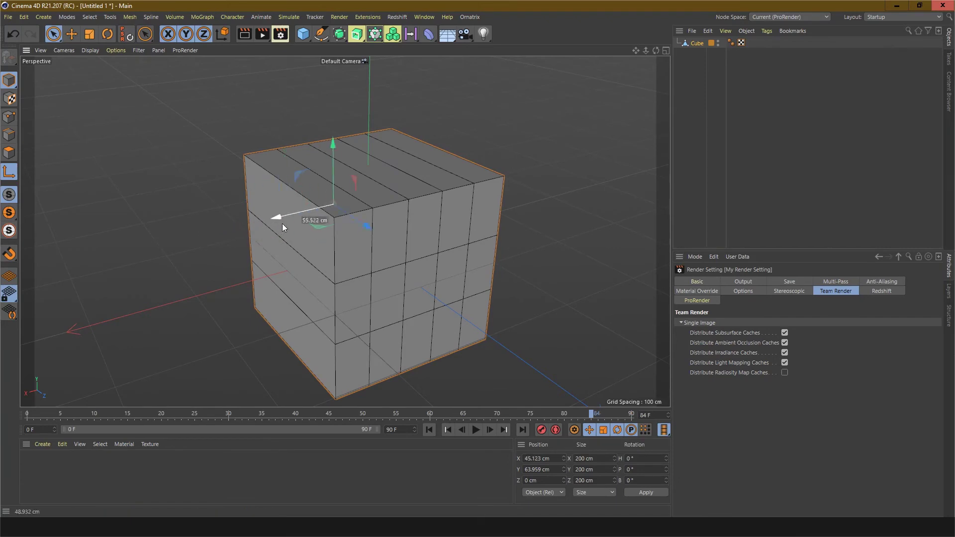
# - Turn off axis editing, move the whole cube about 20 cm along X and undo that move
pyautogui.click(9, 173)
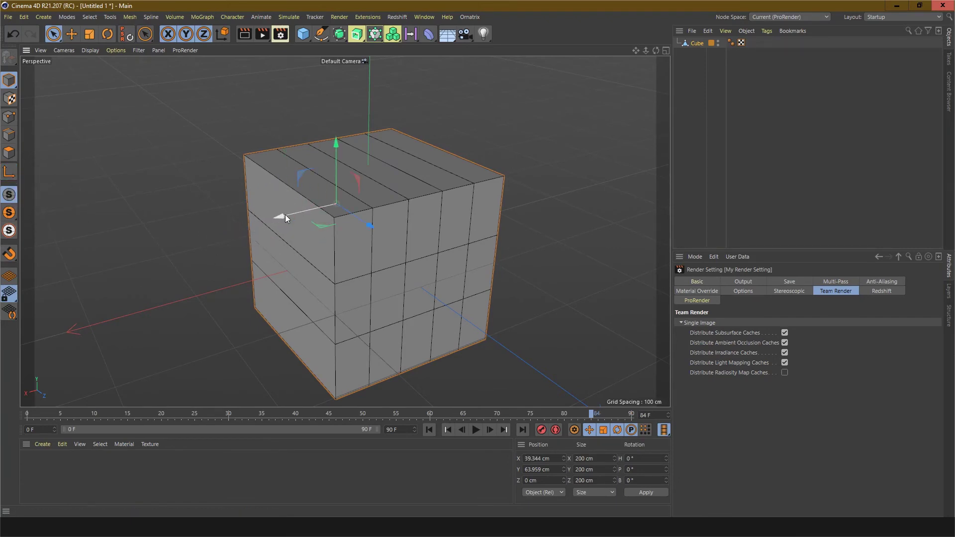
pyautogui.moveTo(284, 214); pyautogui.dragTo(306, 222)
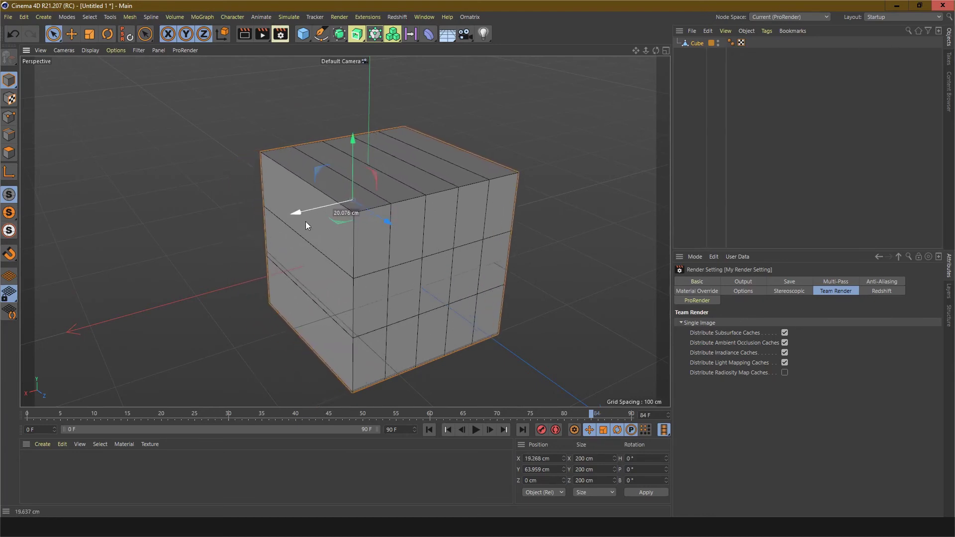
pyautogui.hotkey('ctrl', 'z')
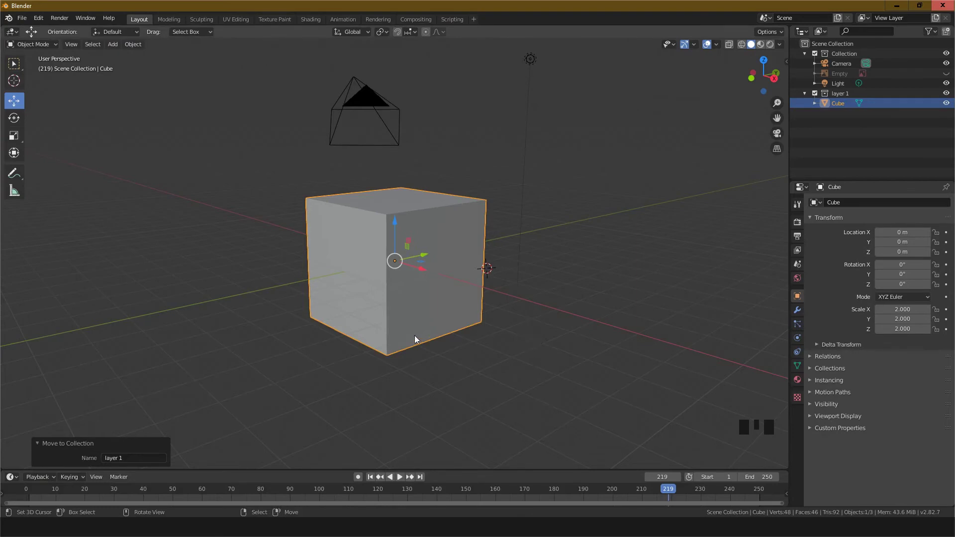
# - Switch to Blender and snap the 3D cursor to the selected cube
pyautogui.keyDown('shift'); pyautogui.moveTo(454, 345); pyautogui.dragTo(465, 386, button='middle'); pyautogui.keyUp('shift')
pyautogui.scroll(3, 452, 366)
pyautogui.scroll(-2, 452, 371)
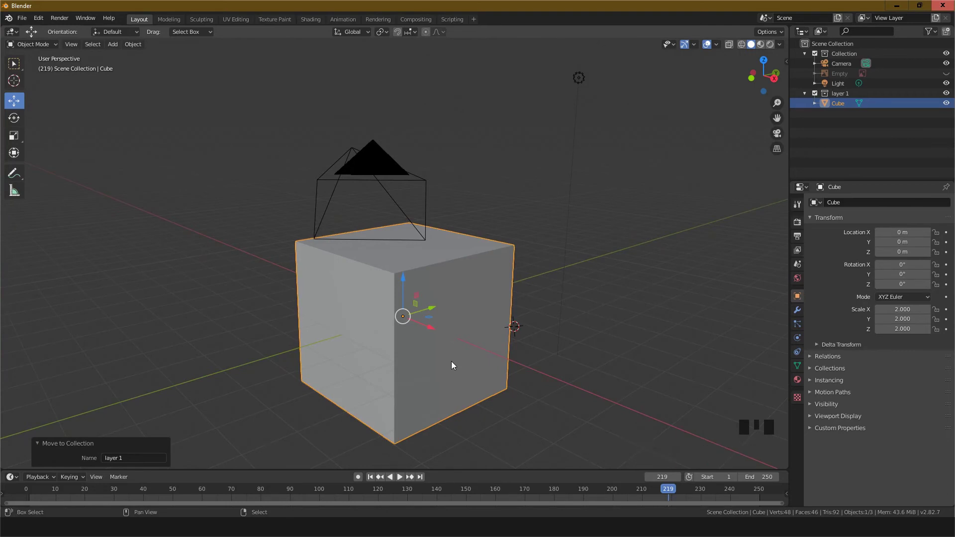
pyautogui.scroll(2, 508, 354)
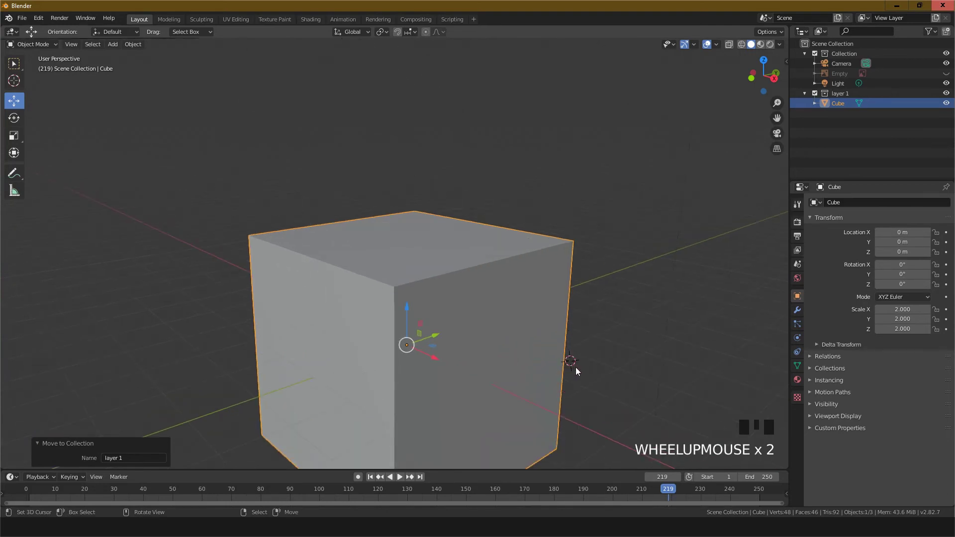
pyautogui.hotkey('shift', 's')
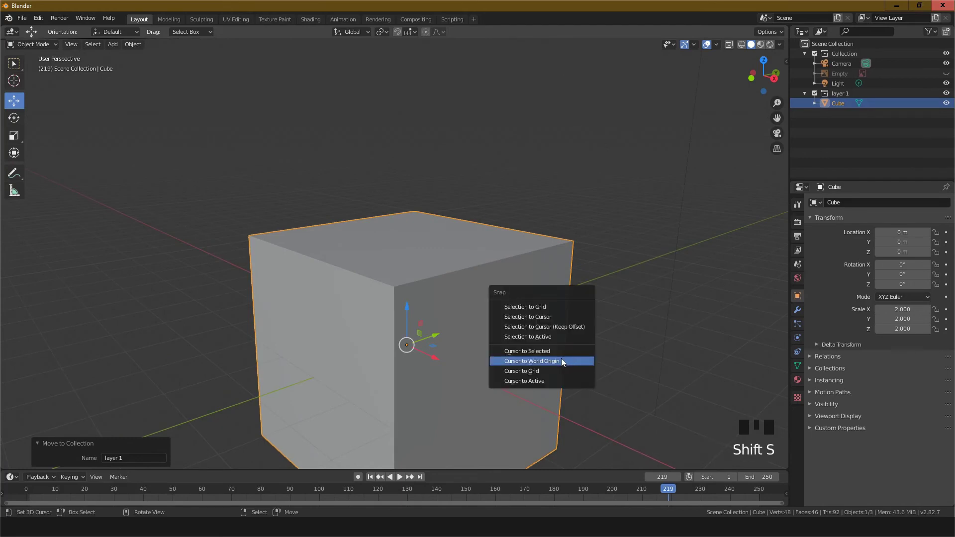
pyautogui.click(551, 351)
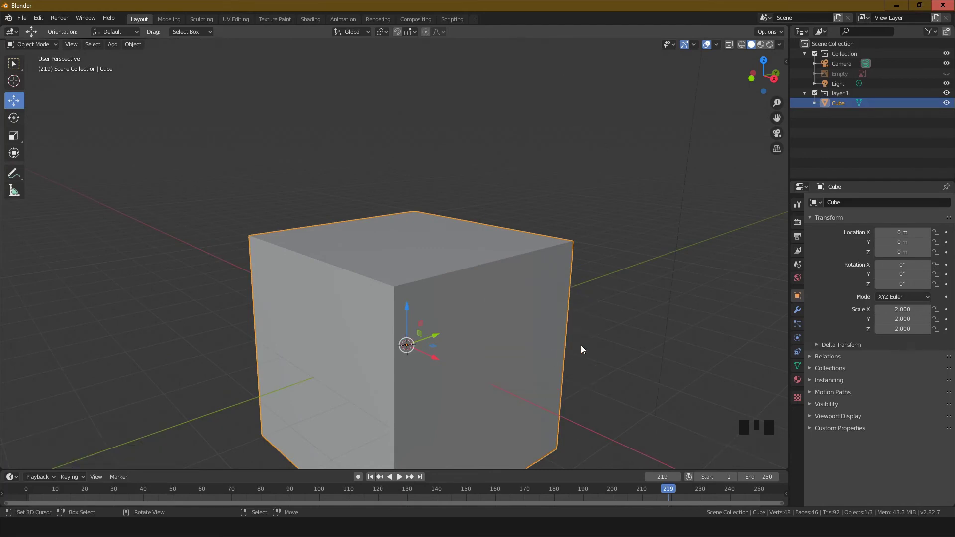
# - Enter Edit Mode on the cube and set the selection mode to vertices
pyautogui.click(34, 45)
pyautogui.click(30, 45)
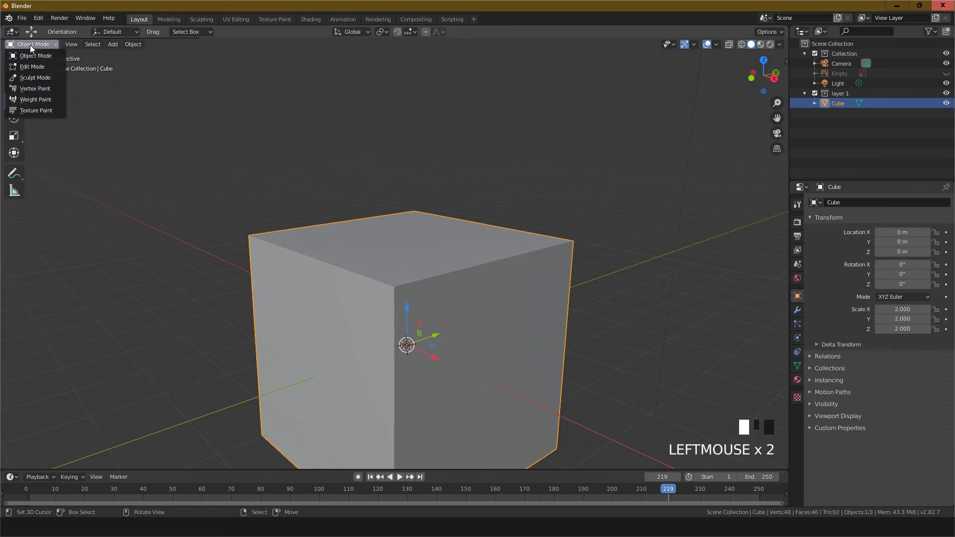
pyautogui.click(30, 64)
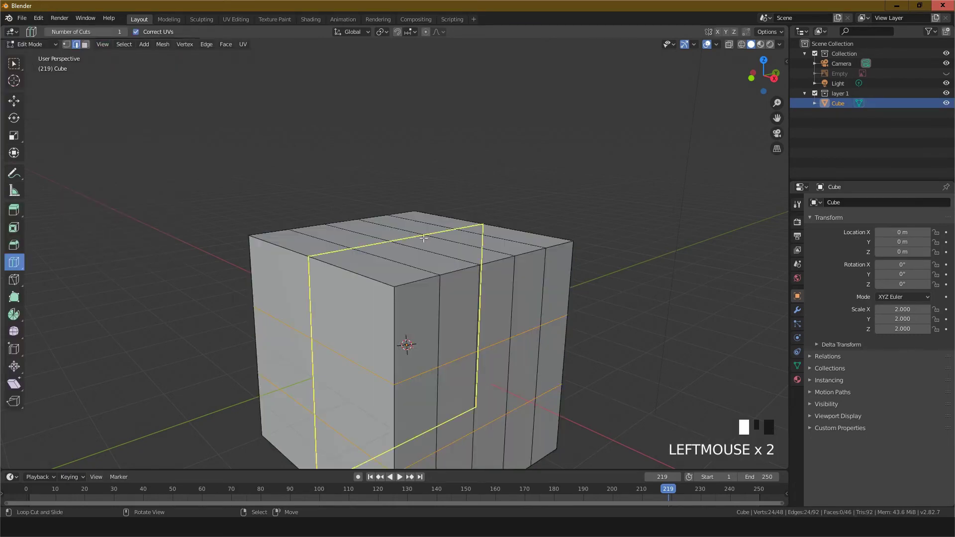
pyautogui.click(65, 45)
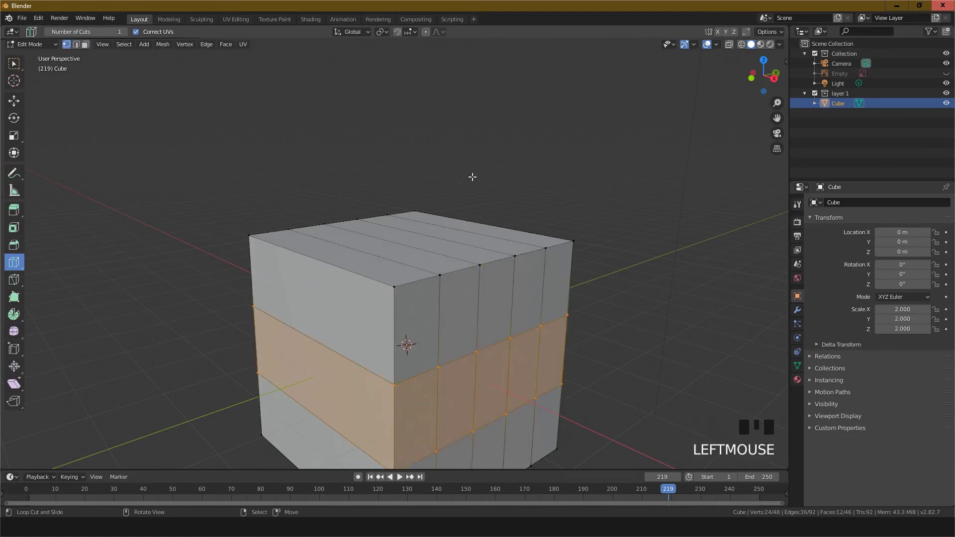
# - Select the two end vertices of the second loop line on the cube's top face and snap the 3D cursor to their midpoint
pyautogui.moveTo(473, 176); pyautogui.dragTo(466, 305, button='middle')
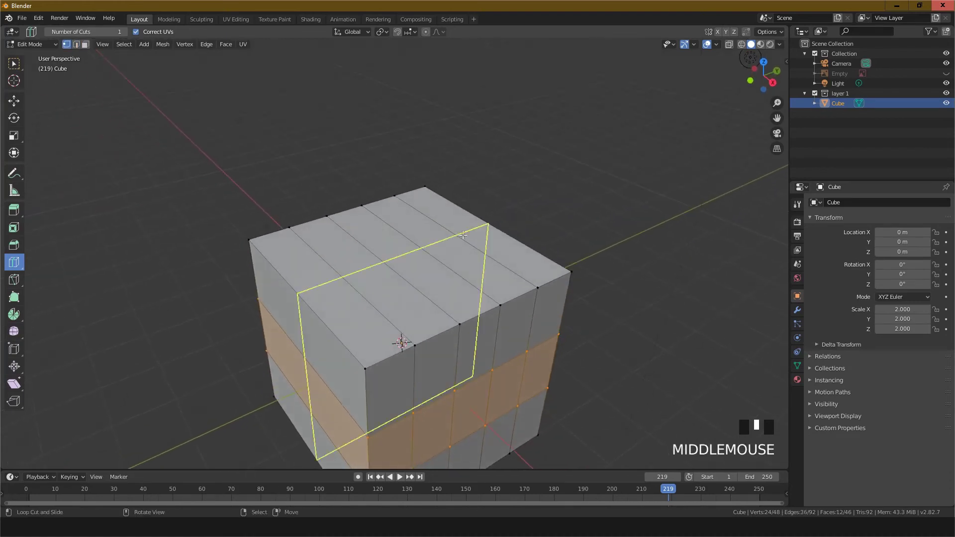
pyautogui.rightClick(458, 316)
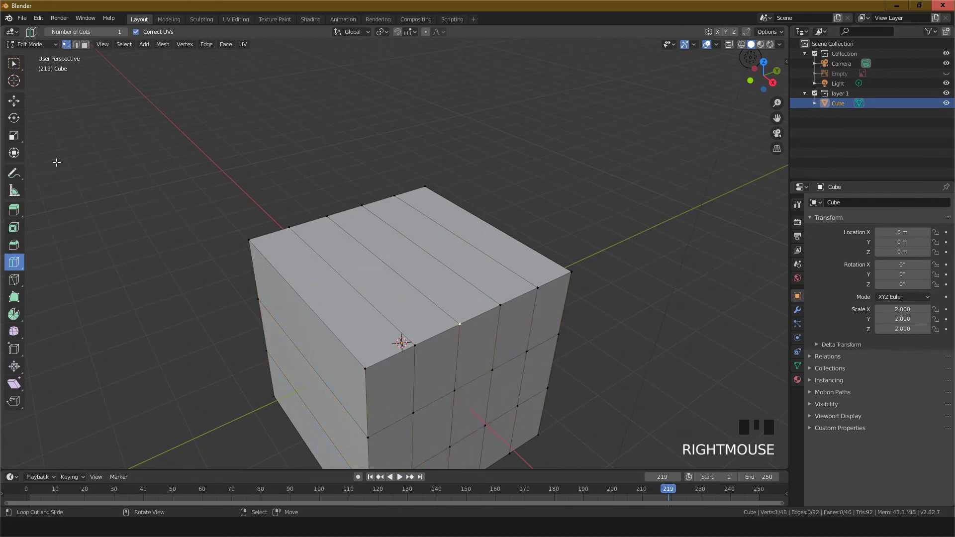
pyautogui.click(18, 265)
pyautogui.click(13, 100)
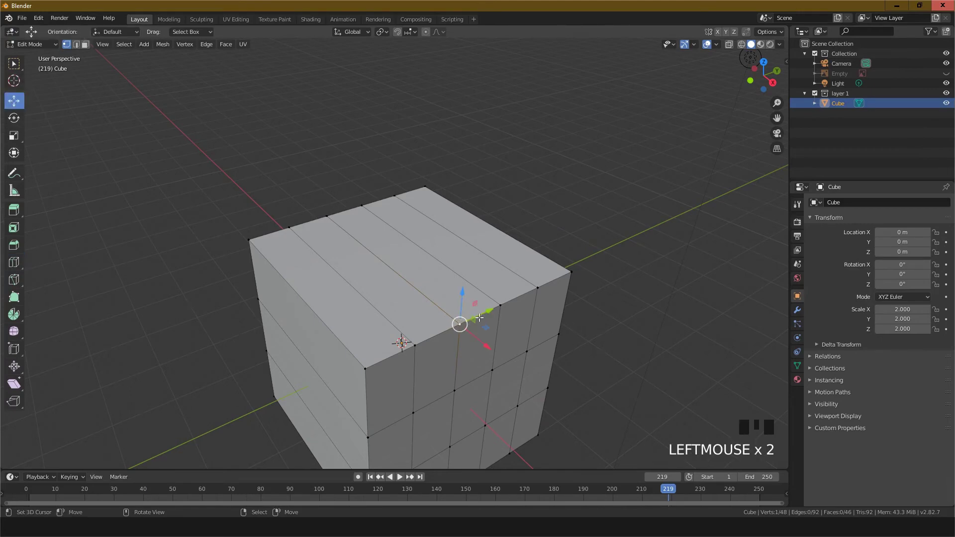
pyautogui.keyDown('shift'); pyautogui.rightClick(327, 216); pyautogui.keyUp('shift')
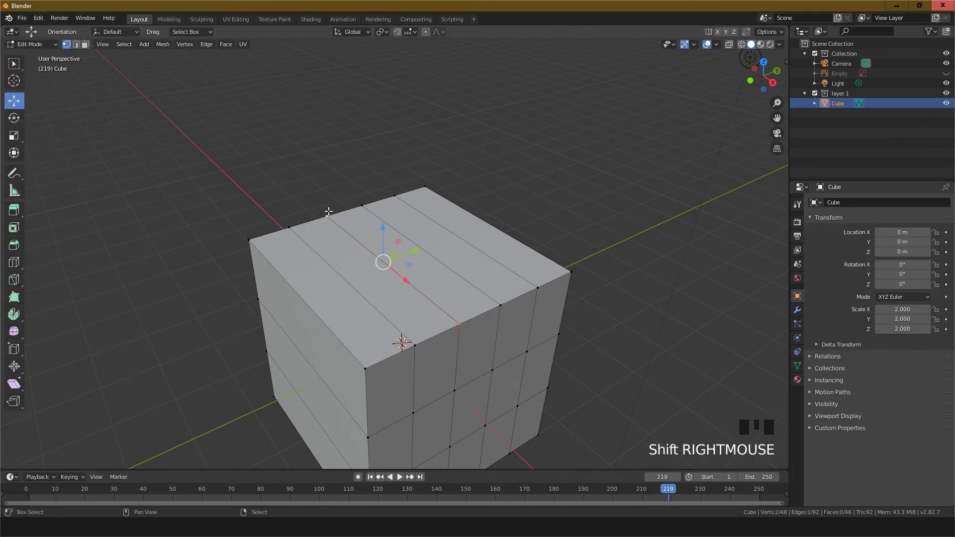
pyautogui.moveTo(535, 236); pyautogui.dragTo(537, 220, button='middle')
pyautogui.hotkey('shift', 's')
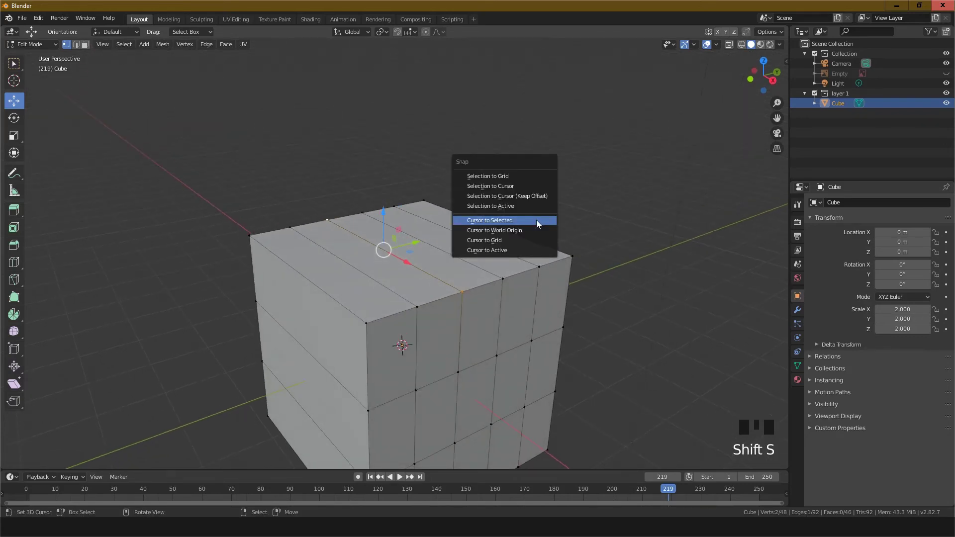
pyautogui.click(510, 220)
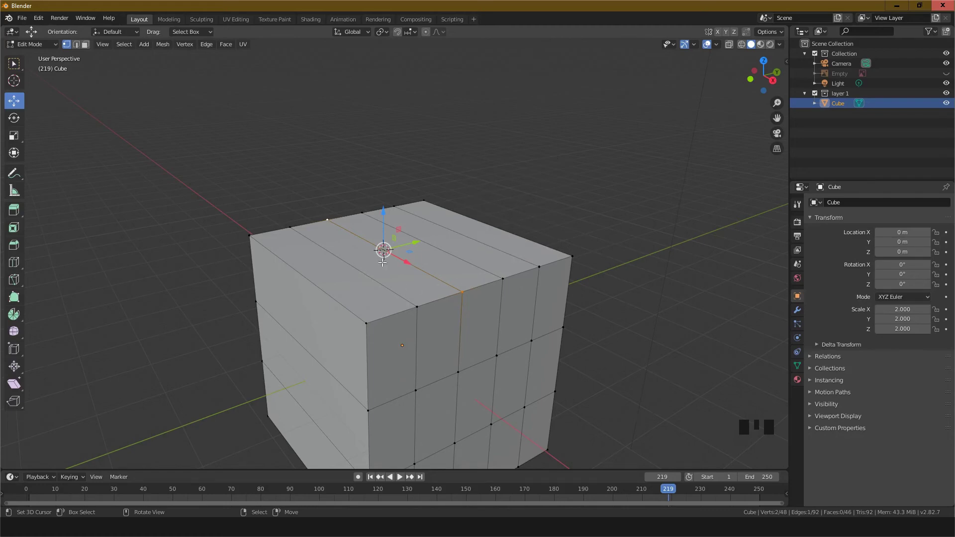
# - Try to set the cube's origin to the 3D cursor while in Edit Mode
pyautogui.moveTo(518, 211); pyautogui.dragTo(534, 220, button='middle')
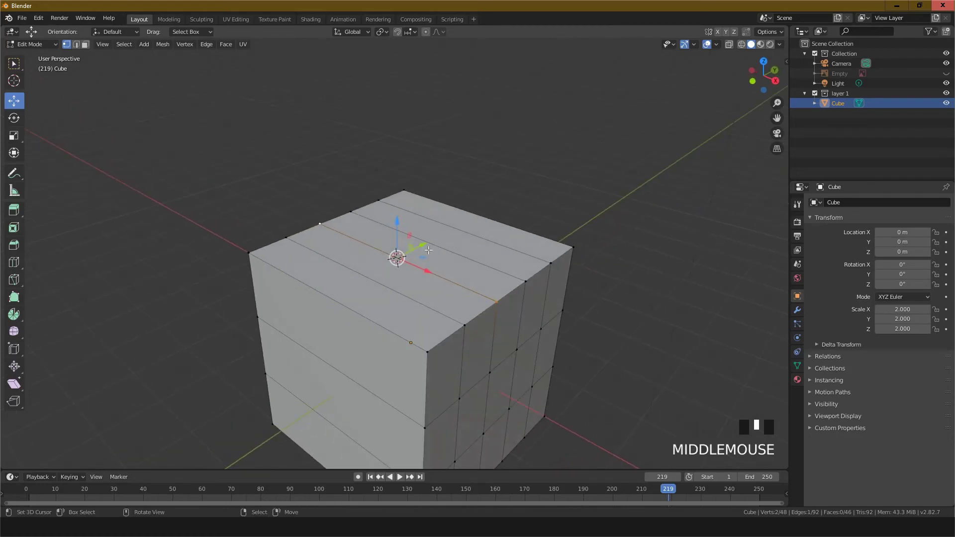
pyautogui.scroll(3, 428, 251)
pyautogui.scroll(-2, 421, 256)
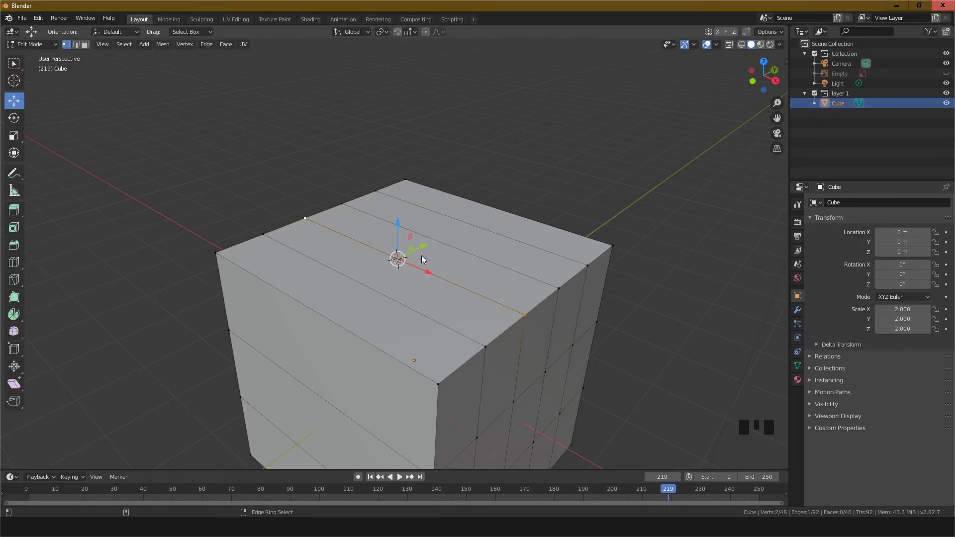
pyautogui.hotkey('shift', 'ctrl', 'alt', 'c')
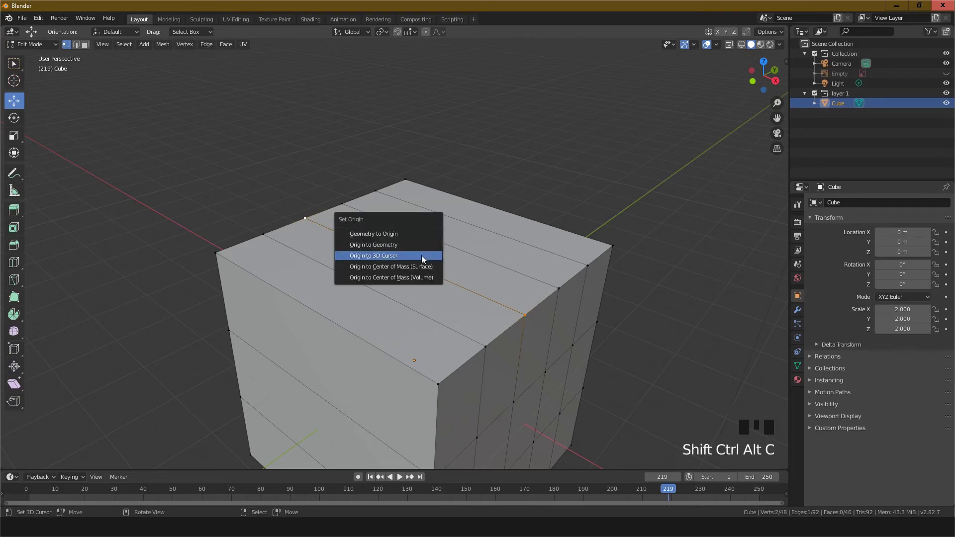
pyautogui.click(393, 256)
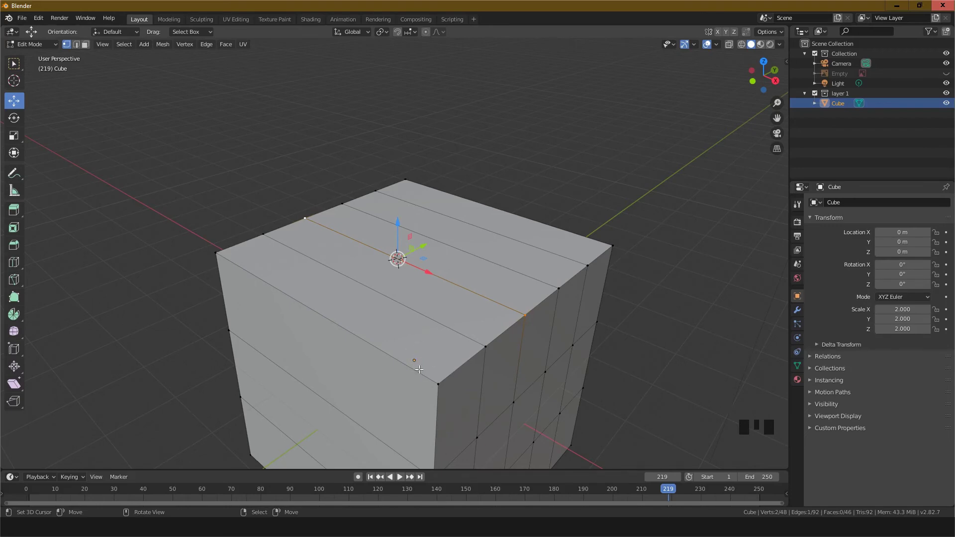
pyautogui.scroll(2, 426, 377)
pyautogui.scroll(-1, 427, 376)
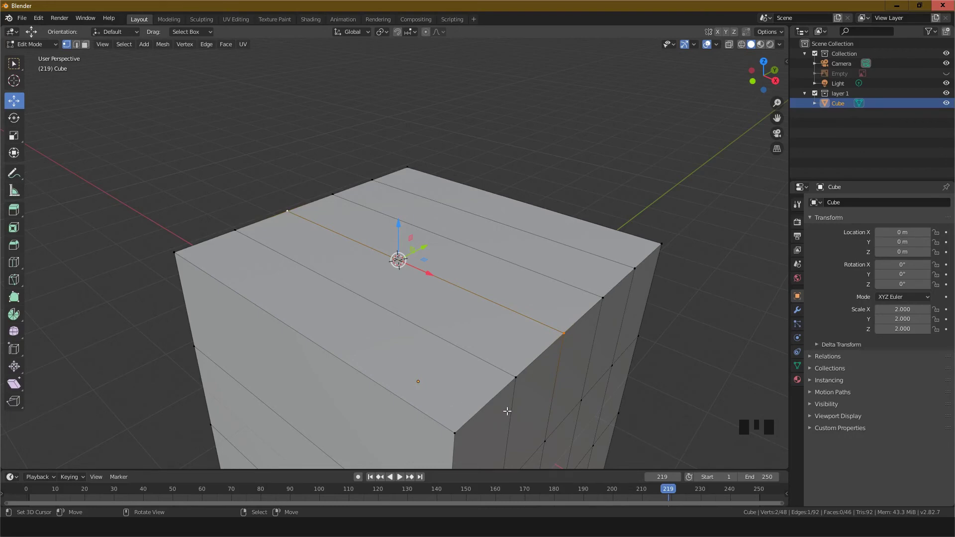
pyautogui.moveTo(506, 411); pyautogui.dragTo(486, 355, button='middle')
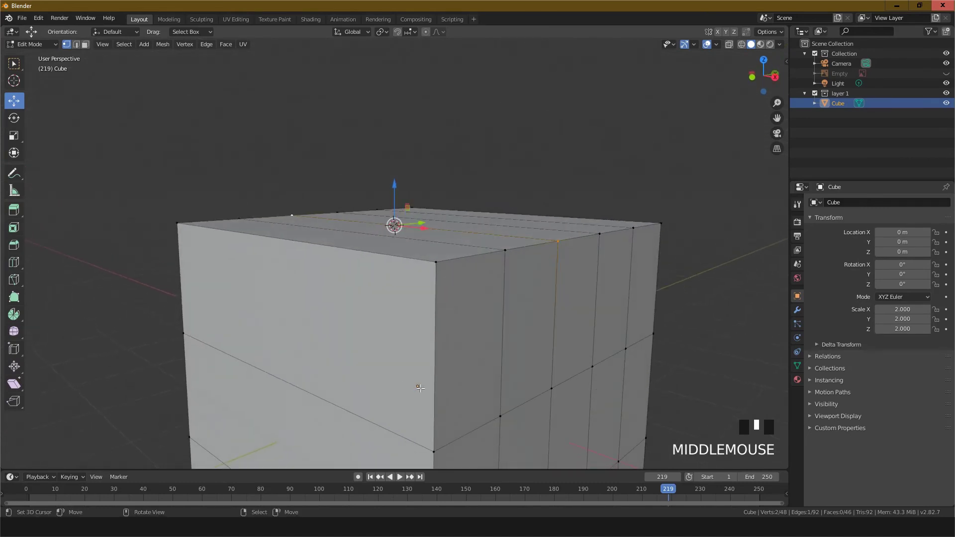
pyautogui.moveTo(436, 283); pyautogui.dragTo(435, 313, button='middle')
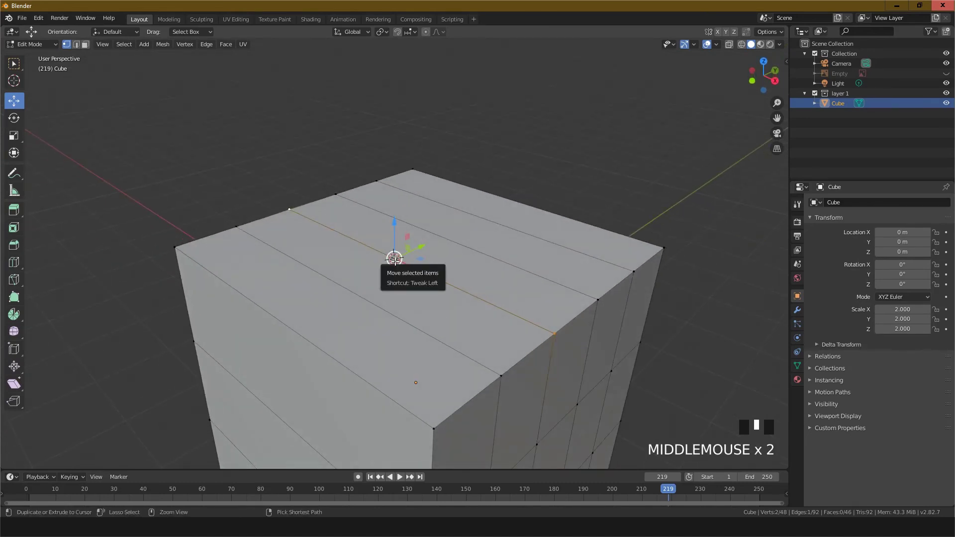
pyautogui.hotkey('shift', 'ctrl', 'alt', 'c')
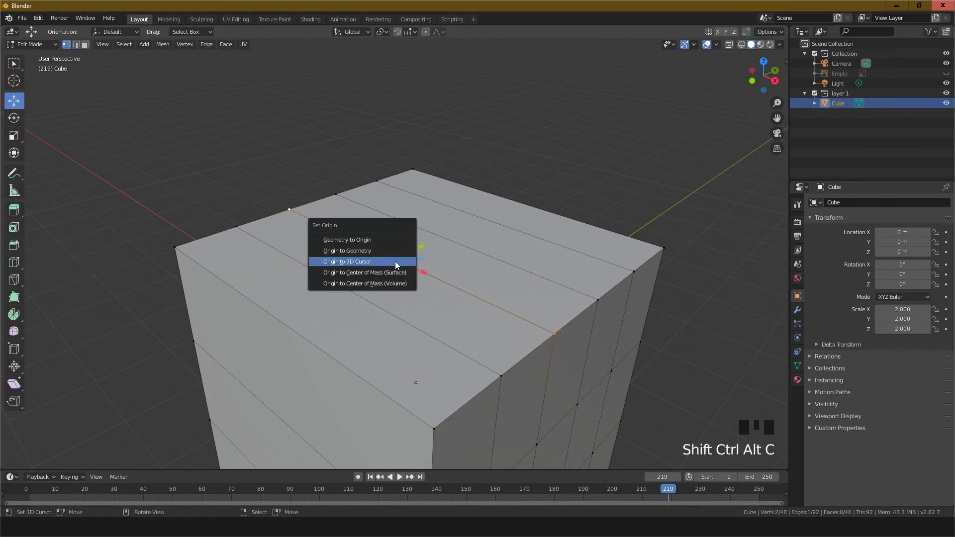
pyautogui.click(395, 261)
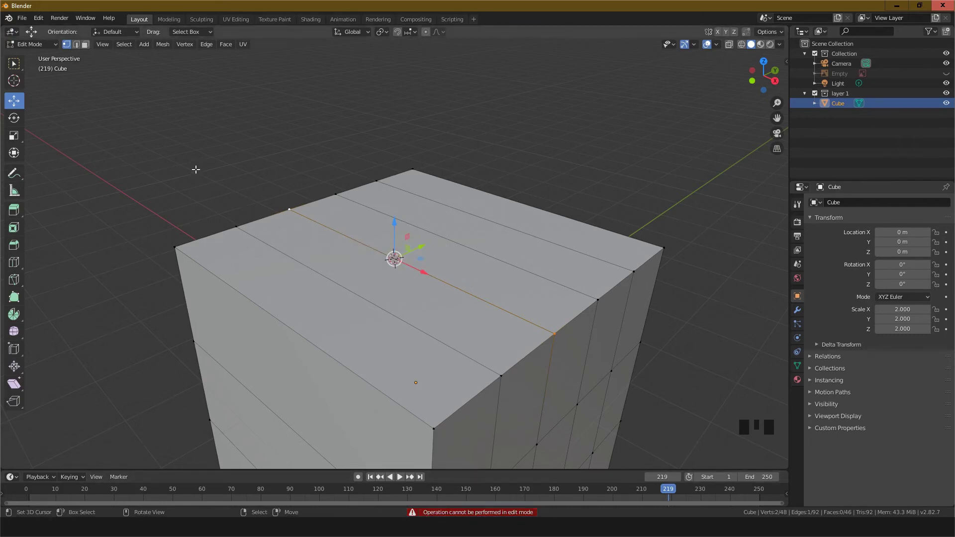
# - Return the cube to Object Mode and set its origin to the 3D cursor
pyautogui.click(33, 41)
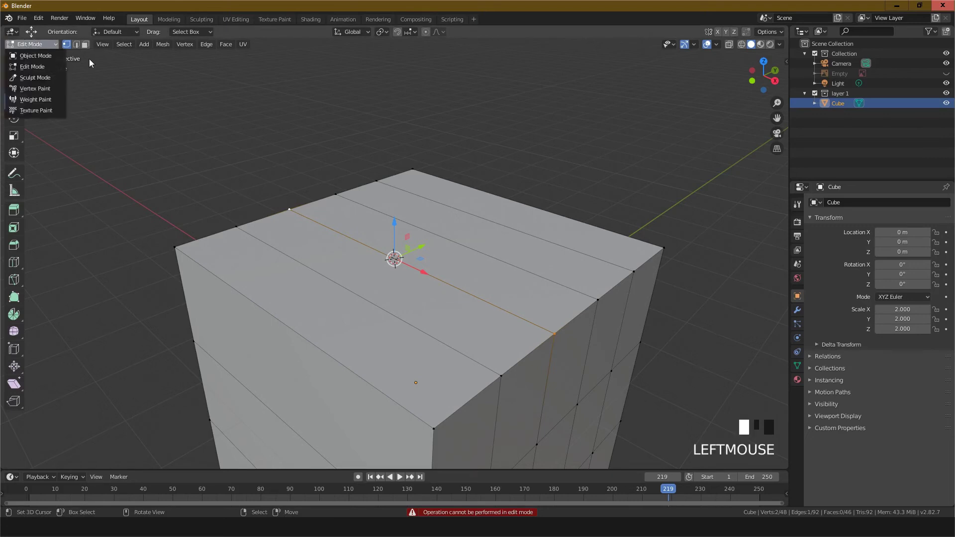
pyautogui.click(47, 43)
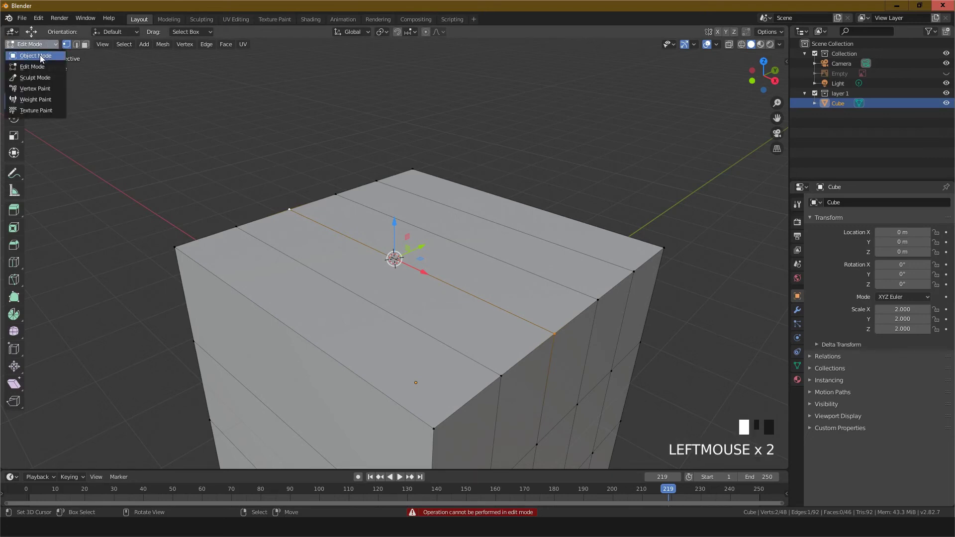
pyautogui.click(41, 57)
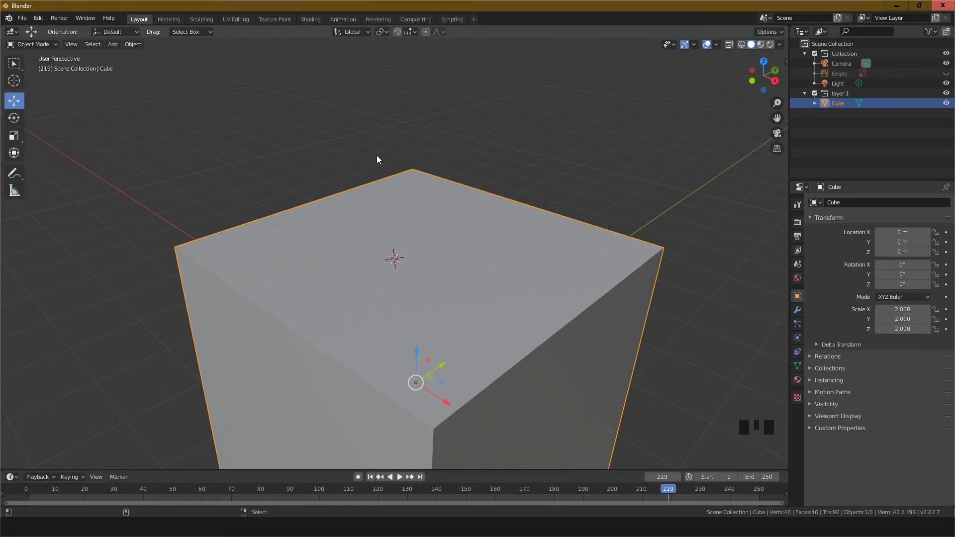
pyautogui.hotkey('shift', 'ctrl', 'alt', 'c')
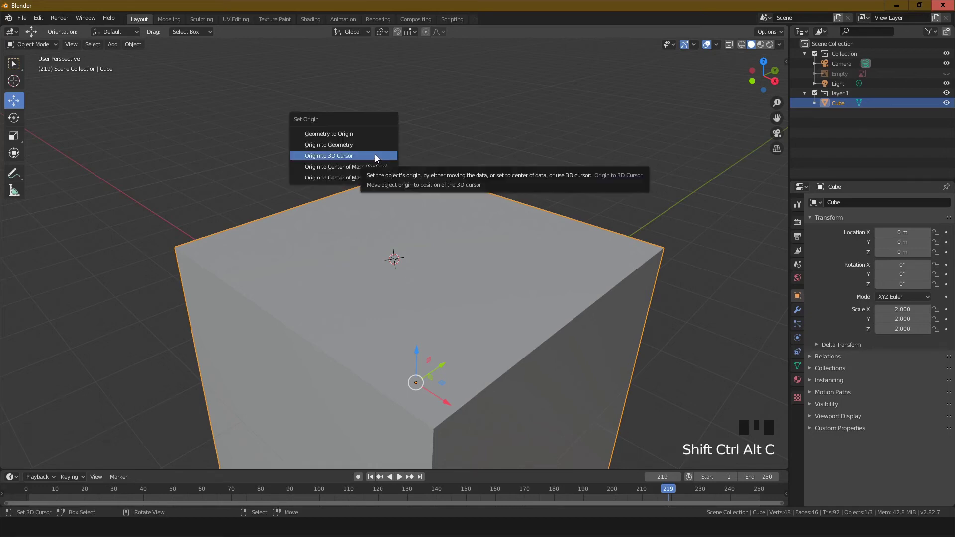
pyautogui.click(376, 157)
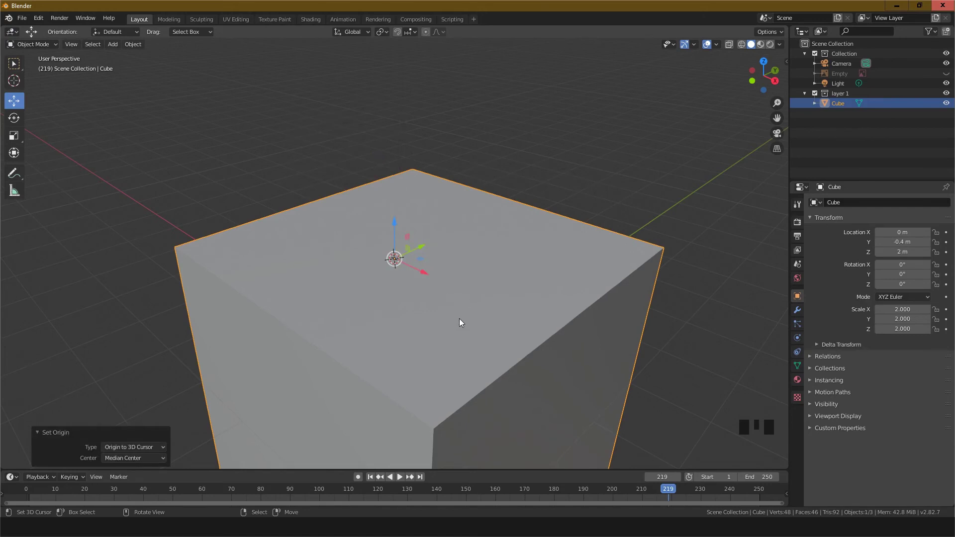
# - Examine the cube's origin position on its top face from several angles and distances
pyautogui.keyDown('shift'); pyautogui.moveTo(458, 320); pyautogui.dragTo(441, 300, button='middle'); pyautogui.keyUp('shift')
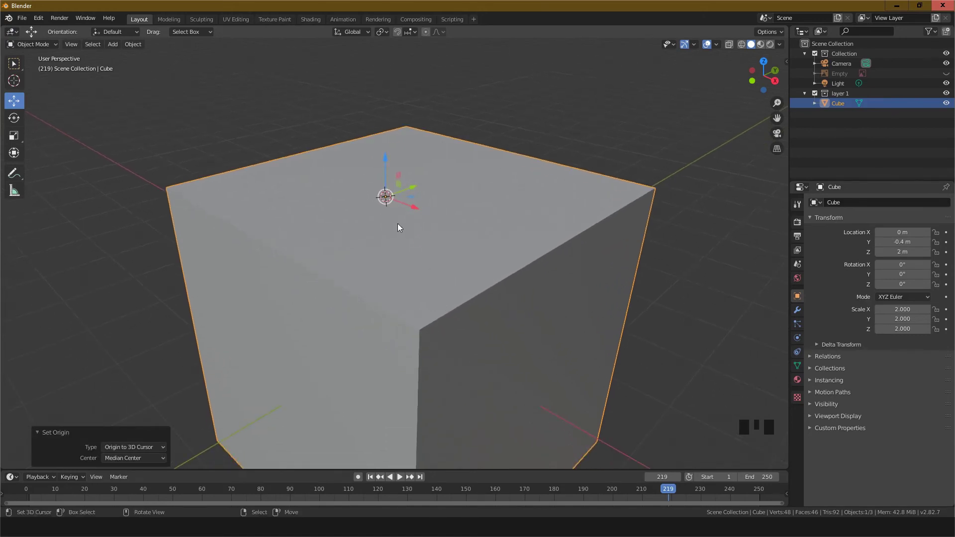
pyautogui.scroll(-3, 399, 225)
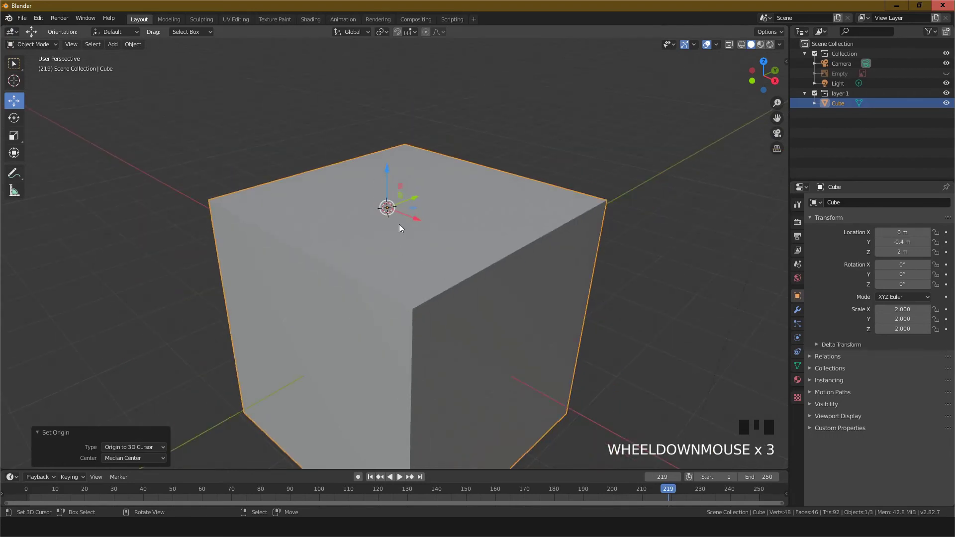
pyautogui.scroll(2, 398, 226)
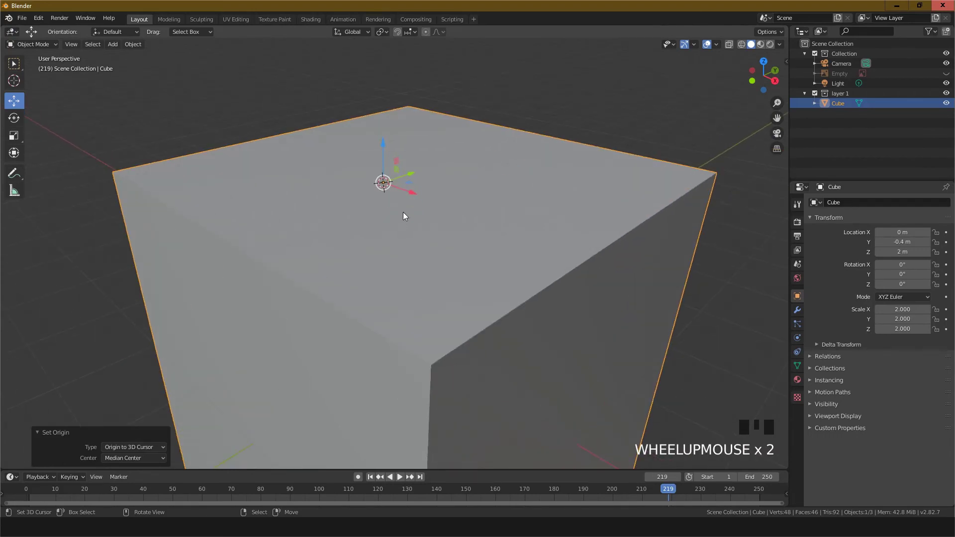
pyautogui.moveTo(403, 215); pyautogui.dragTo(384, 202, button='middle')
pyautogui.scroll(-3, 401, 218)
pyautogui.scroll(4, 402, 222)
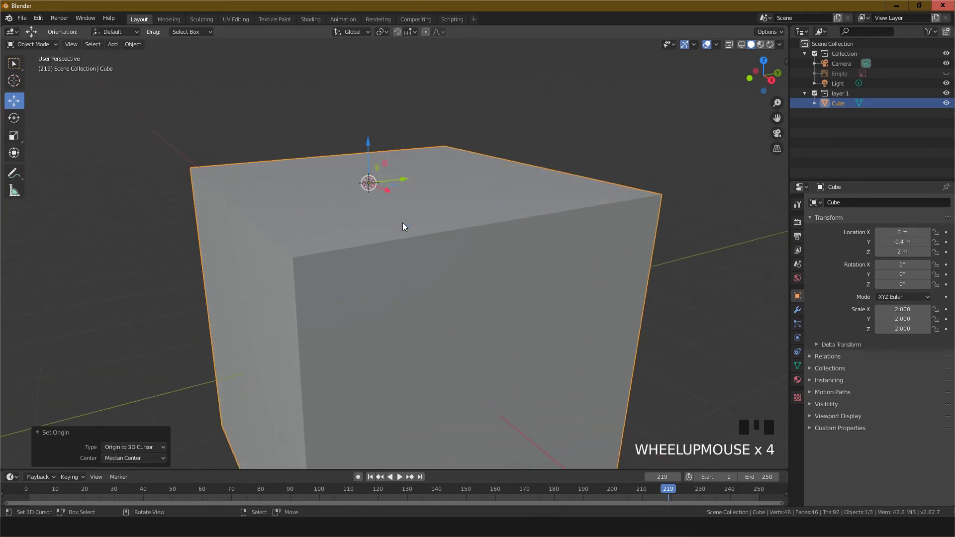
pyautogui.scroll(-3, 402, 223)
pyautogui.scroll(7, 402, 224)
pyautogui.moveTo(403, 227); pyautogui.dragTo(430, 250, button='middle')
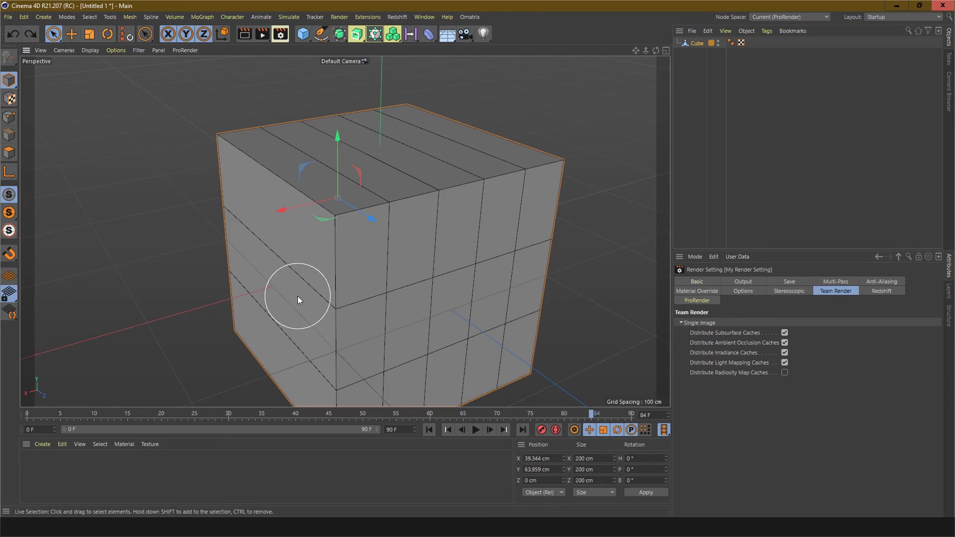
# - Switch to Cinema 4D, open Axis Center through a command search for "axi" and enable Auto Update to centre the cube's axis
pyautogui.hotkey('shift', 'c')
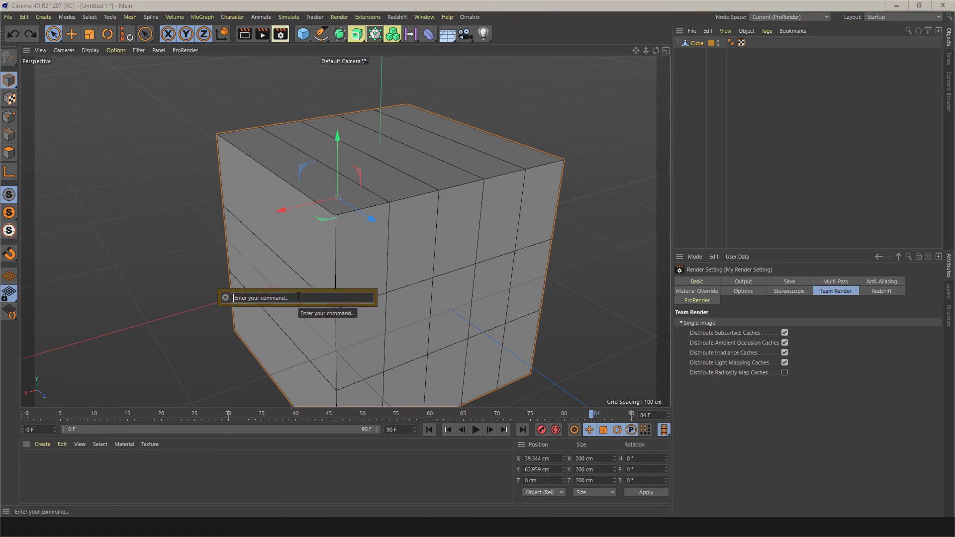
pyautogui.write('axi')
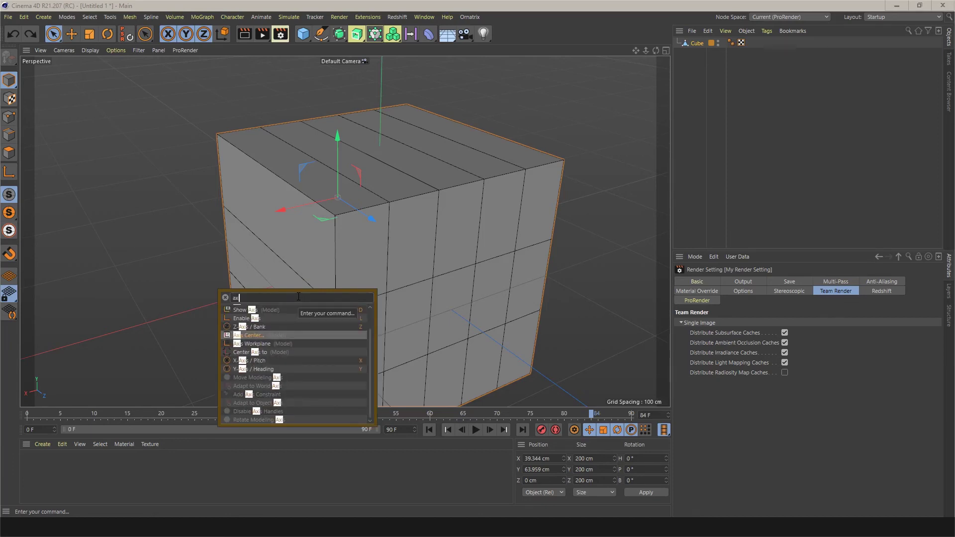
pyautogui.click(226, 335)
pyautogui.moveTo(274, 328); pyautogui.dragTo(589, 168)
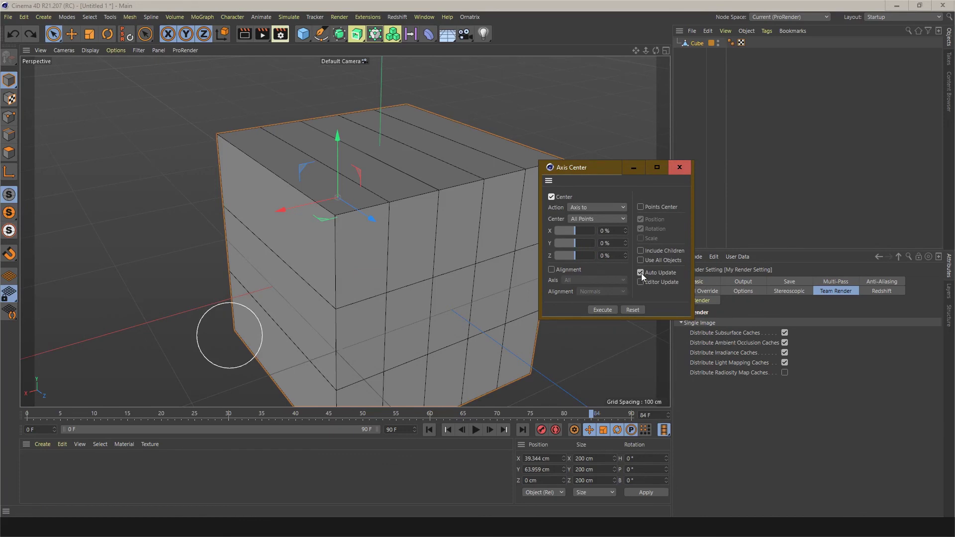
pyautogui.click(641, 273)
pyautogui.click(638, 271)
pyautogui.click(640, 273)
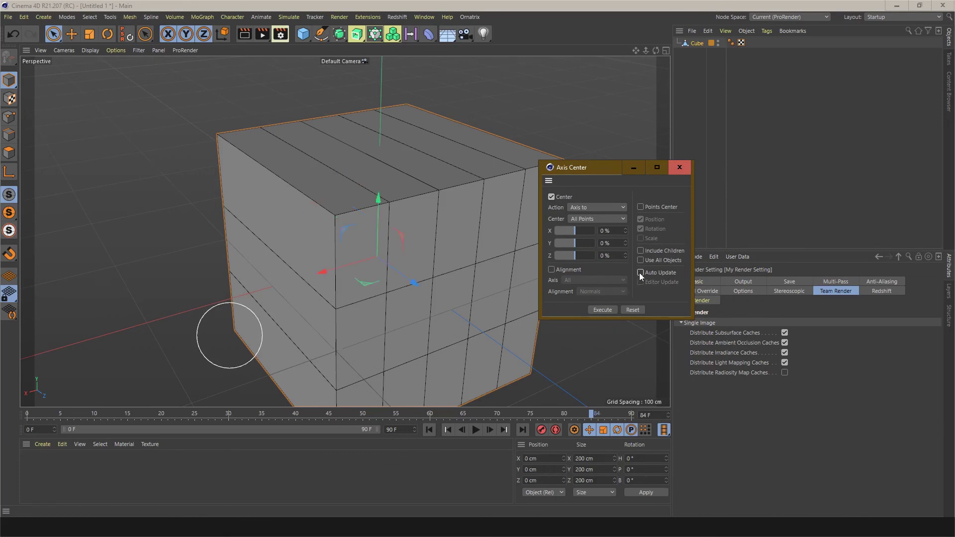
pyautogui.click(640, 272)
# - Try the cube's Axis Center Y offset at -100 % and 100 %, and return it to 0 %
pyautogui.moveTo(577, 242); pyautogui.dragTo(547, 246)
pyautogui.scroll(-3, 444, 268)
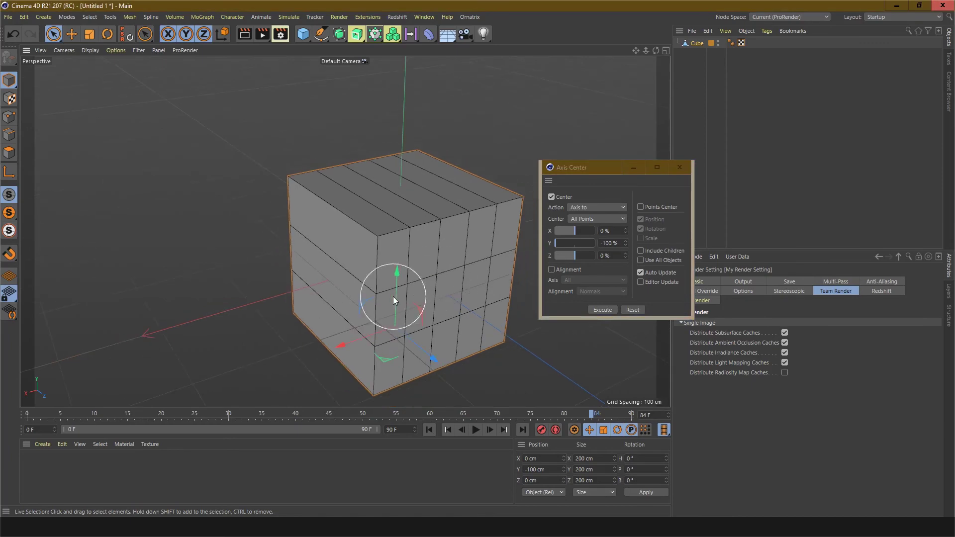
pyautogui.keyDown('alt'); pyautogui.moveTo(393, 297); pyautogui.dragTo(490, 276); pyautogui.keyUp('alt')
pyautogui.moveTo(555, 242); pyautogui.dragTo(656, 245)
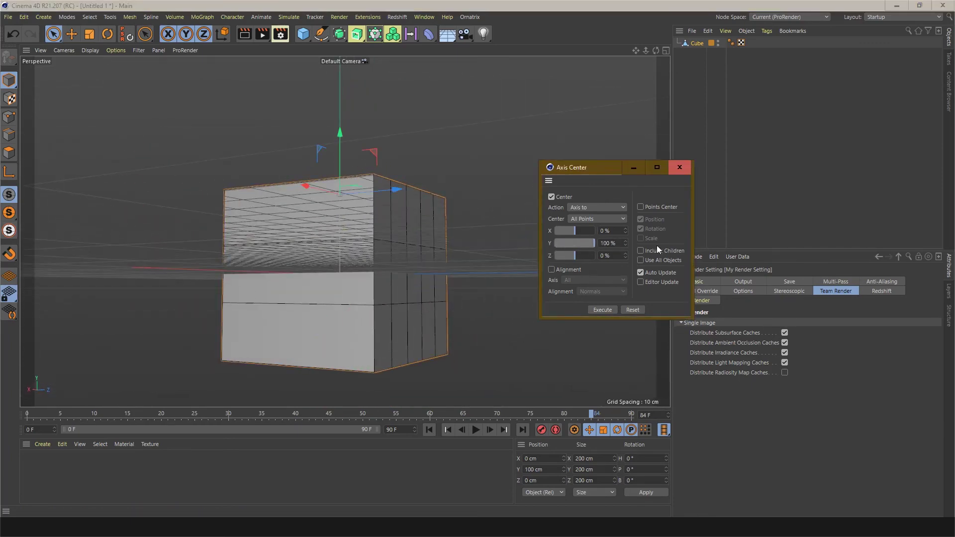
pyautogui.keyDown('alt'); pyautogui.moveTo(485, 177); pyautogui.dragTo(515, 223); pyautogui.keyUp('alt')
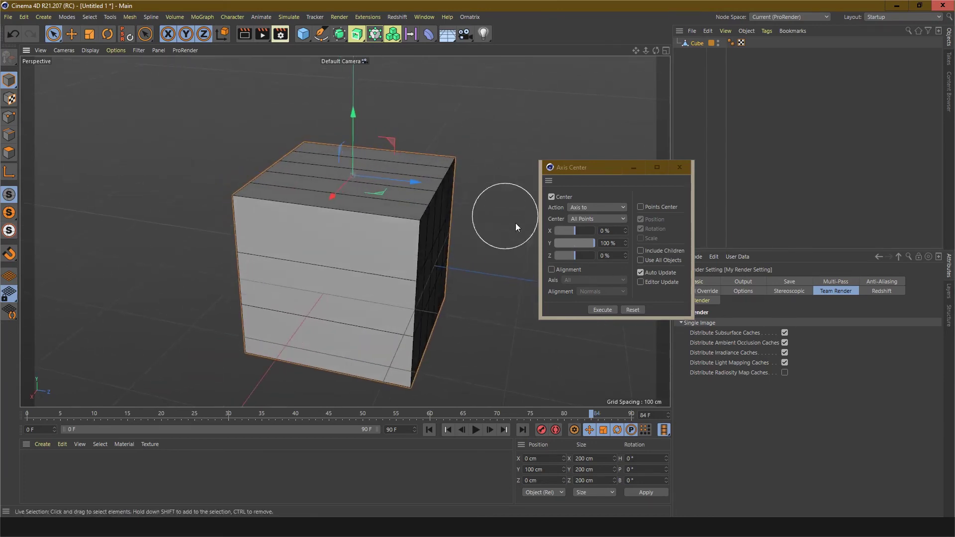
pyautogui.moveTo(621, 242); pyautogui.dragTo(569, 238)
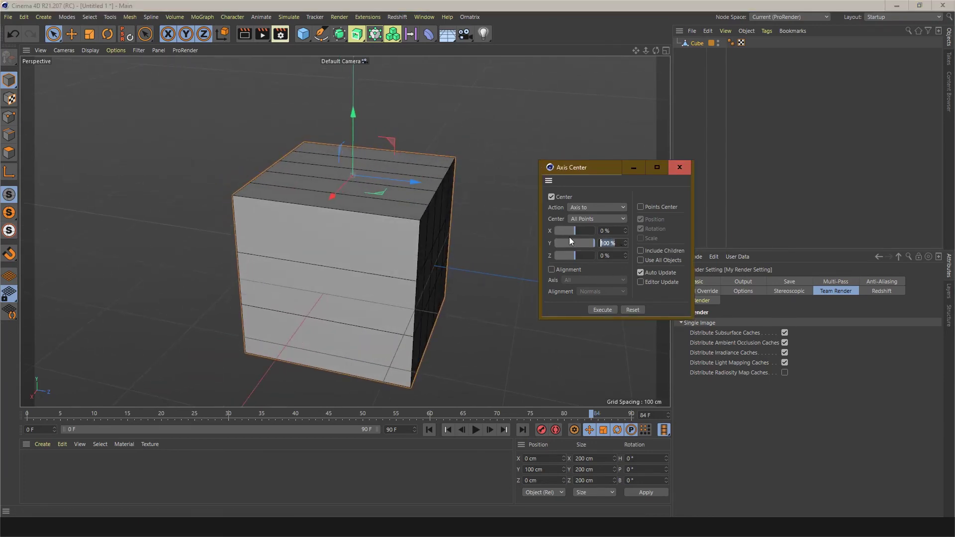
pyautogui.write('0')
pyautogui.press('Return')
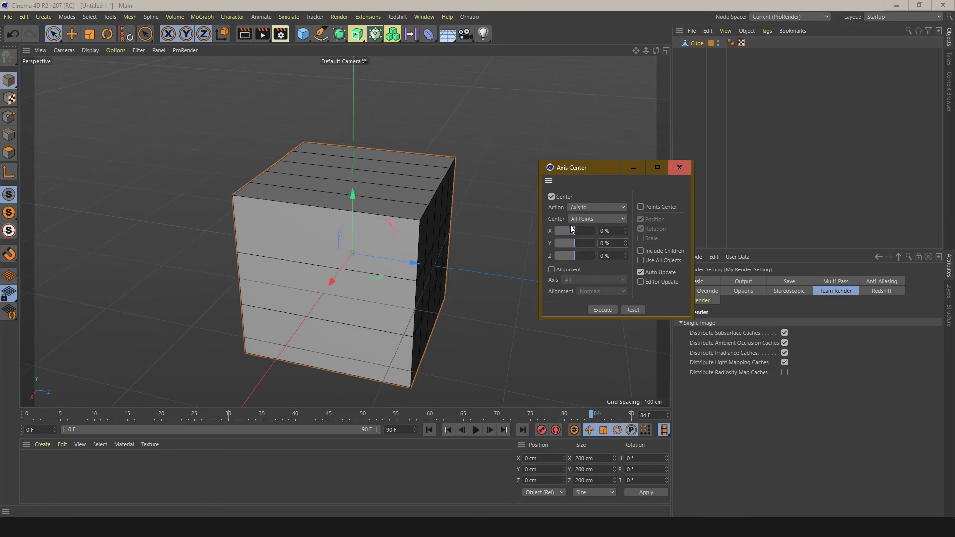
# - Try the cube's Axis Center X offset at 100 %, return it to 0 % and close Axis Center
pyautogui.moveTo(577, 232); pyautogui.dragTo(626, 233)
pyautogui.keyDown('alt'); pyautogui.moveTo(473, 289); pyautogui.dragTo(375, 282); pyautogui.keyUp('alt')
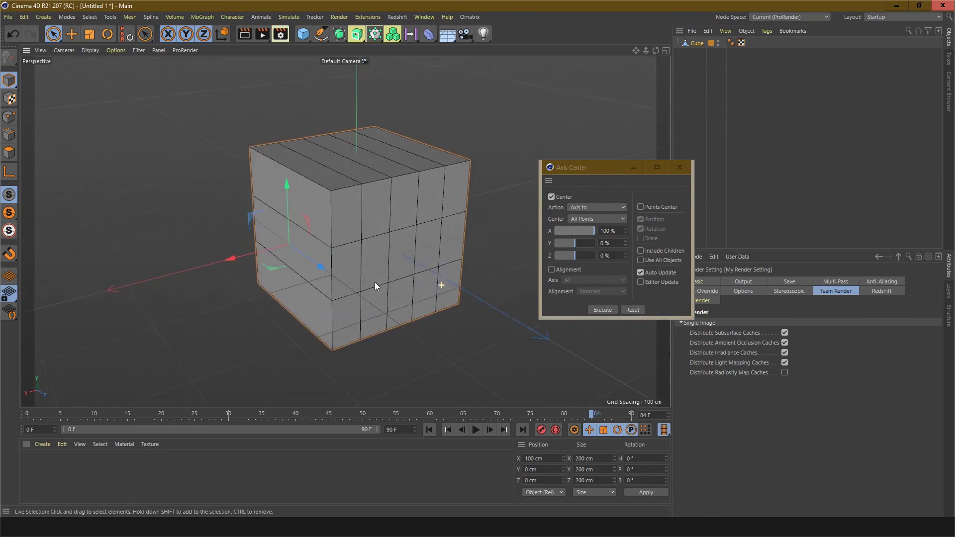
pyautogui.moveTo(620, 231); pyautogui.dragTo(578, 226)
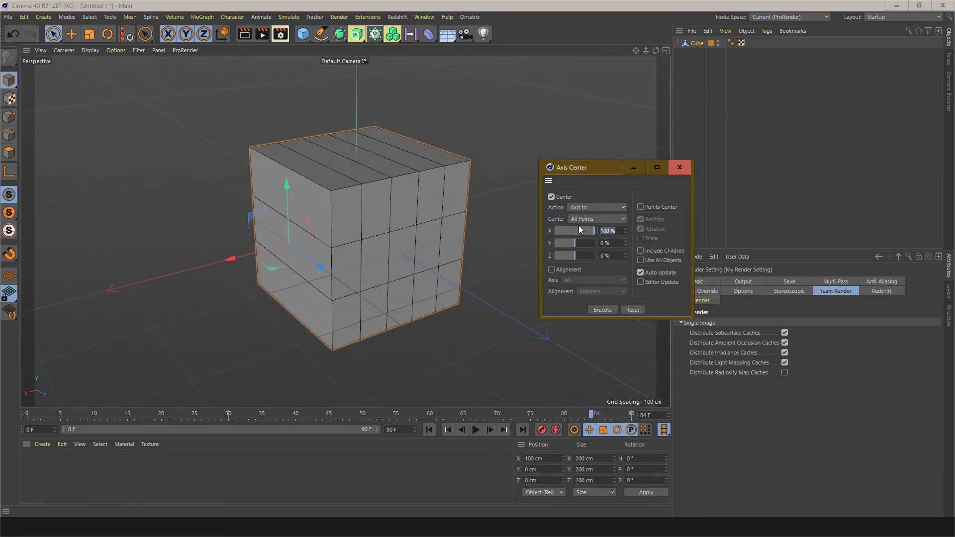
pyautogui.write('0')
pyautogui.press('Return')
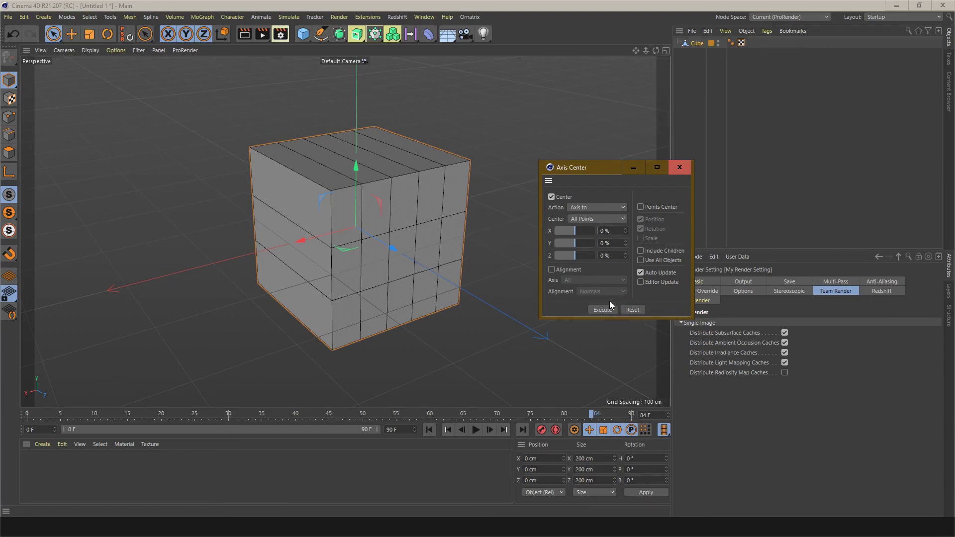
pyautogui.click(680, 170)
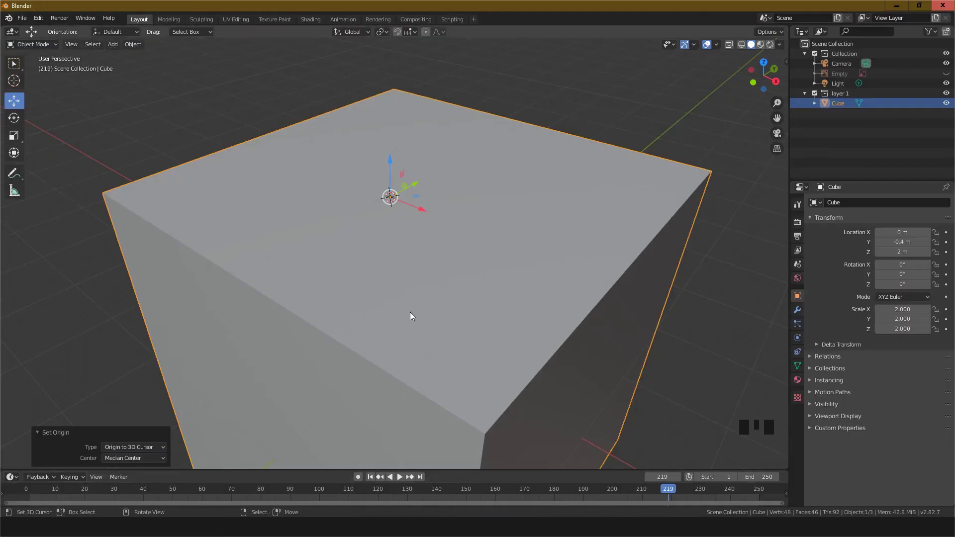
# - Switch to Blender and enter Edit Mode on the cube
pyautogui.scroll(-2, 369, 280)
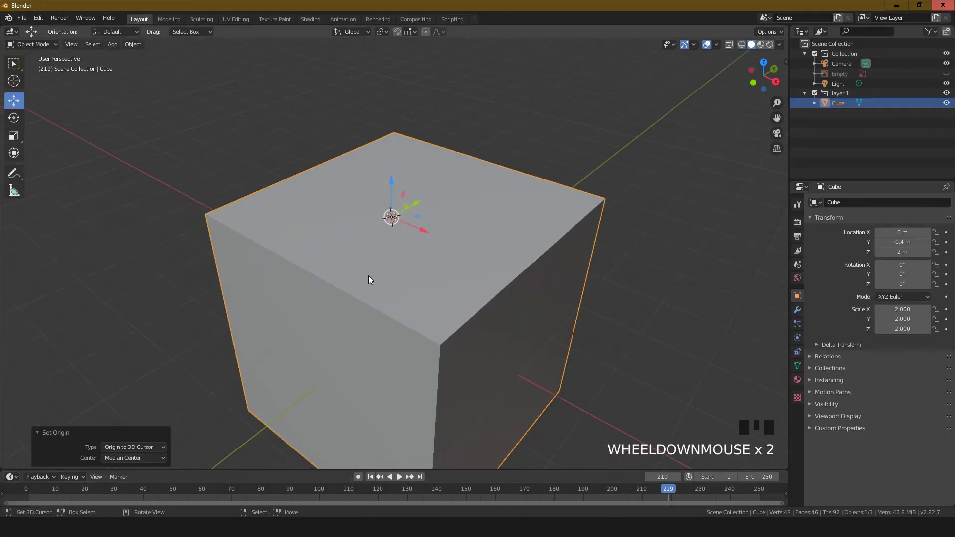
pyautogui.scroll(2, 368, 313)
pyautogui.scroll(-2, 368, 313)
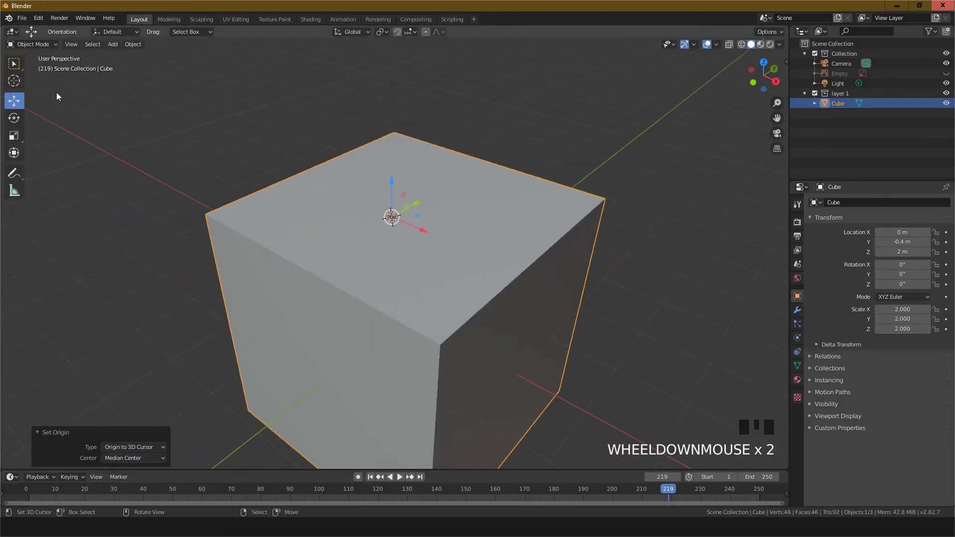
pyautogui.click(37, 43)
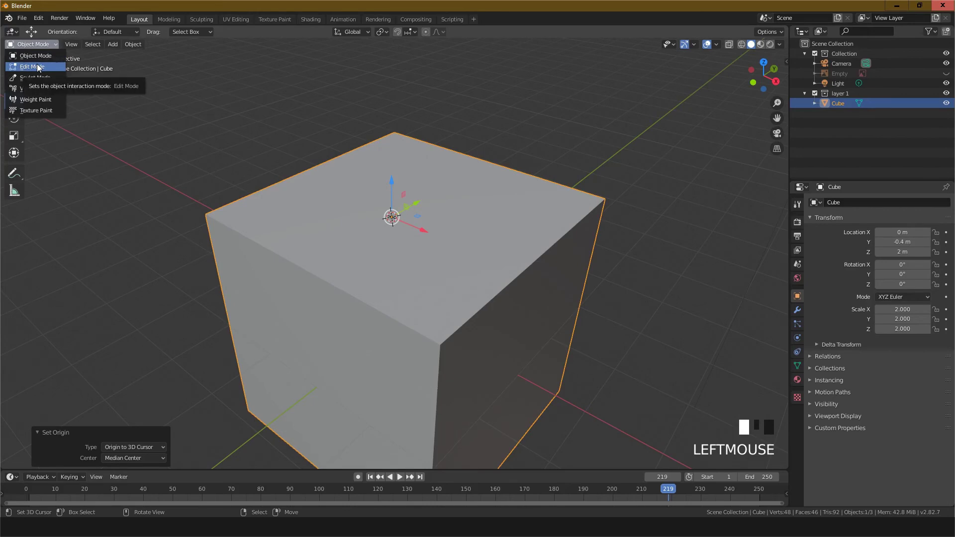
pyautogui.click(38, 67)
pyautogui.scroll(-3, 292, 218)
pyautogui.scroll(2, 295, 229)
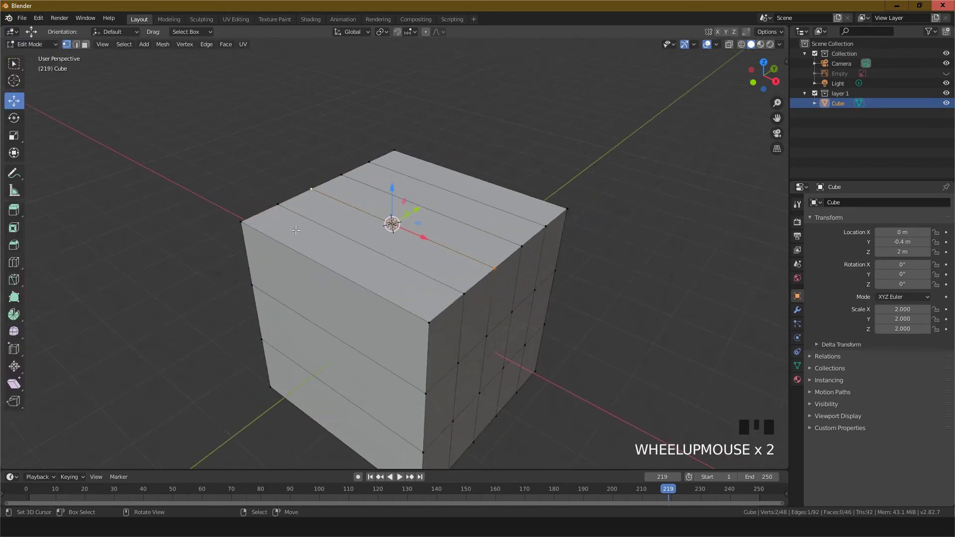
# - Select all of the cube's vertices and snap the 3D cursor to the selection
pyautogui.press('a')
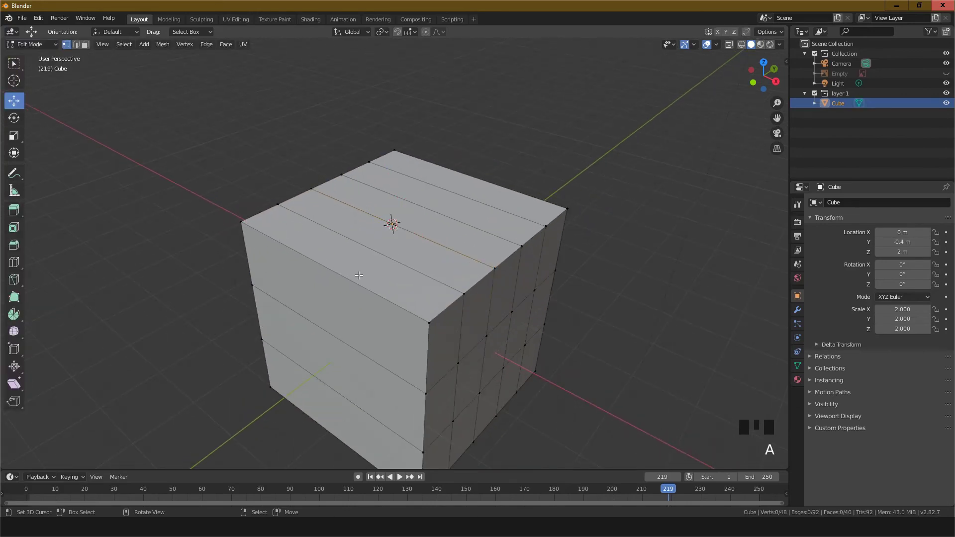
pyautogui.press('a')
pyautogui.scroll(-3, 357, 271)
pyautogui.moveTo(356, 271); pyautogui.dragTo(485, 264, button='middle')
pyautogui.scroll(3, 485, 264)
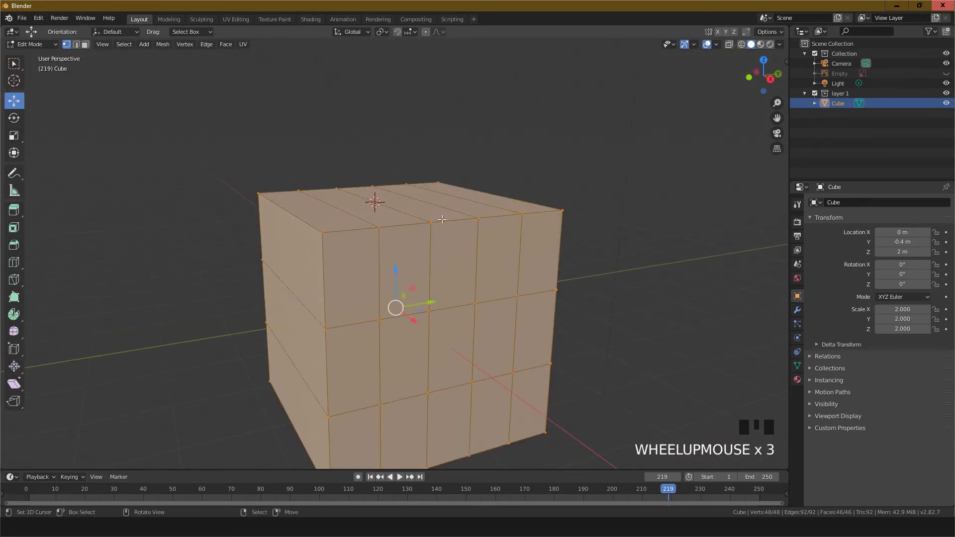
pyautogui.hotkey('shift', 's')
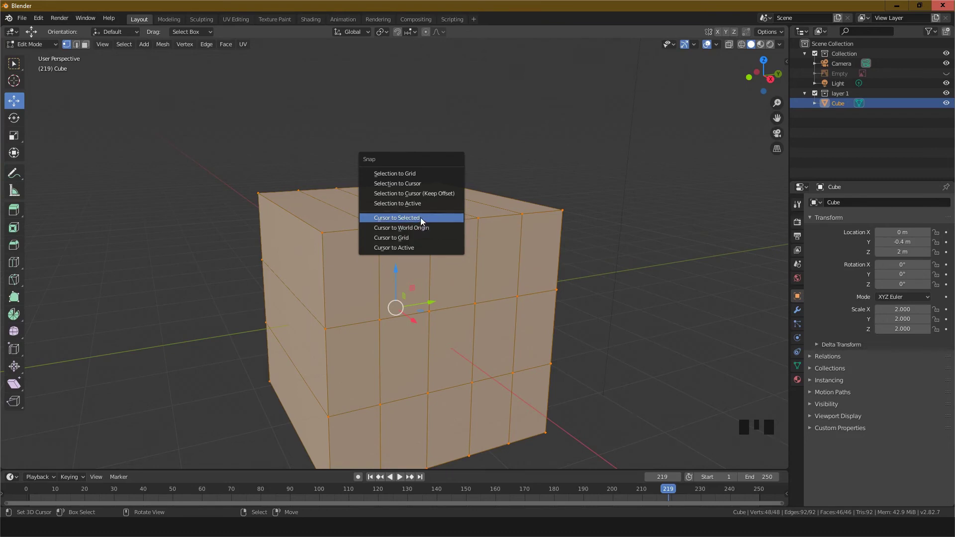
pyautogui.click(421, 219)
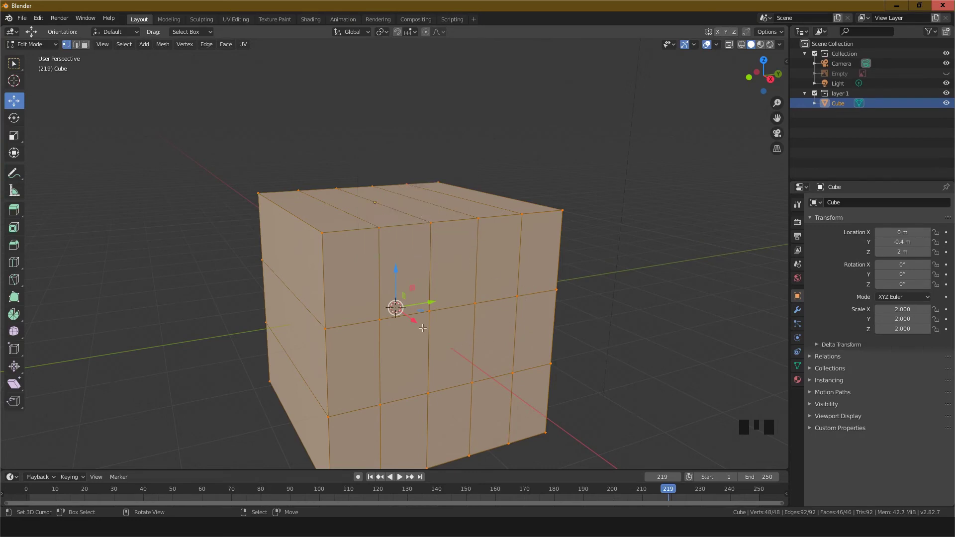
pyautogui.scroll(2, 423, 328)
pyautogui.scroll(-3, 432, 329)
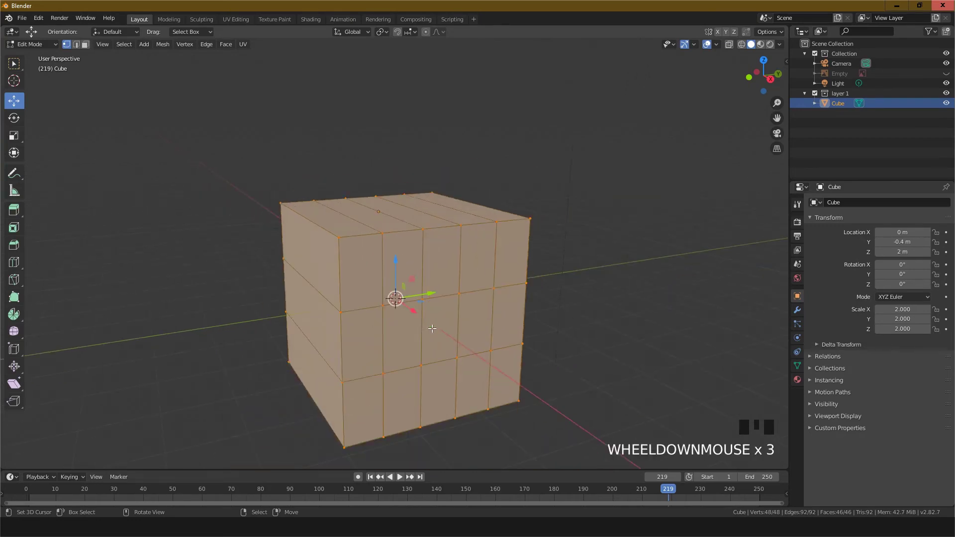
# - Return the cube to Object Mode and set its origin to the 3D cursor
pyautogui.click(41, 43)
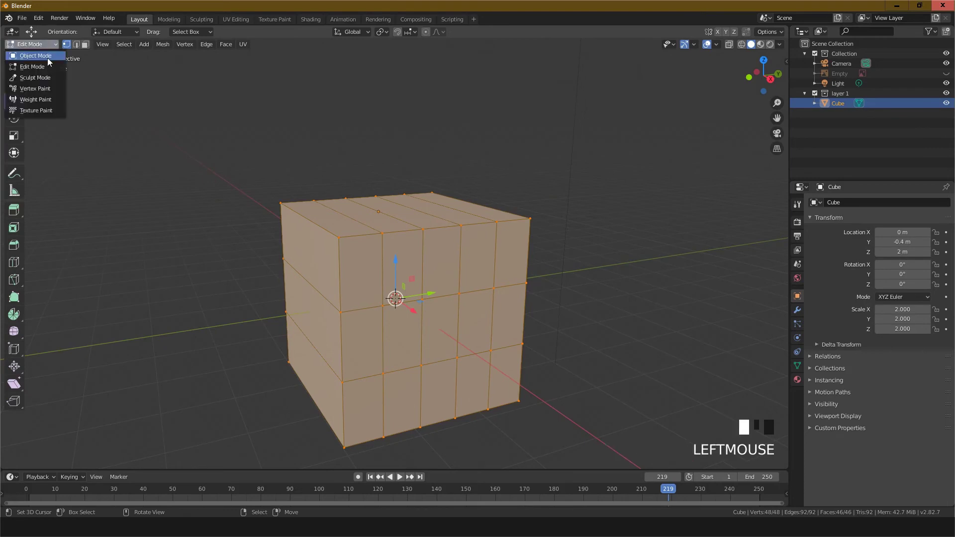
pyautogui.click(40, 56)
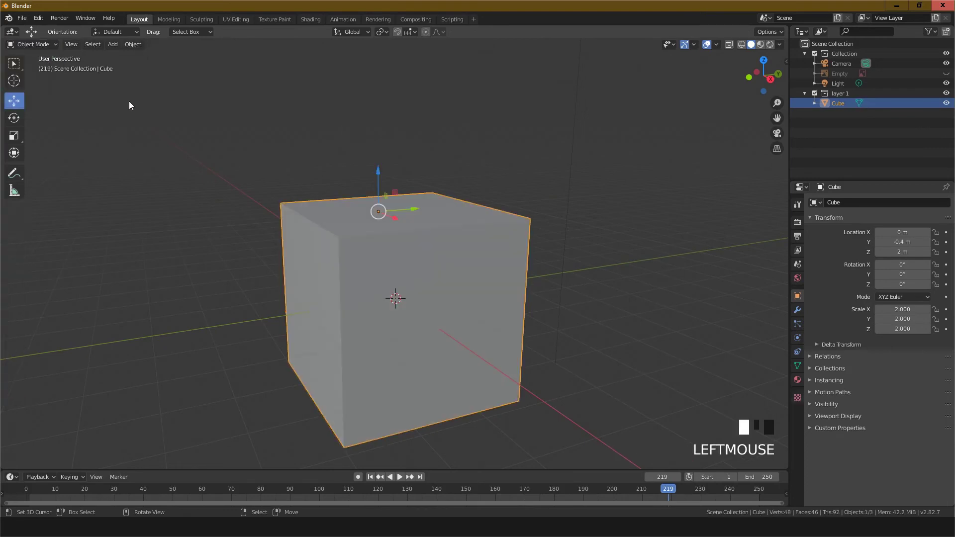
pyautogui.click(138, 45)
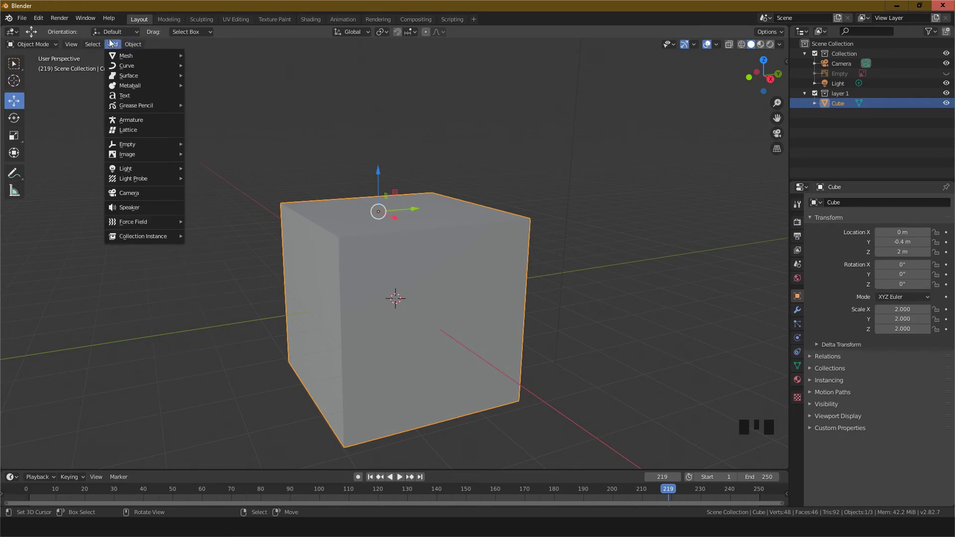
pyautogui.moveTo(90, 45)
pyautogui.moveTo(131, 48)
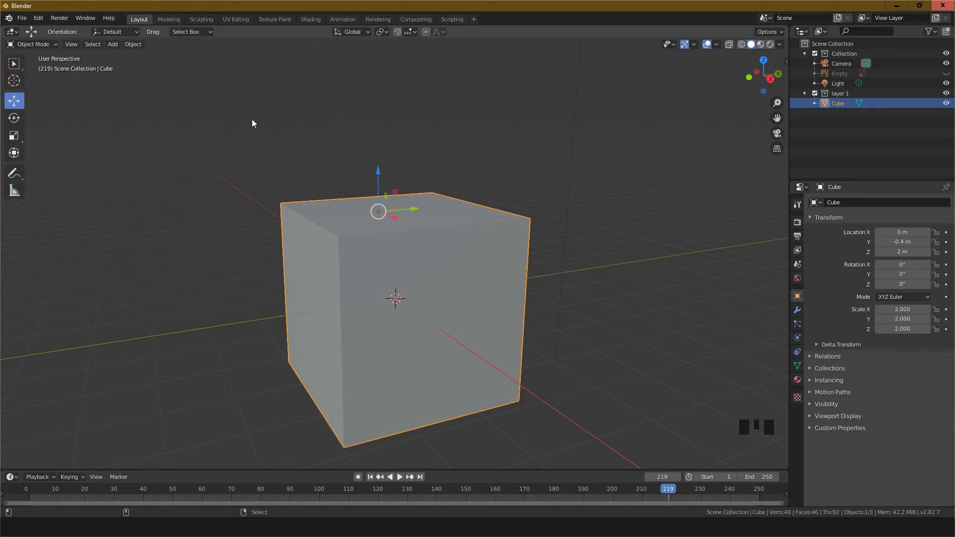
pyautogui.hotkey('ctrl', 'shift', 'alt', 'c')
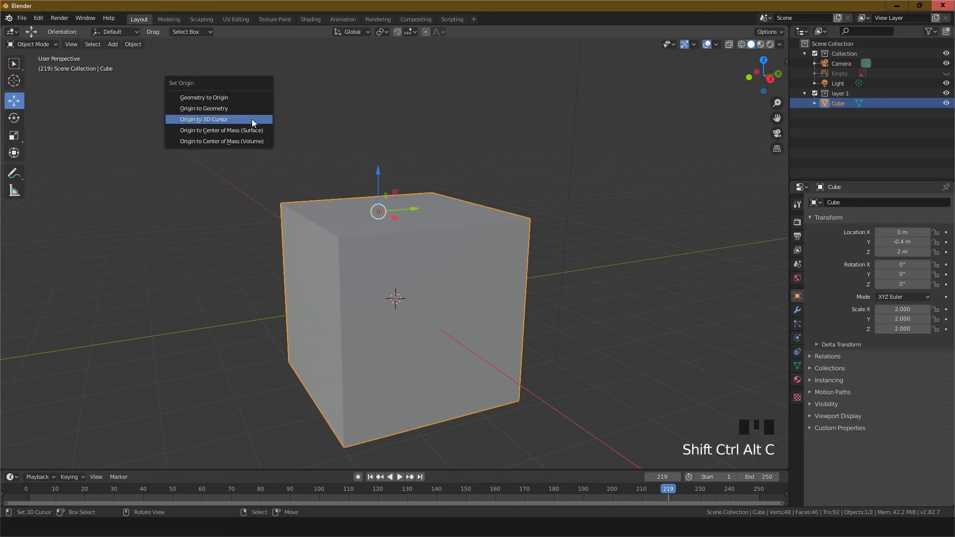
pyautogui.click(252, 119)
# - Examine the cube's origin and 3D cursor placement up close and from slightly different angles
pyautogui.moveTo(495, 332); pyautogui.dragTo(465, 320, button='middle')
pyautogui.scroll(2, 523, 358)
pyautogui.scroll(-2, 524, 357)
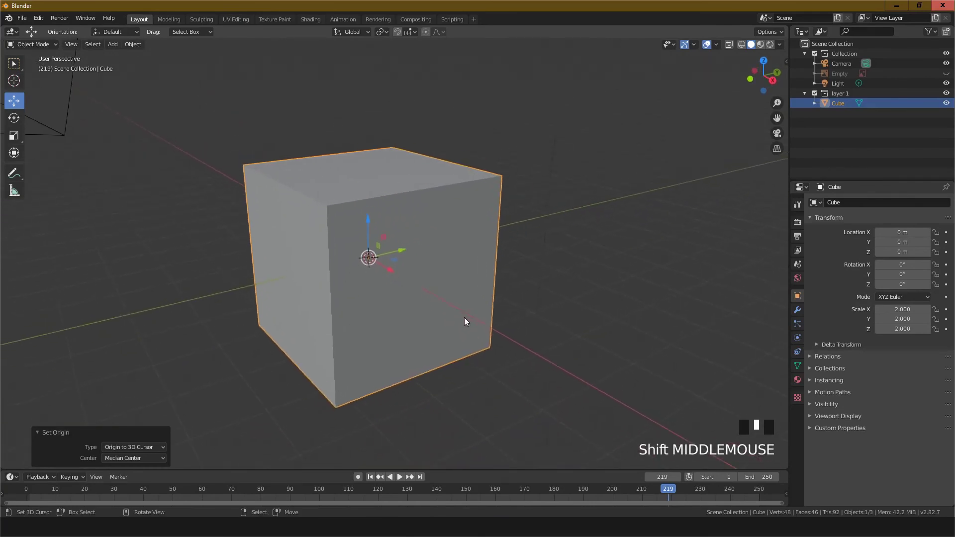
pyautogui.scroll(3, 403, 288)
pyautogui.scroll(-1, 403, 288)
pyautogui.scroll(3, 369, 273)
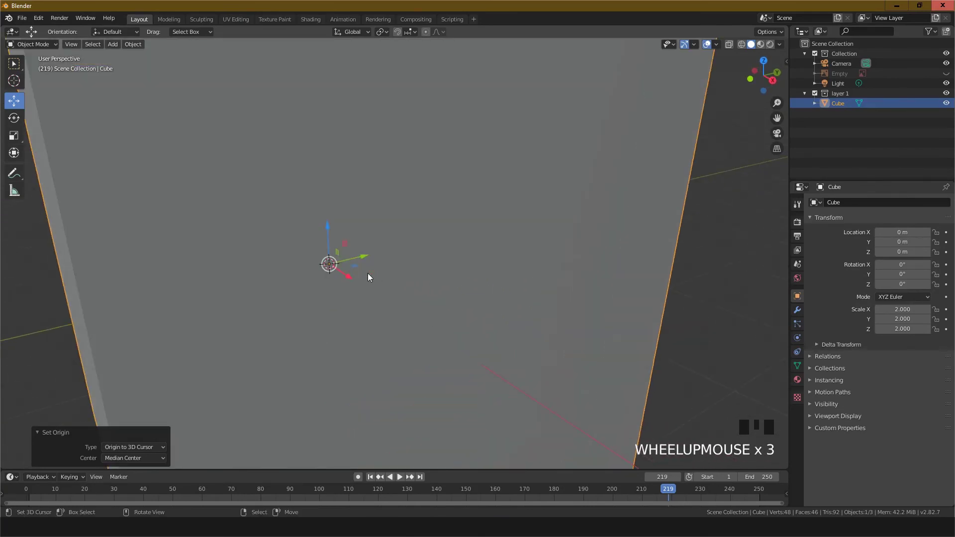
pyautogui.scroll(-3, 369, 273)
pyautogui.moveTo(419, 306)
pyautogui.mouseDown(button='middle')
pyautogui.moveTo(423, 333)
pyautogui.moveTo(402, 303)
pyautogui.moveTo(410, 316)
pyautogui.mouseUp(button='middle')
pyautogui.scroll(-3, 401, 301)
pyautogui.scroll(4, 399, 300)
pyautogui.scroll(-3, 410, 311)
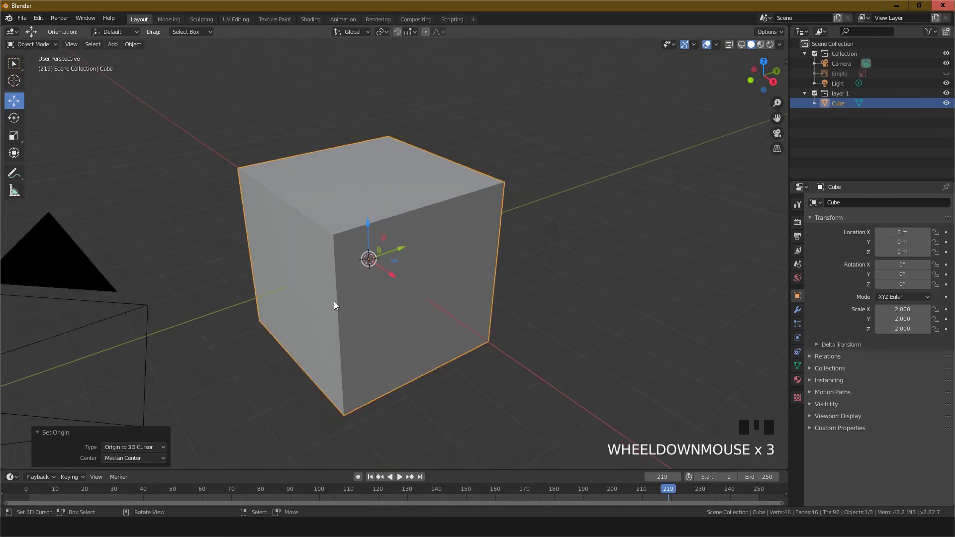
pyautogui.scroll(2, 374, 282)
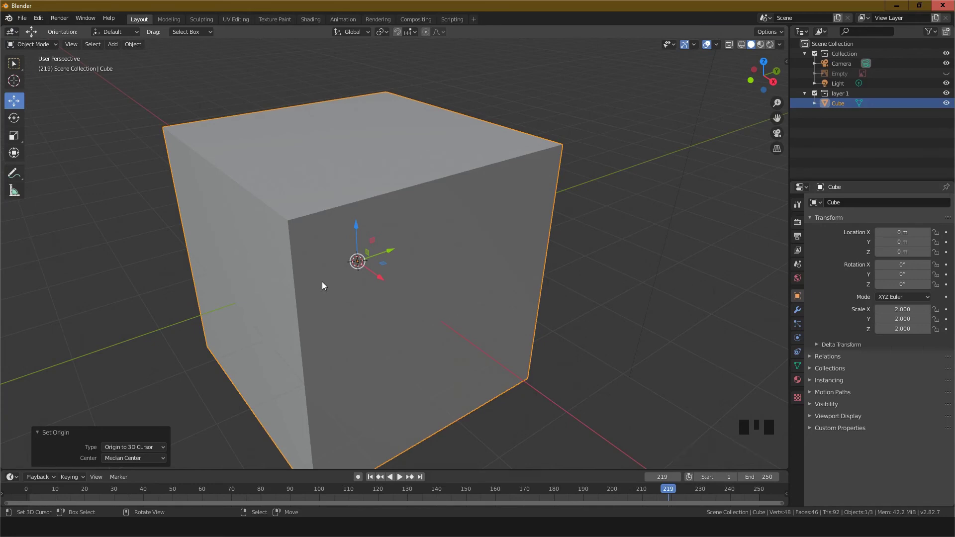
pyautogui.scroll(-2, 322, 281)
pyautogui.scroll(3, 321, 282)
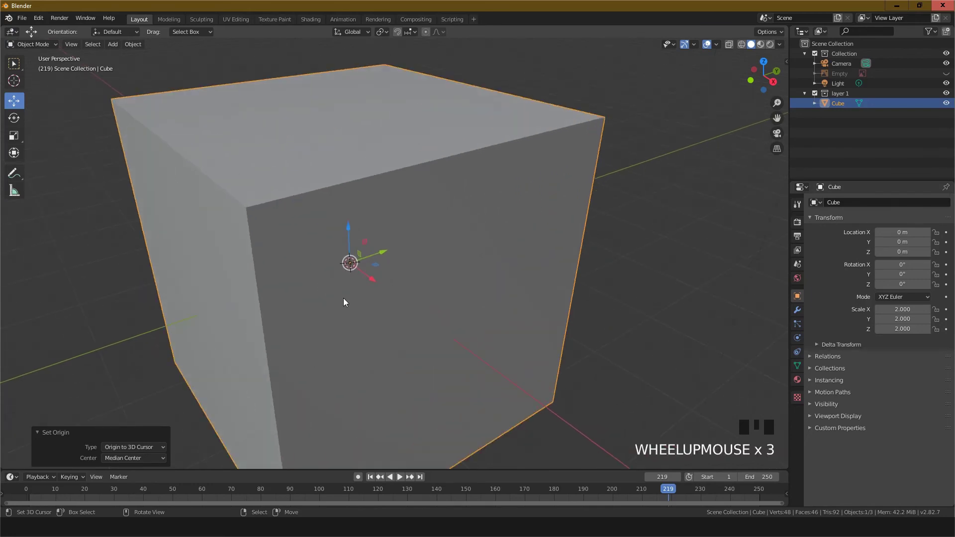
pyautogui.moveTo(344, 299)
pyautogui.mouseDown(button='middle')
pyautogui.moveTo(361, 277)
pyautogui.moveTo(315, 292)
pyautogui.moveTo(341, 304)
pyautogui.mouseUp(button='middle')
pyautogui.scroll(-2, 361, 275)
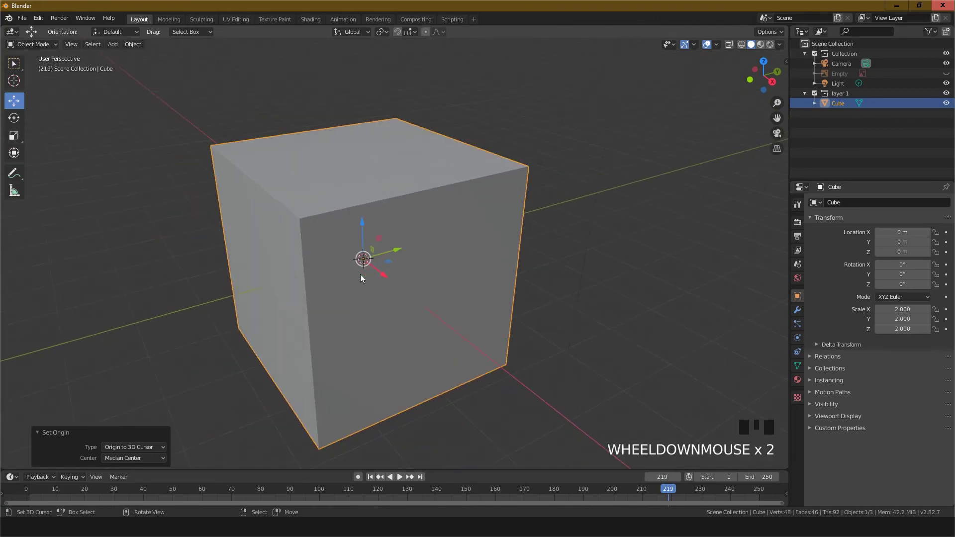
pyautogui.scroll(3, 360, 275)
pyautogui.scroll(-3, 360, 278)
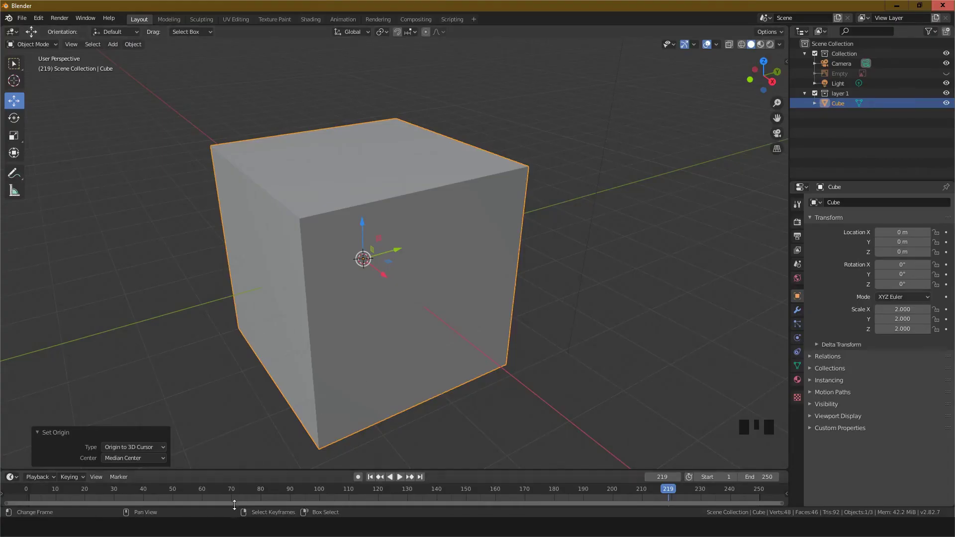
pyautogui.moveTo(214, 329); pyautogui.dragTo(230, 319, button='middle')
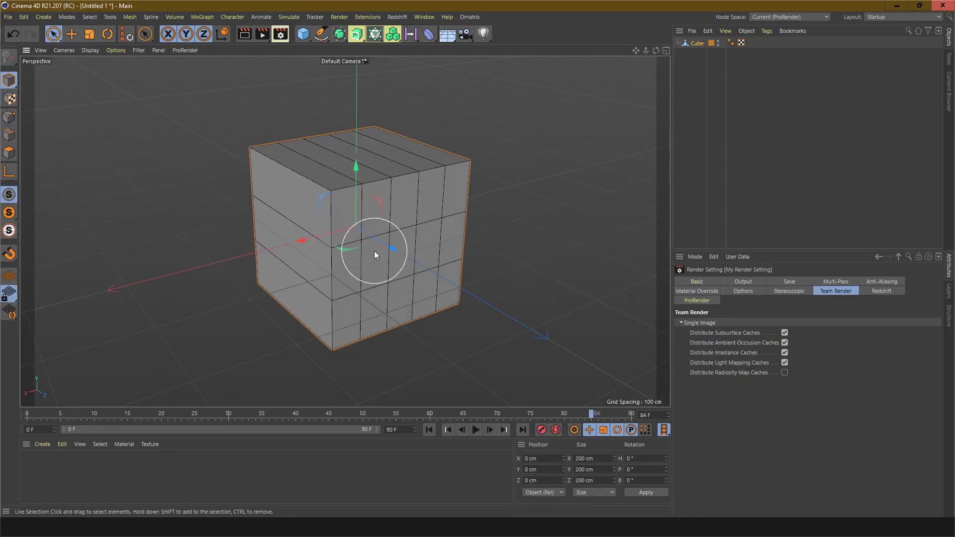
# - Switch to Cinema 4D and show the viewport's background picture settings in the attributes
pyautogui.moveTo(531, 232); pyautogui.dragTo(534, 252, button='middle')
pyautogui.click(694, 256)
pyautogui.click(693, 256)
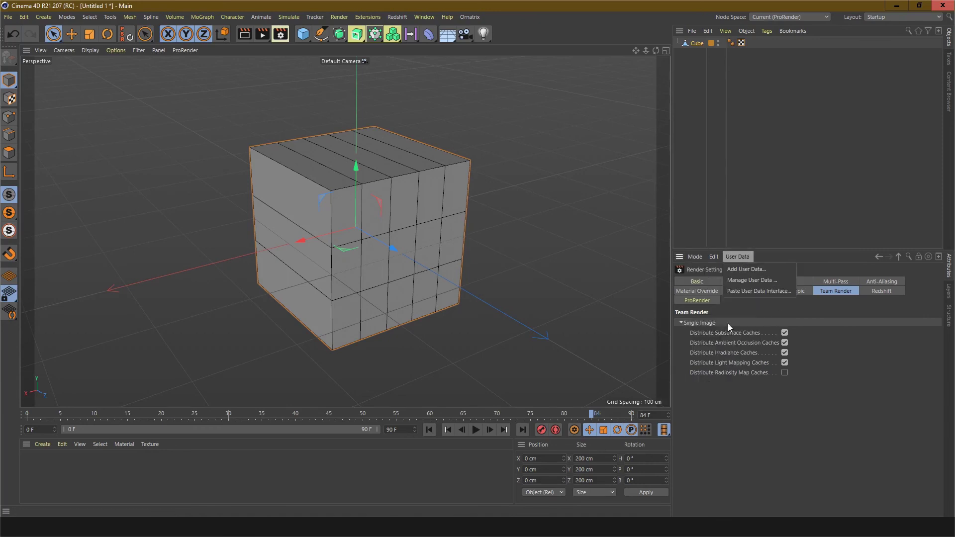
pyautogui.click(703, 258)
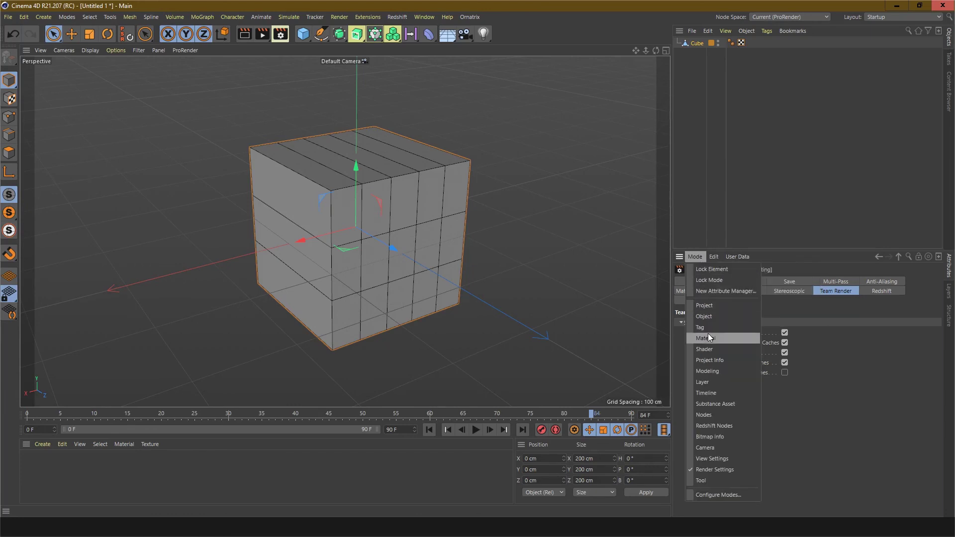
pyautogui.click(718, 459)
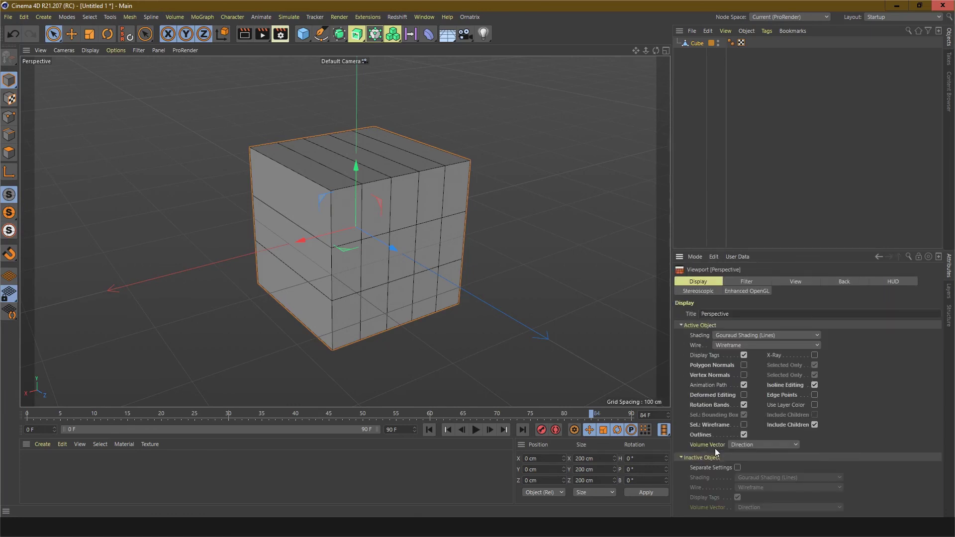
pyautogui.click(843, 281)
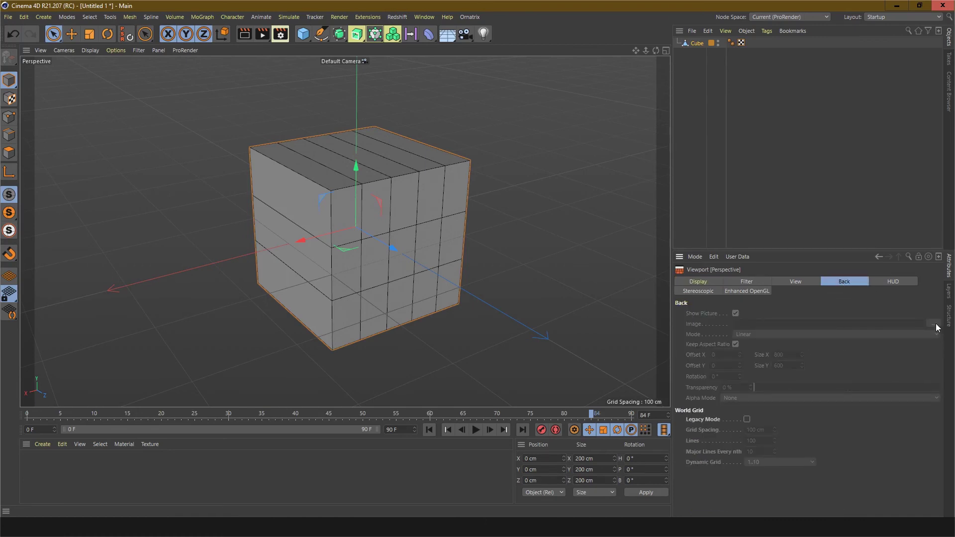
# - Maximize the Front view and load D7K_1160.jpg from Downloads as its background image
pyautogui.middleClick(469, 235)
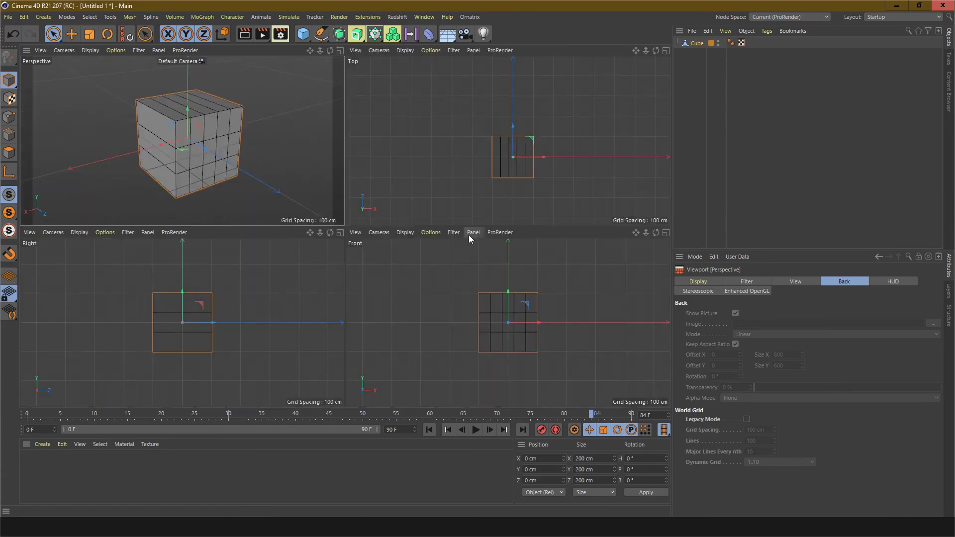
pyautogui.middleClick(463, 190)
pyautogui.middleClick(443, 291)
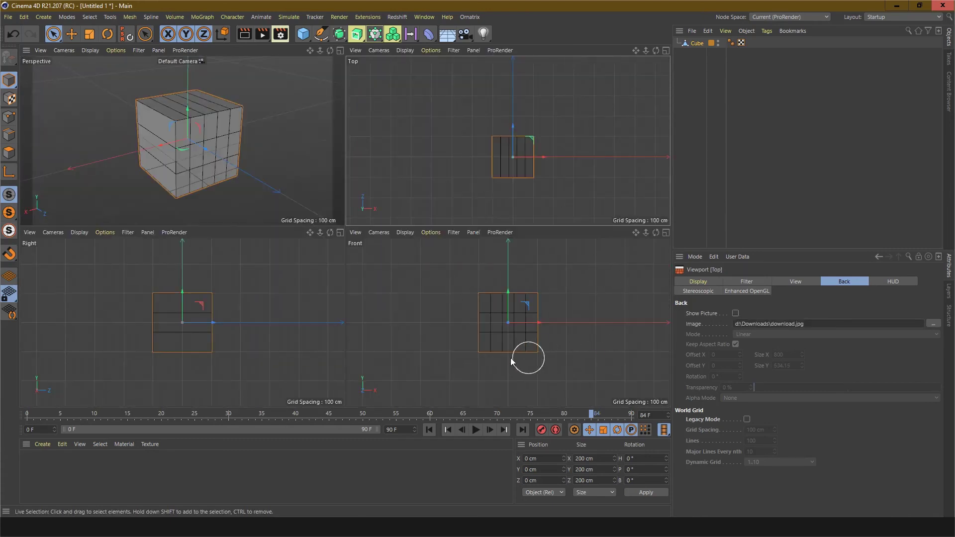
pyautogui.middleClick(468, 343)
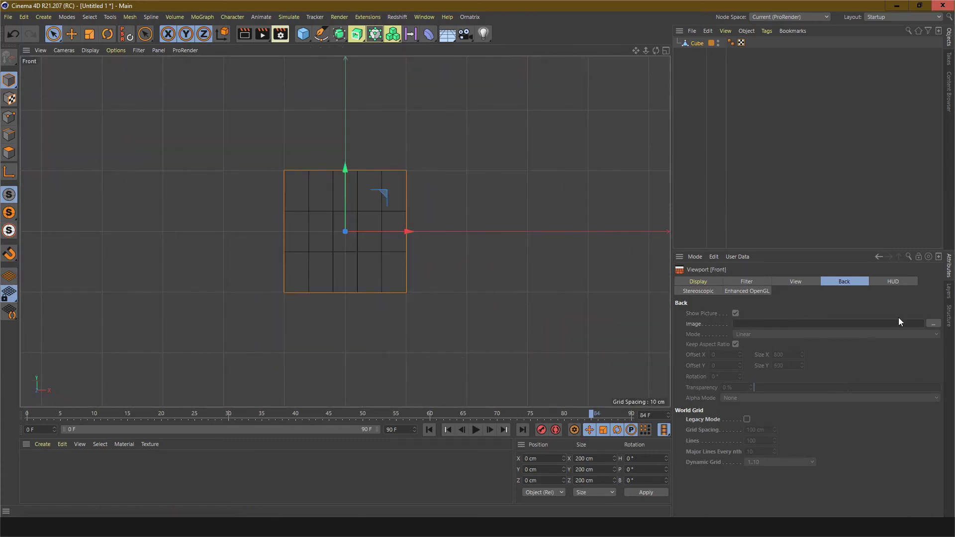
pyautogui.click(935, 324)
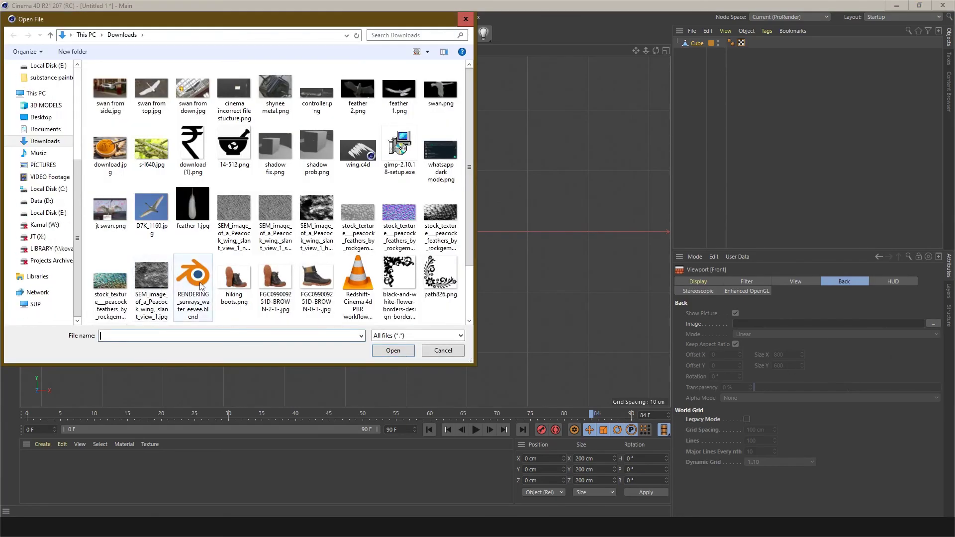
pyautogui.scroll(-1, 316, 221)
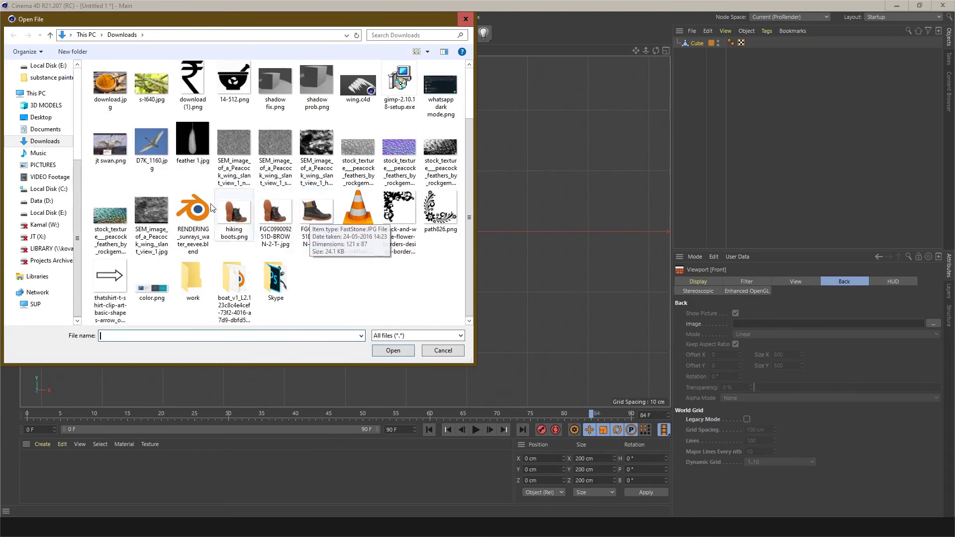
pyautogui.doubleClick(163, 145)
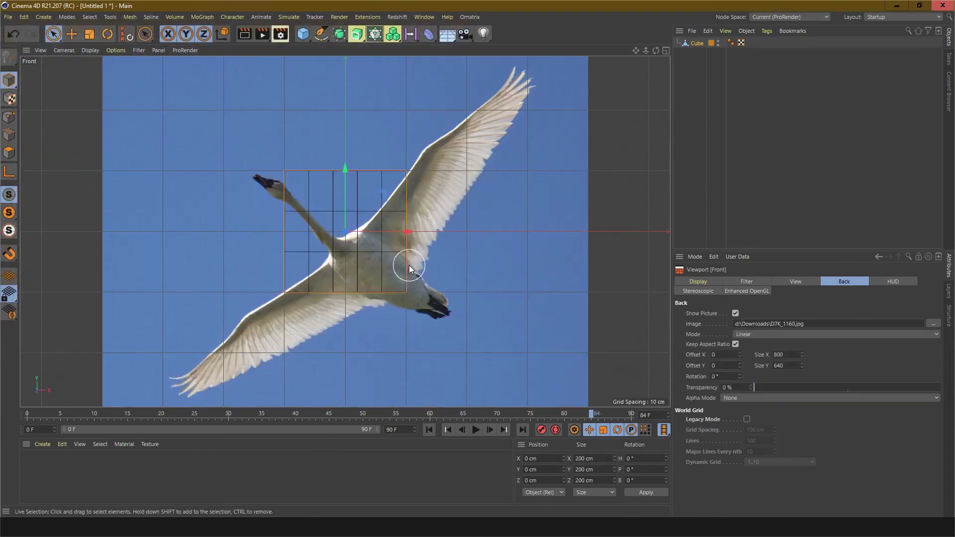
pyautogui.scroll(-5, 393, 261)
pyautogui.scroll(6, 393, 263)
pyautogui.scroll(-5, 392, 264)
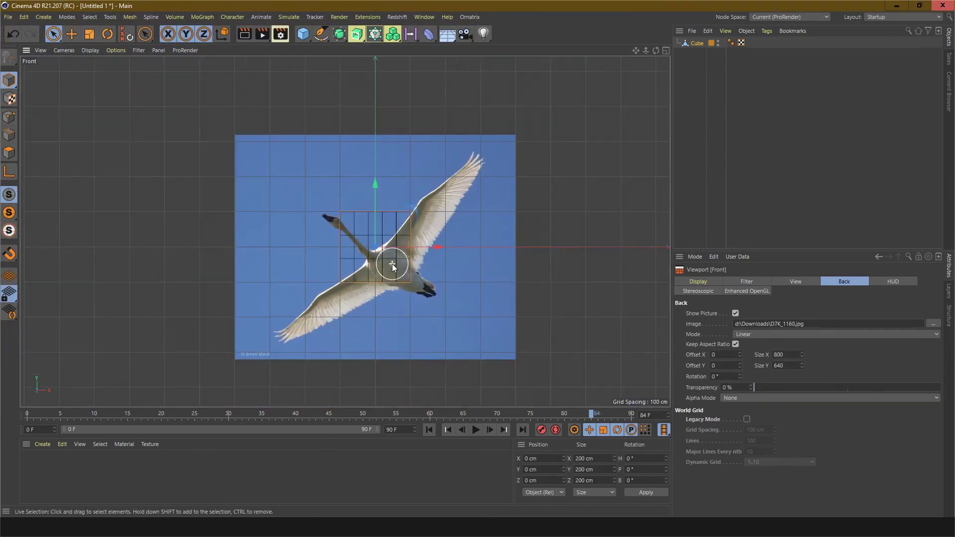
pyautogui.scroll(3, 393, 263)
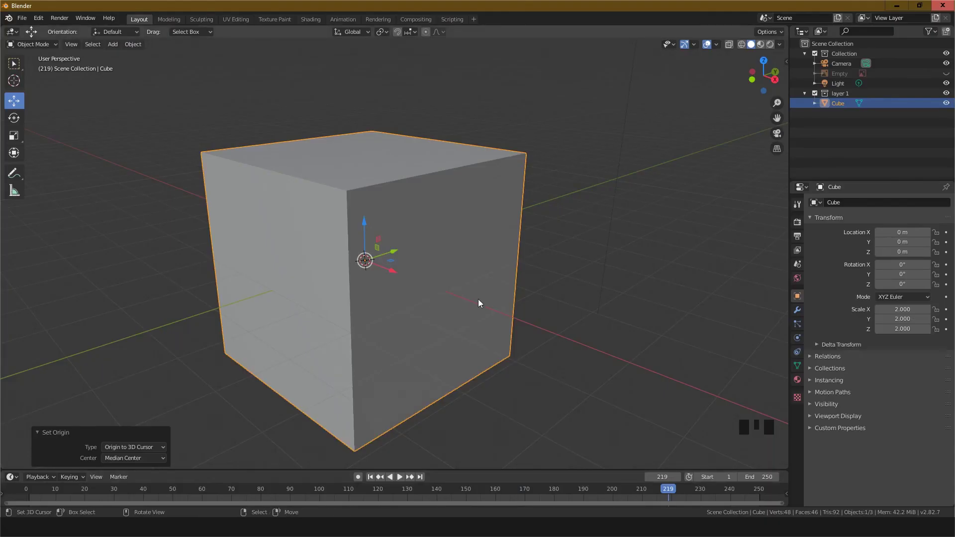
# - Switch to Blender, add D7K_1160.jpg as a background image in front view, and set the viewport shading to wireframe
pyautogui.press('KP_1')
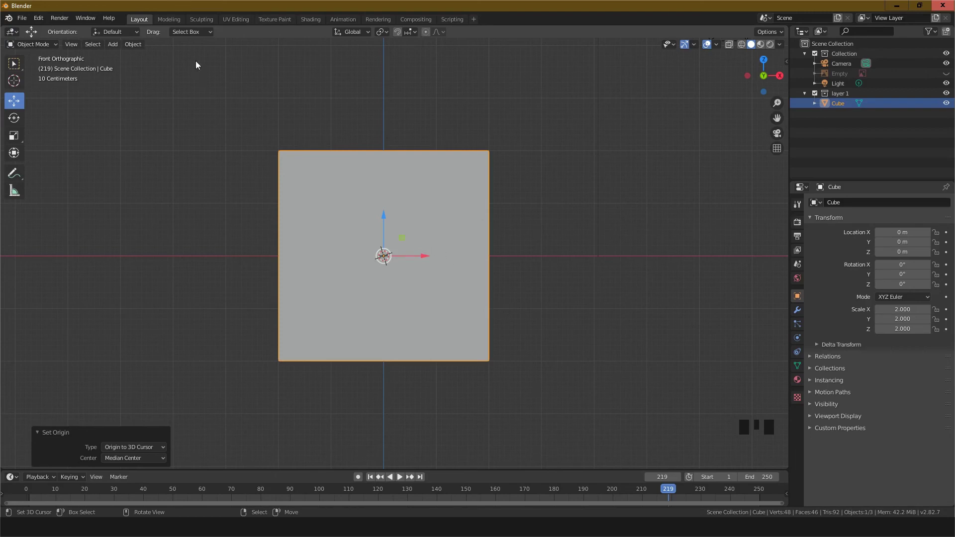
pyautogui.click(115, 45)
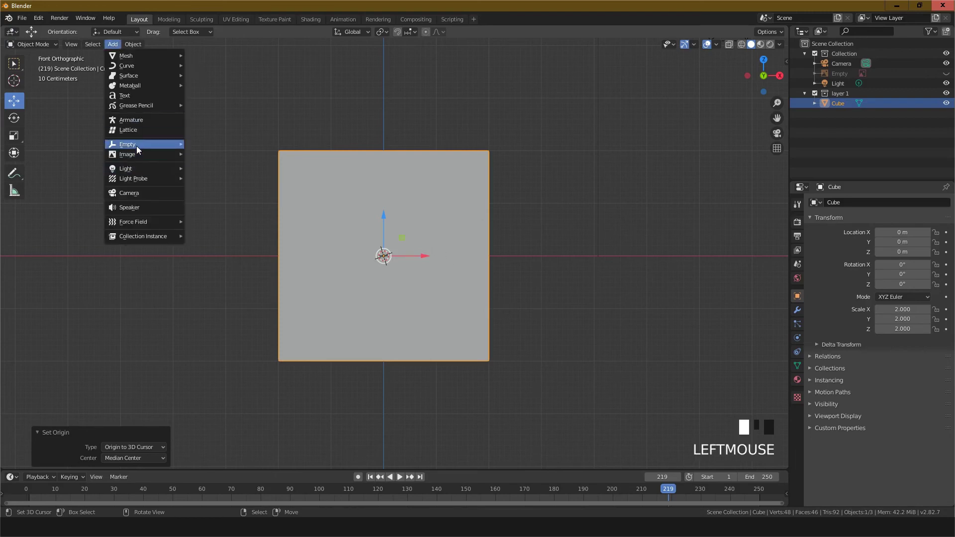
pyautogui.moveTo(134, 156)
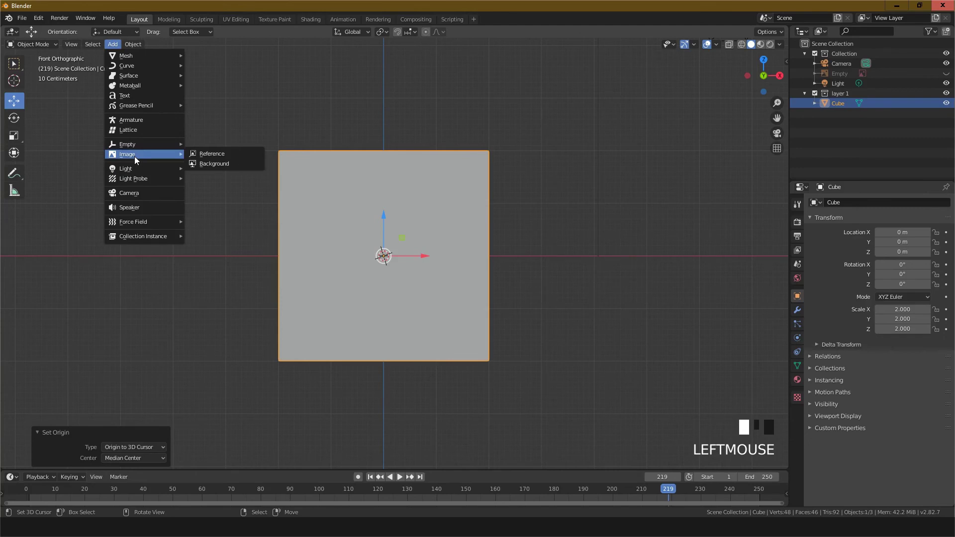
pyautogui.click(210, 162)
pyautogui.click(532, 354)
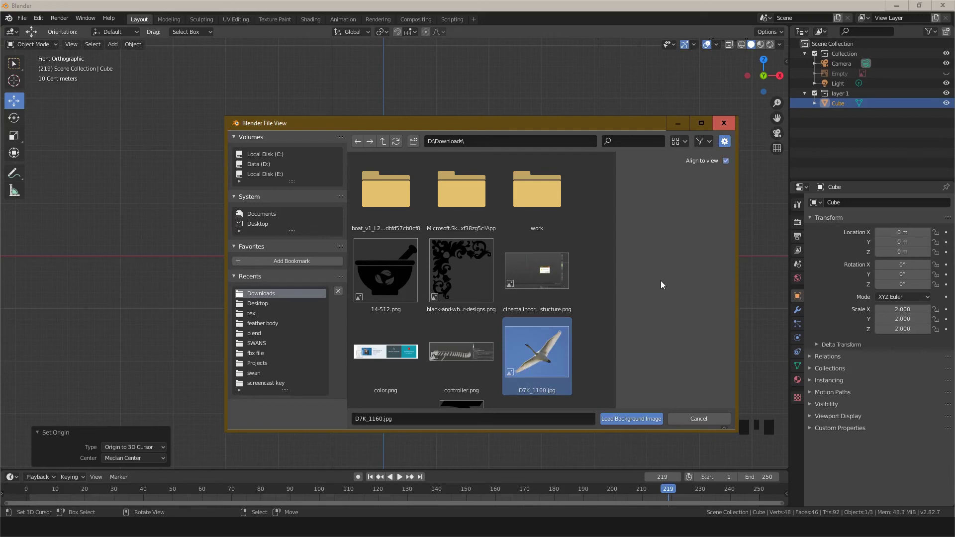
pyautogui.press('Return')
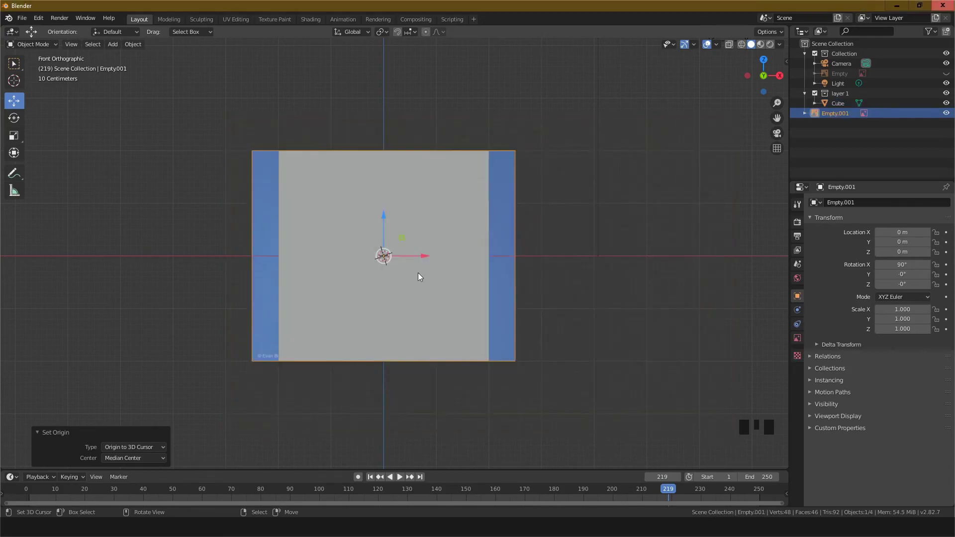
pyautogui.click(742, 45)
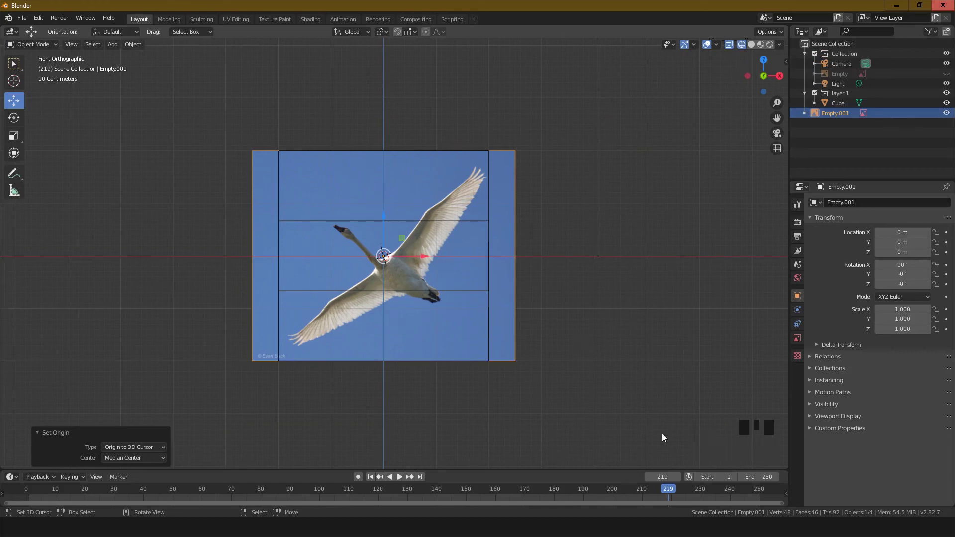
# - Try Display Perspective on the background image, turn it off again and return to the front view
pyautogui.click(798, 338)
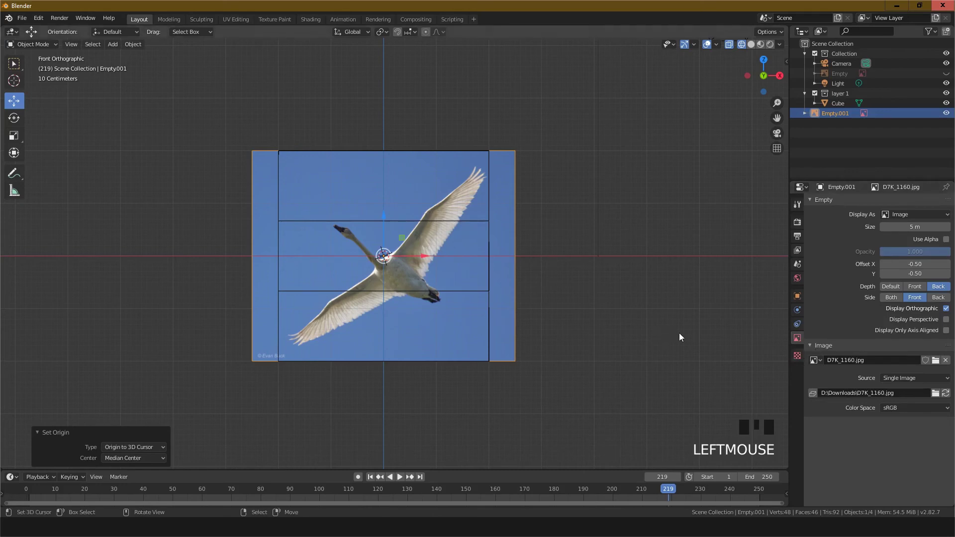
pyautogui.click(946, 319)
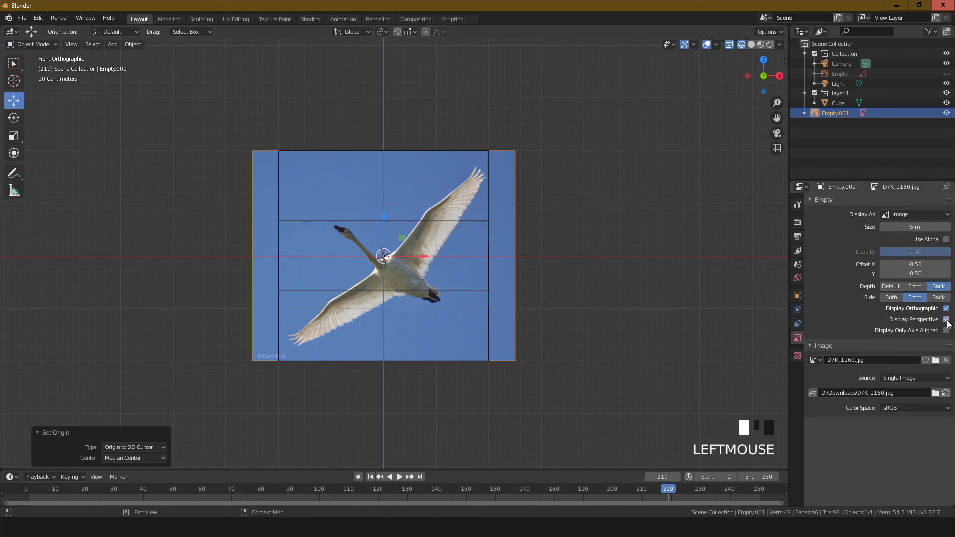
pyautogui.moveTo(639, 297); pyautogui.dragTo(647, 327, button='middle')
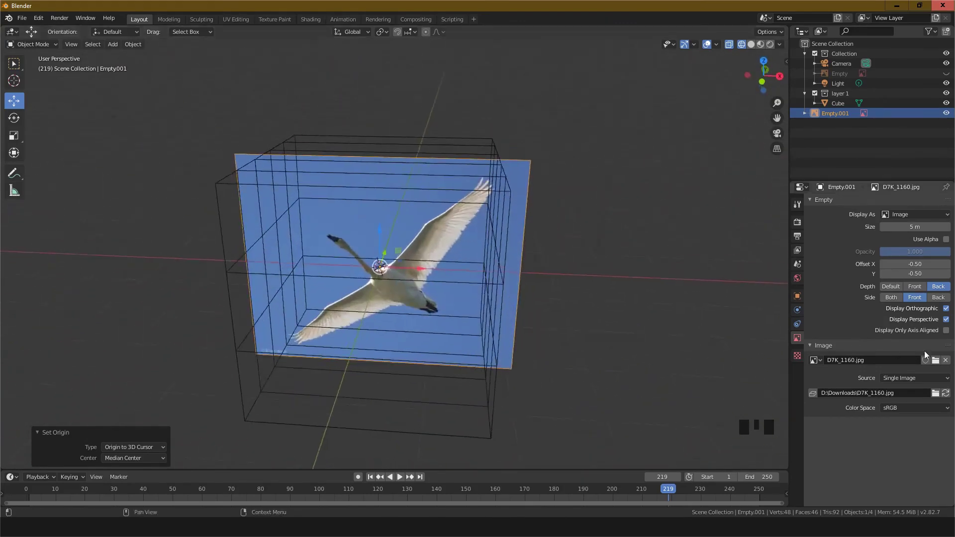
pyautogui.click(946, 320)
pyautogui.moveTo(599, 324); pyautogui.dragTo(591, 297, button='middle')
pyautogui.press('KP_1')
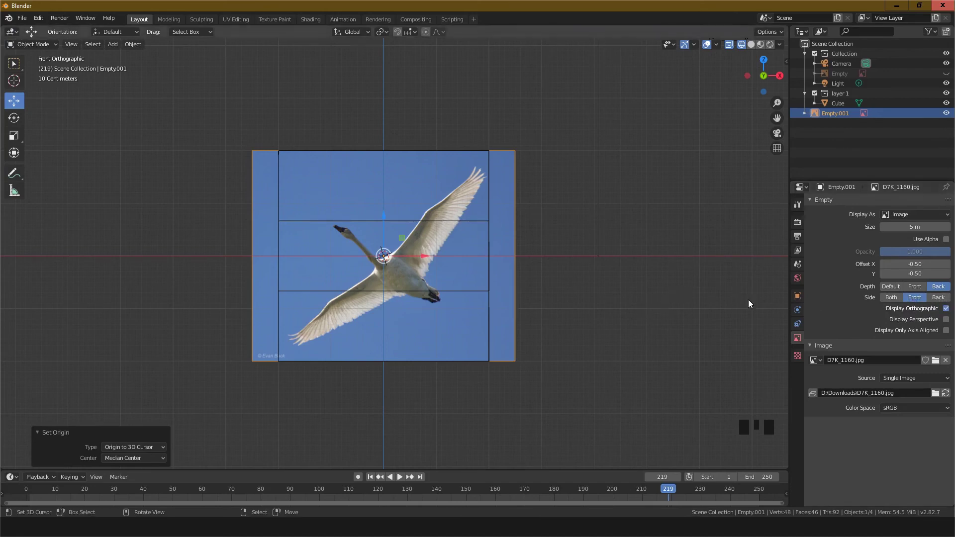
# - Try the background image's Side option Both in back and front views, then restore Side to Front and return to front view
pyautogui.press('ctrl+KP_1')
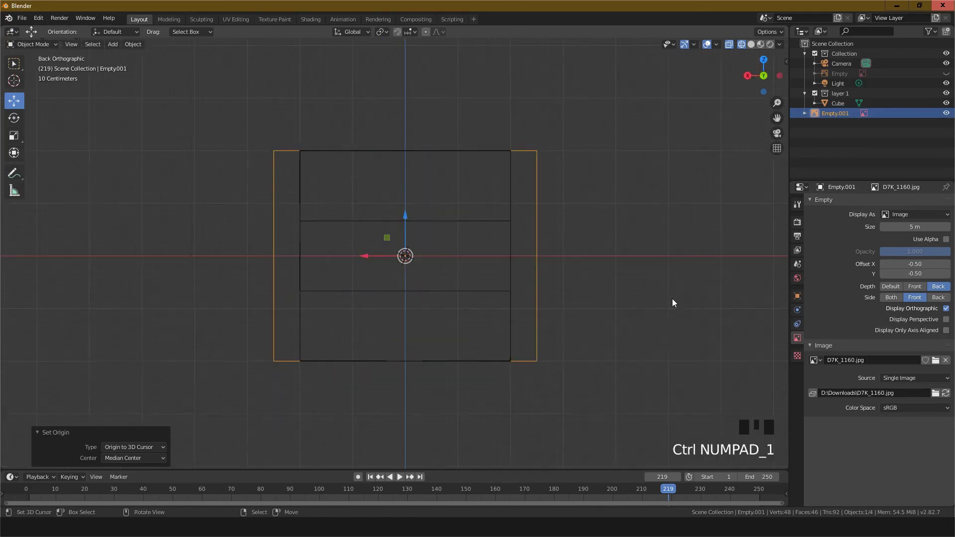
pyautogui.click(913, 287)
pyautogui.click(938, 287)
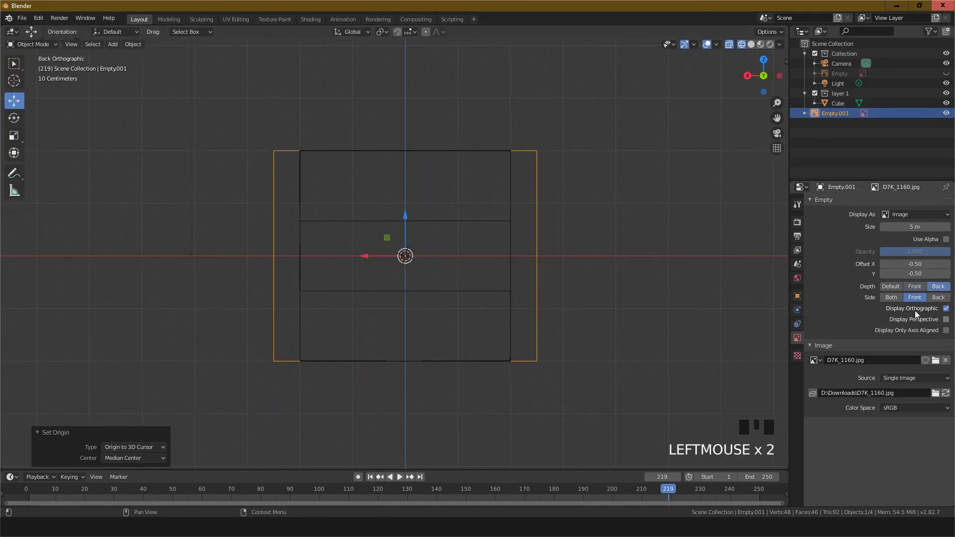
pyautogui.keyDown('shift'); pyautogui.click(892, 298); pyautogui.keyUp('shift')
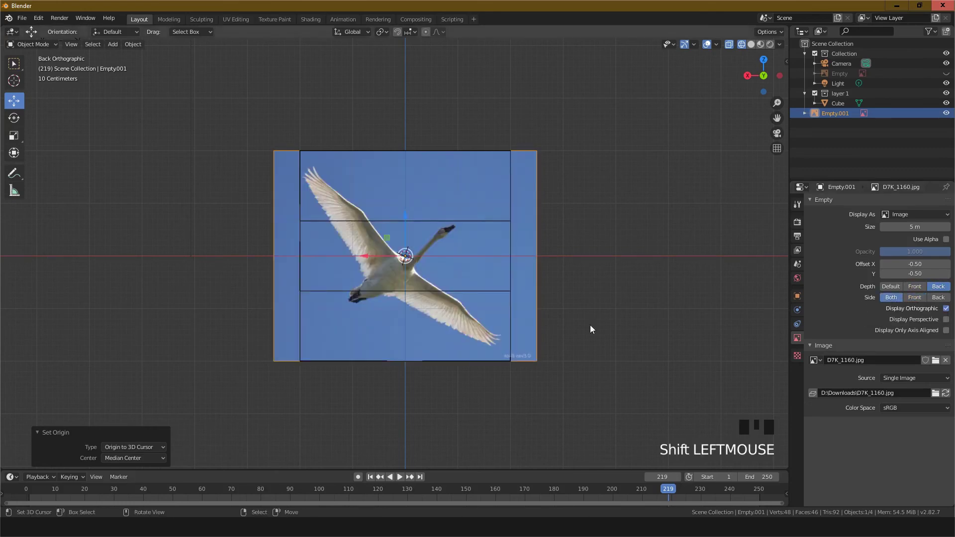
pyautogui.press('KP_1')
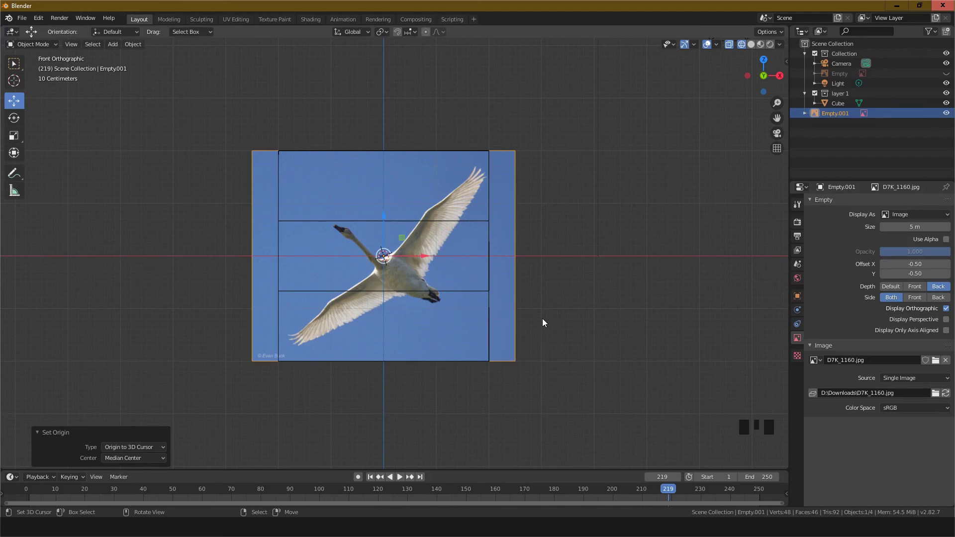
pyautogui.press('ctrl+KP_1')
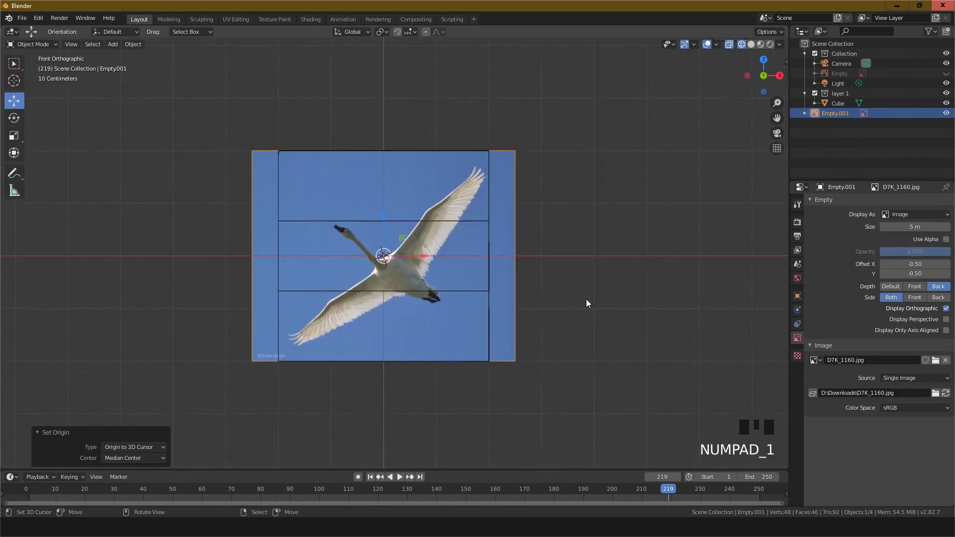
pyautogui.press('ctrl+KP_1')
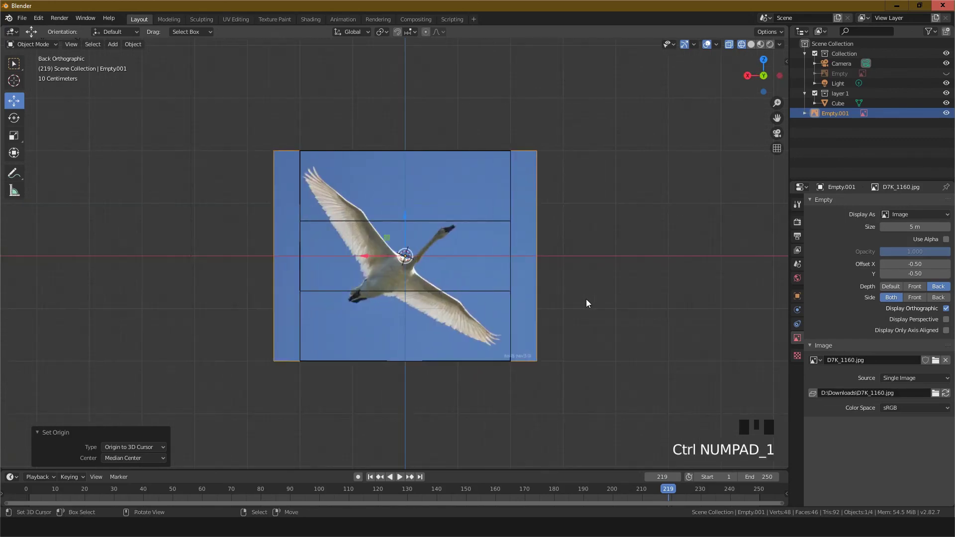
pyautogui.click(914, 297)
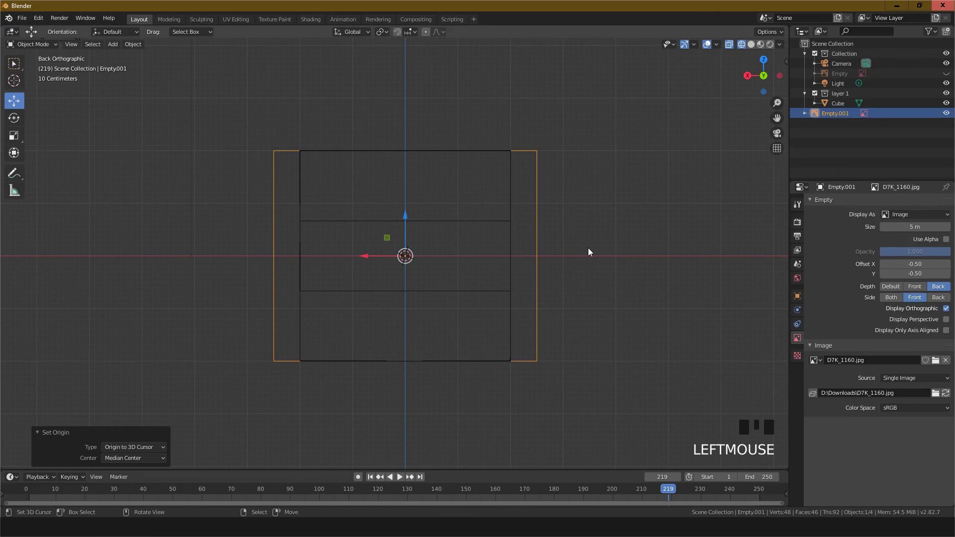
pyautogui.press('KP_1')
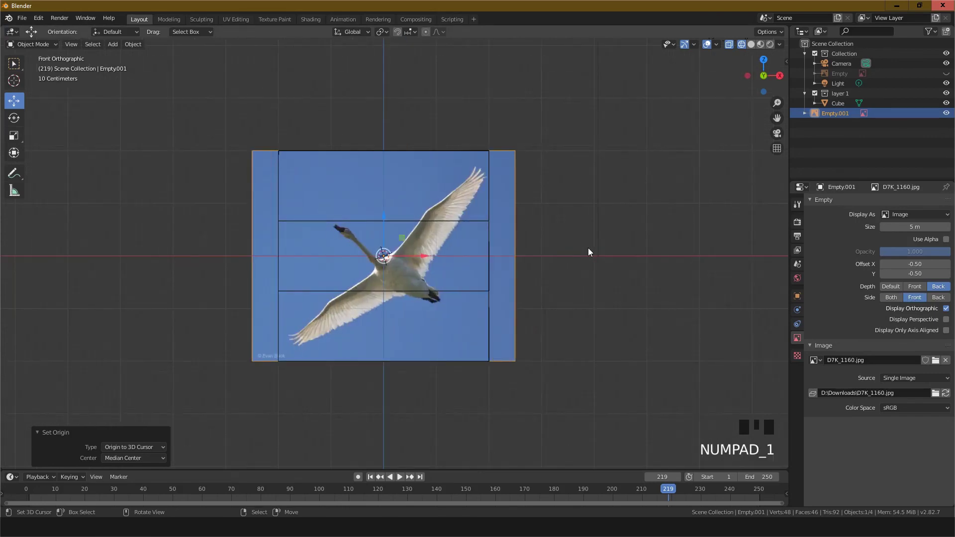
# - Enable Display Perspective for the background image, inspect it from an angled perspective, and return to the front view
pyautogui.click(946, 308)
pyautogui.click(946, 309)
pyautogui.moveTo(713, 299); pyautogui.dragTo(559, 288, button='middle')
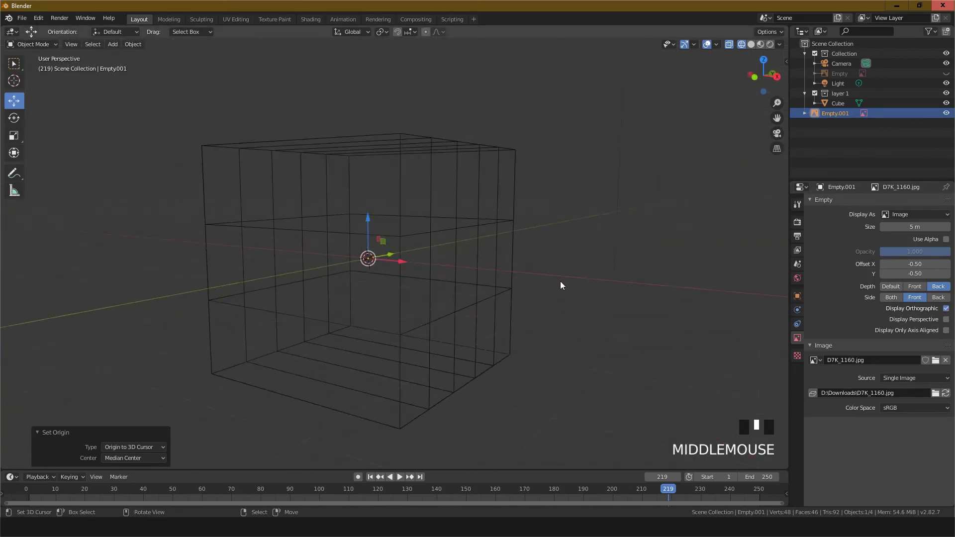
pyautogui.click(946, 319)
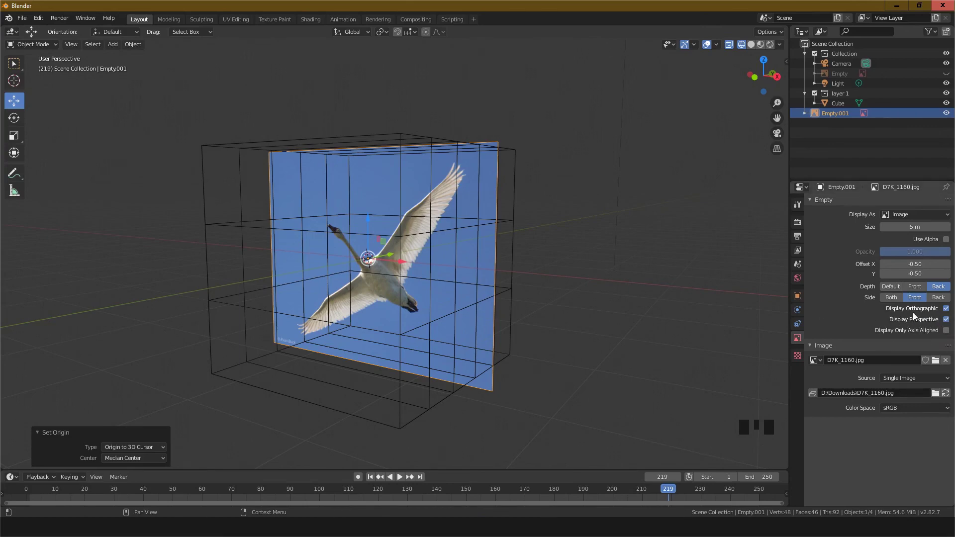
pyautogui.moveTo(561, 318); pyautogui.dragTo(607, 324, button='middle')
pyautogui.scroll(3, 497, 297)
pyautogui.scroll(-4, 587, 312)
pyautogui.scroll(-4, 552, 301)
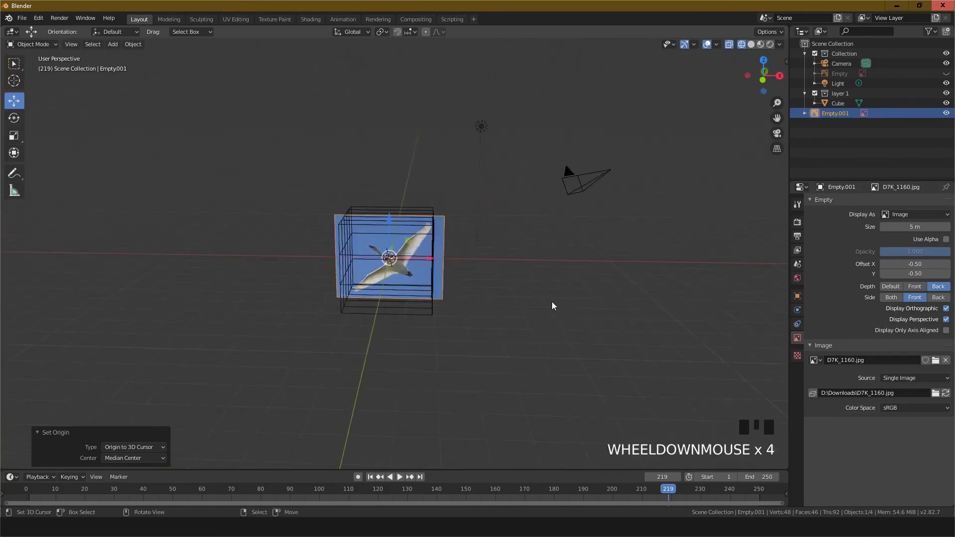
pyautogui.scroll(3, 544, 303)
pyautogui.press('KP_1')
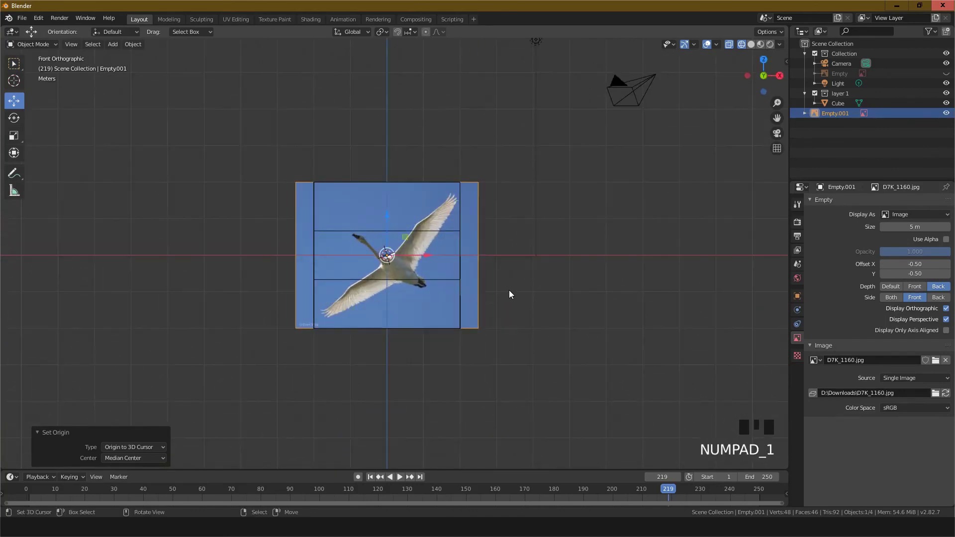
# - Delete the background image object and switch the viewport to solid shading with the cube seen in perspective
pyautogui.moveTo(485, 282)
pyautogui.press('x')
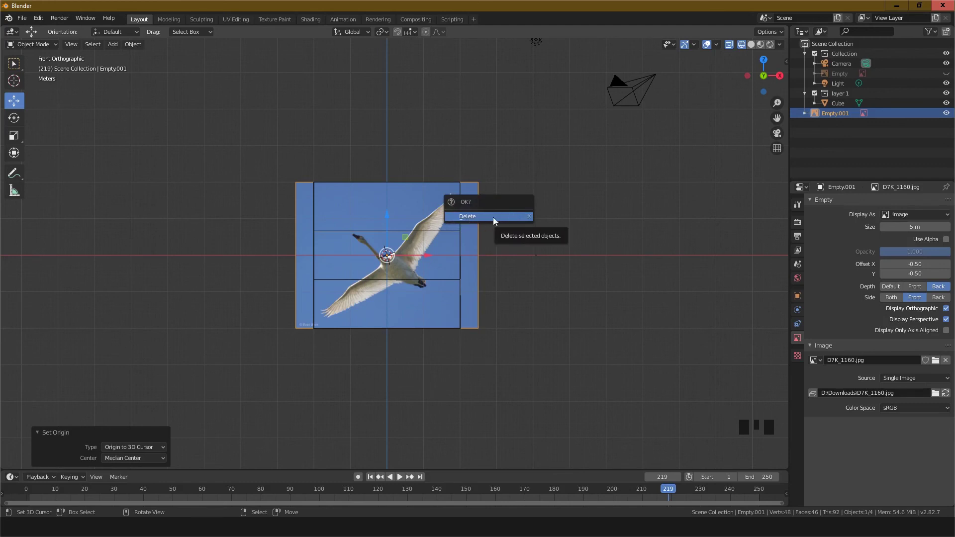
pyautogui.click(469, 219)
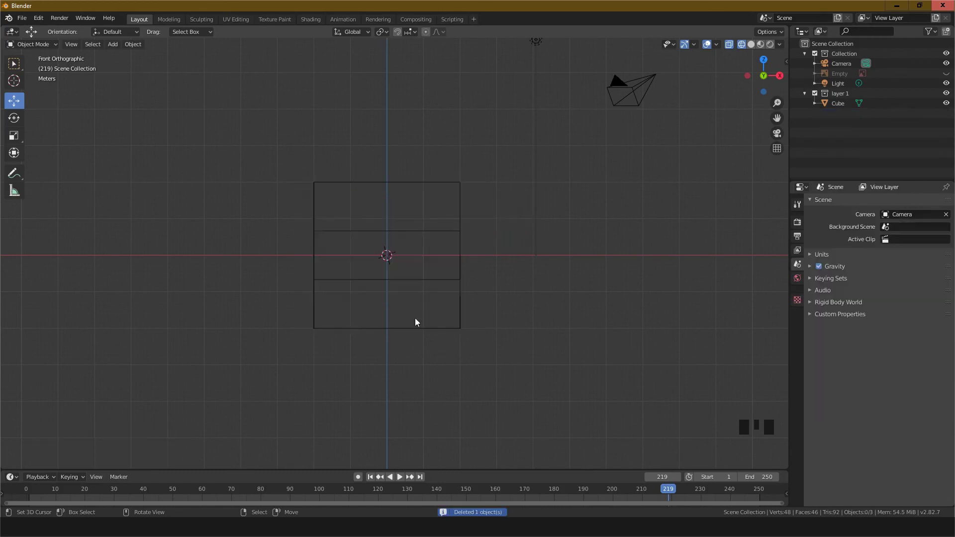
pyautogui.click(751, 44)
pyautogui.scroll(4, 445, 263)
pyautogui.scroll(-3, 447, 273)
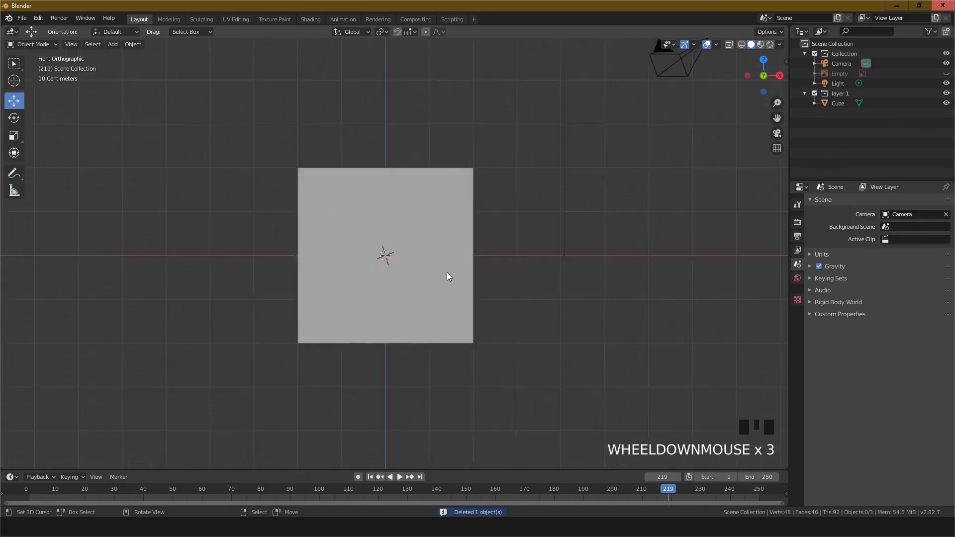
pyautogui.scroll(-2, 453, 275)
pyautogui.moveTo(473, 286); pyautogui.dragTo(417, 316, button='middle')
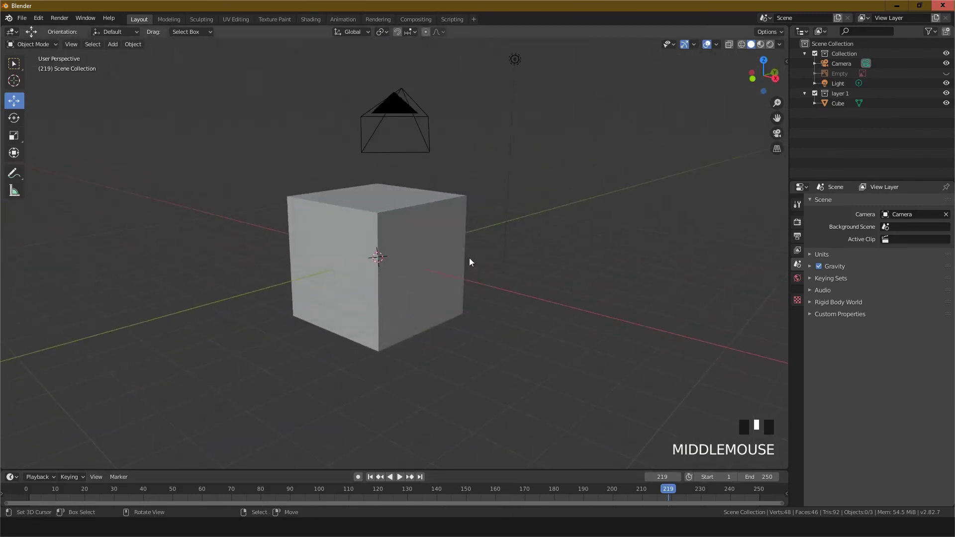
# - Select the cube, delete it, and undo the deletion
pyautogui.rightClick(438, 224)
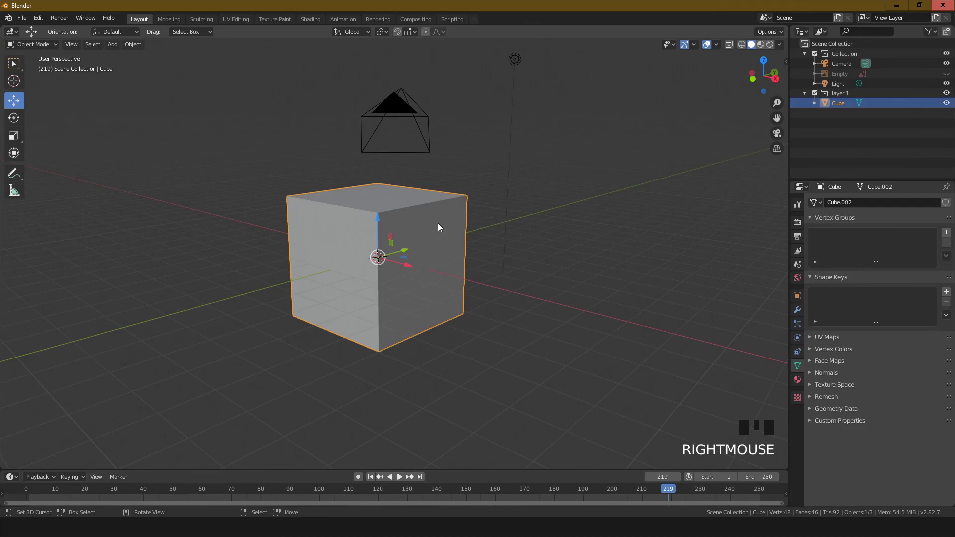
pyautogui.press('Delete')
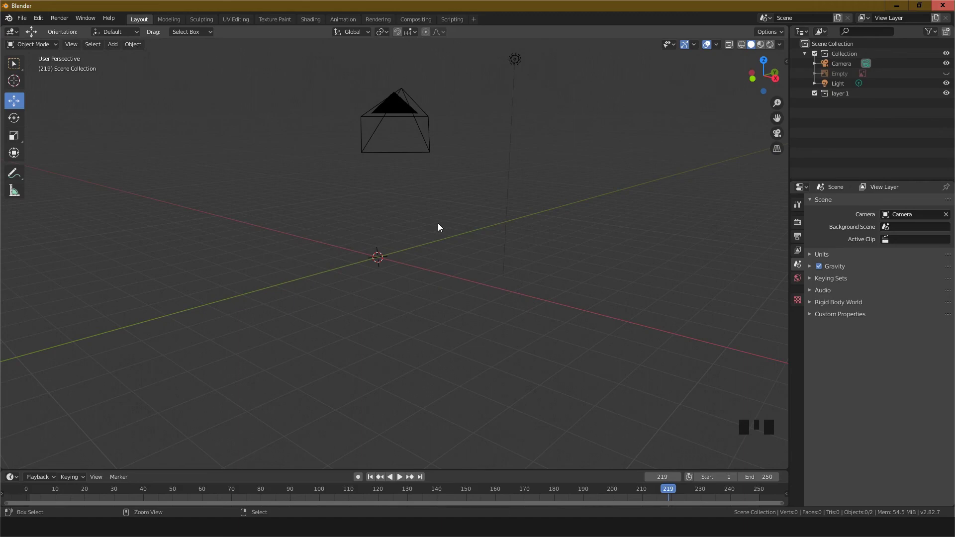
pyautogui.hotkey('ctrl', 'z')
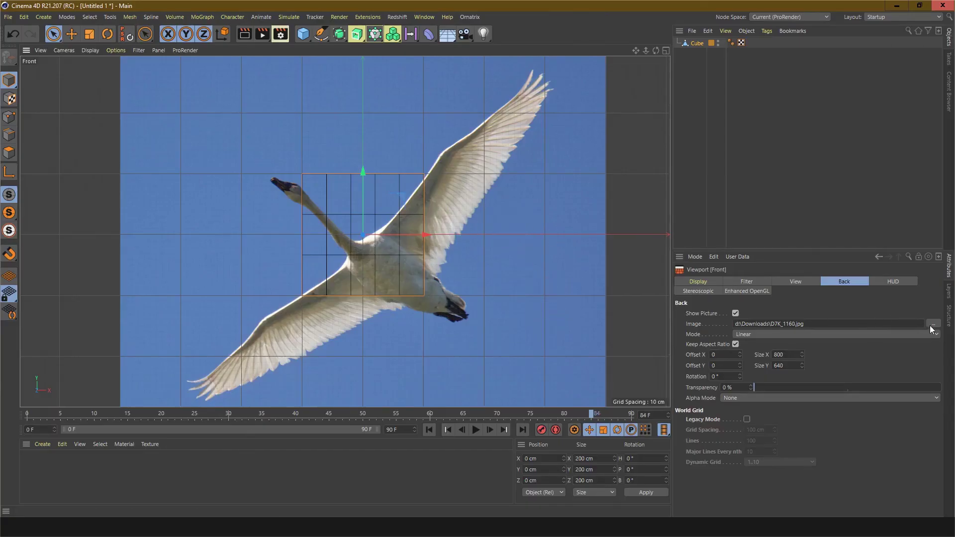
# - Switch to Cinema 4D, turn off Show Picture for the Front view, and maximize the Perspective view showing the cube at an angle
pyautogui.click(736, 314)
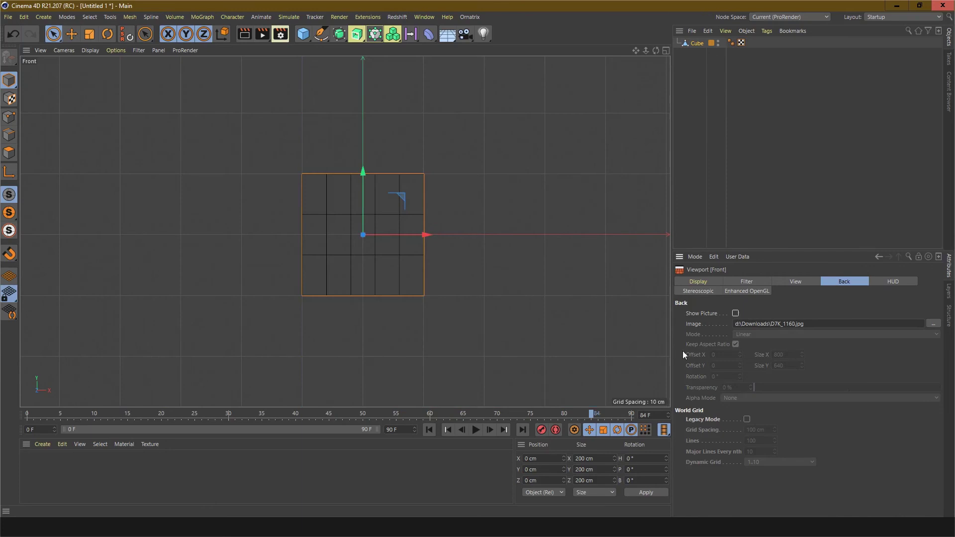
pyautogui.middleClick(491, 275)
pyautogui.middleClick(231, 190)
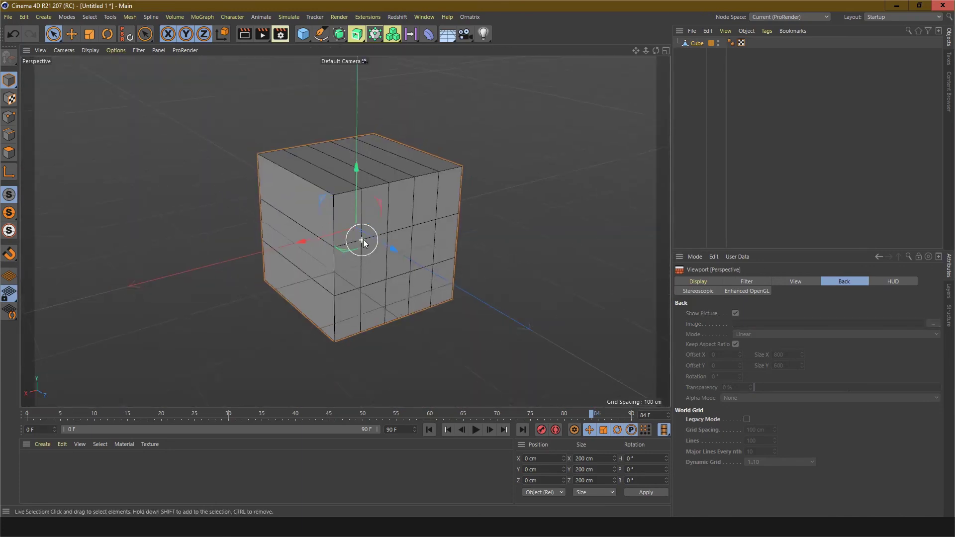
pyautogui.scroll(-3, 362, 241)
pyautogui.moveTo(264, 318)
pyautogui.mouseDown(button='middle')
pyautogui.moveTo(305, 296)
pyautogui.moveTo(274, 298)
pyautogui.mouseUp(button='middle')
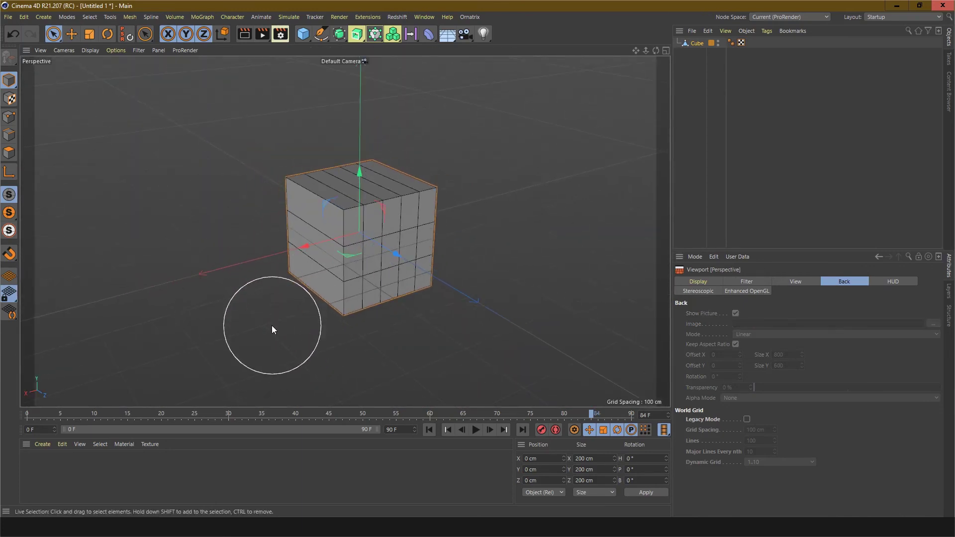
pyautogui.moveTo(272, 327)
pyautogui.keyDown('alt'); pyautogui.mouseDown()
pyautogui.moveTo(324, 282)
pyautogui.moveTo(298, 333)
pyautogui.moveTo(369, 288)
pyautogui.moveTo(296, 300)
pyautogui.moveTo(388, 258)
pyautogui.moveTo(284, 289)
pyautogui.mouseUp(); pyautogui.keyUp('alt')
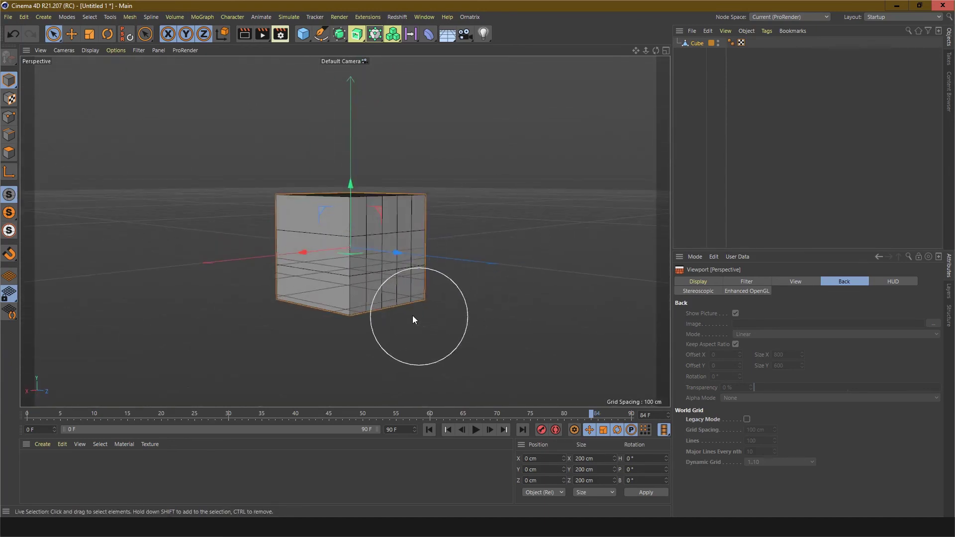
pyautogui.scroll(2, 334, 278)
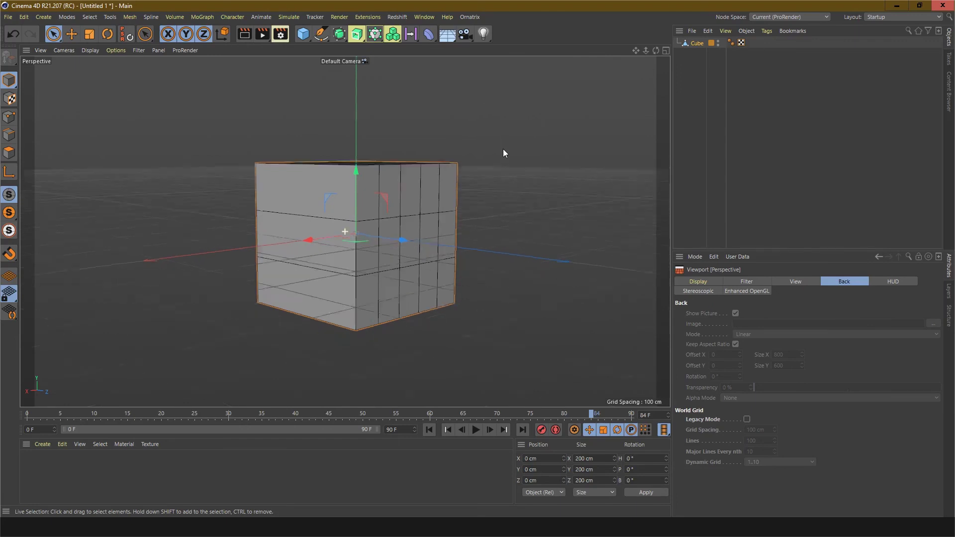
pyautogui.moveTo(504, 153)
pyautogui.keyDown('alt'); pyautogui.mouseDown()
pyautogui.moveTo(499, 141)
pyautogui.moveTo(491, 196)
pyautogui.mouseUp(); pyautogui.keyUp('alt')
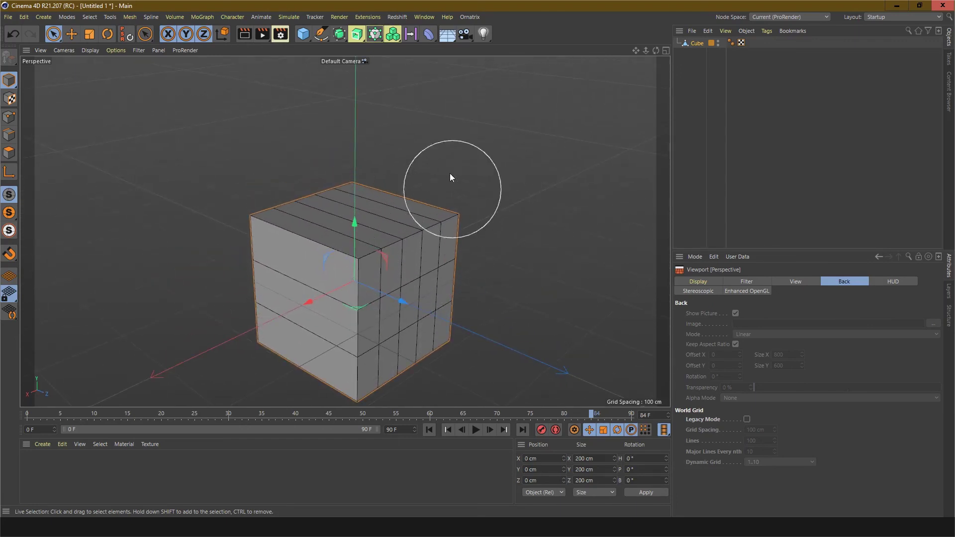
pyautogui.click(340, 35)
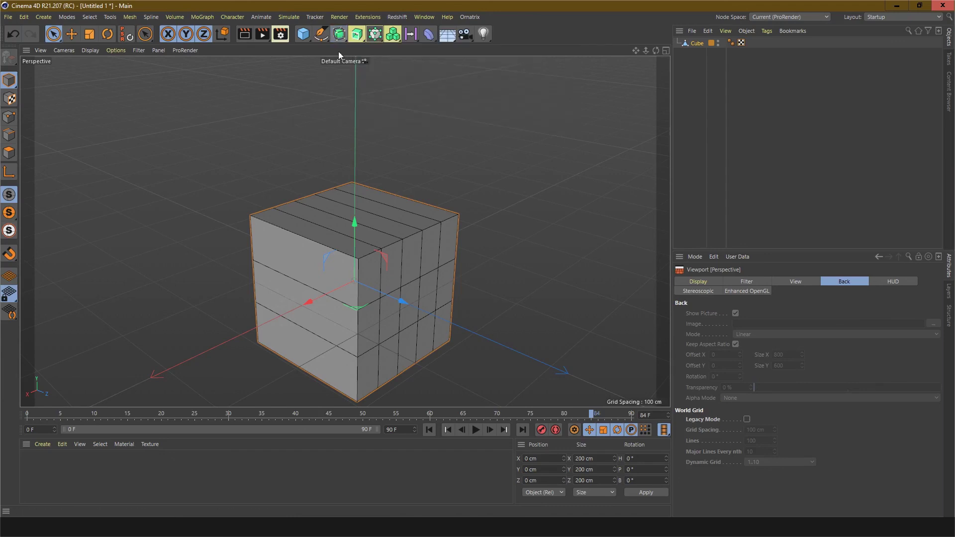
pyautogui.click(363, 40)
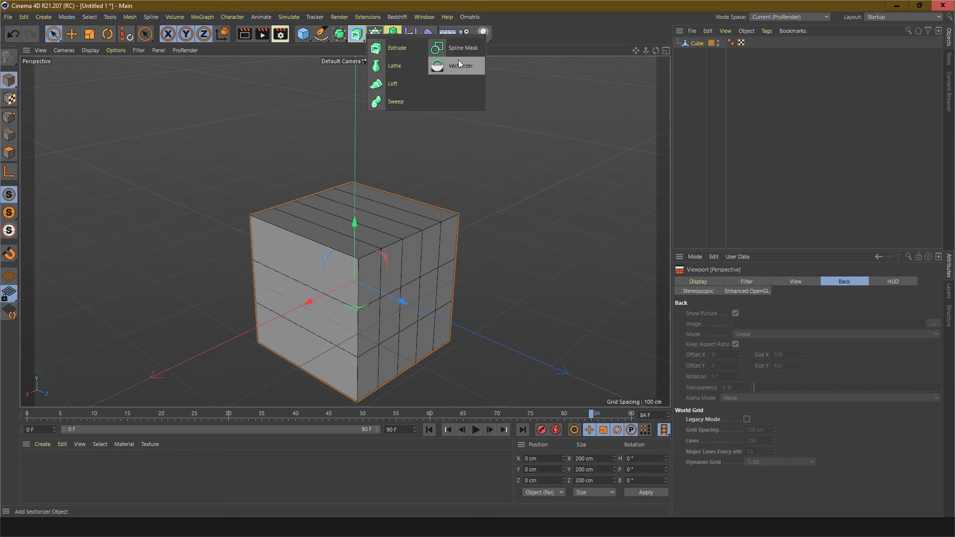
pyautogui.click(337, 84)
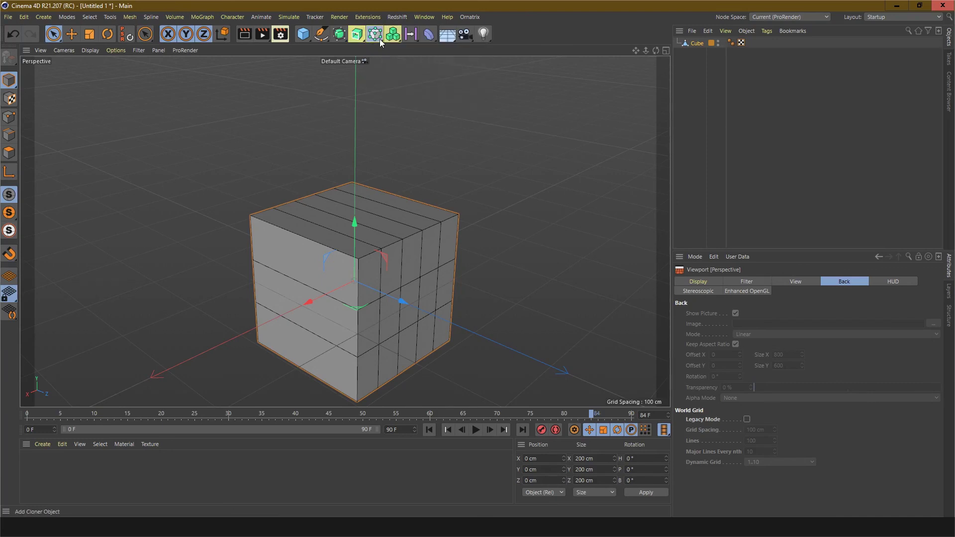
pyautogui.click(380, 38)
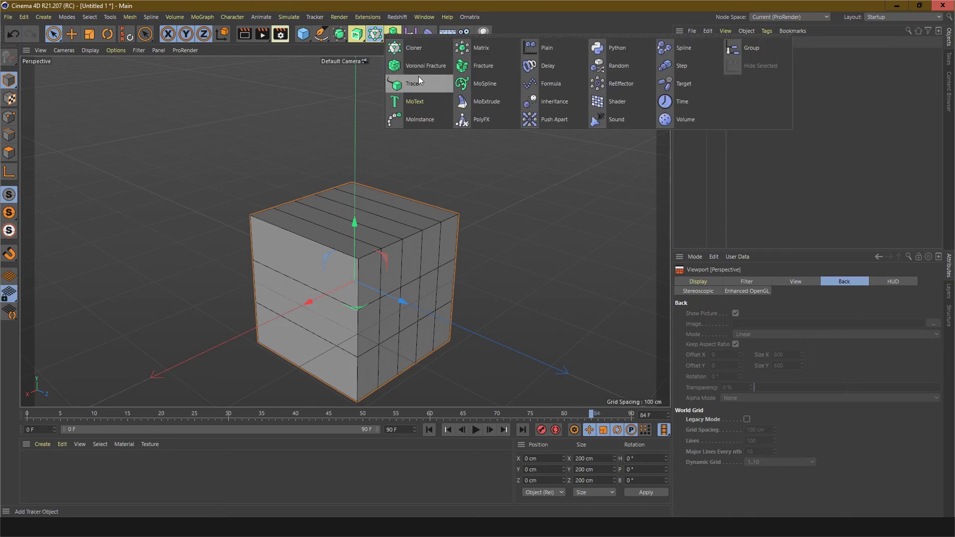
pyautogui.click(199, 159)
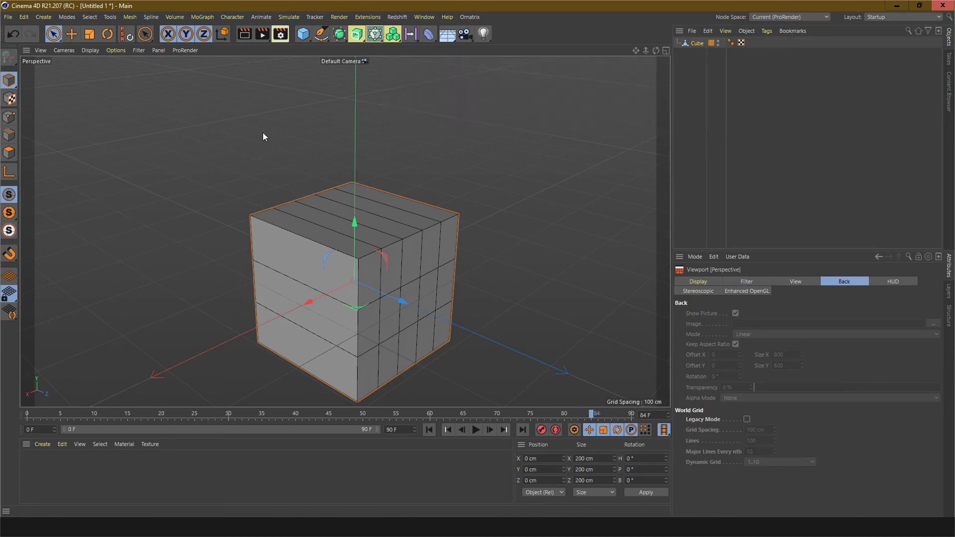
# - Add a Subdivision Surface generator as the parent of the cube
pyautogui.keyDown('alt'); pyautogui.click(341, 36); pyautogui.keyUp('alt')
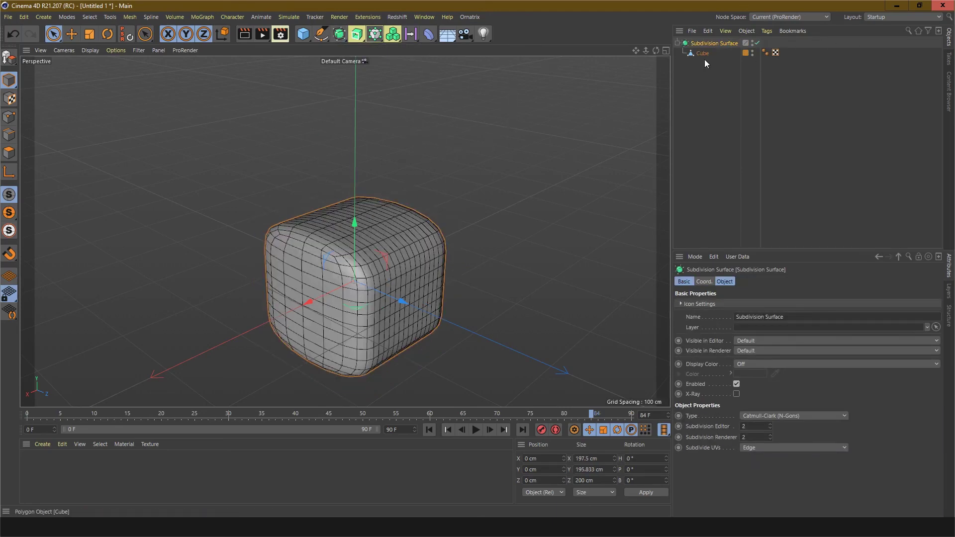
pyautogui.keyDown('alt'); pyautogui.moveTo(420, 277); pyautogui.dragTo(426, 244); pyautogui.keyUp('alt')
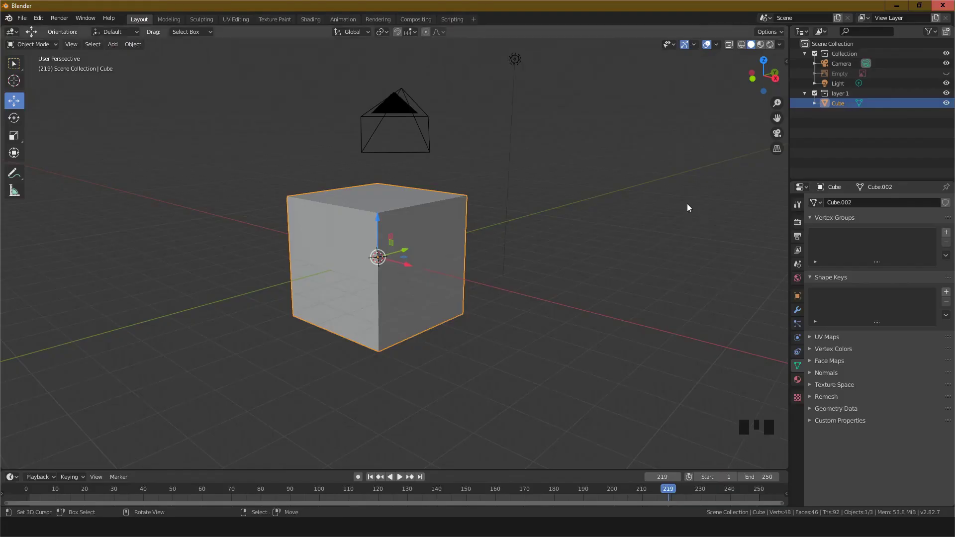
# - Switch to Blender and show the list of modifiers available for the selected cube
pyautogui.scroll(3, 437, 273)
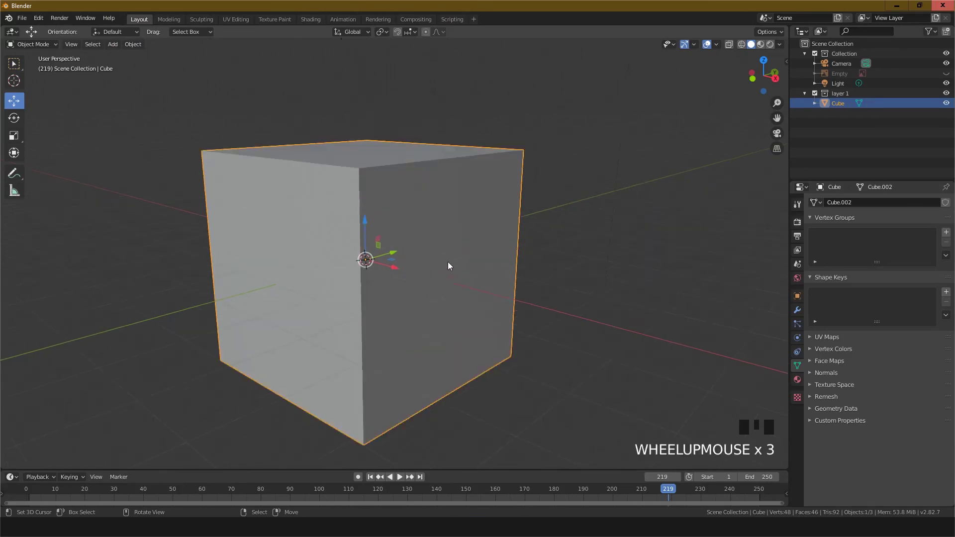
pyautogui.click(799, 310)
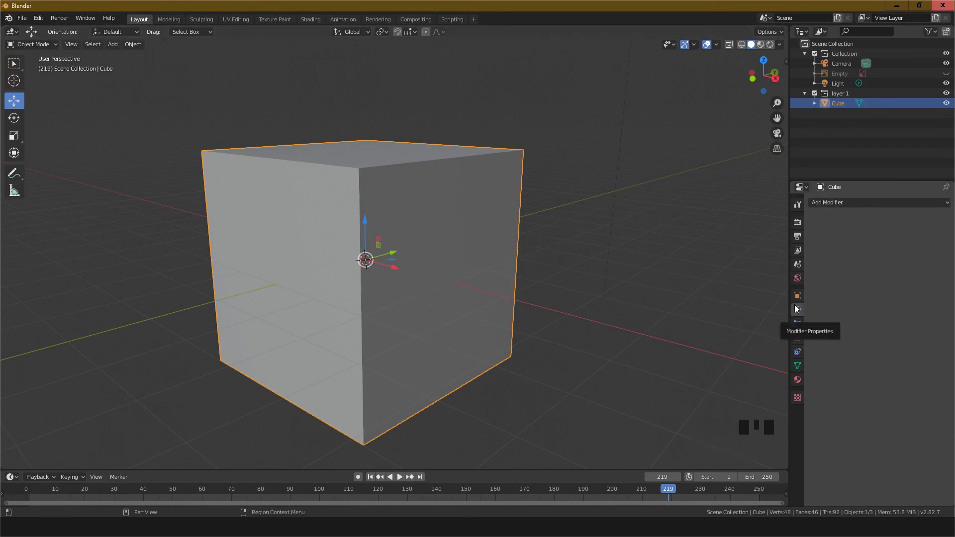
pyautogui.click(824, 203)
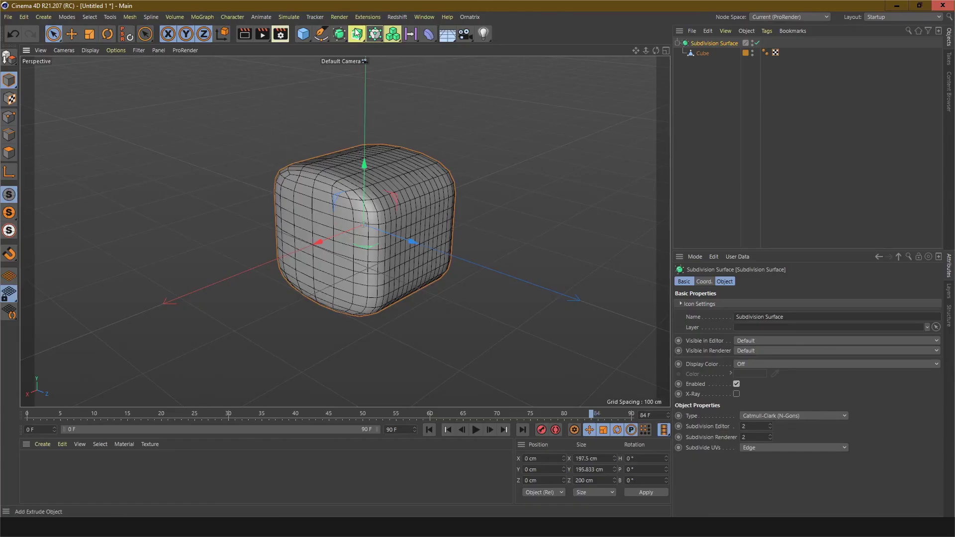
# - Switch to Cinema 4D and look through its generator groups, including Extrude, Lathe, Loft and Sweep
pyautogui.click(345, 38)
pyautogui.click(363, 39)
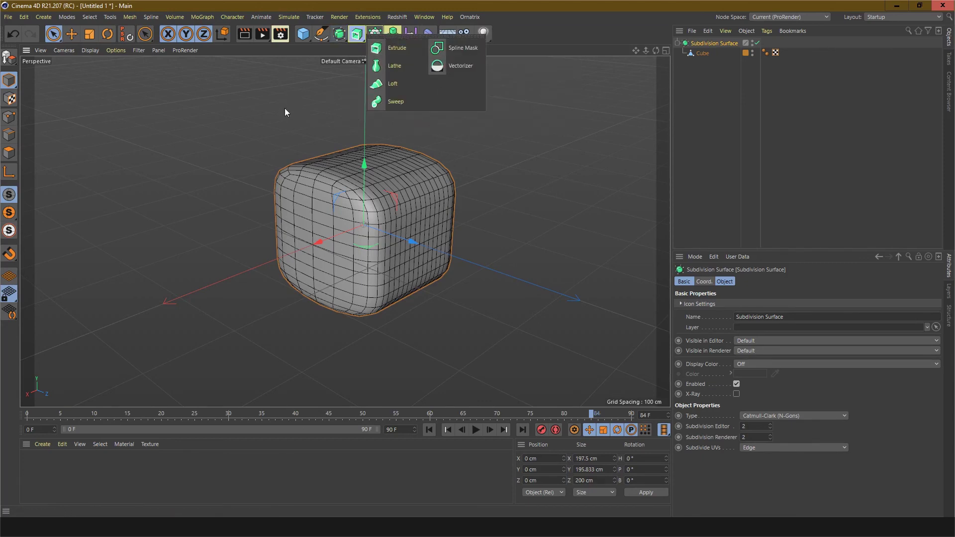
pyautogui.click(378, 38)
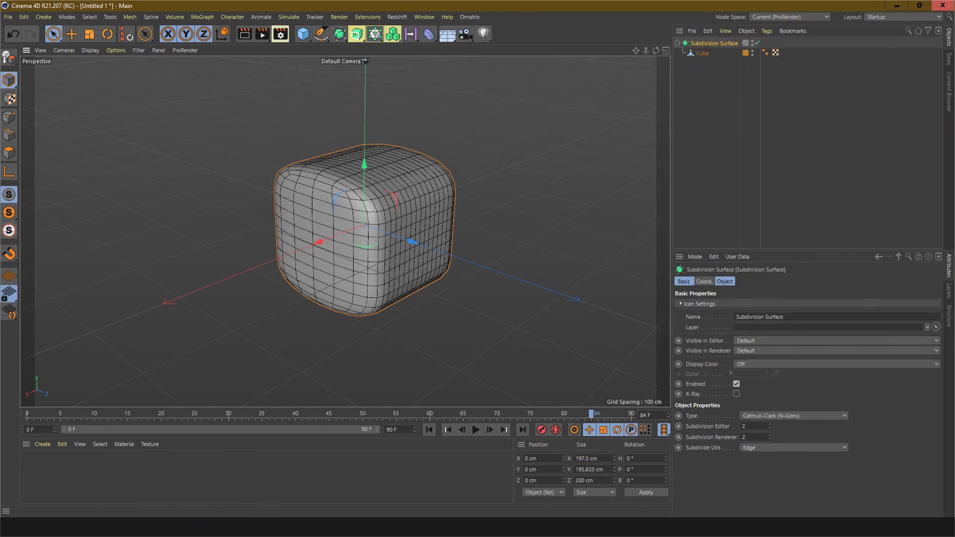
pyautogui.click(417, 39)
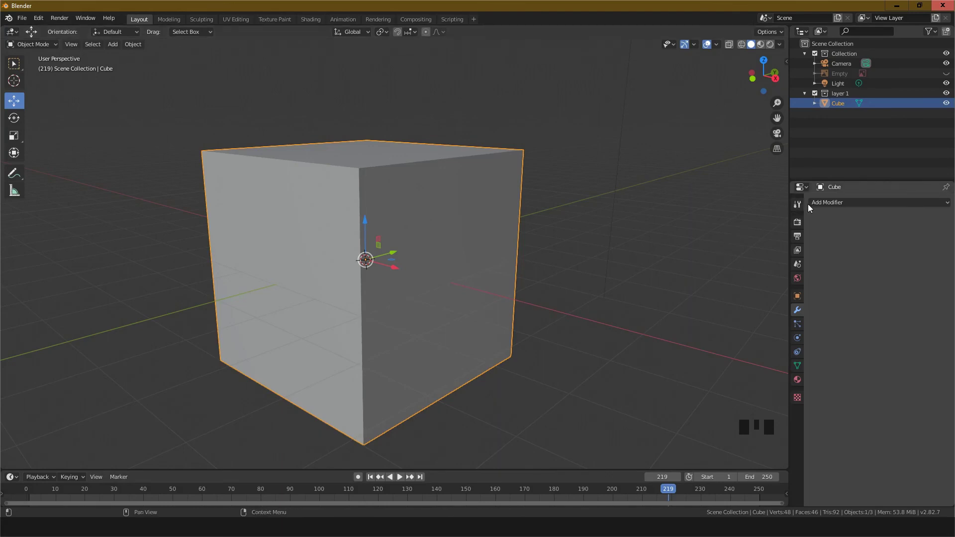
# - Switch to Blender, widen the properties editor, and show the full list of modifiers available for the cube
pyautogui.click(817, 204)
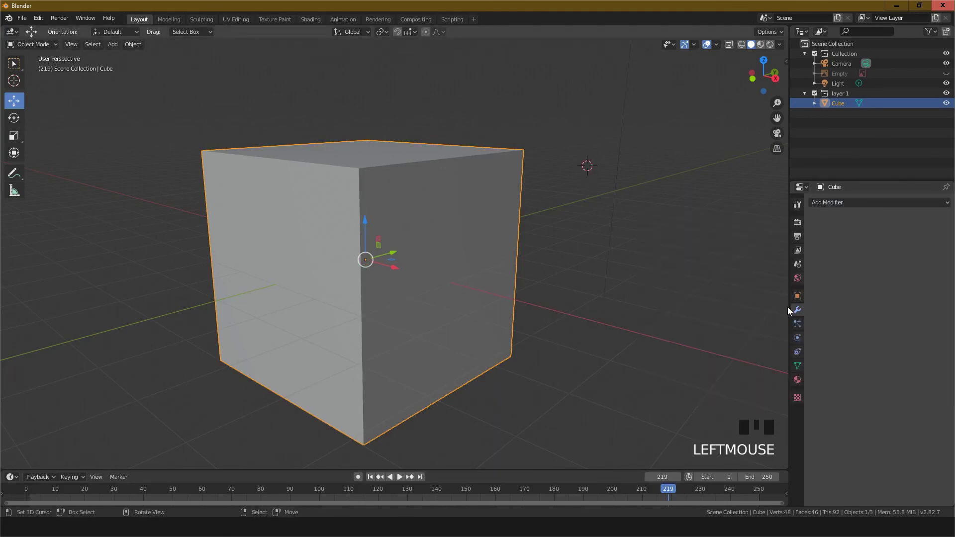
pyautogui.moveTo(789, 253); pyautogui.dragTo(619, 257)
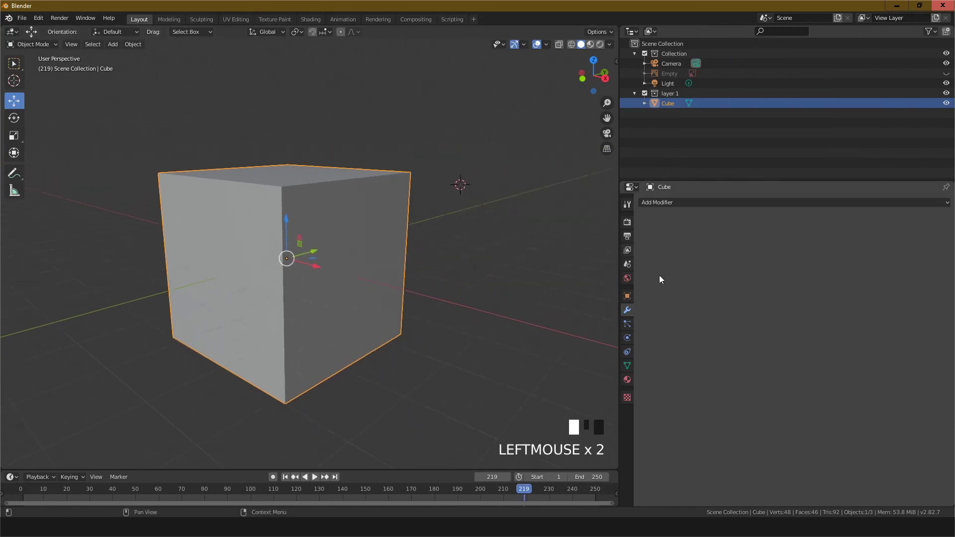
pyautogui.click(629, 310)
pyautogui.click(650, 204)
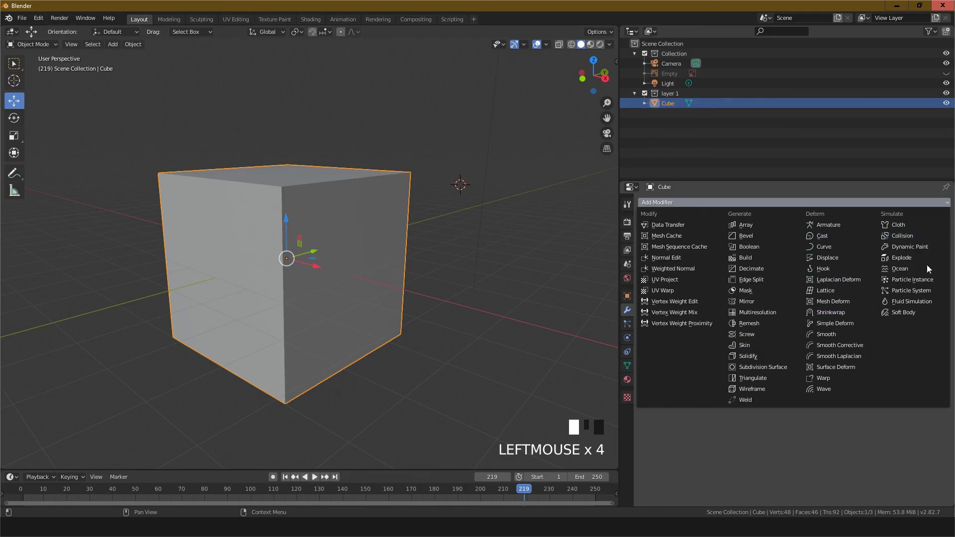
pyautogui.click(736, 453)
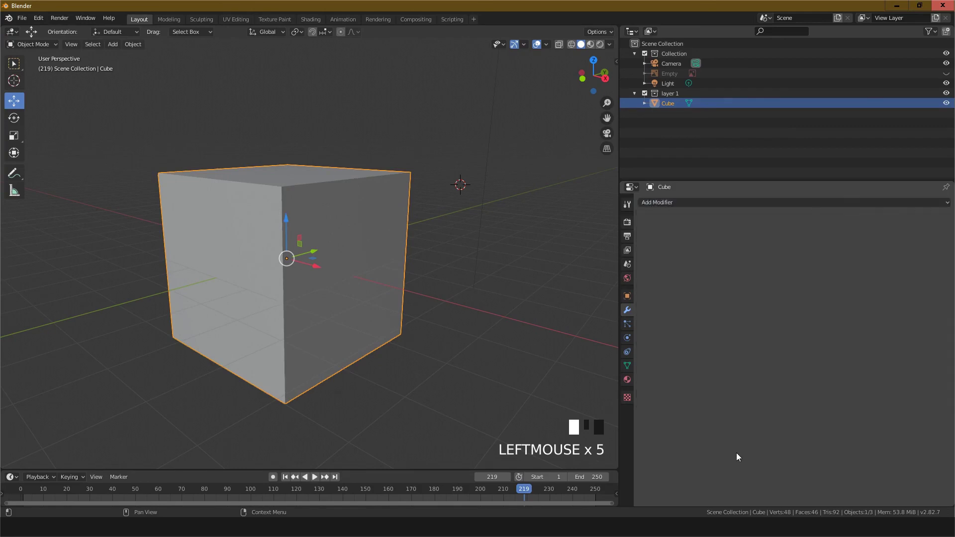
# - Look through the cube's particle, physics and object data properties
pyautogui.click(629, 324)
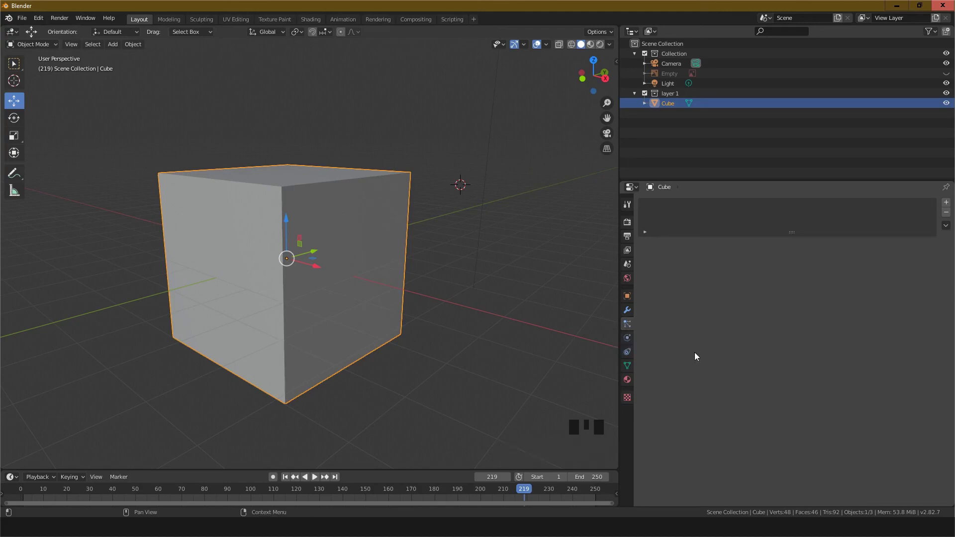
pyautogui.click(628, 338)
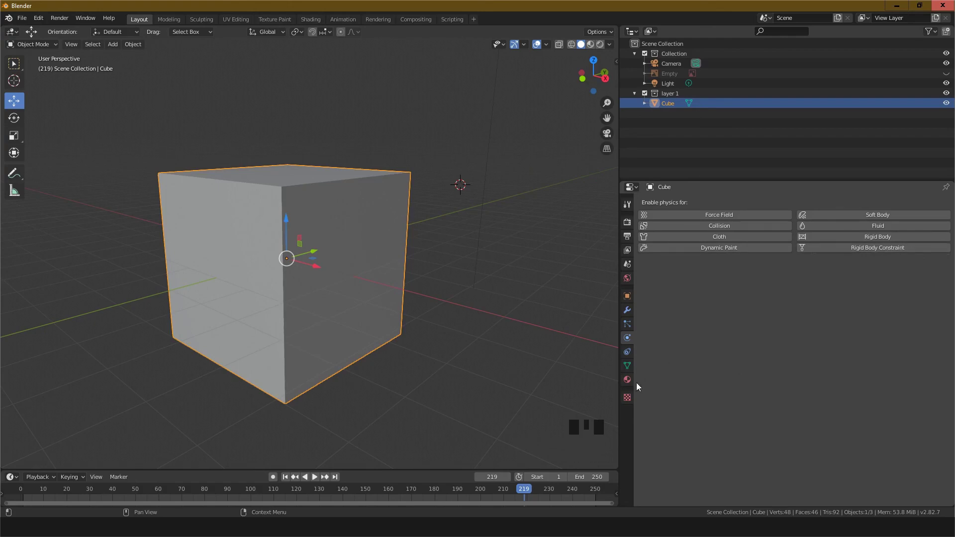
pyautogui.click(628, 366)
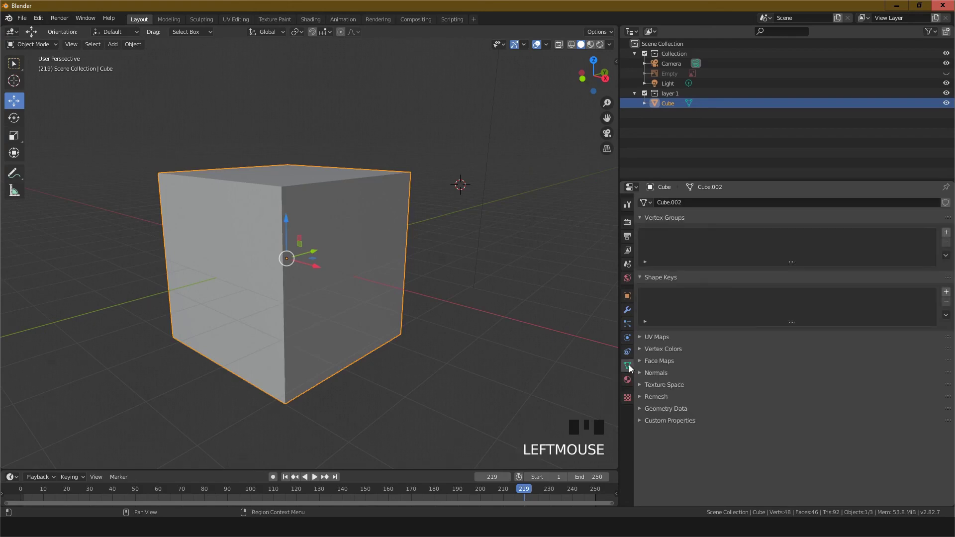
pyautogui.click(627, 338)
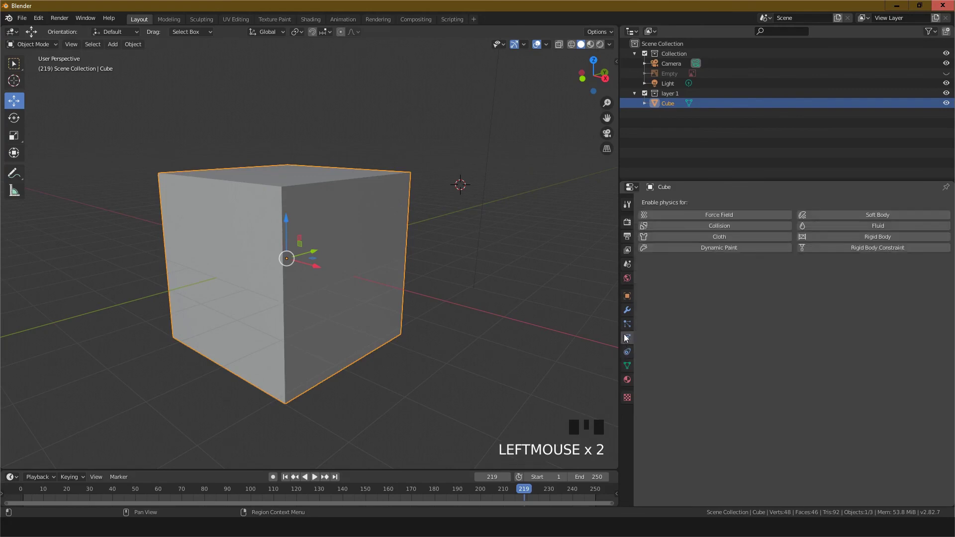
pyautogui.scroll(3, 680, 283)
pyautogui.scroll(-2, 681, 283)
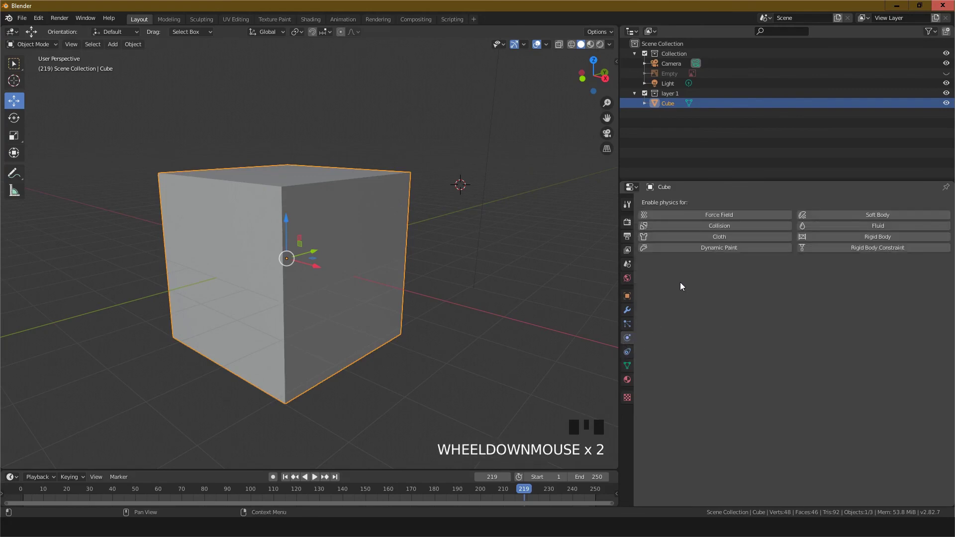
# - Add a Subdivision Surface modifier to the cube and set its Viewport subdivisions to 2
pyautogui.click(627, 310)
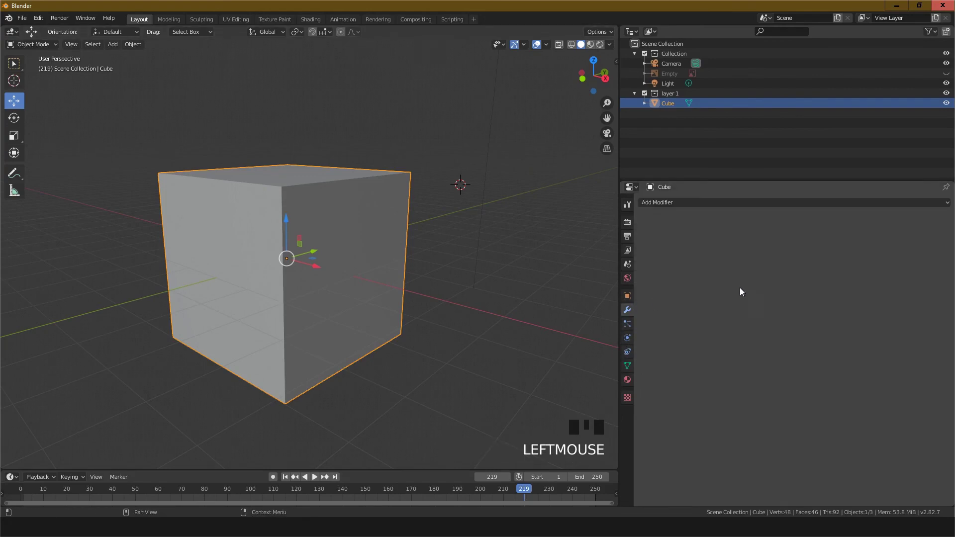
pyautogui.click(680, 203)
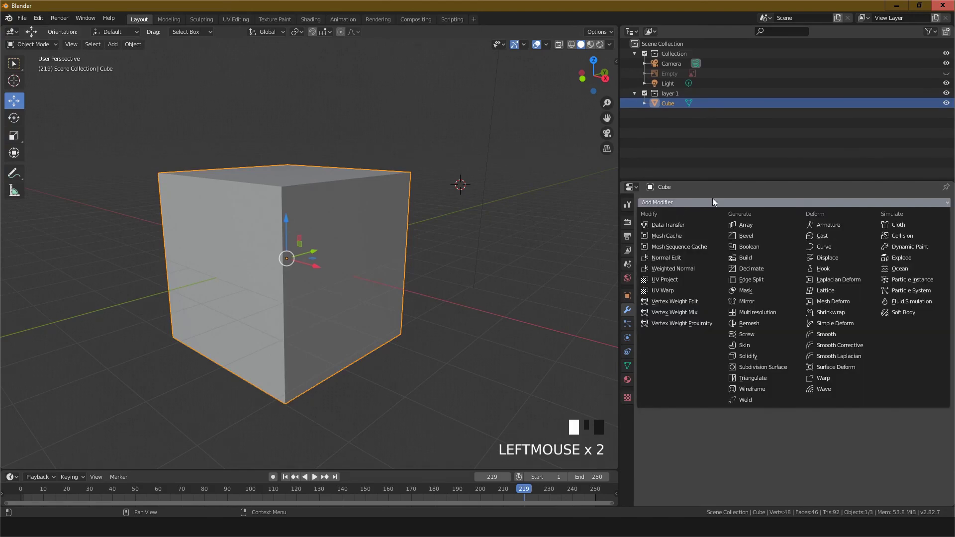
pyautogui.click(761, 368)
pyautogui.scroll(2, 372, 294)
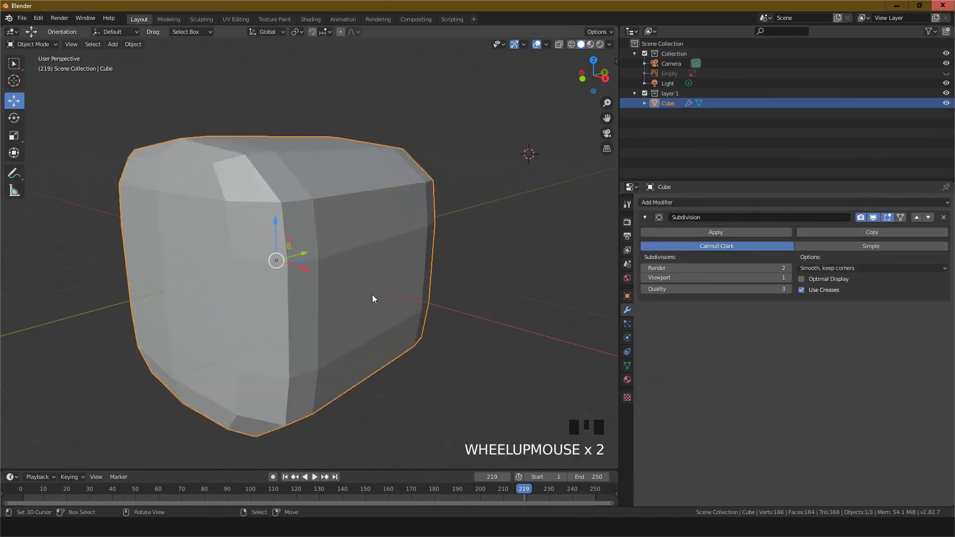
pyautogui.scroll(-2, 373, 295)
pyautogui.click(789, 277)
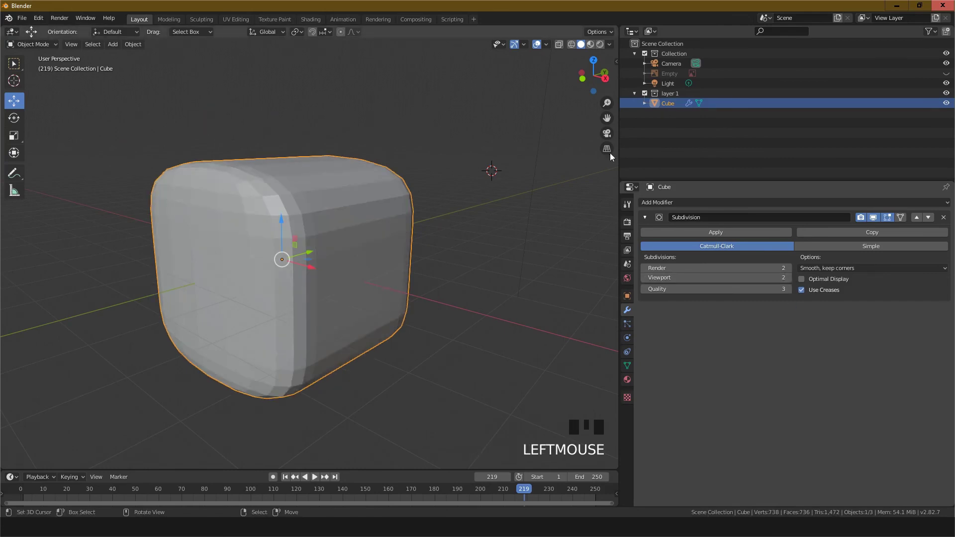
# - View the subdivided cube in wireframe shading from another angle, and return the viewport to solid shading
pyautogui.keyDown('shift'); pyautogui.click(572, 44); pyautogui.keyUp('shift')
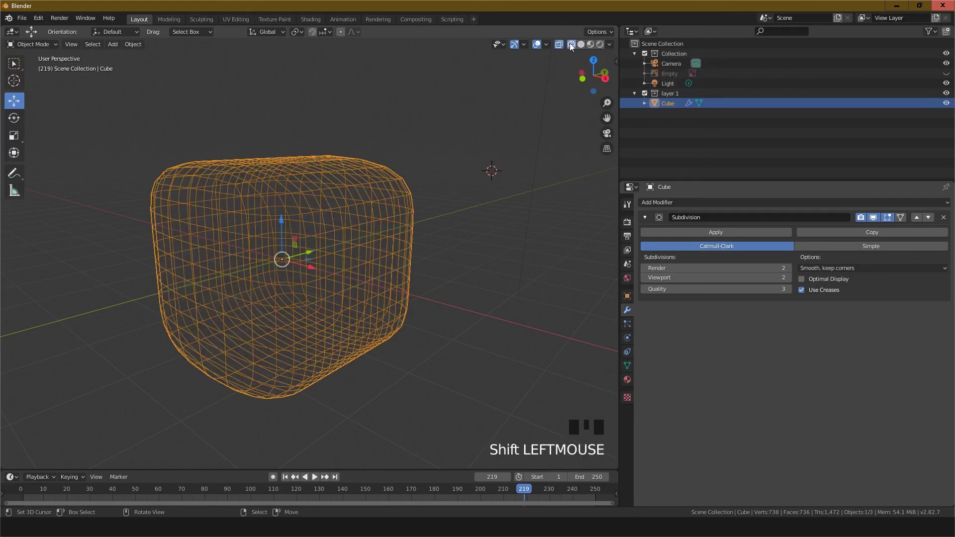
pyautogui.moveTo(354, 295); pyautogui.dragTo(371, 309, button='middle')
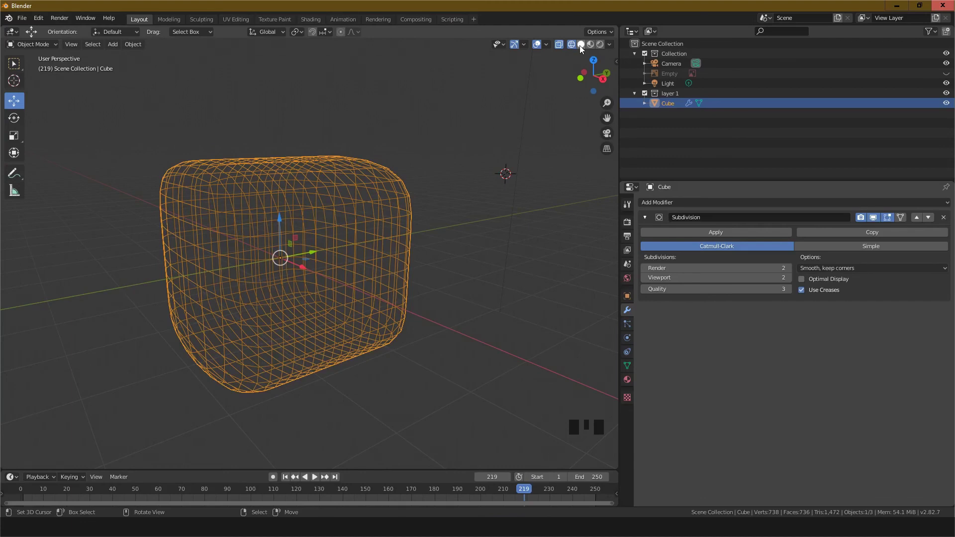
pyautogui.click(580, 46)
# - Enable Wireframe in the cube's viewport display properties and view the edges over the solid surface
pyautogui.click(628, 297)
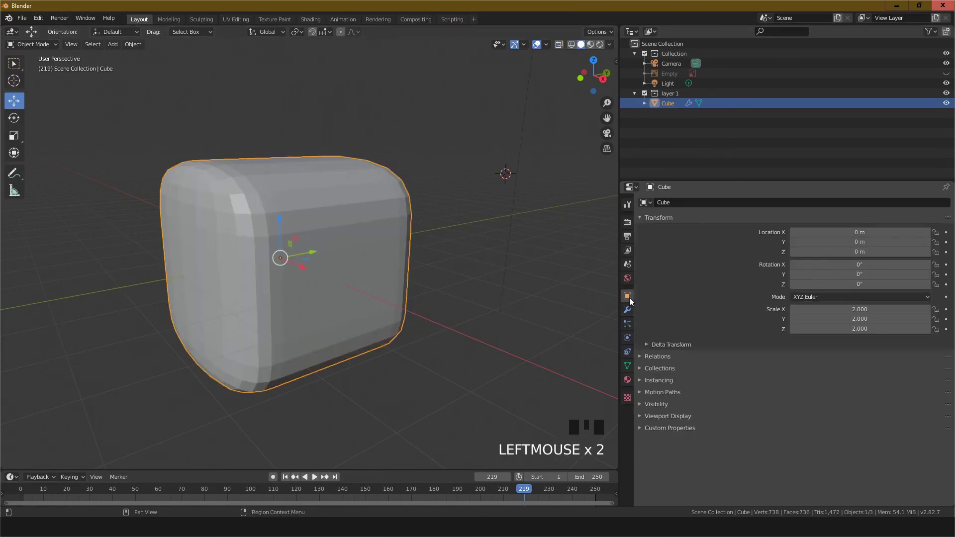
pyautogui.click(647, 405)
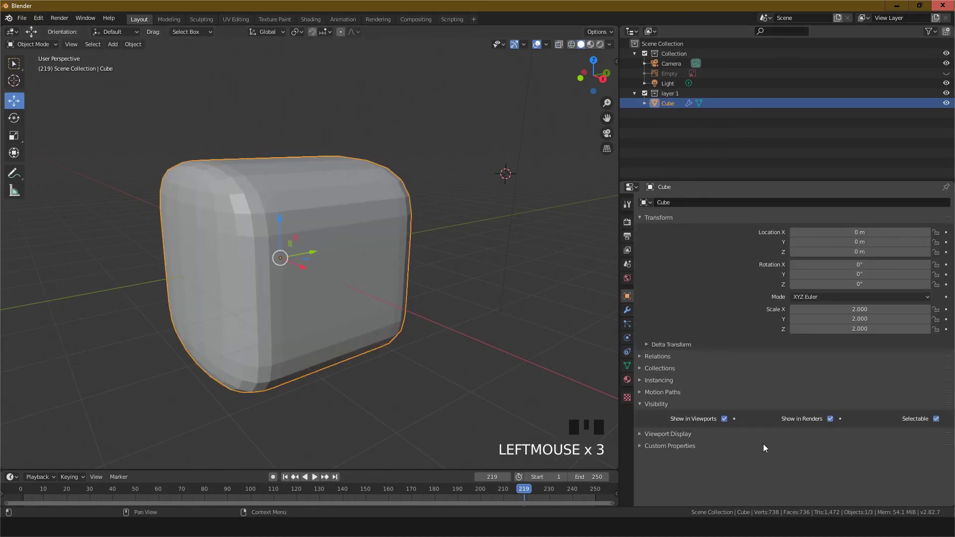
pyautogui.click(640, 404)
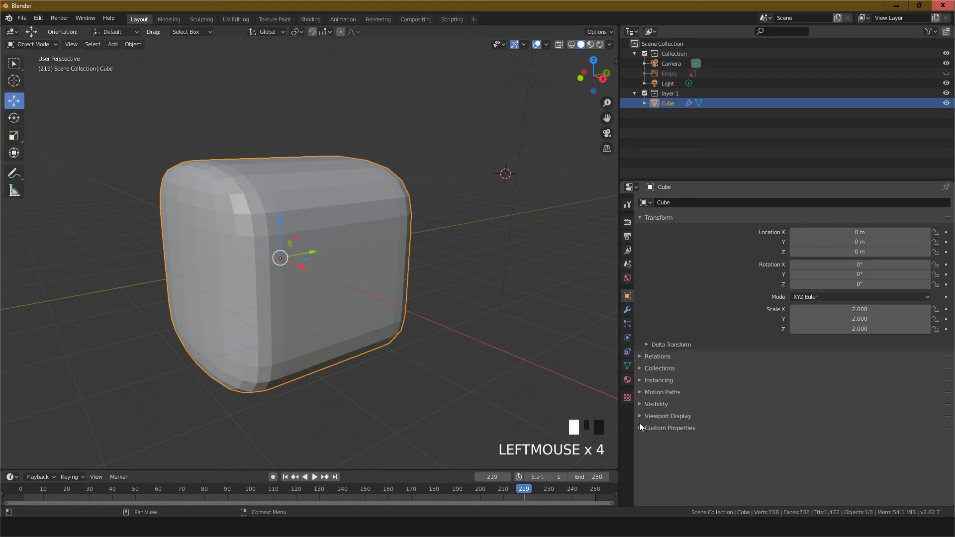
pyautogui.click(641, 418)
pyautogui.scroll(-1, 745, 430)
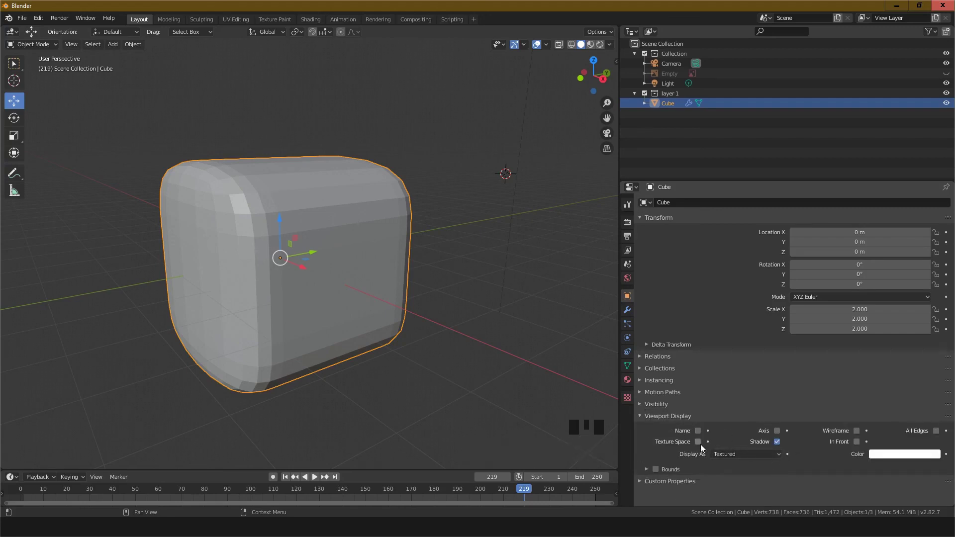
pyautogui.click(856, 431)
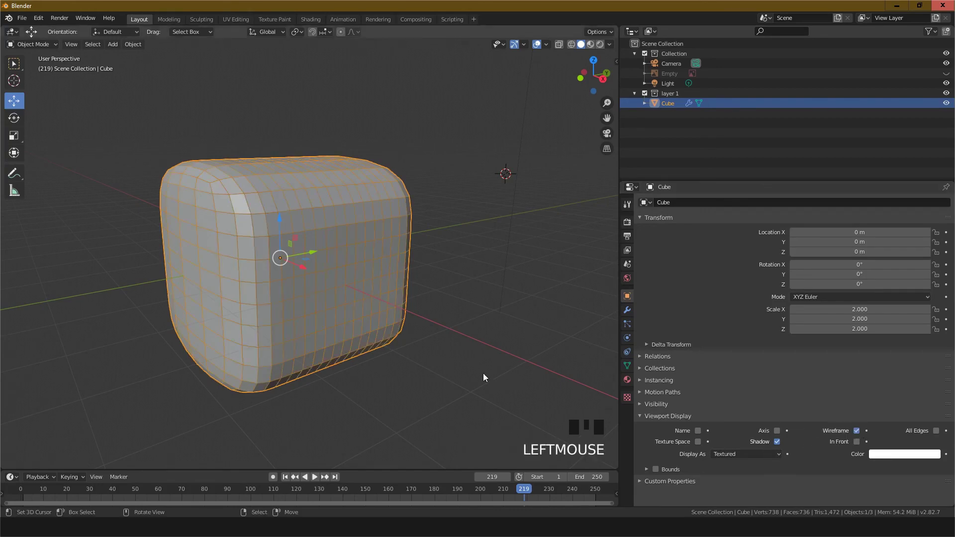
pyautogui.scroll(-2, 418, 364)
pyautogui.scroll(-1, 273, 328)
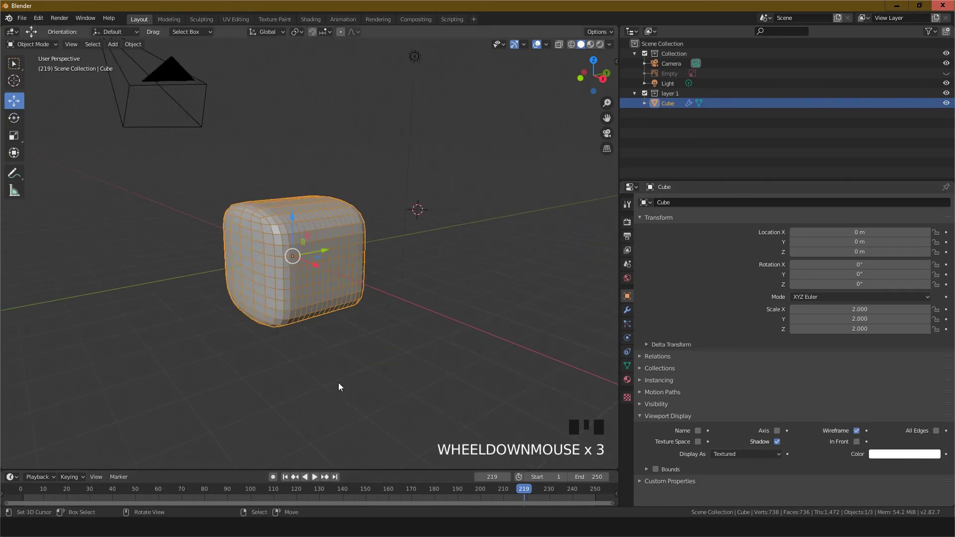
pyautogui.scroll(1, 255, 358)
pyautogui.scroll(2, 269, 363)
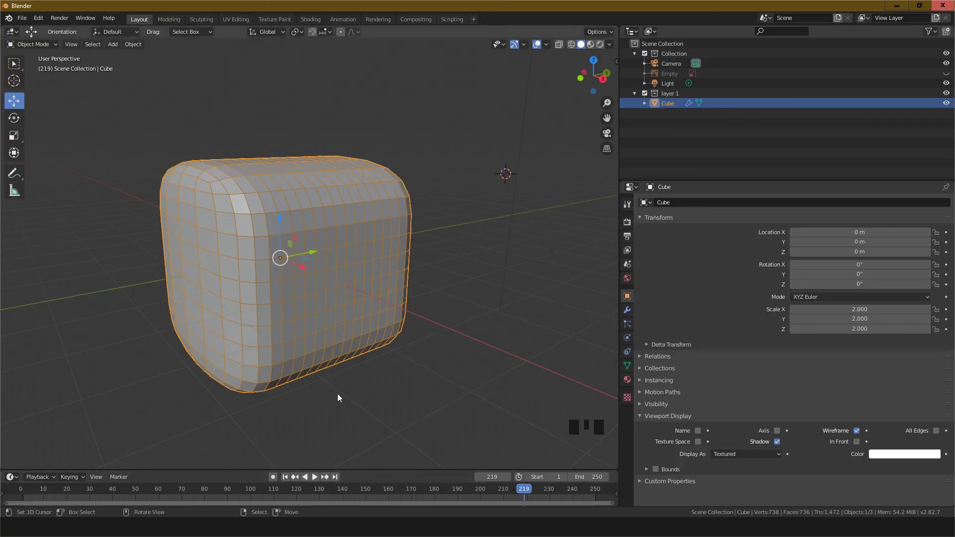
pyautogui.moveTo(337, 398); pyautogui.dragTo(409, 352, button='middle')
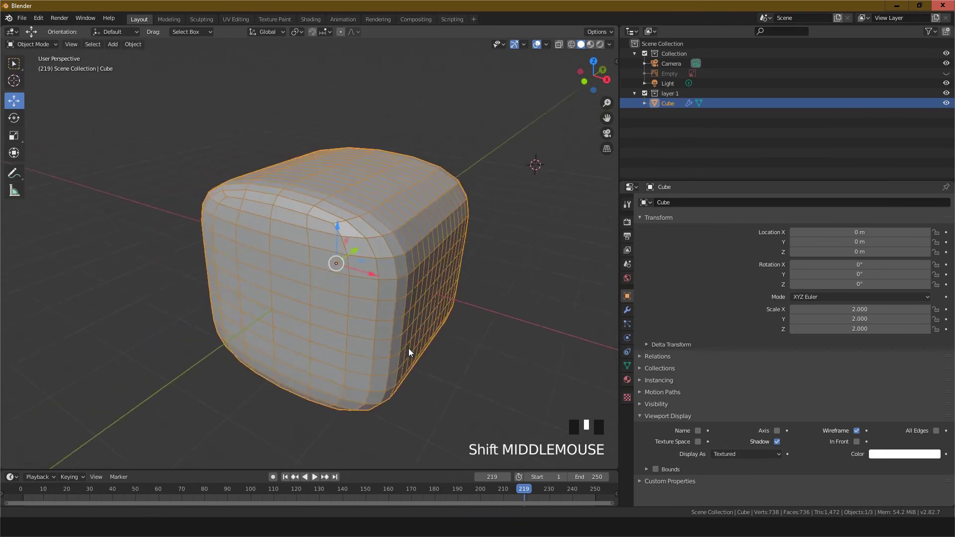
# - Turn off the cube's Wireframe display and try the All Edges, Axis, Name and Texture Space options, switching each one off again
pyautogui.click(857, 431)
pyautogui.click(937, 431)
pyautogui.click(936, 431)
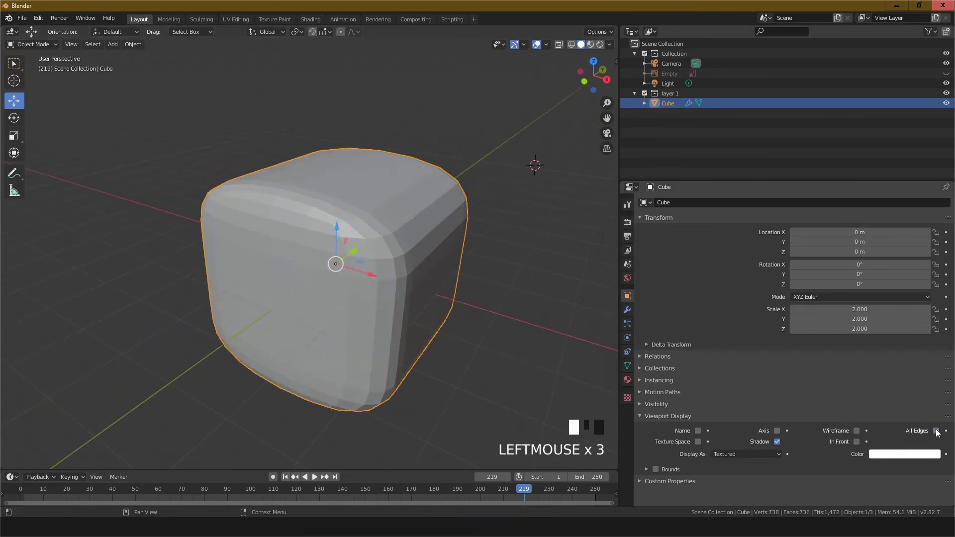
pyautogui.click(777, 431)
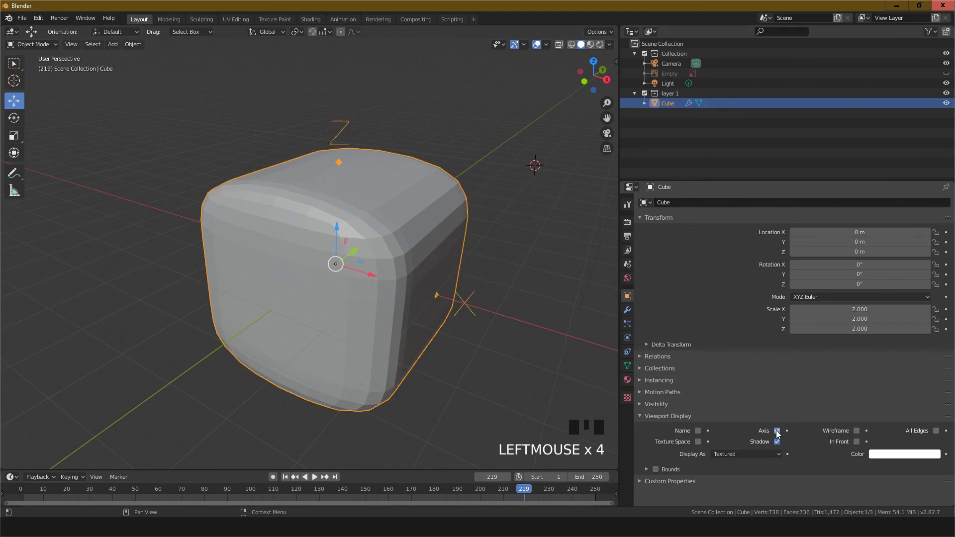
pyautogui.moveTo(502, 372); pyautogui.dragTo(438, 383, button='middle')
pyautogui.click(778, 431)
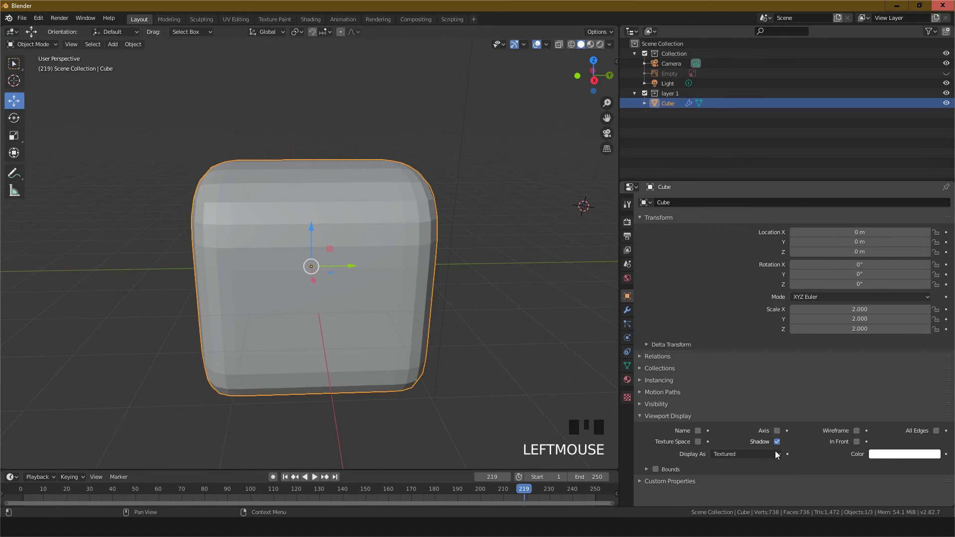
pyautogui.click(695, 431)
pyautogui.click(698, 432)
pyautogui.click(697, 442)
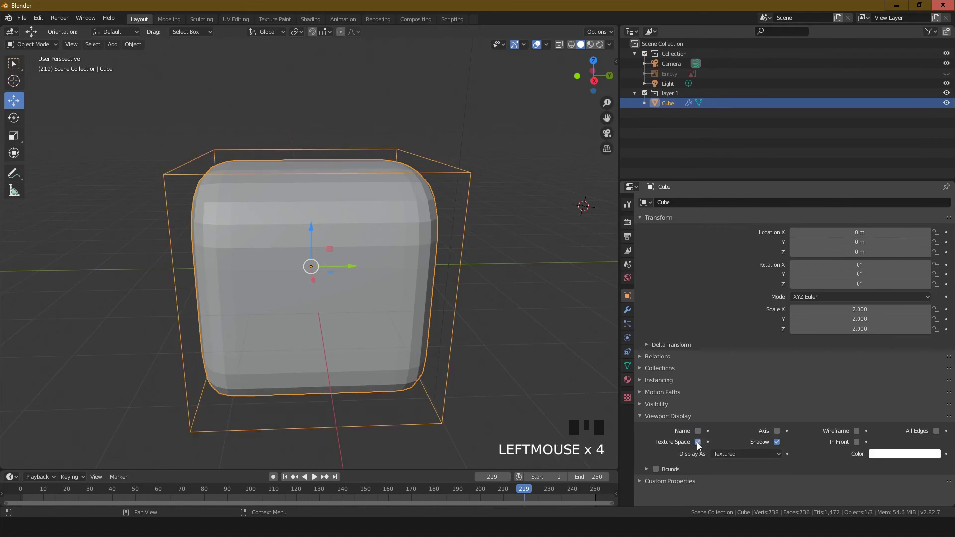
pyautogui.click(698, 442)
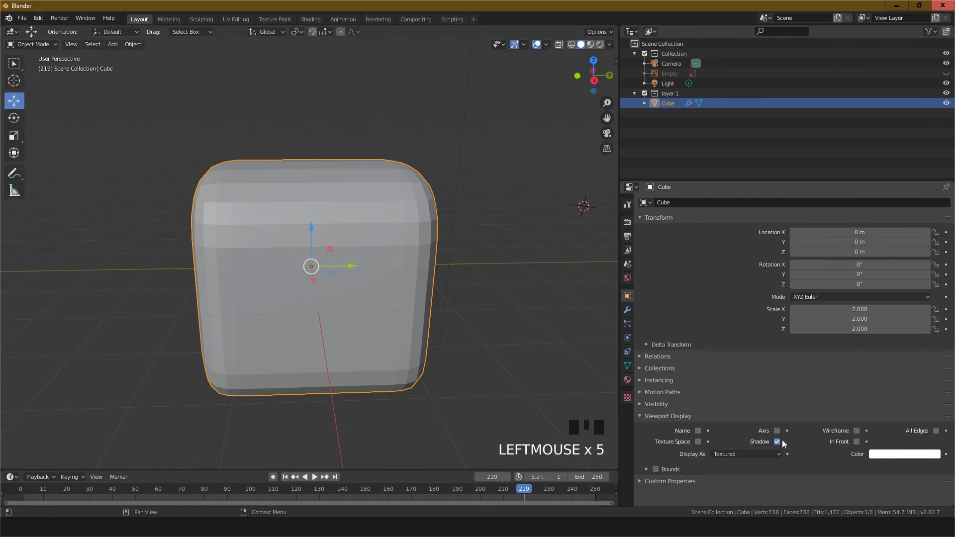
# - Turn the cube's Wireframe display back on and collapse the Viewport Display settings
pyautogui.click(857, 431)
pyautogui.moveTo(418, 360); pyautogui.dragTo(600, 382, button='middle')
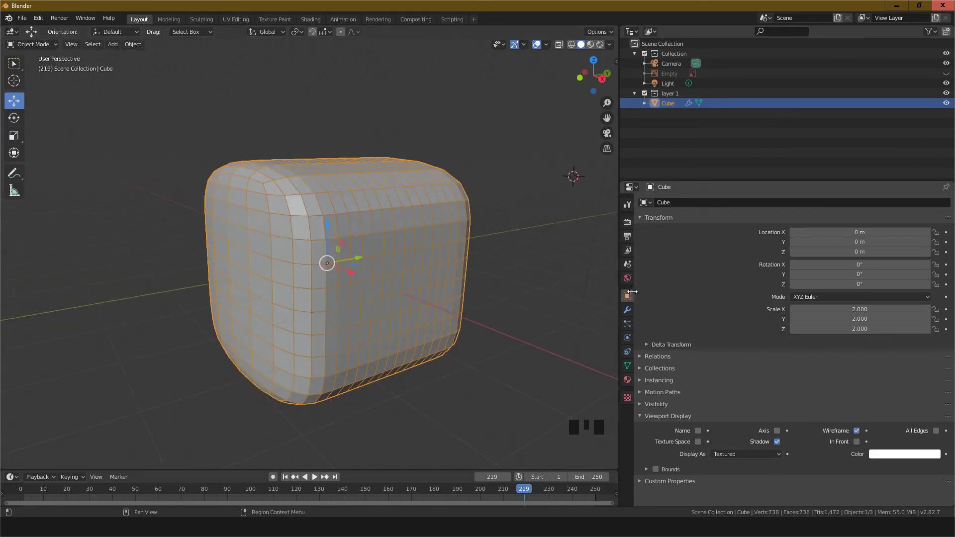
pyautogui.click(641, 416)
pyautogui.scroll(-3, 390, 294)
pyautogui.scroll(3, 356, 310)
pyautogui.moveTo(356, 311); pyautogui.dragTo(390, 331, button='middle')
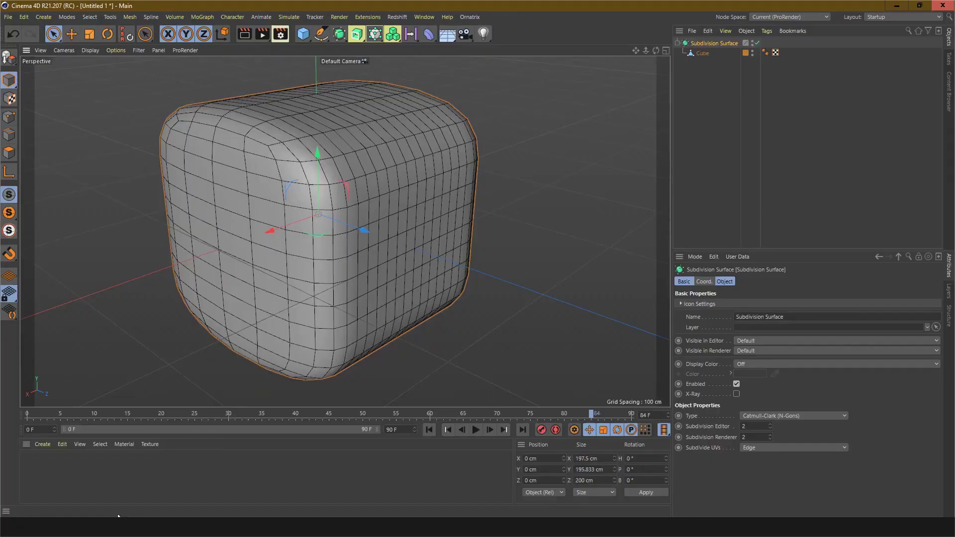
# - Switch to Cinema 4D and view the cube under its Subdivision Surface generator for comparison
pyautogui.scroll(-3, 269, 261)
pyautogui.scroll(2, 268, 261)
pyautogui.scroll(-1, 268, 260)
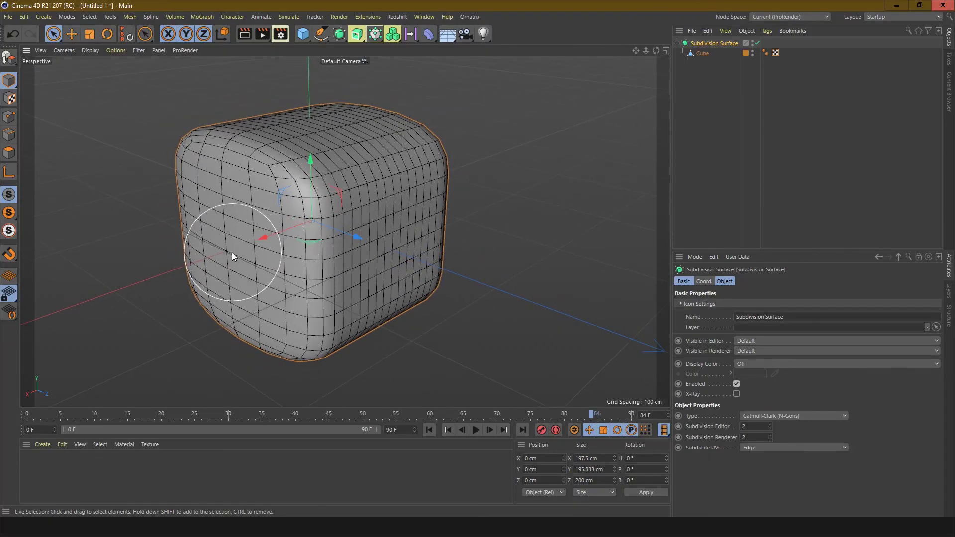
pyautogui.moveTo(317, 237)
pyautogui.keyDown('alt'); pyautogui.mouseDown(button='middle')
pyautogui.moveTo(376, 271)
pyautogui.moveTo(336, 241)
pyautogui.mouseUp(button='middle'); pyautogui.keyUp('alt')
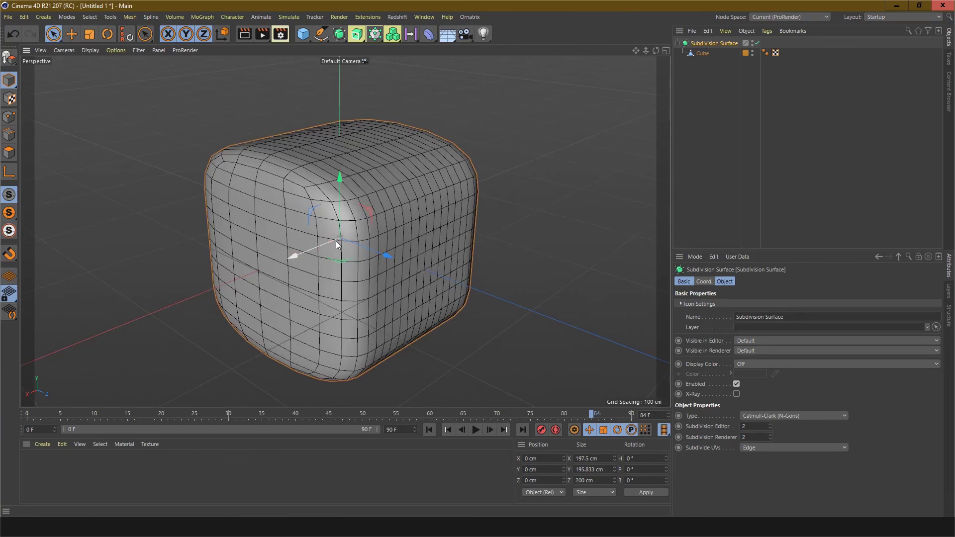
# - Switch to Blender and back to Cinema 4D, comparing how the subdivided cube's wireframe is displayed in each program
pyautogui.scroll(-2, 331, 291)
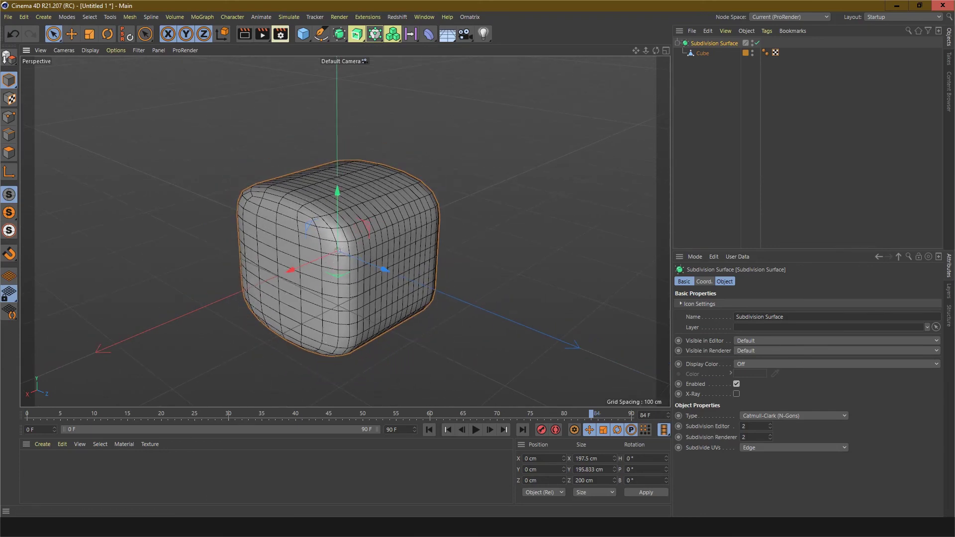
pyautogui.moveTo(299, 528)
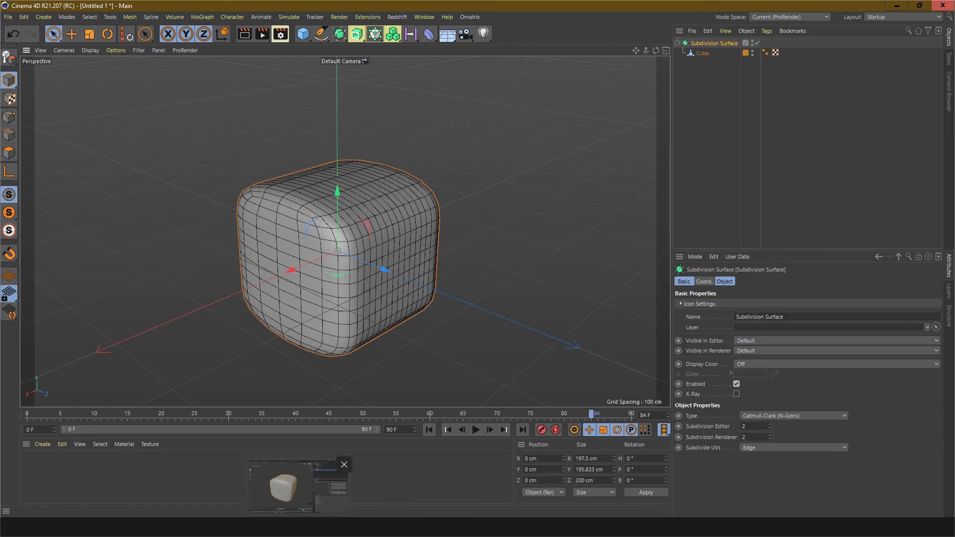
pyautogui.click(298, 528)
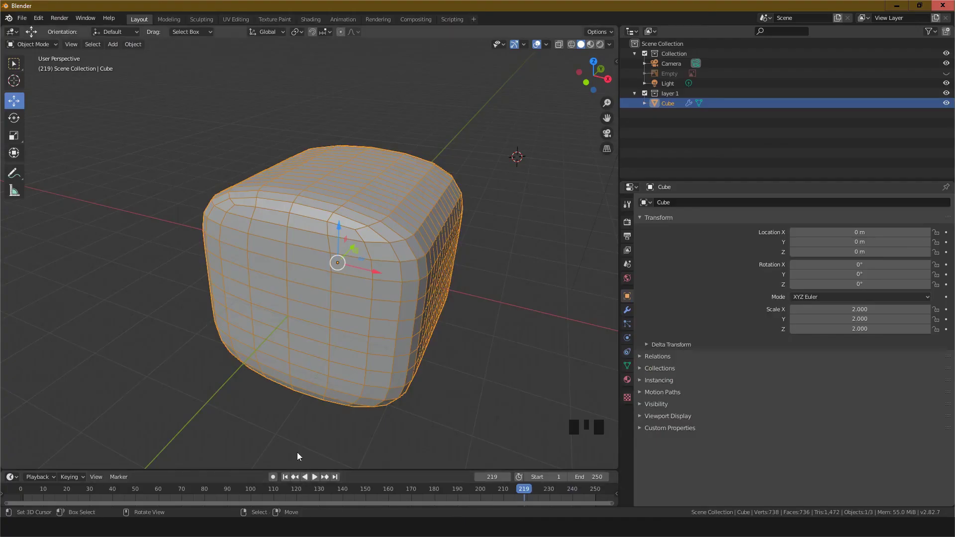
pyautogui.scroll(-1, 297, 452)
pyautogui.click(149, 528)
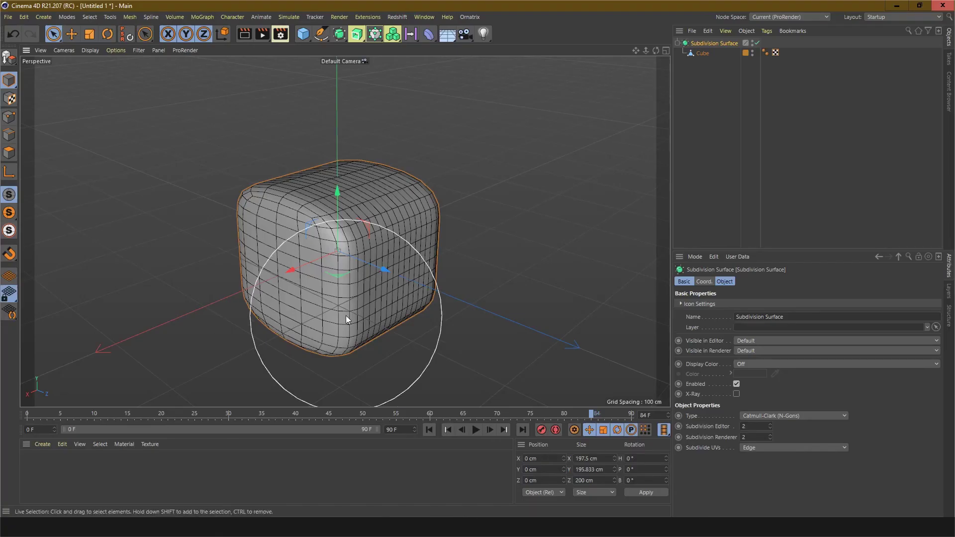
pyautogui.scroll(-3, 345, 316)
pyautogui.scroll(2, 372, 312)
pyautogui.scroll(-1, 373, 312)
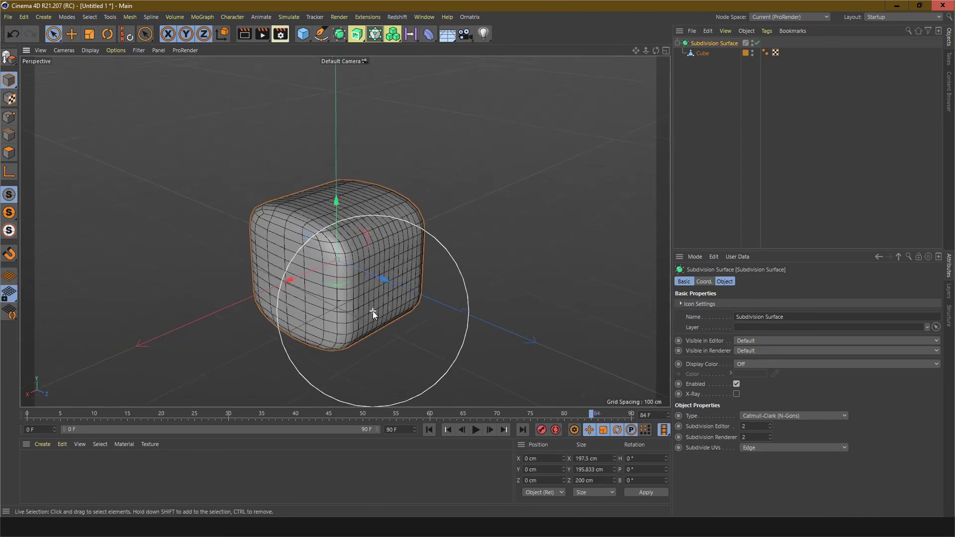
pyautogui.scroll(-1, 373, 311)
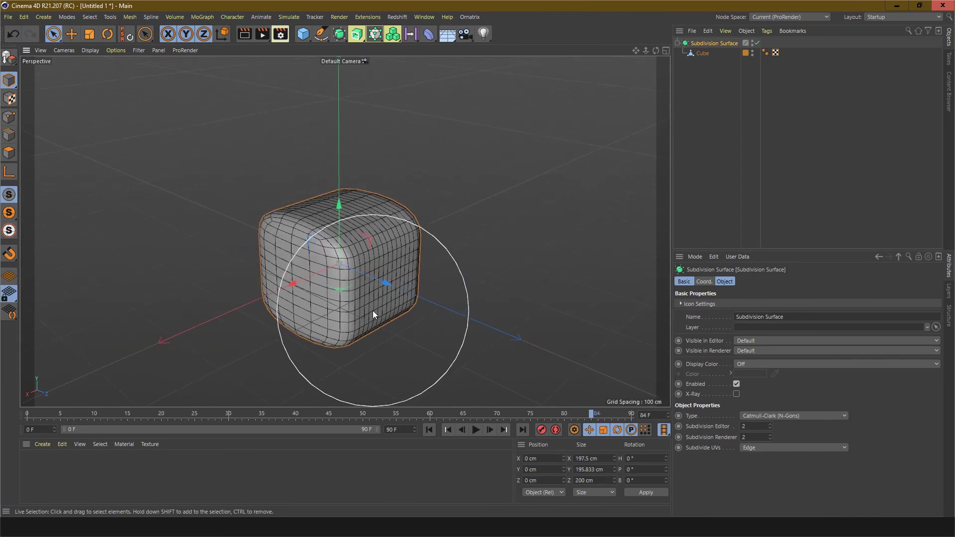